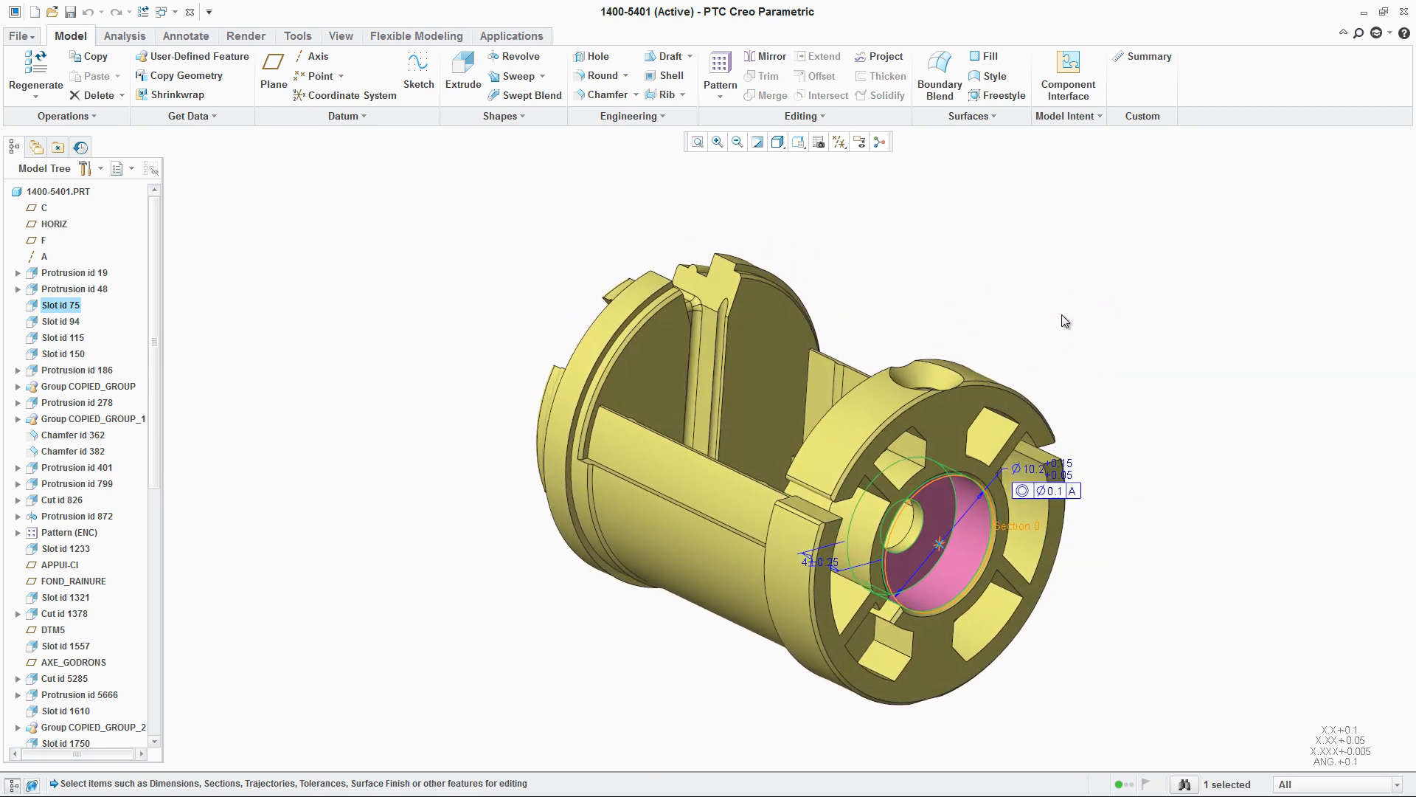
Close the 1400-5401 part and start a new Manufacturing file of sub-type CMM named 336952
{"action": "left_click", "coordinate": [1063, 319]}
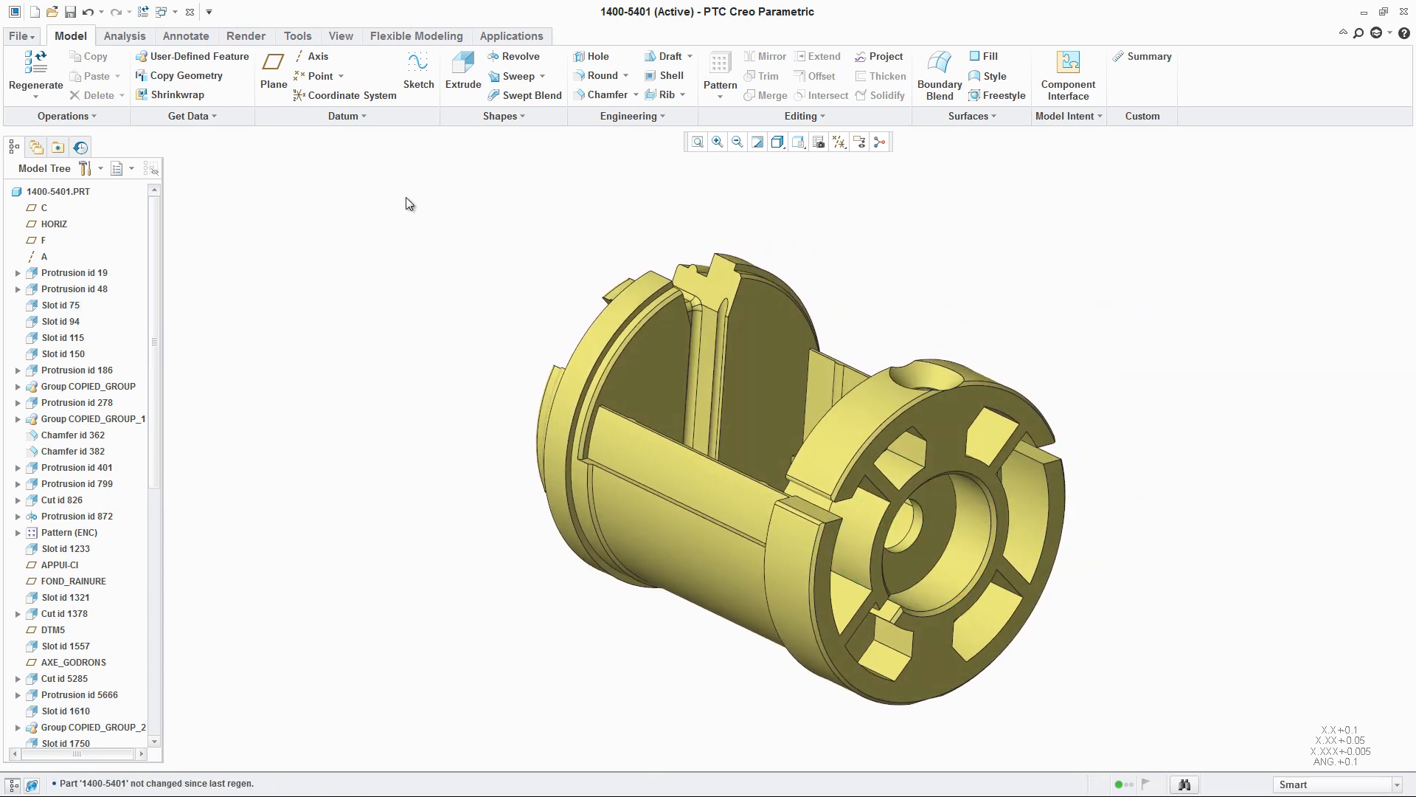
{"action": "left_click", "coordinate": [190, 12]}
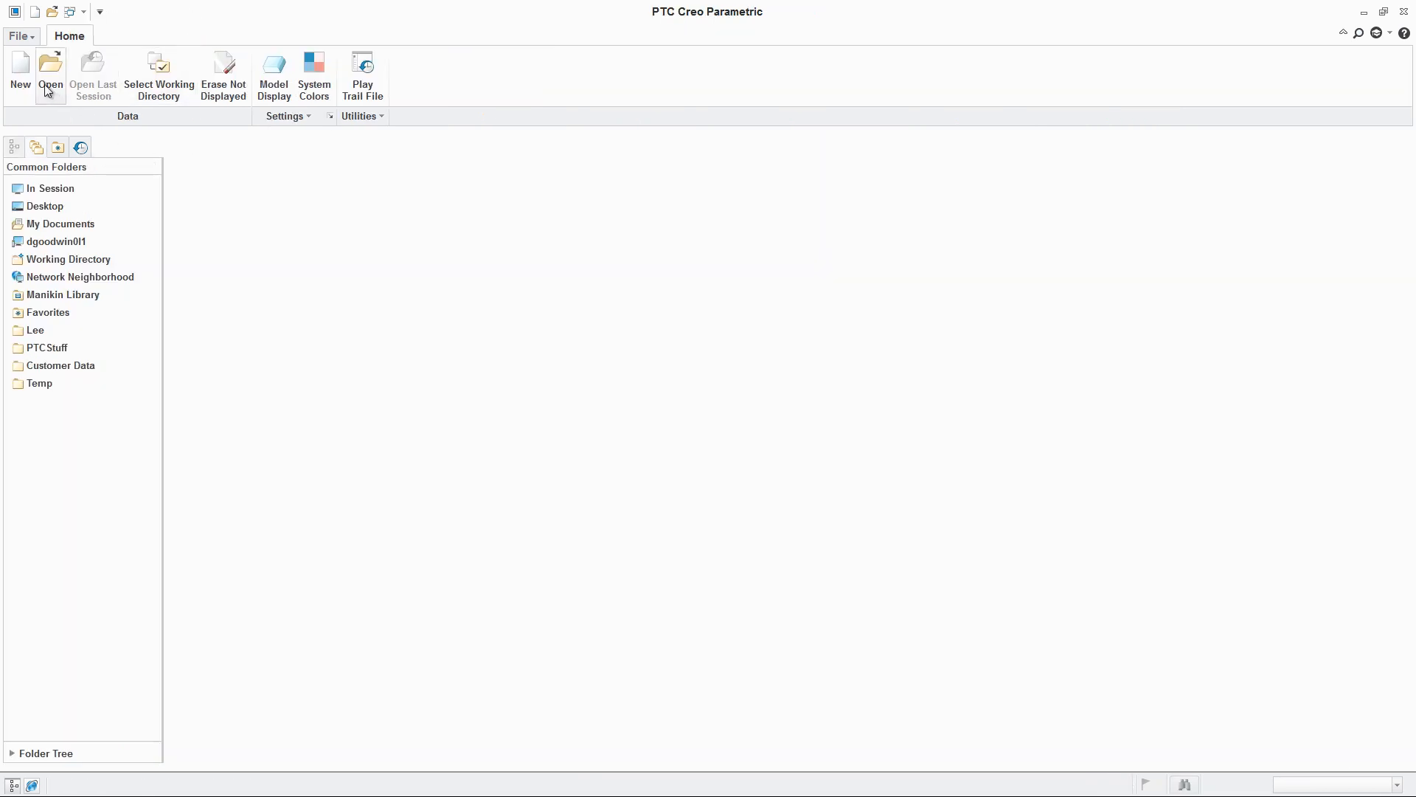
{"action": "left_click", "coordinate": [590, 368]}
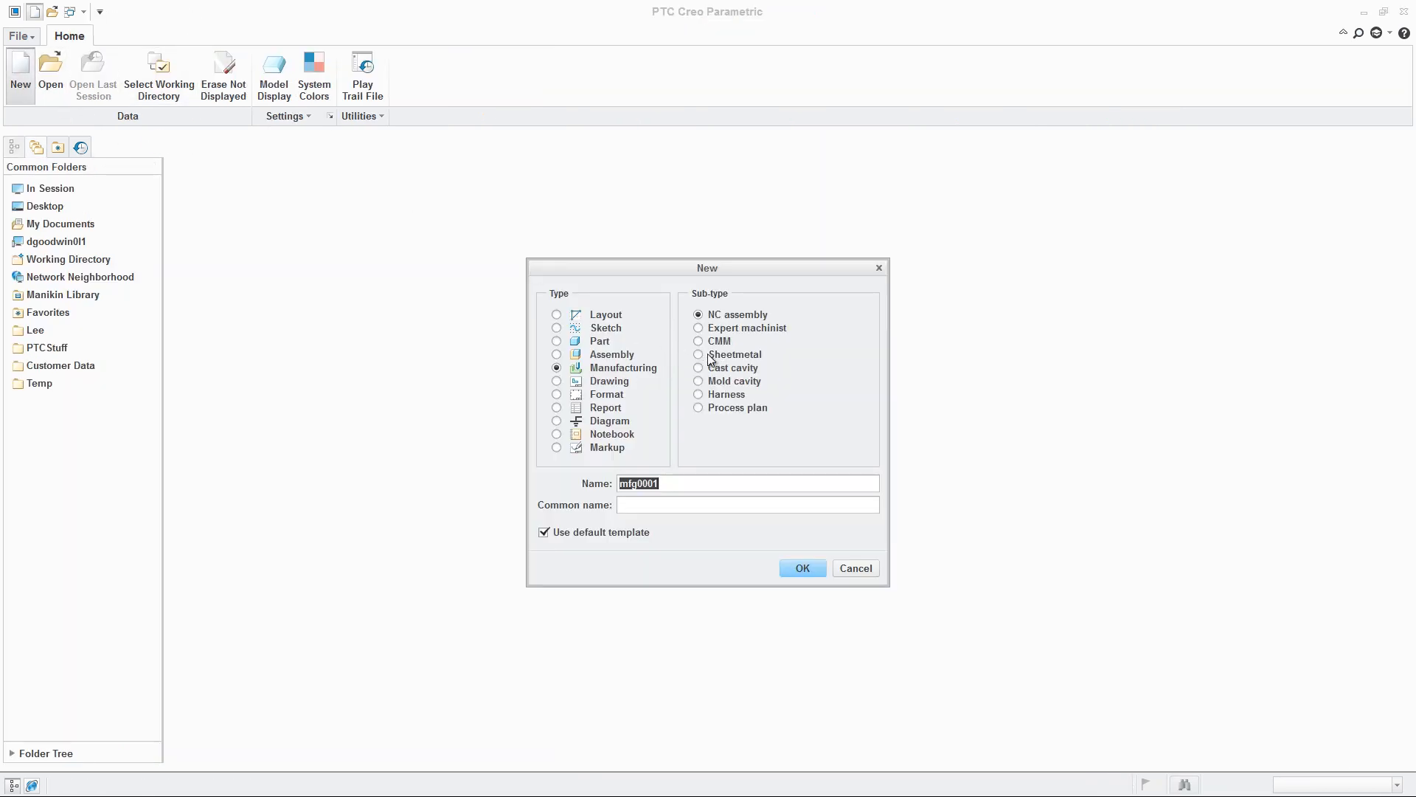
{"action": "left_click", "coordinate": [715, 342]}
{"action": "double_click", "coordinate": [685, 483]}
{"action": "type", "text": "336952"}
{"action": "left_click", "coordinate": [794, 568]}
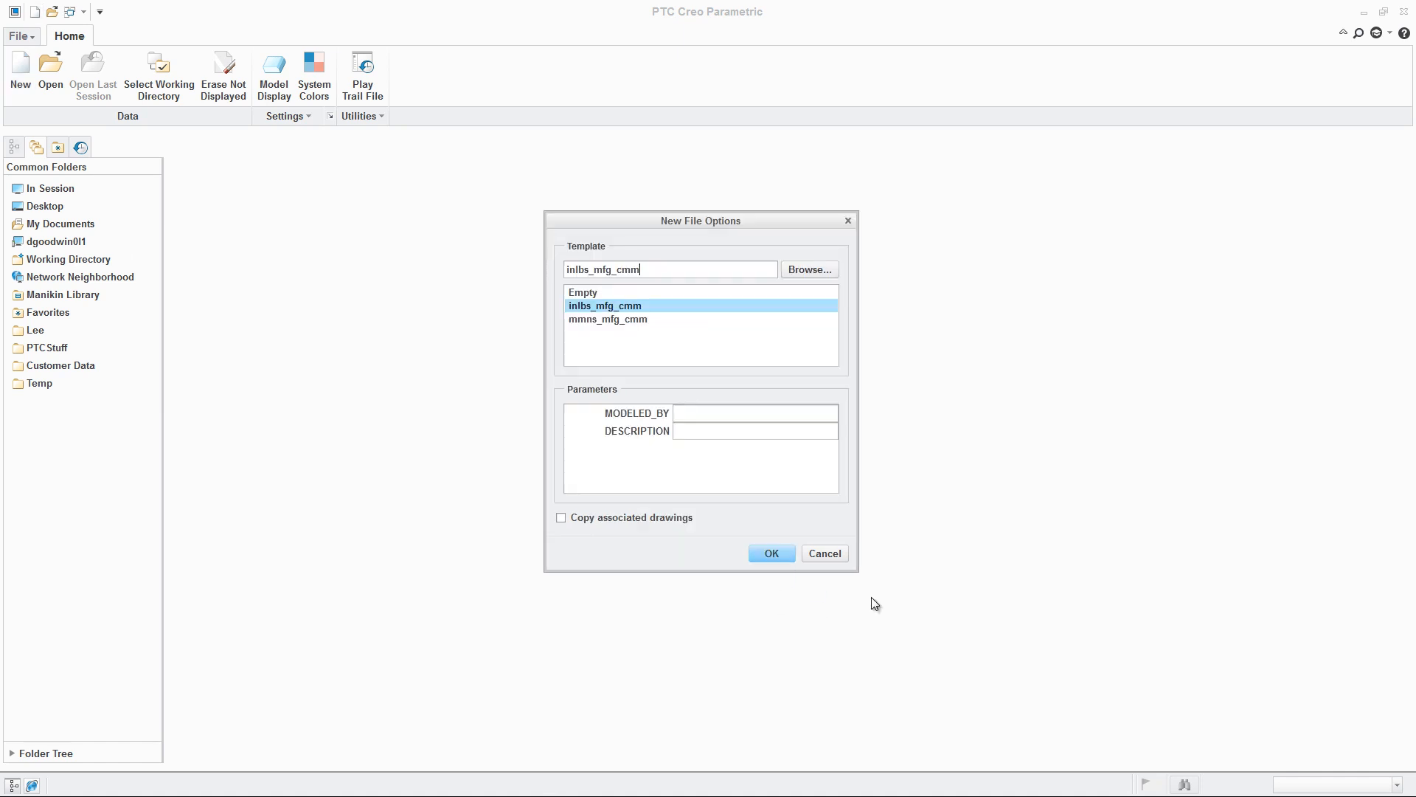
Create the CMM assembly from the zeiss_template.asm template
{"action": "left_click", "coordinate": [798, 269]}
{"action": "left_click", "coordinate": [939, 592]}
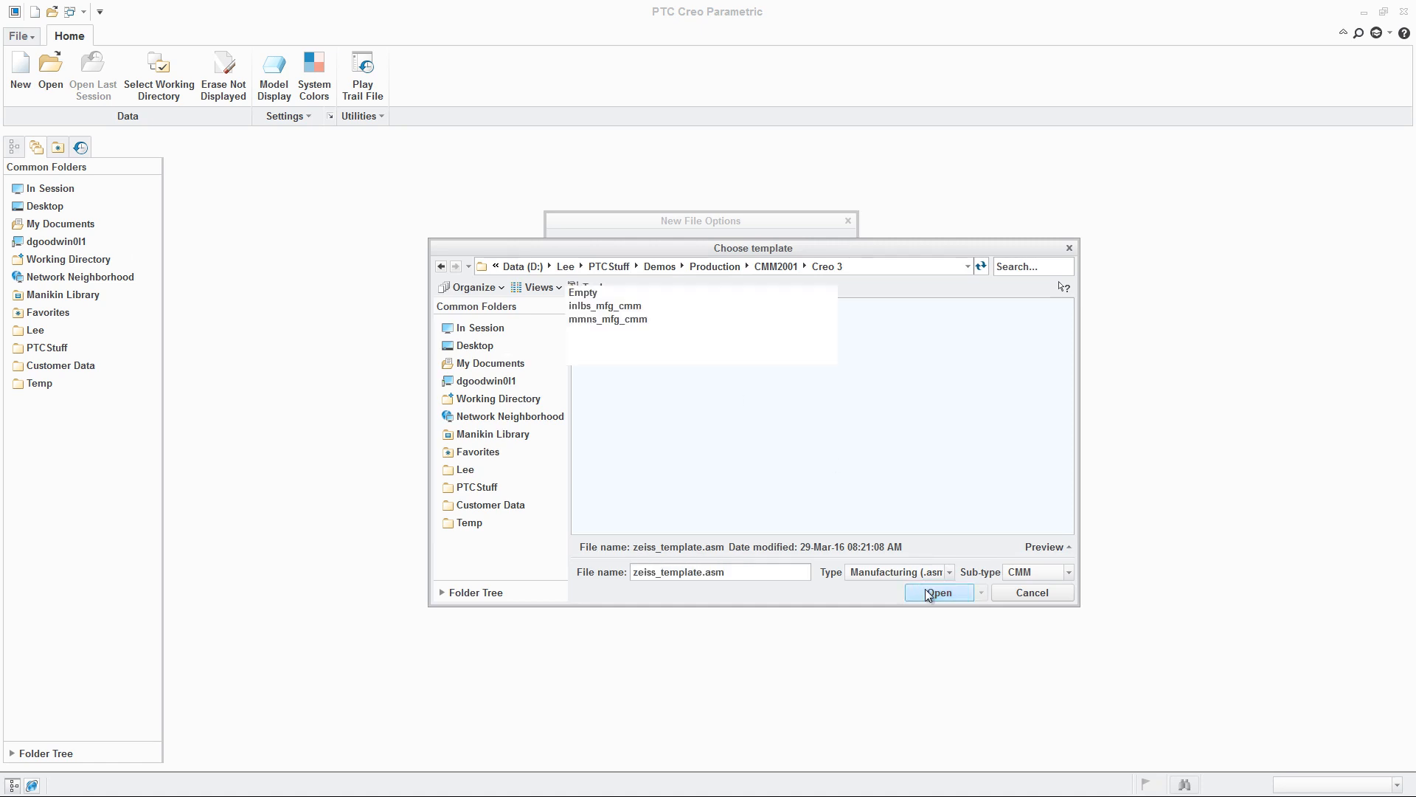
{"action": "left_click", "coordinate": [772, 555]}
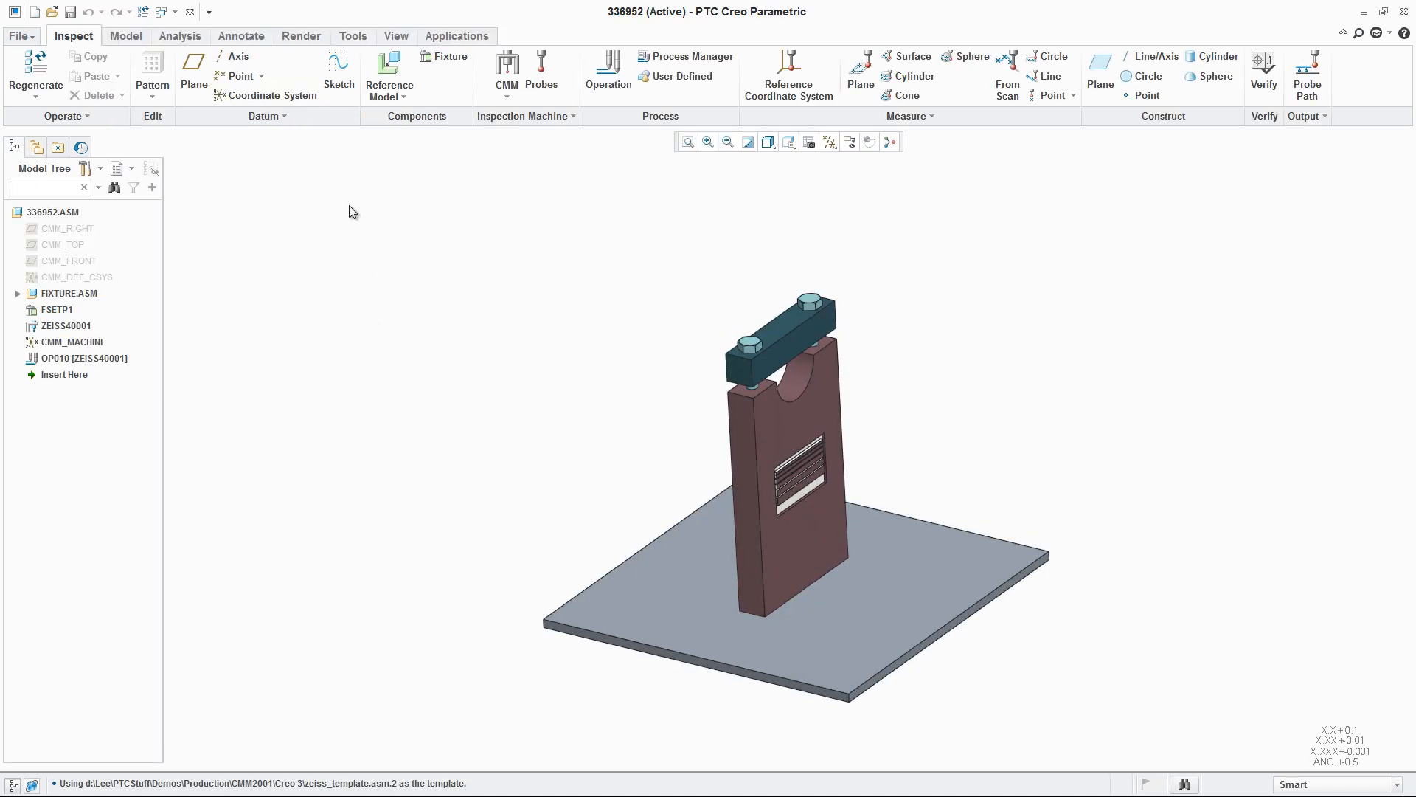
Open the probe setup and examine the OUTIL2 probe of the first tool position in the preview window
{"action": "left_click", "coordinate": [60, 326]}
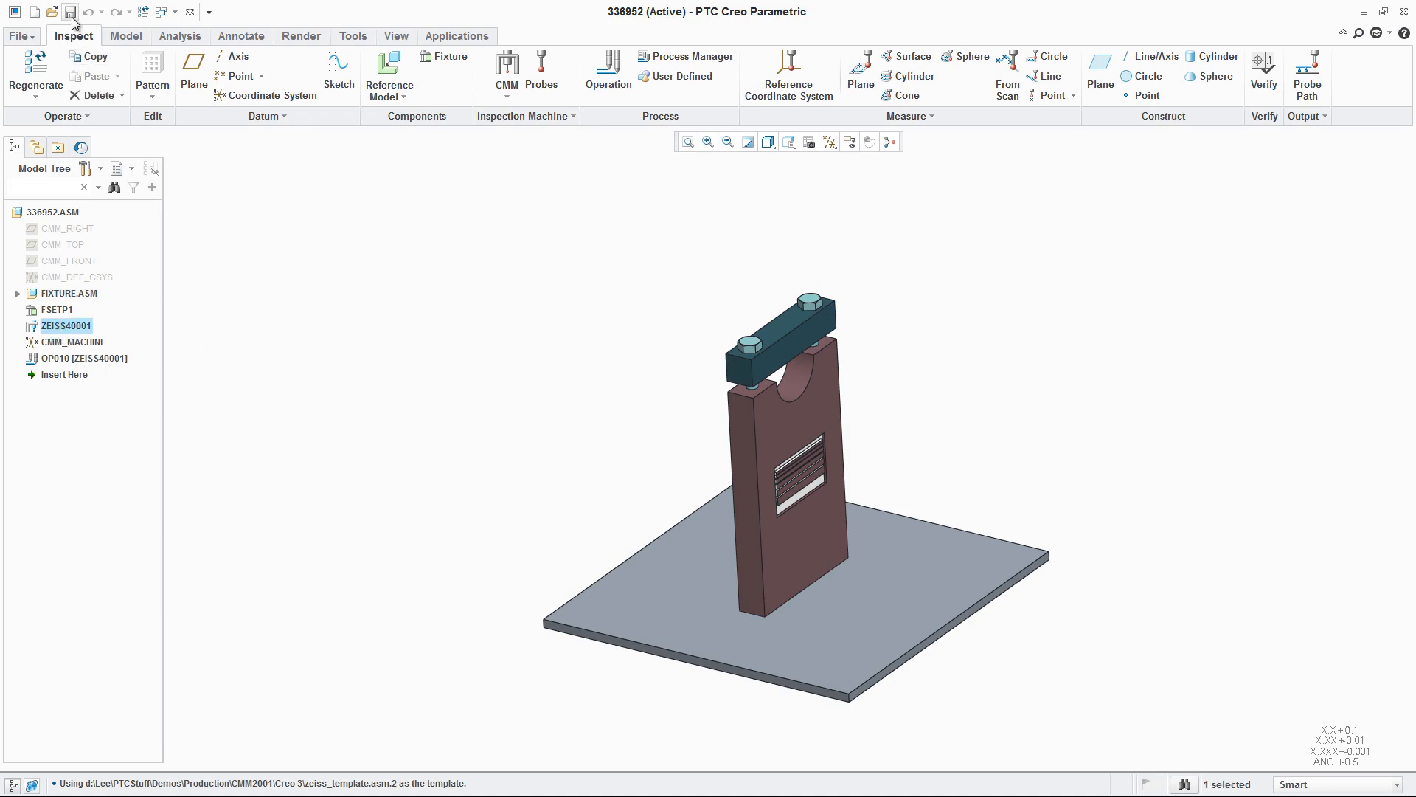
{"action": "left_click", "coordinate": [52, 212]}
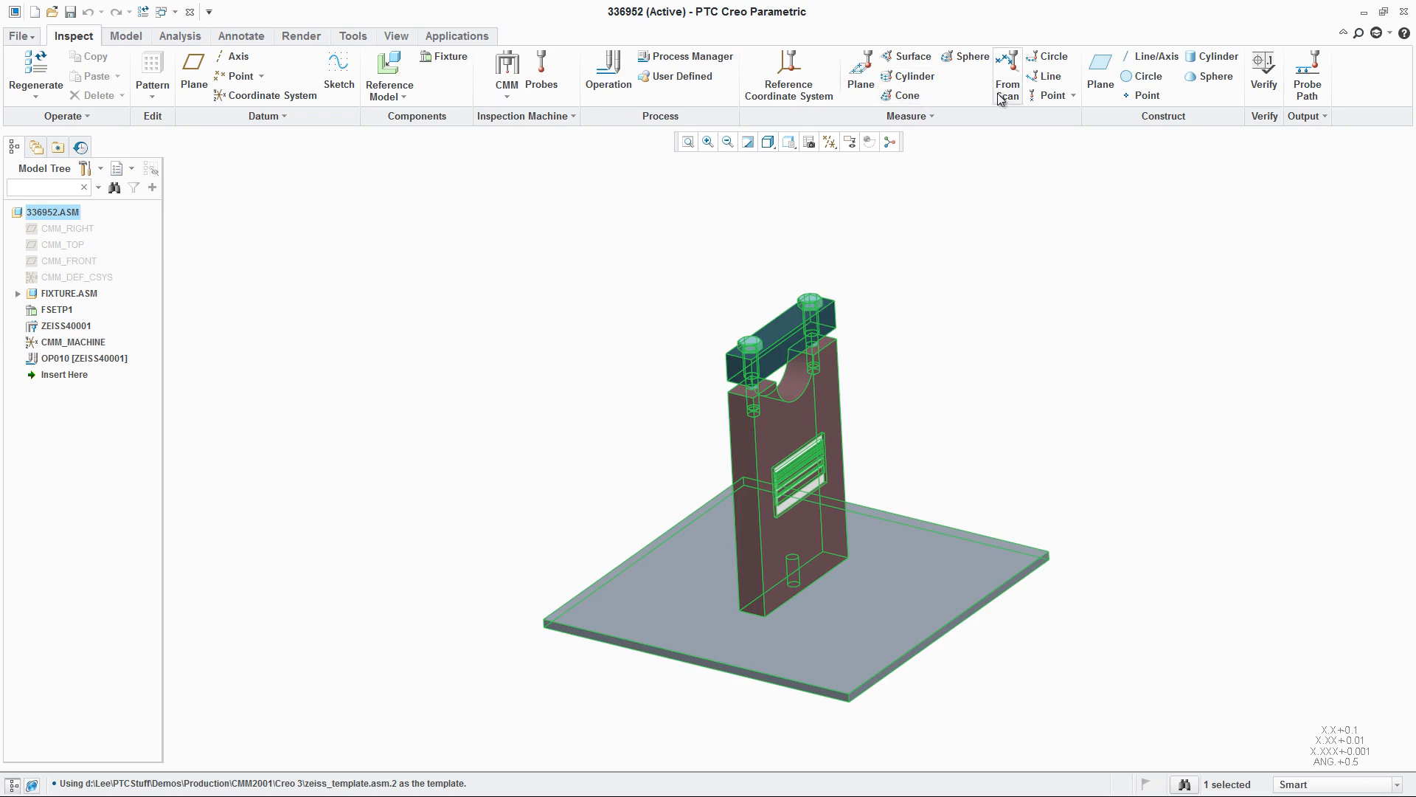
{"action": "left_click", "coordinate": [546, 72]}
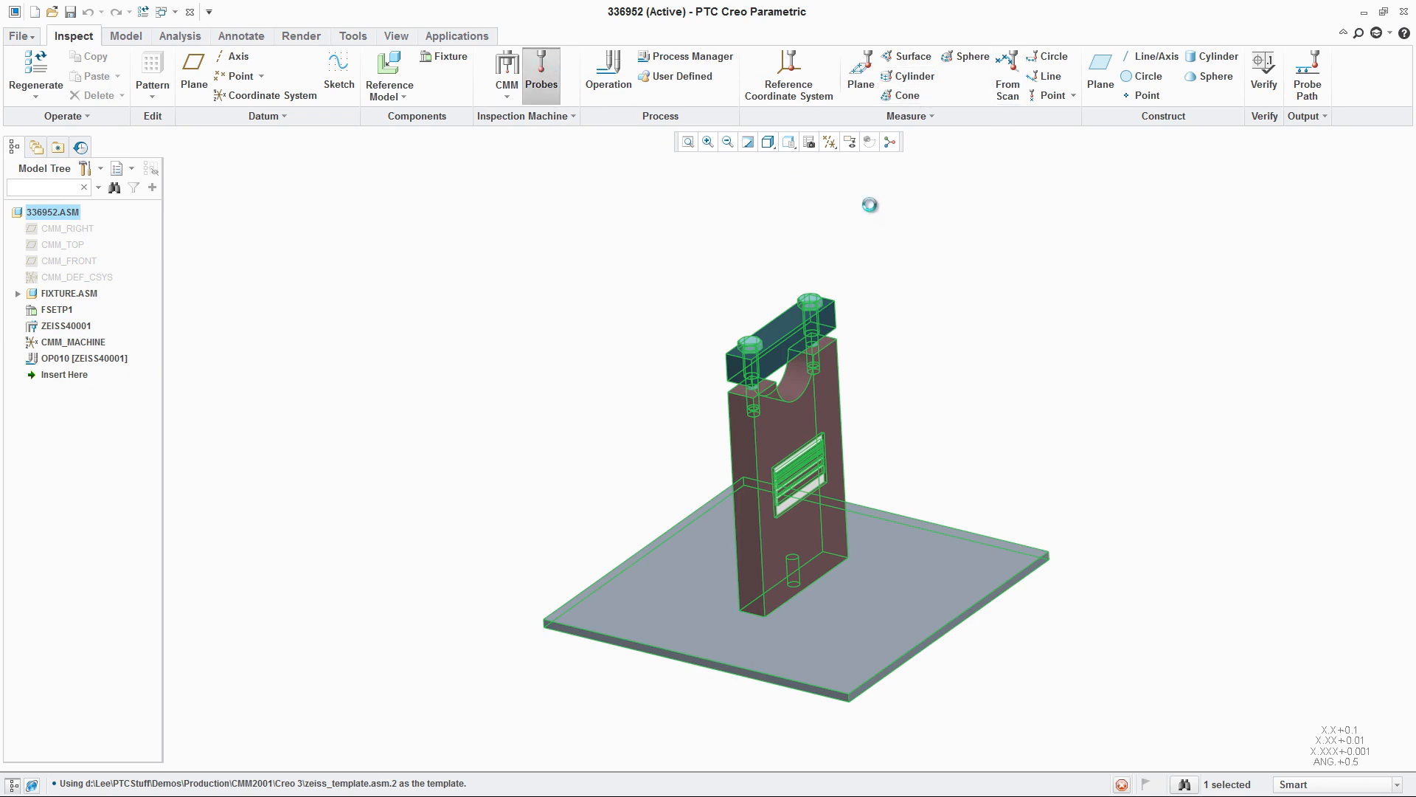
{"action": "left_click", "coordinate": [1141, 64]}
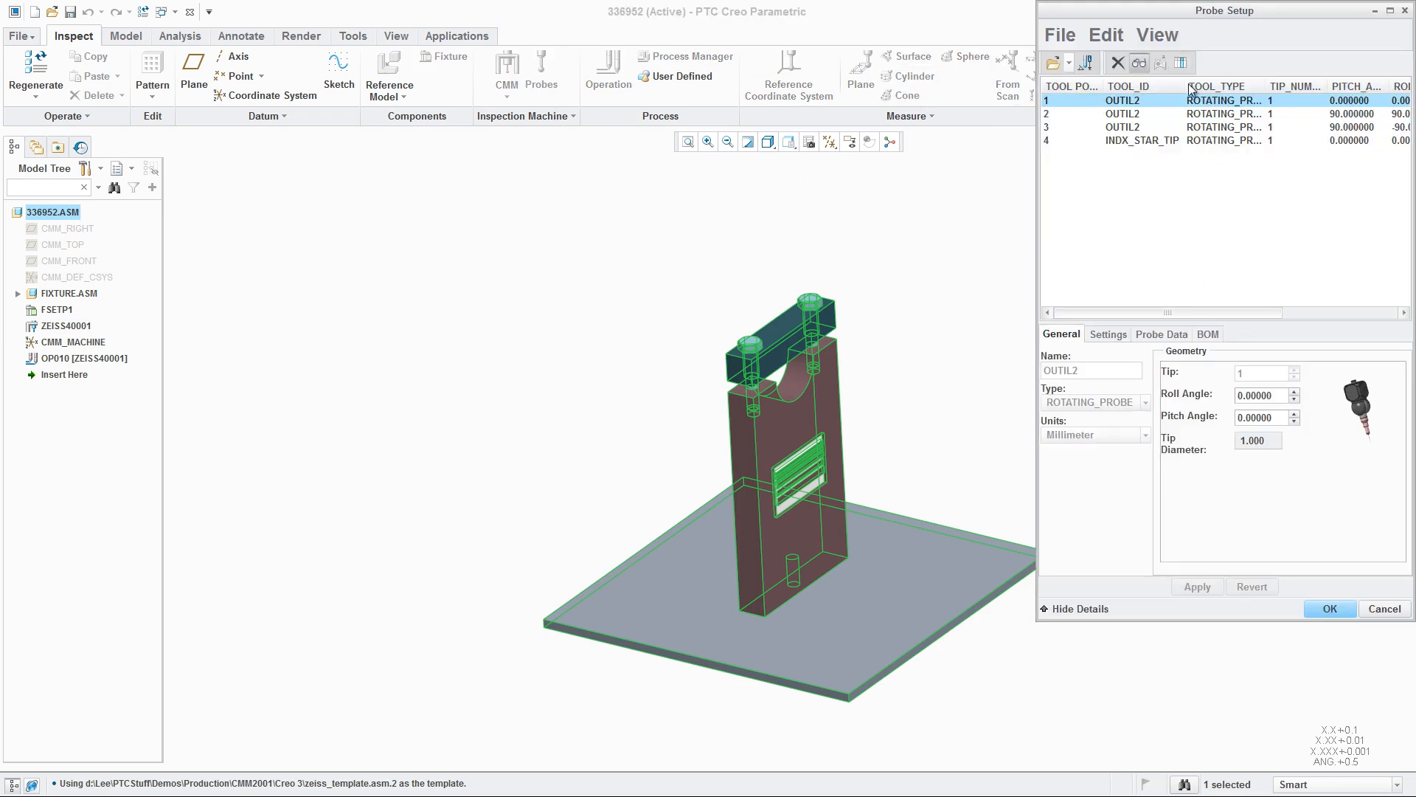
{"action": "left_click_drag", "start_coordinate": [1255, 227], "coordinate": [987, 363]}
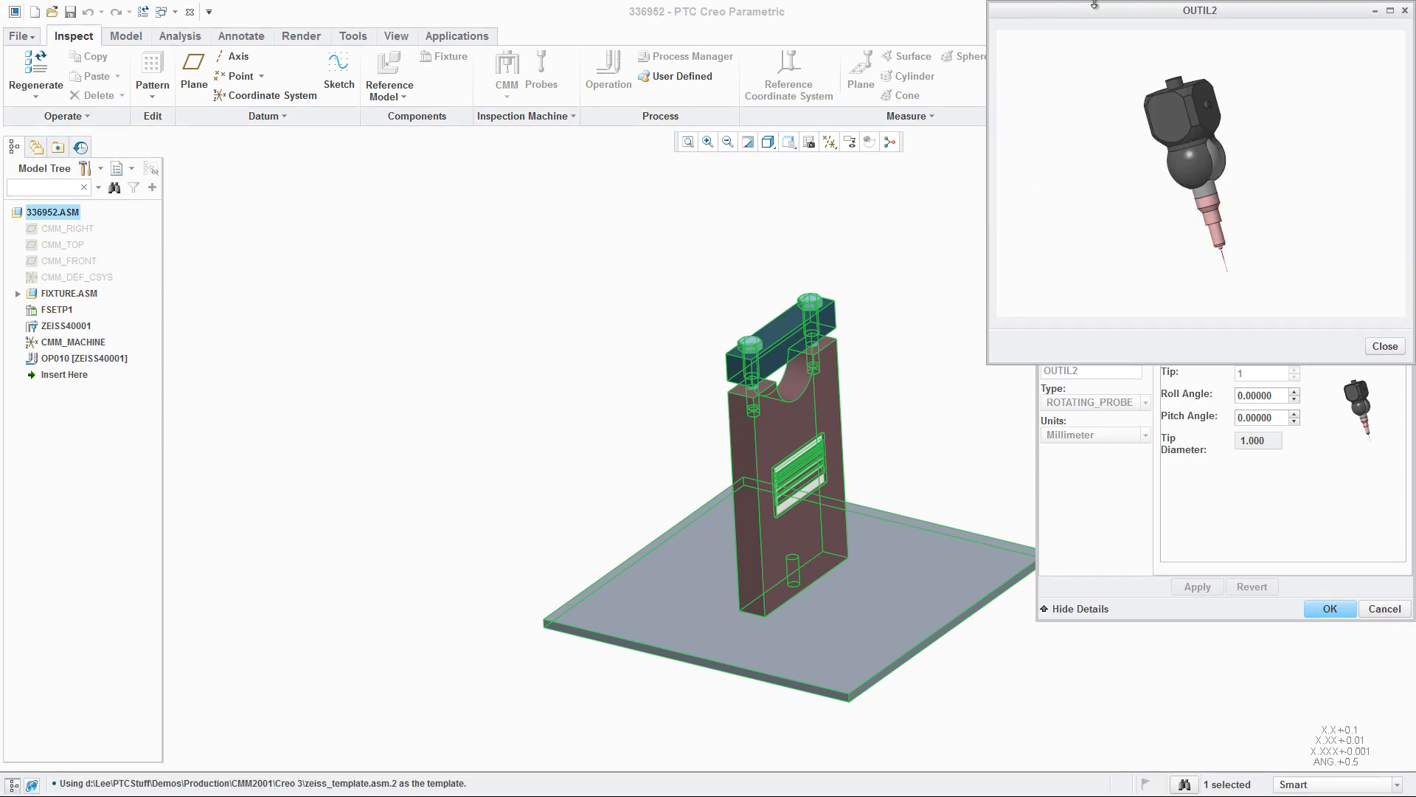
{"action": "left_click_drag", "start_coordinate": [1106, 18], "coordinate": [755, 80]}
{"action": "scroll", "coordinate": [928, 295], "scroll_direction": "down", "scroll_amount": 5}
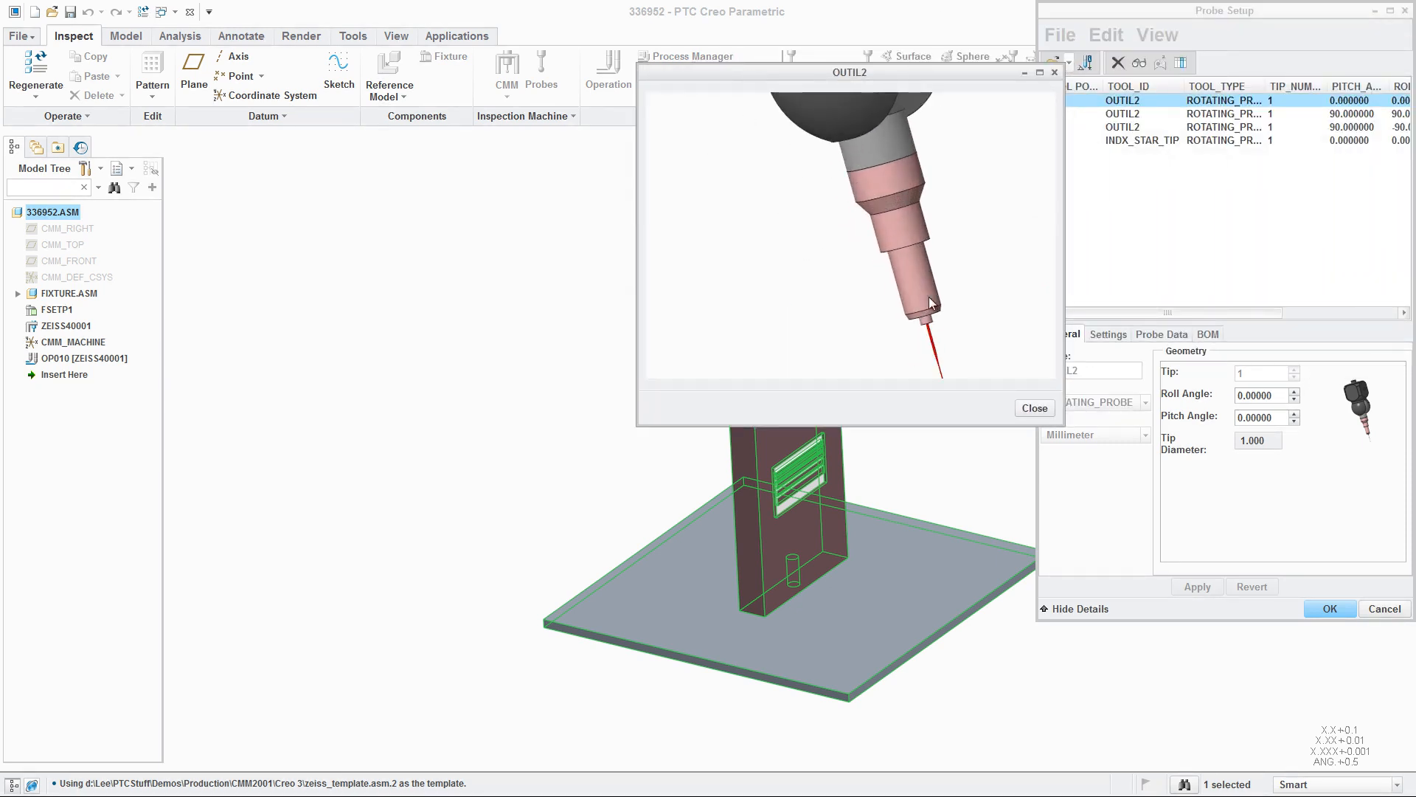
{"action": "mouse_move", "coordinate": [927, 257]}
{"action": "middle_mouse_down"}
{"action": "mouse_move", "coordinate": [929, 243]}
{"action": "mouse_move", "coordinate": [948, 308]}
{"action": "middle_mouse_up"}
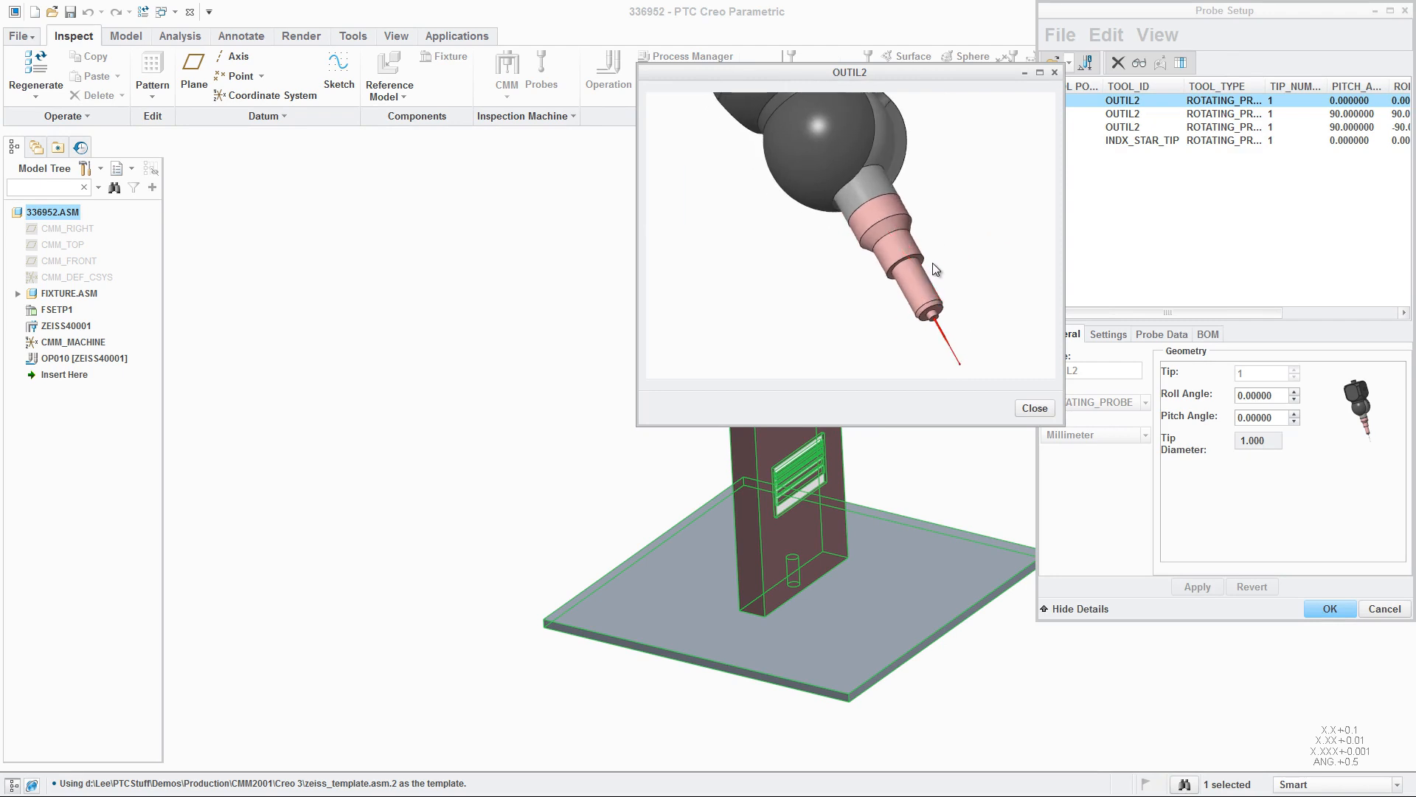
Preview the INDX_STAR_TIP probe and examine its star-shaped tips
{"action": "left_click", "coordinate": [1122, 140]}
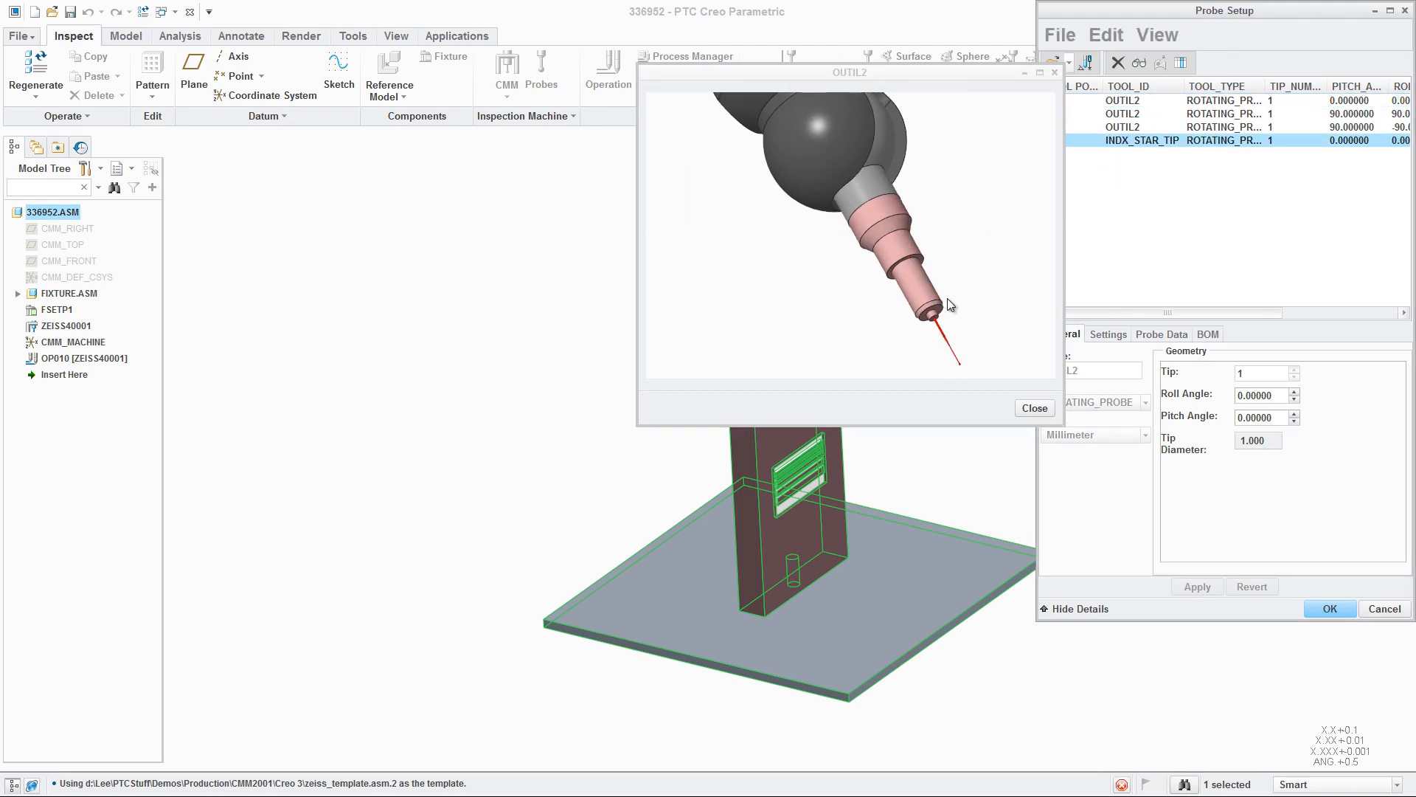
{"action": "scroll", "coordinate": [874, 258], "scroll_direction": "up", "scroll_amount": 2}
{"action": "scroll", "coordinate": [876, 344], "scroll_direction": "down", "scroll_amount": 4}
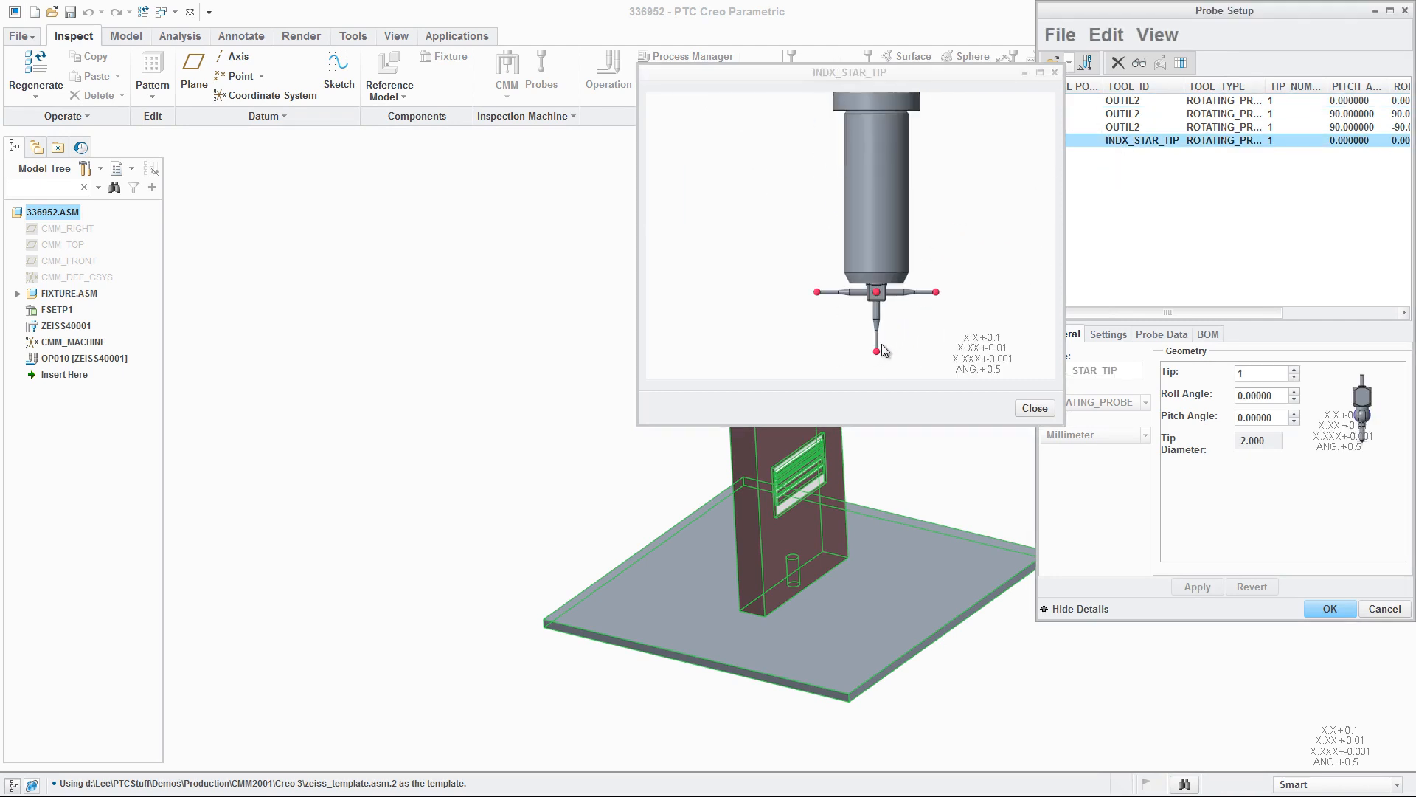
Preview the OUTIL2 probe of the second tool position, check its roll and pitch angles, and close the probe setup
{"action": "left_click", "coordinate": [1132, 114]}
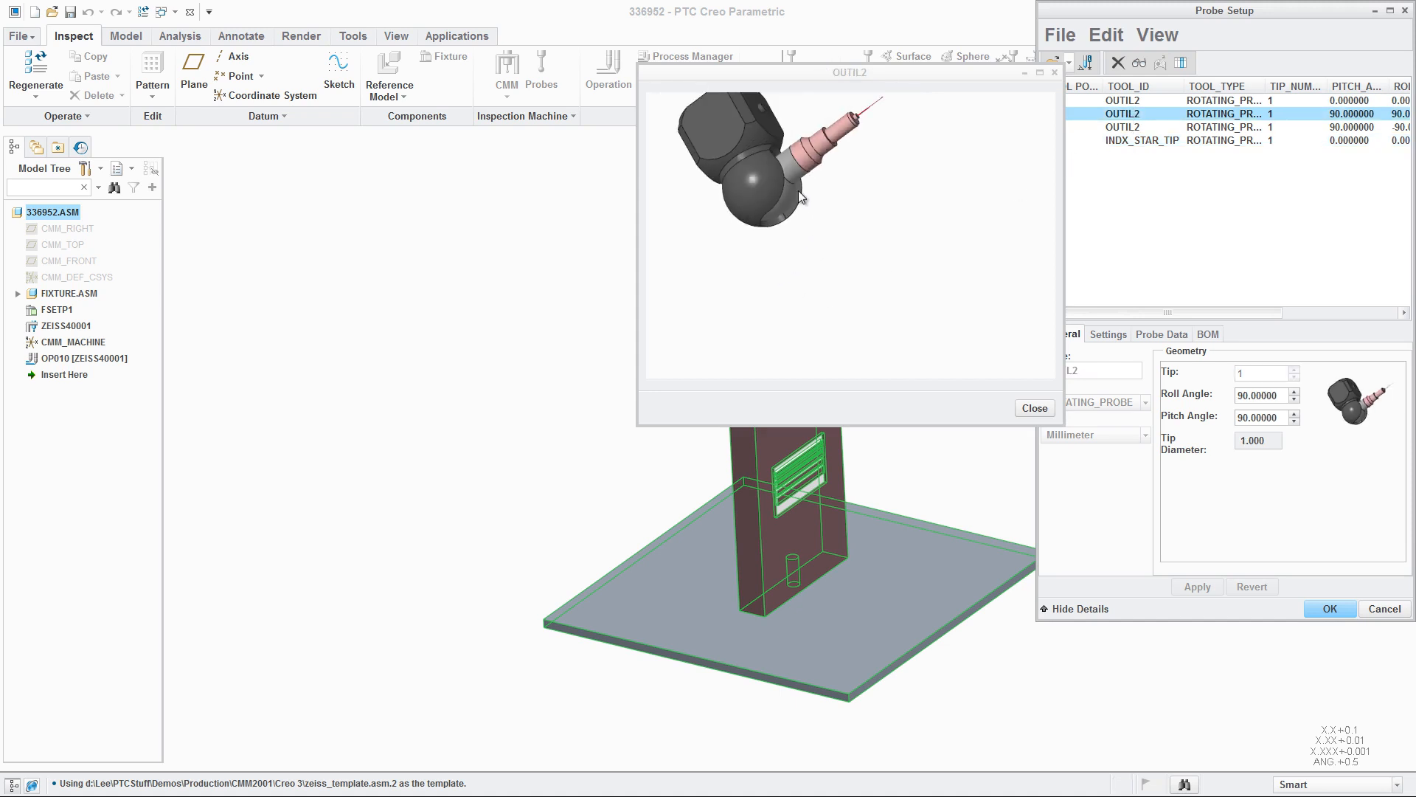
{"action": "scroll", "coordinate": [763, 117], "scroll_direction": "down", "scroll_amount": 3}
{"action": "scroll", "coordinate": [819, 197], "scroll_direction": "up", "scroll_amount": 4}
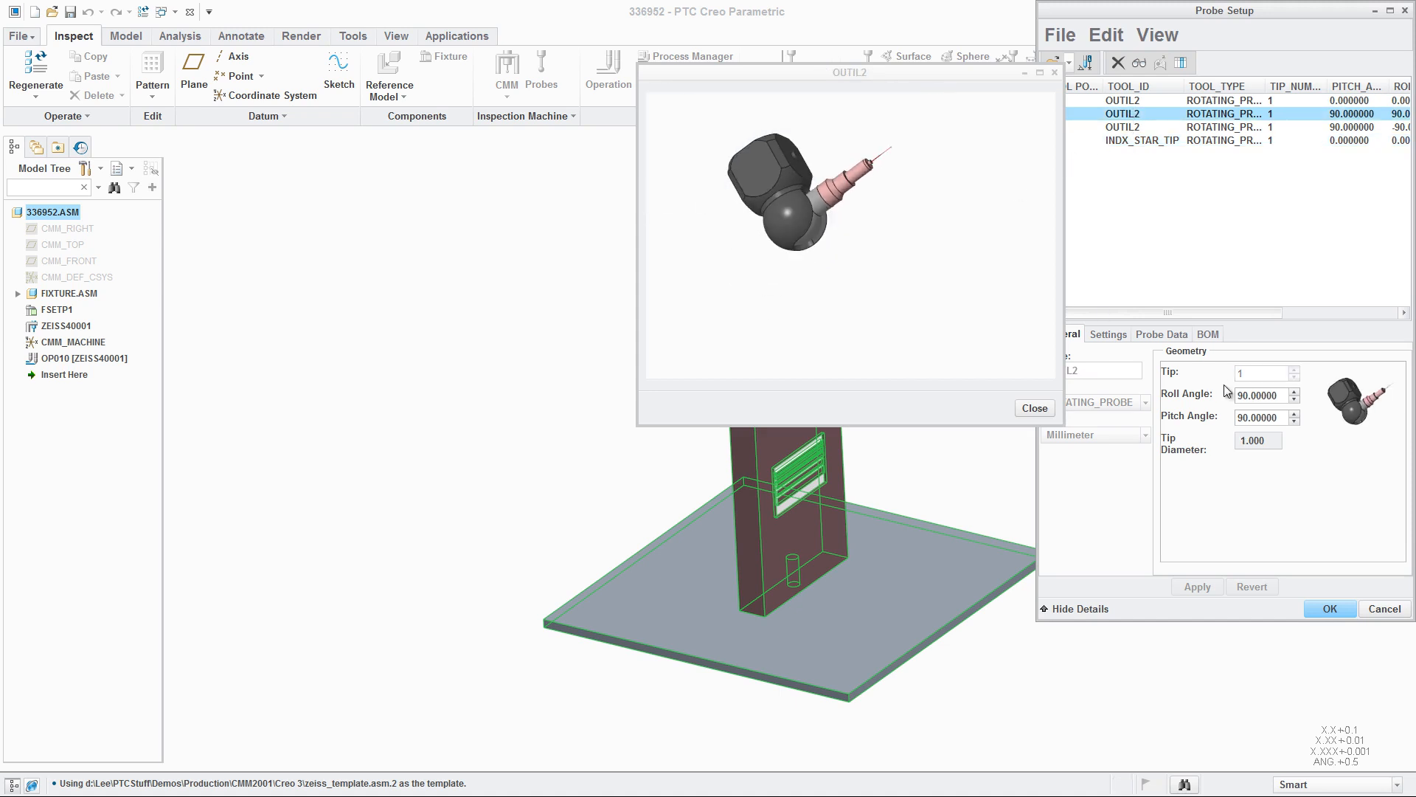
{"action": "double_click", "coordinate": [1270, 399]}
{"action": "double_click", "coordinate": [1265, 419]}
{"action": "left_click", "coordinate": [1324, 609]}
{"action": "left_click", "coordinate": [1045, 342]}
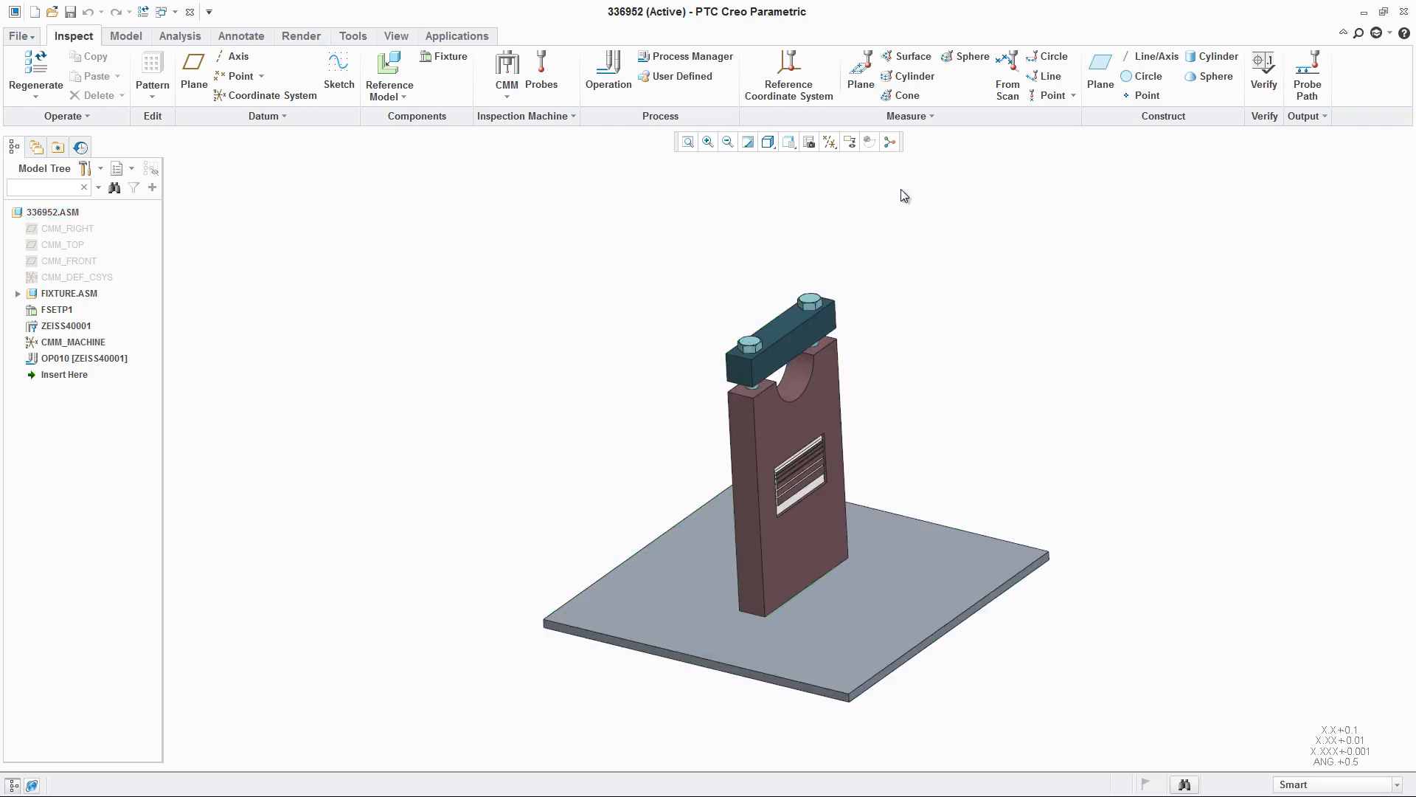
Insert 1400-5401.prt as the reference model and make its cylindrical surface coincident with the fixture's semicircular cradle
{"action": "left_click", "coordinate": [390, 74]}
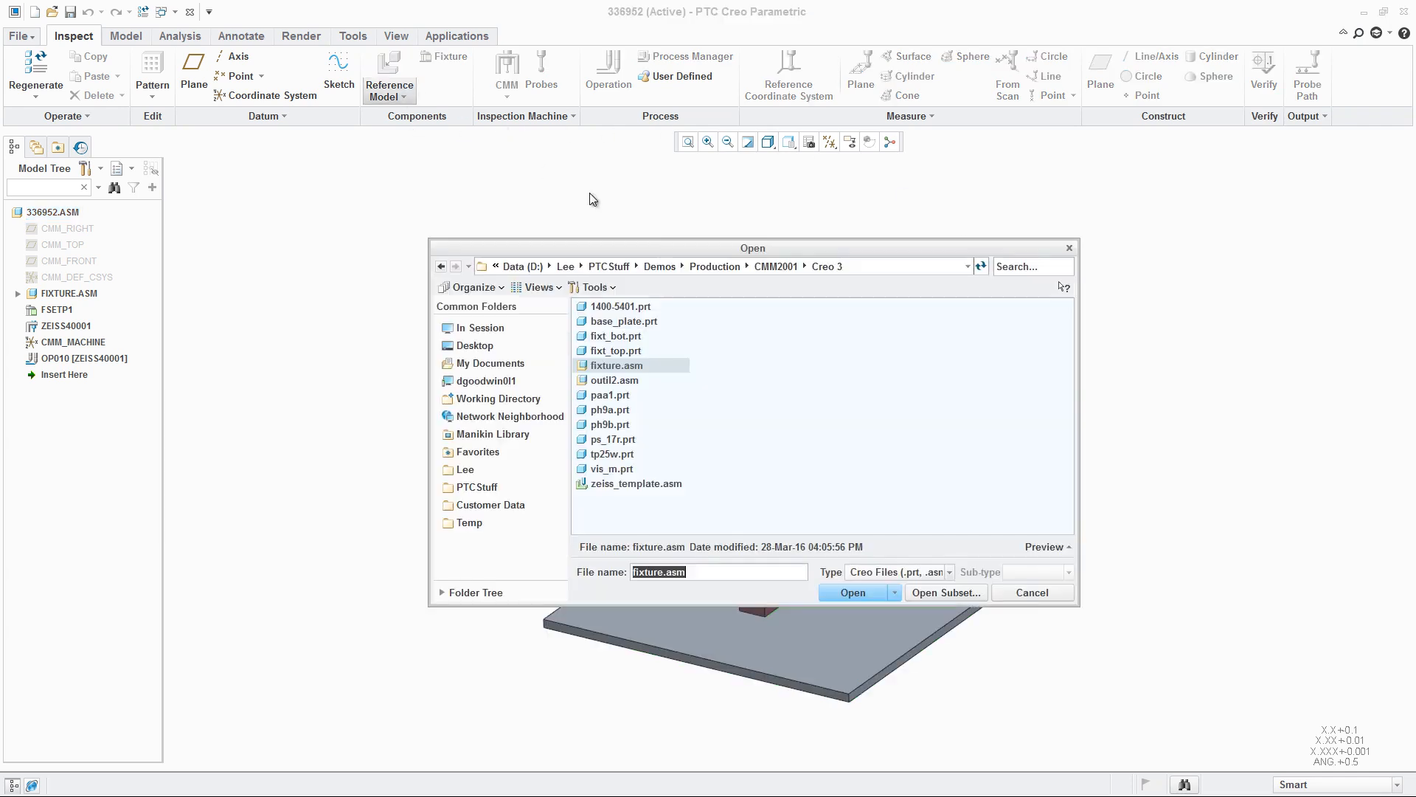
{"action": "double_click", "coordinate": [617, 306]}
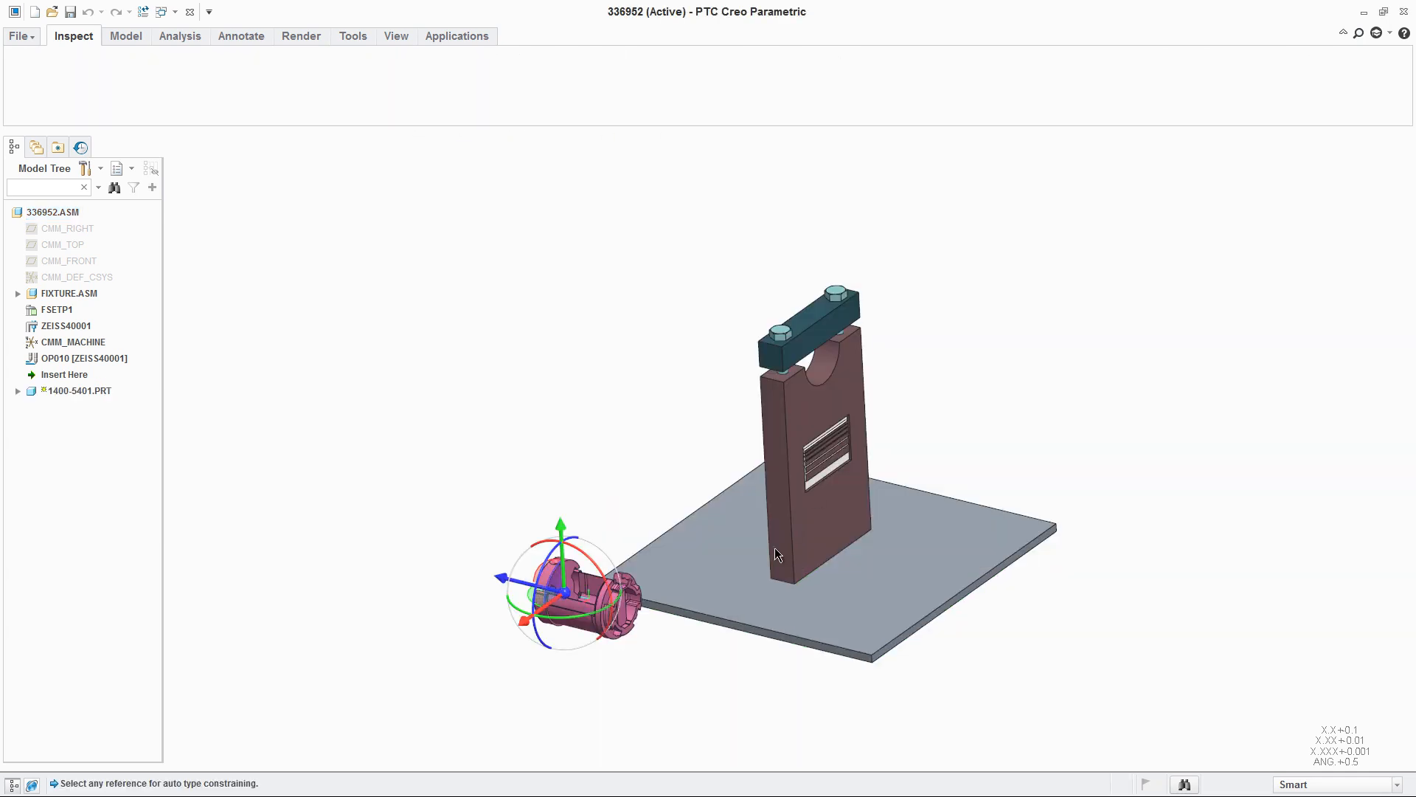
{"action": "scroll", "coordinate": [603, 580], "scroll_direction": "up", "scroll_amount": 3}
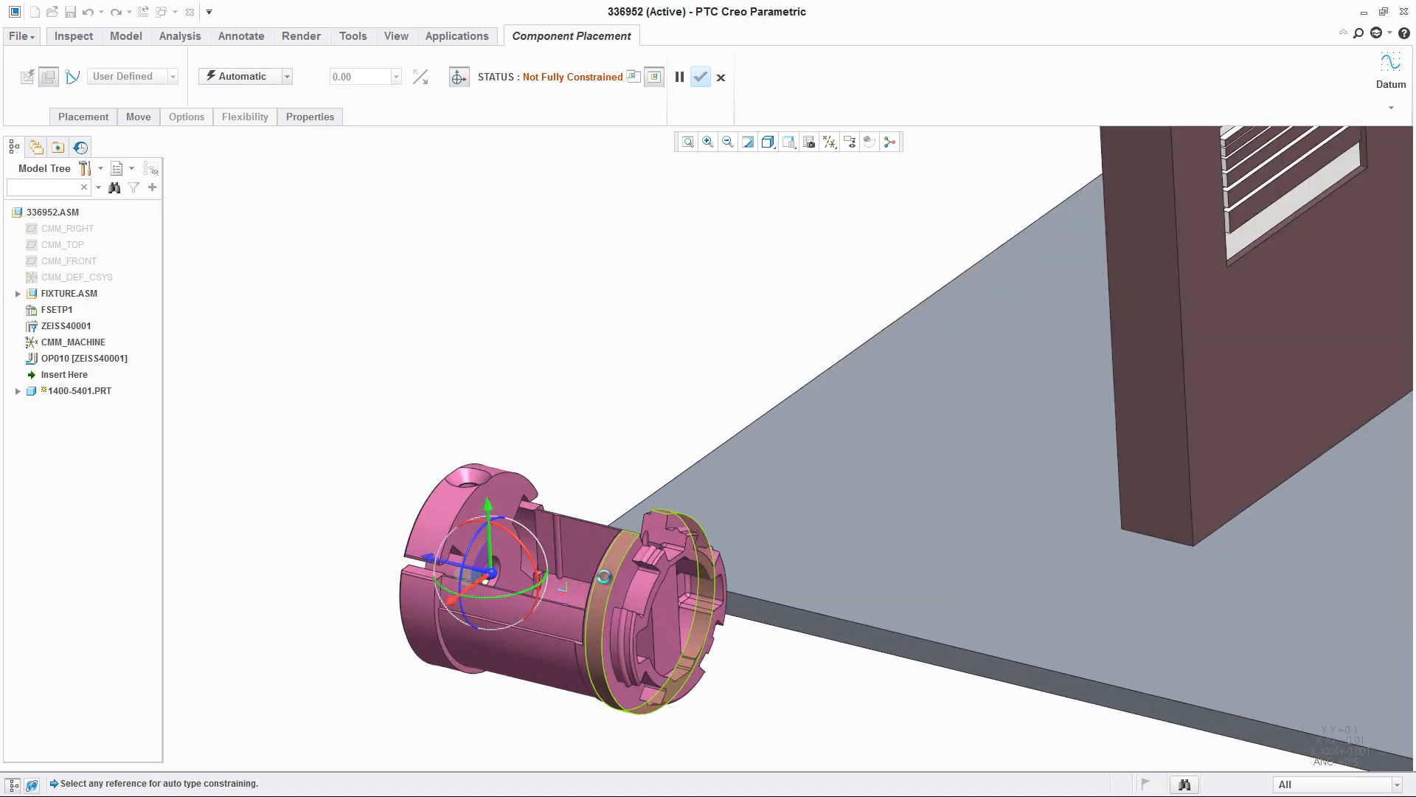
{"action": "scroll", "coordinate": [515, 634], "scroll_direction": "down", "scroll_amount": 3}
{"action": "left_click", "coordinate": [804, 295]}
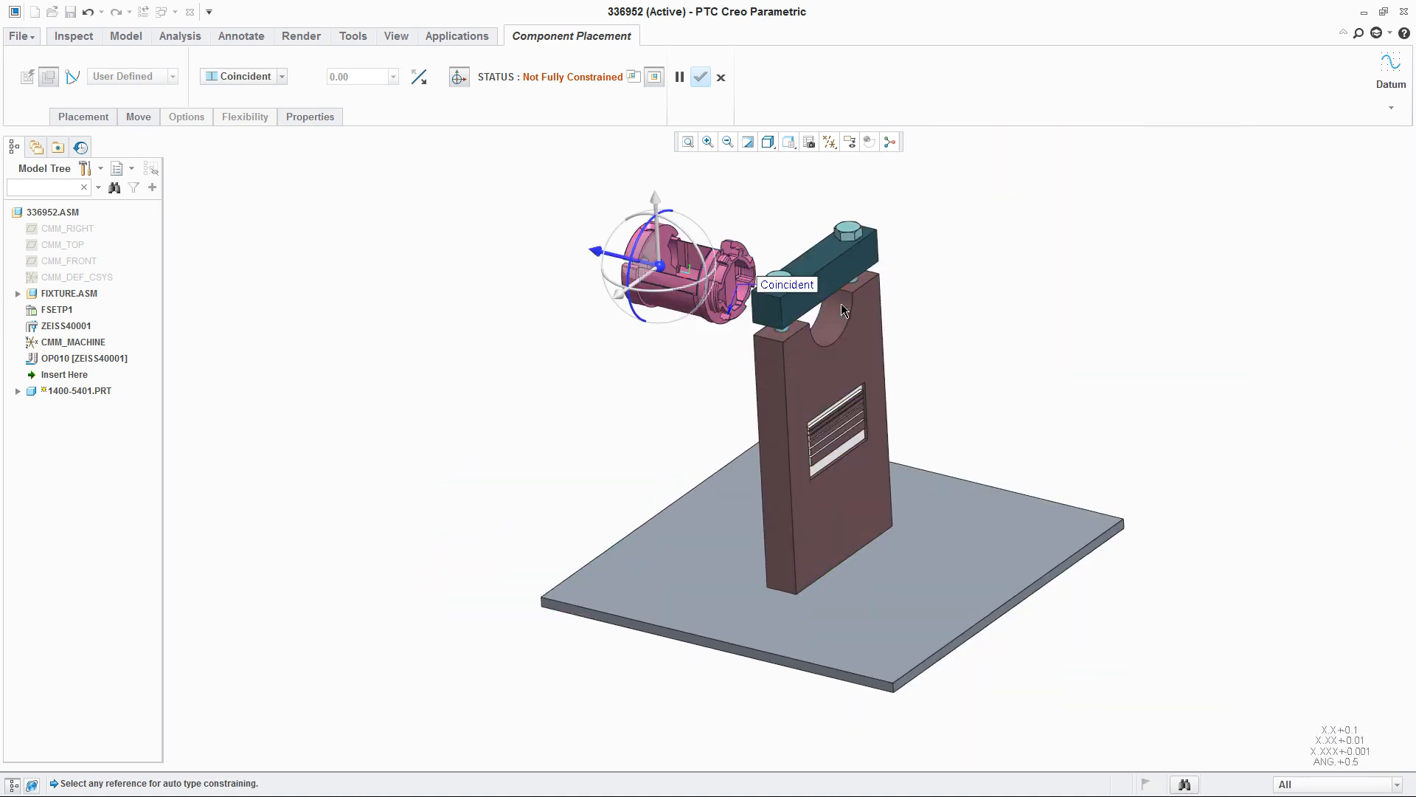
Constrain the part's inner flange face by Distance from the clamp bar's long side face, entering 6.00 and then -6 to reverse the offset
{"action": "scroll", "coordinate": [797, 269], "scroll_direction": "up", "scroll_amount": 5}
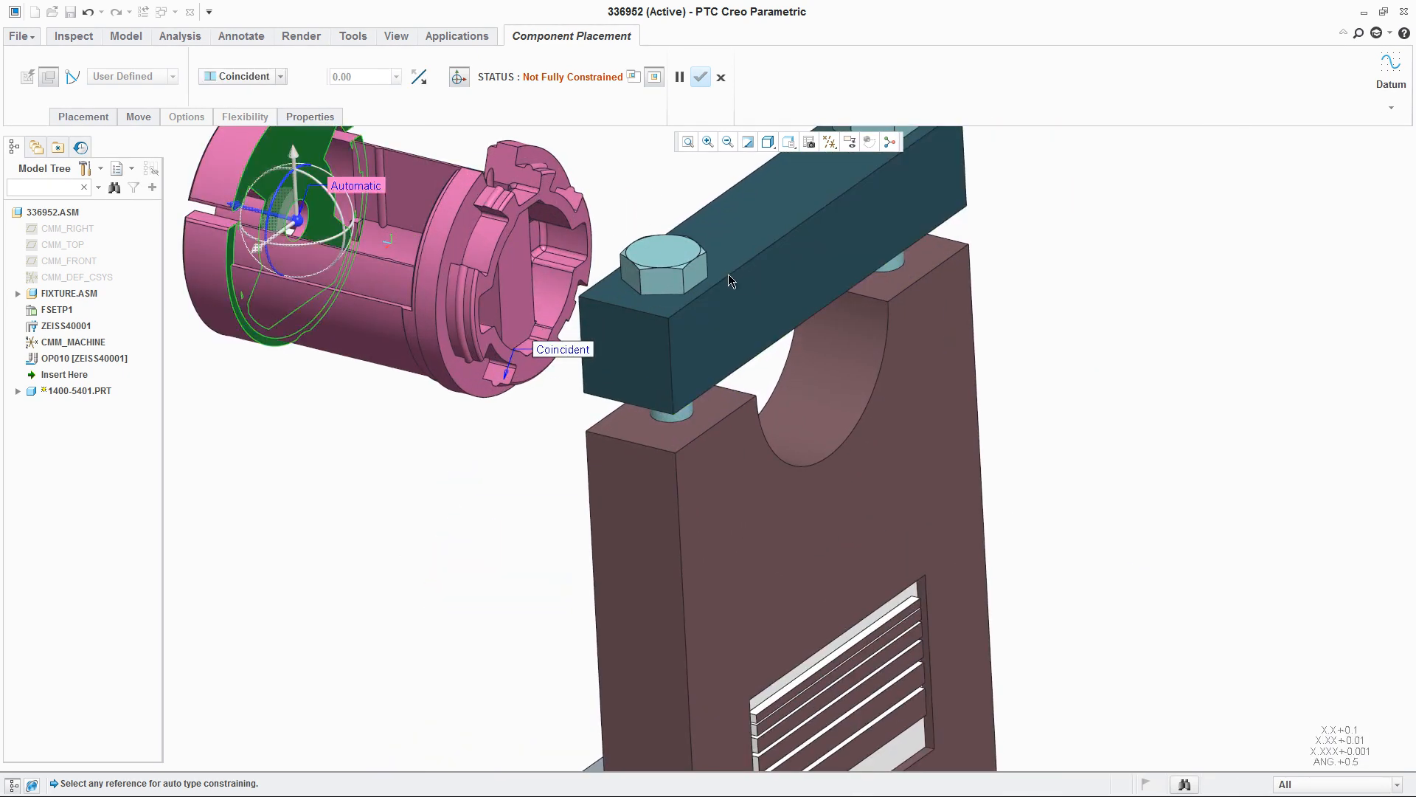
{"action": "left_click", "coordinate": [801, 267]}
{"action": "left_click", "coordinate": [802, 263]}
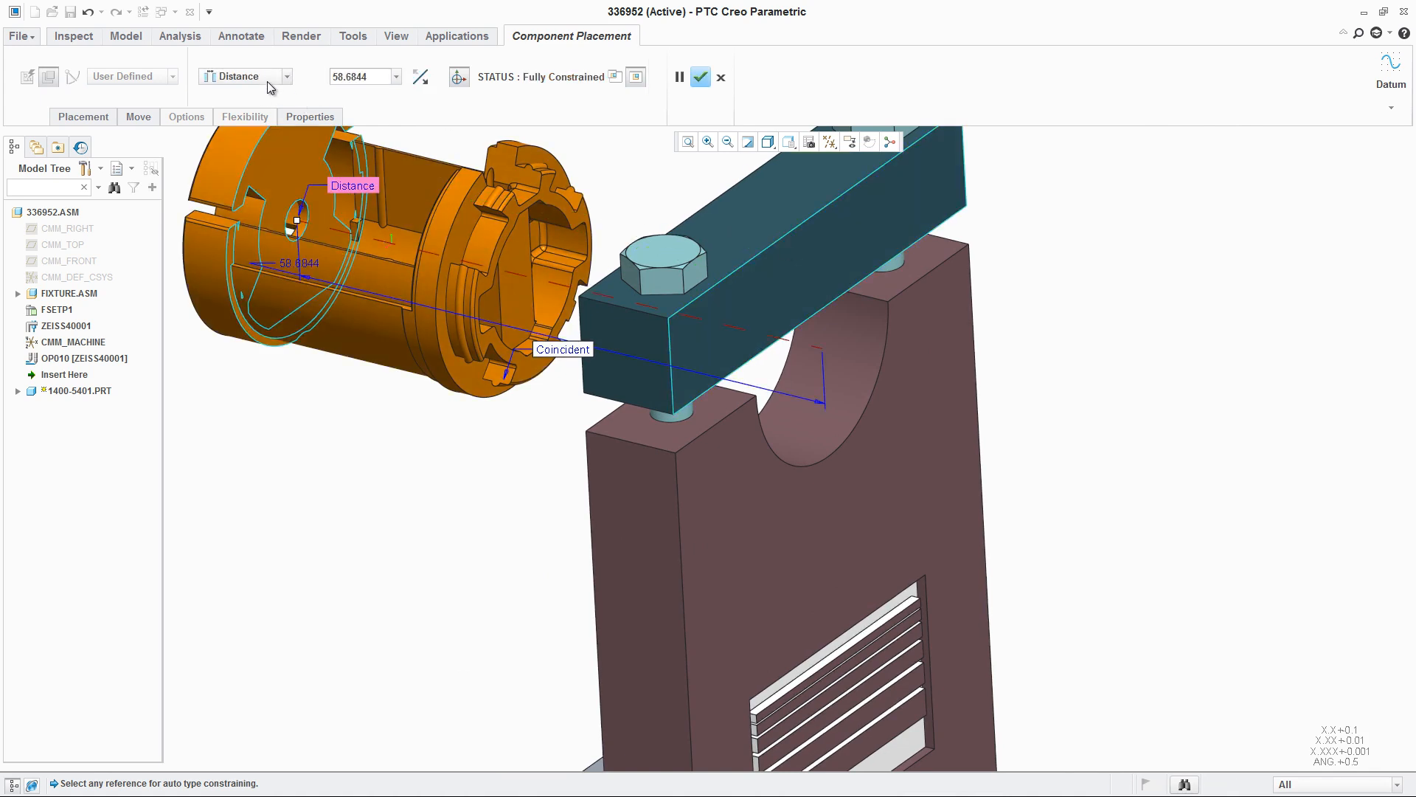
{"action": "double_click", "coordinate": [368, 77]}
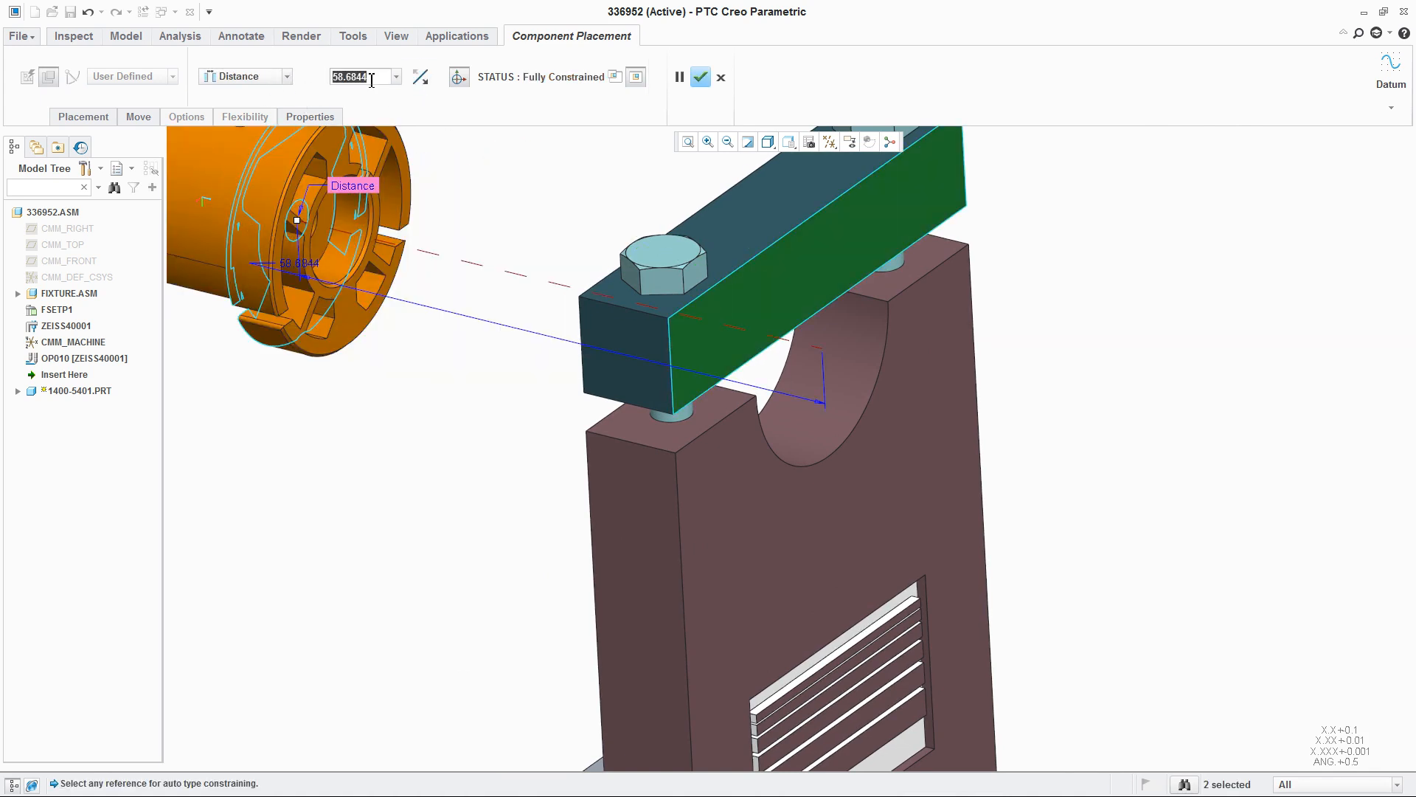
{"action": "type", "text": "6.00"}
{"action": "key", "text": "Return"}
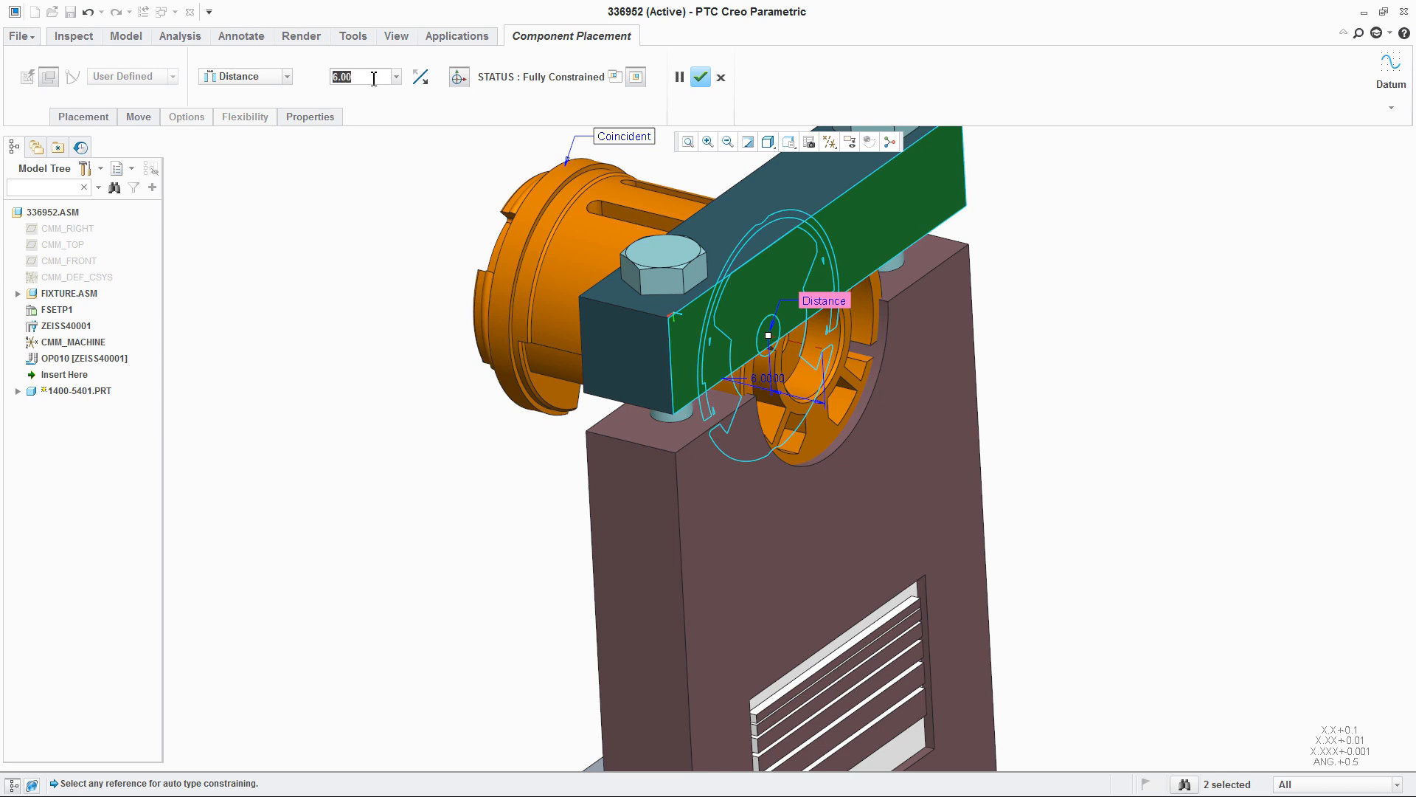
{"action": "type", "text": "-6"}
{"action": "key", "text": "Return"}
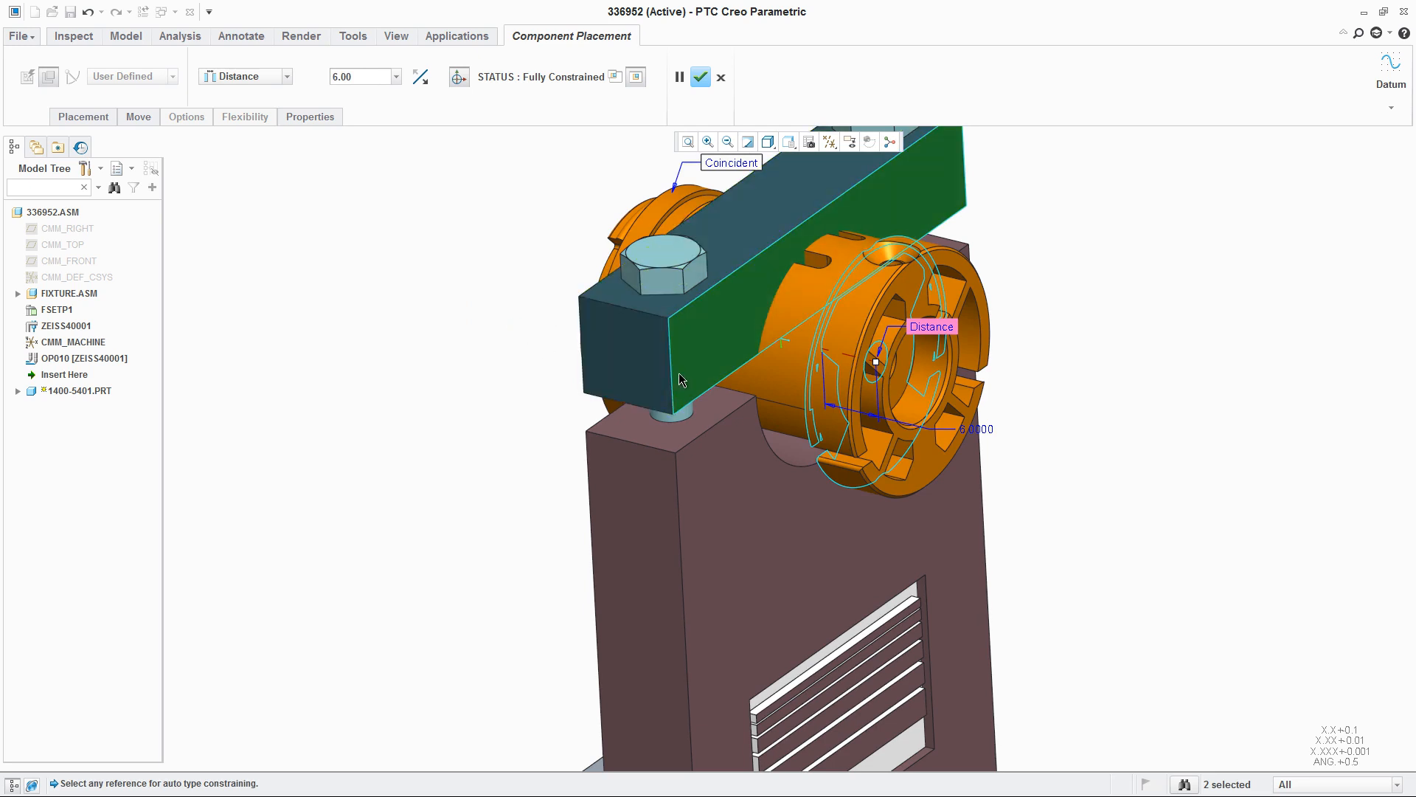
Add a Parallel constraint between the clamp bar's underside and the part's flange slot face, flip its orientation and accept the placement
{"action": "right_click", "coordinate": [631, 387]}
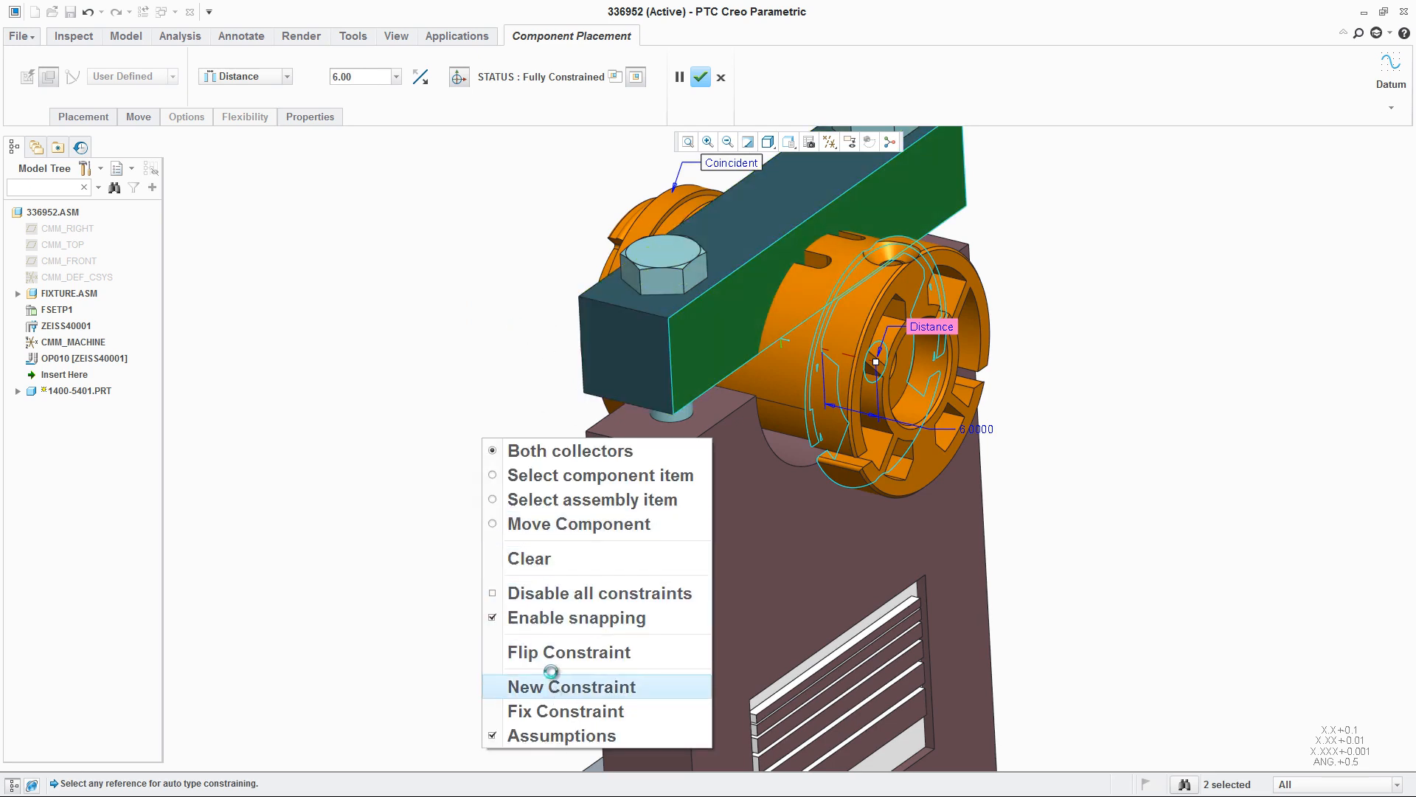
{"action": "left_click", "coordinate": [561, 682]}
{"action": "left_click", "coordinate": [823, 450]}
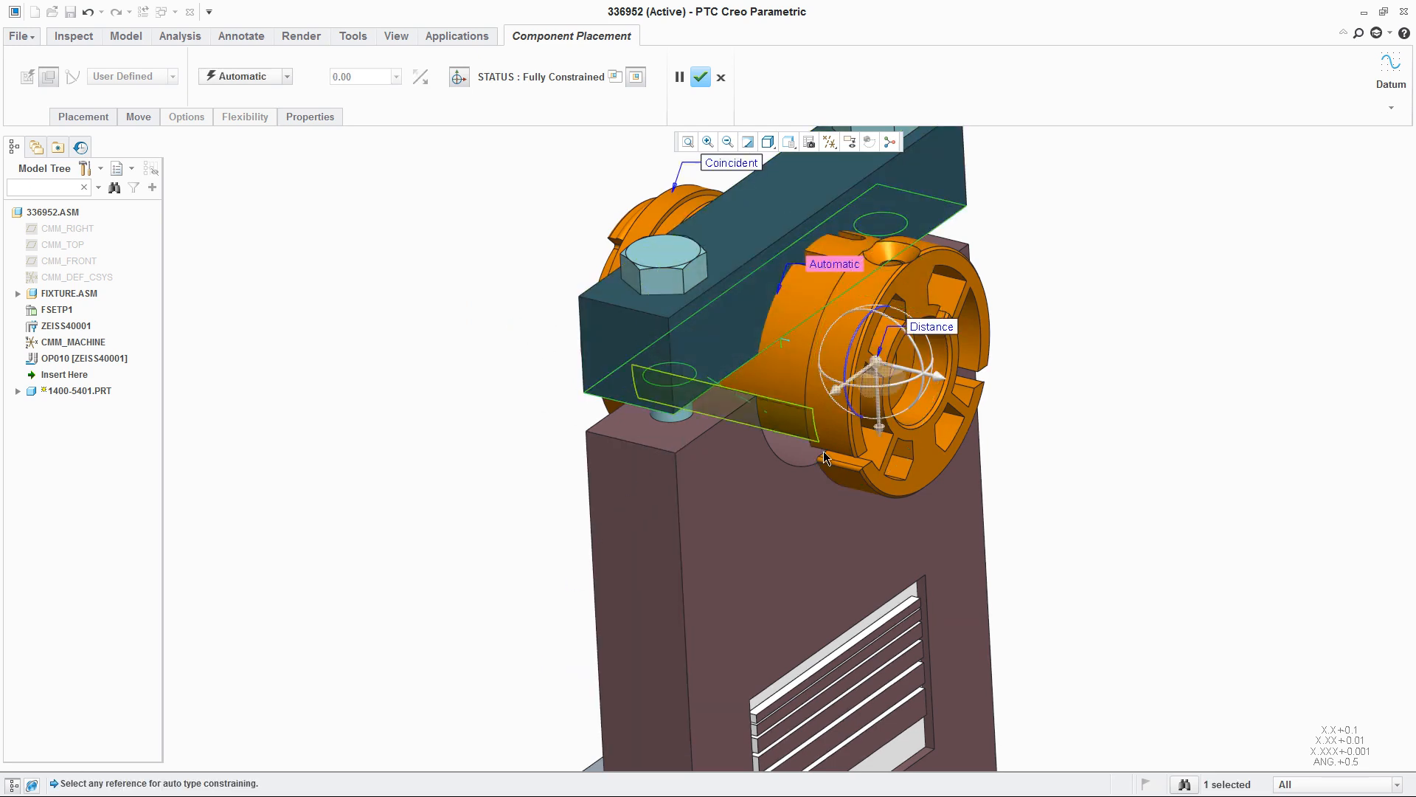
{"action": "scroll", "coordinate": [821, 453], "scroll_direction": "up", "scroll_amount": 3}
{"action": "scroll", "coordinate": [775, 424], "scroll_direction": "up", "scroll_amount": 2}
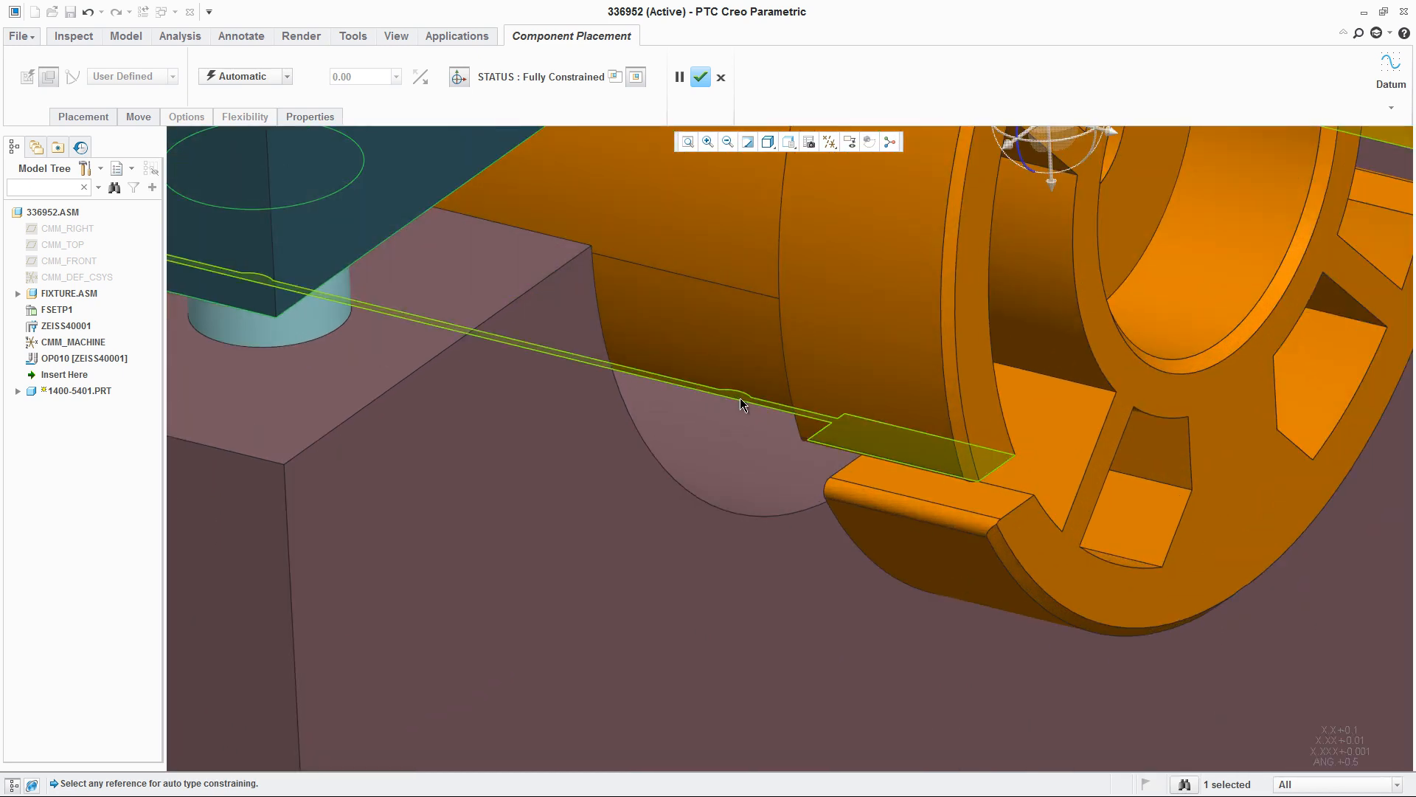
{"action": "left_click", "coordinate": [742, 400]}
{"action": "scroll", "coordinate": [741, 402], "scroll_direction": "down", "scroll_amount": 5}
{"action": "left_click", "coordinate": [287, 76]}
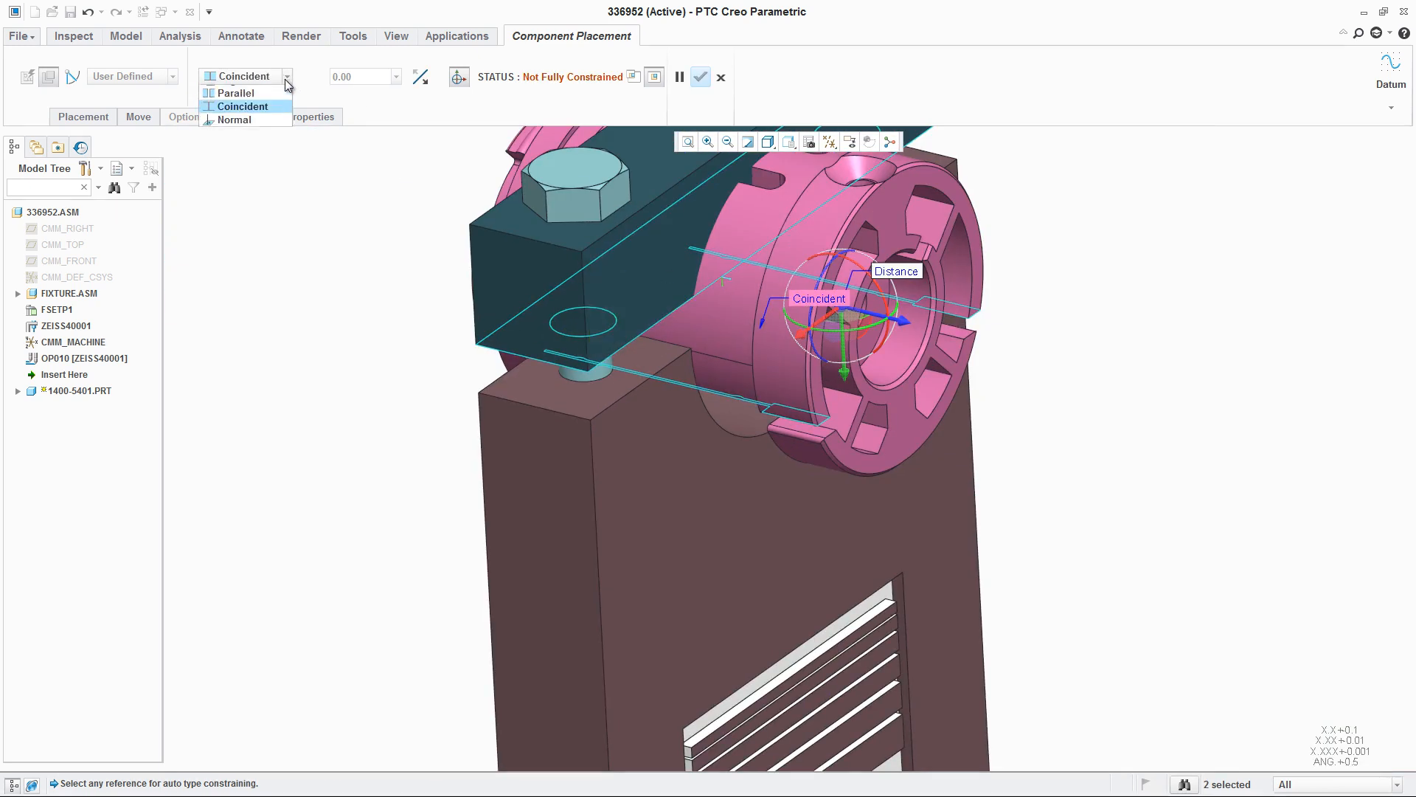
{"action": "left_click", "coordinate": [253, 120]}
{"action": "left_click", "coordinate": [421, 77]}
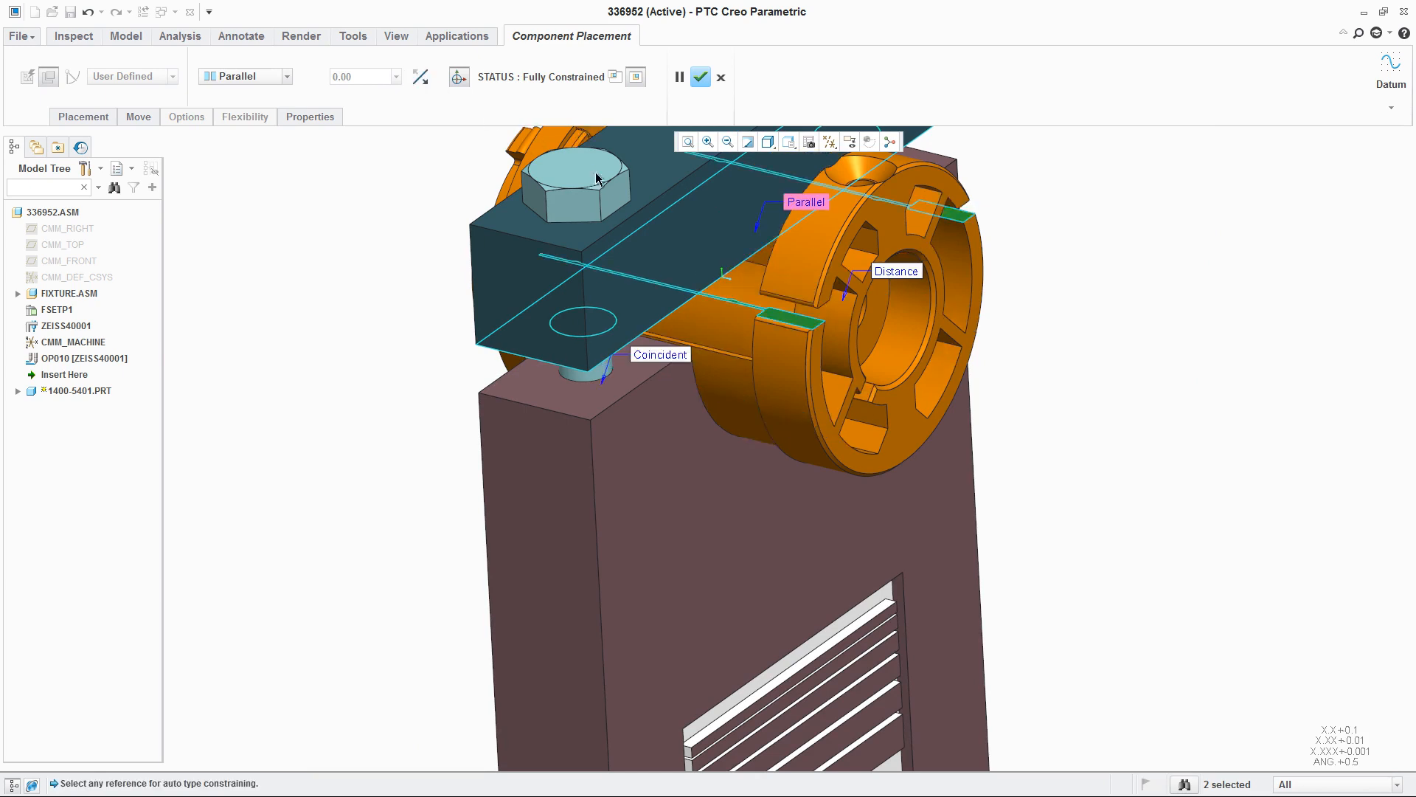
{"action": "scroll", "coordinate": [807, 362], "scroll_direction": "down", "scroll_amount": 3}
{"action": "left_click", "coordinate": [698, 76]}
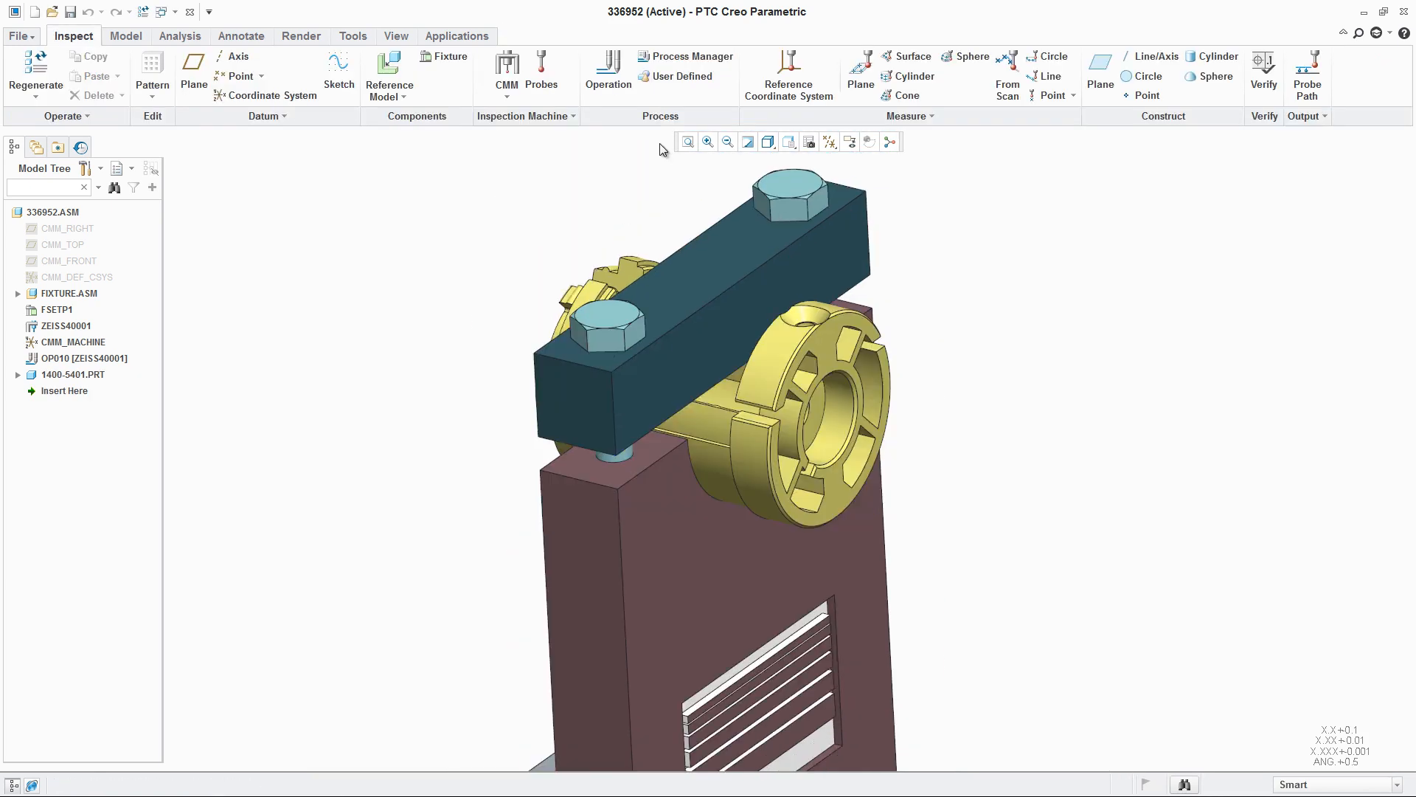
Turn on the display of coordinate systems in the graphics area
{"action": "left_click", "coordinate": [829, 142]}
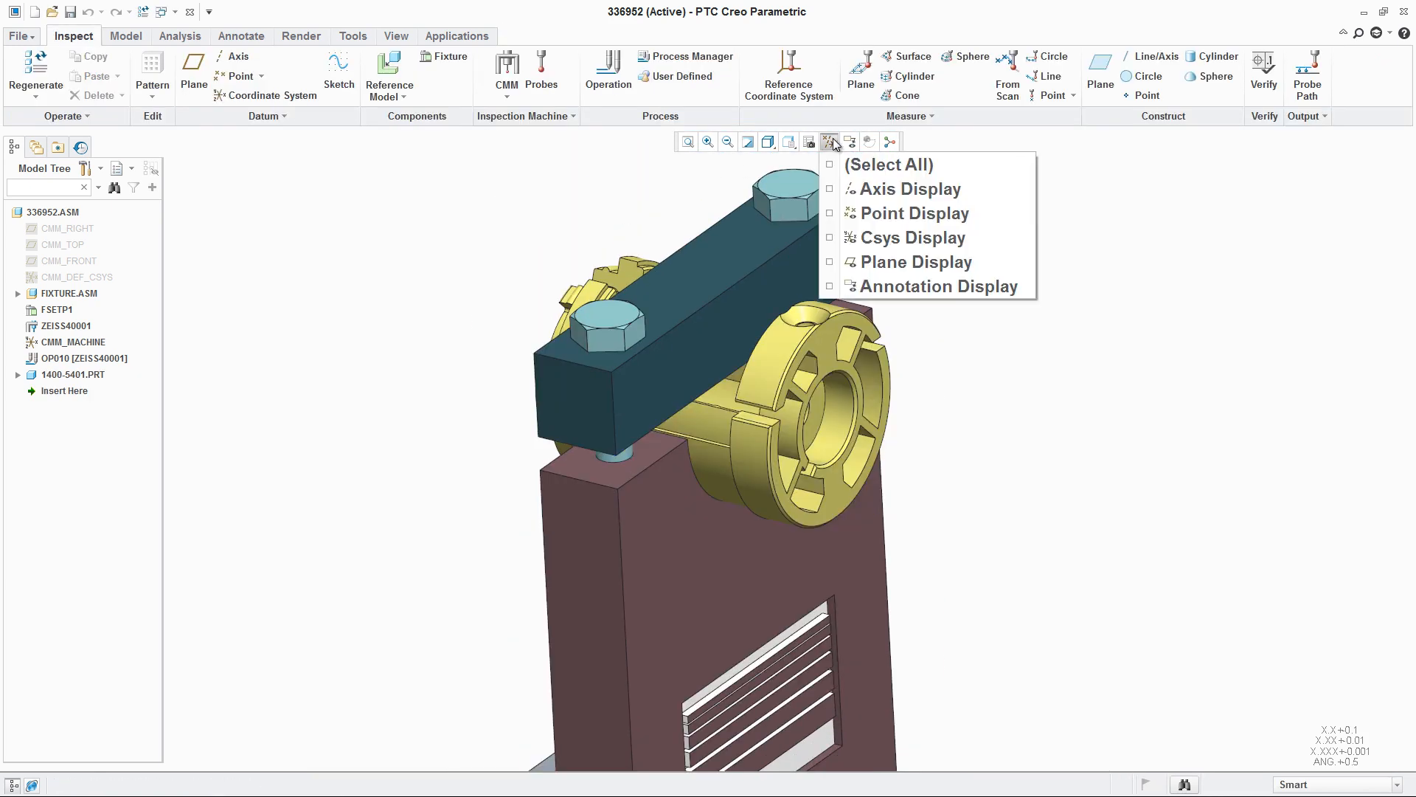
{"action": "left_click", "coordinate": [885, 238]}
{"action": "left_click", "coordinate": [958, 417]}
{"action": "scroll", "coordinate": [991, 396], "scroll_direction": "down", "scroll_amount": 3}
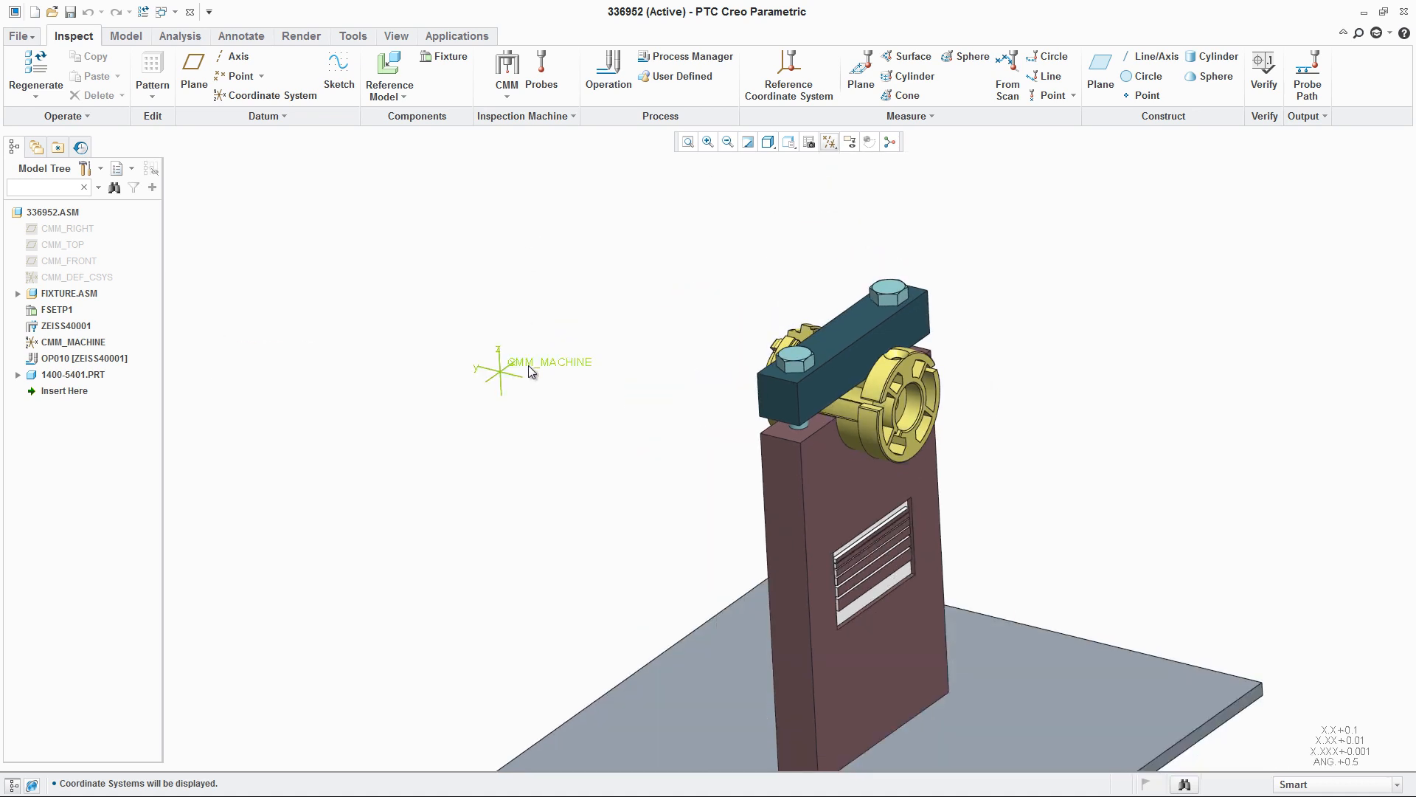
Create a point measurement step with the first OUTIL2 probe (0° roll, 0° pitch), picking a point on the clamp bar's small end face
{"action": "scroll", "coordinate": [1005, 317], "scroll_direction": "up", "scroll_amount": 3}
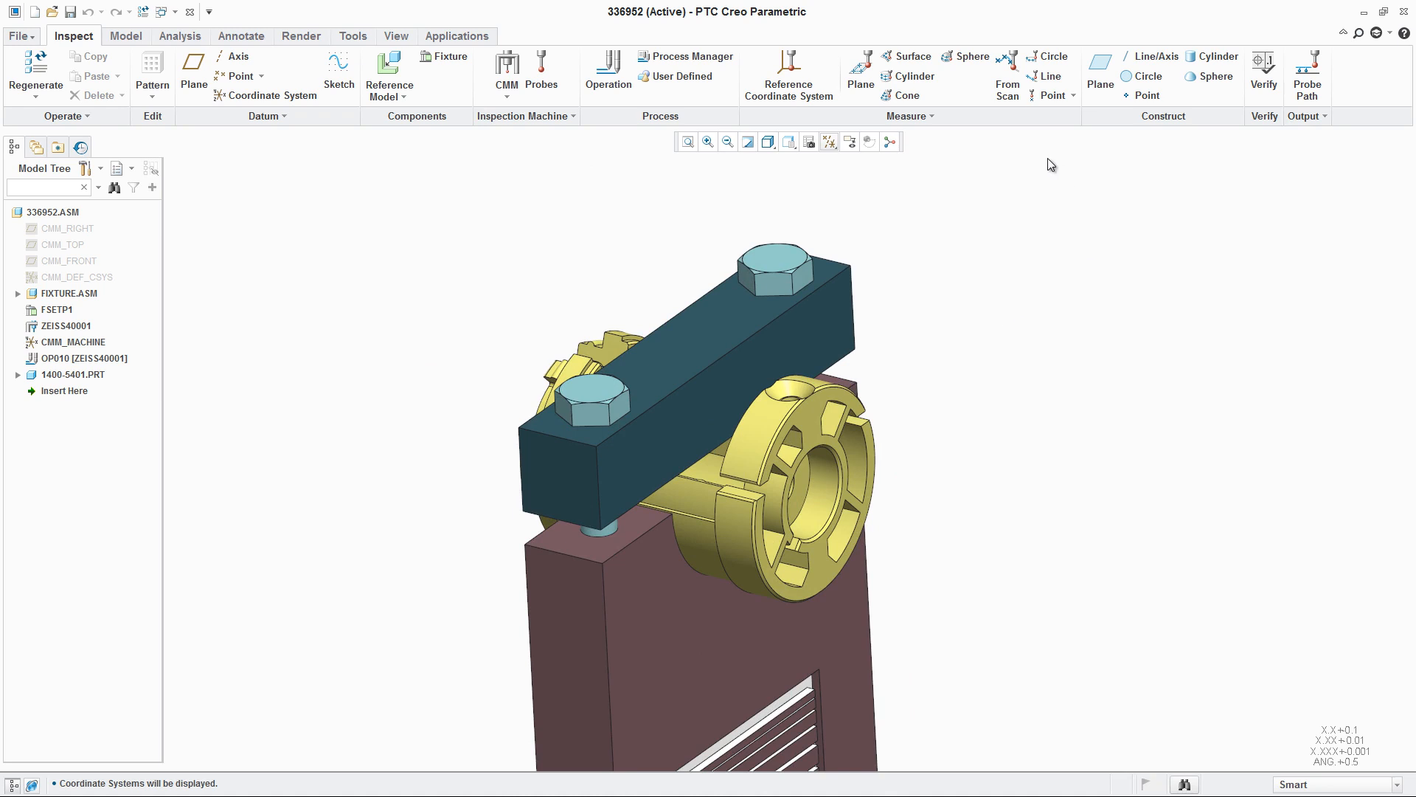
{"action": "left_click", "coordinate": [1052, 98]}
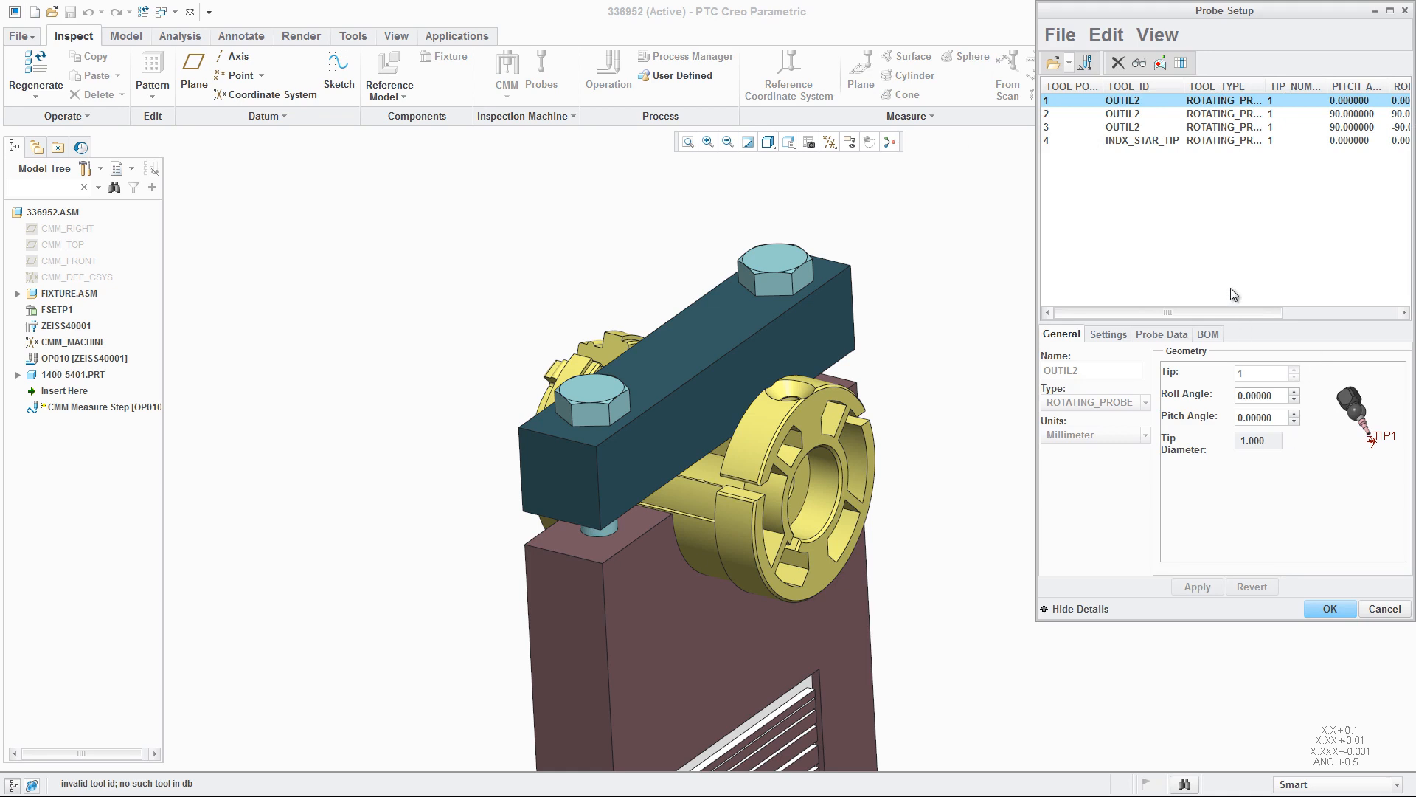
{"action": "left_click", "coordinate": [1330, 608]}
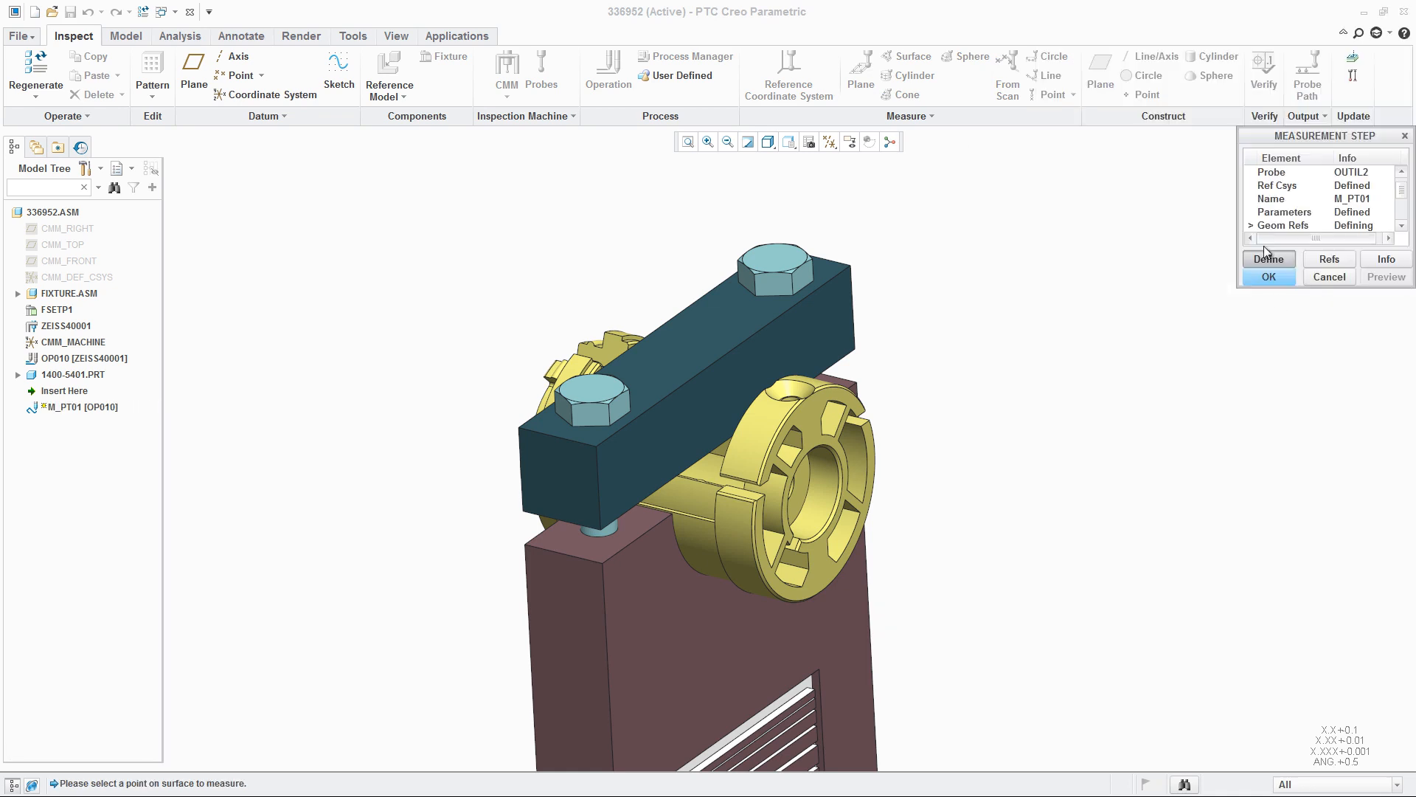
{"action": "left_click", "coordinate": [570, 465]}
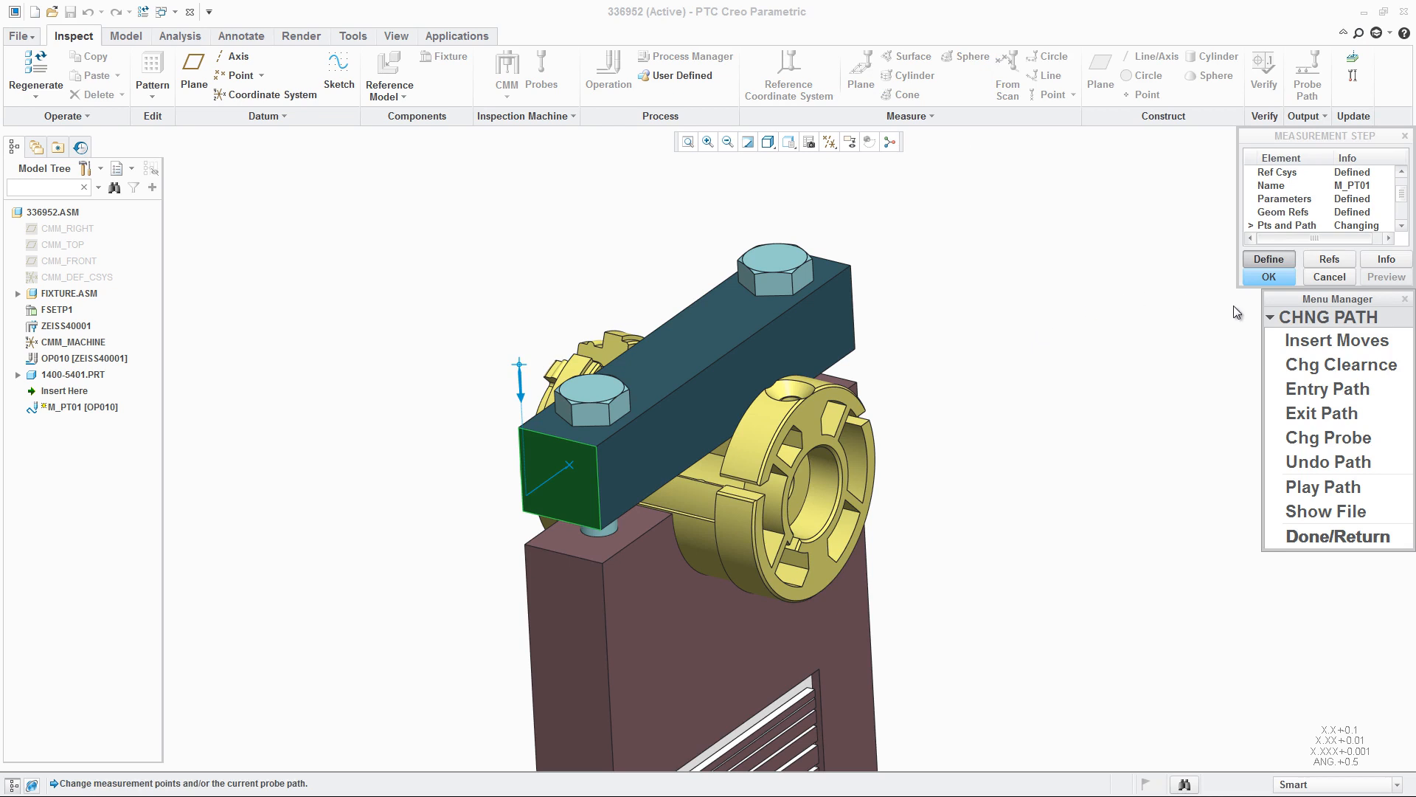
Play the end-face point's probe path on screen with its DMIS data expanded, and accept the measurement step
{"action": "left_click", "coordinate": [1348, 490]}
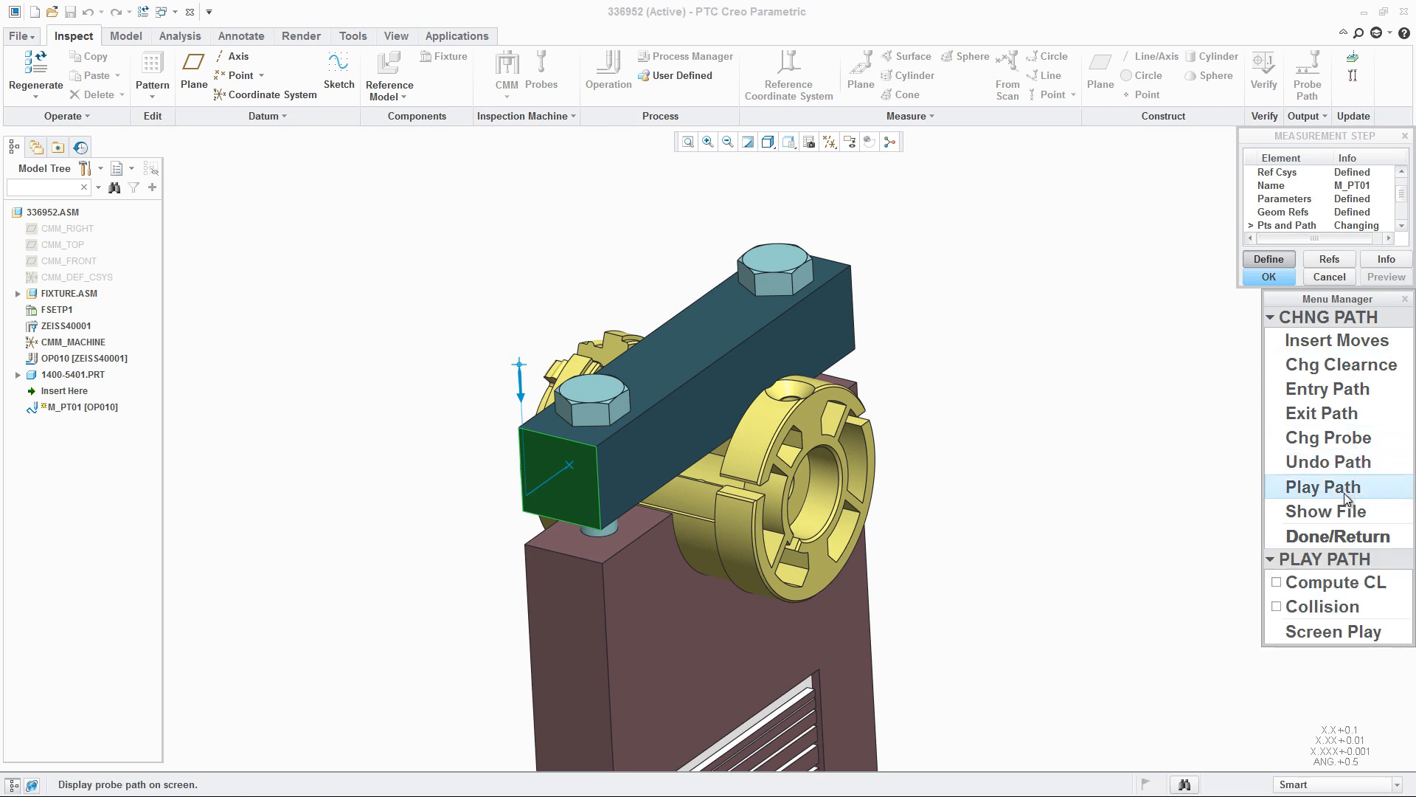
{"action": "left_click", "coordinate": [1344, 632]}
{"action": "left_click", "coordinate": [1369, 79]}
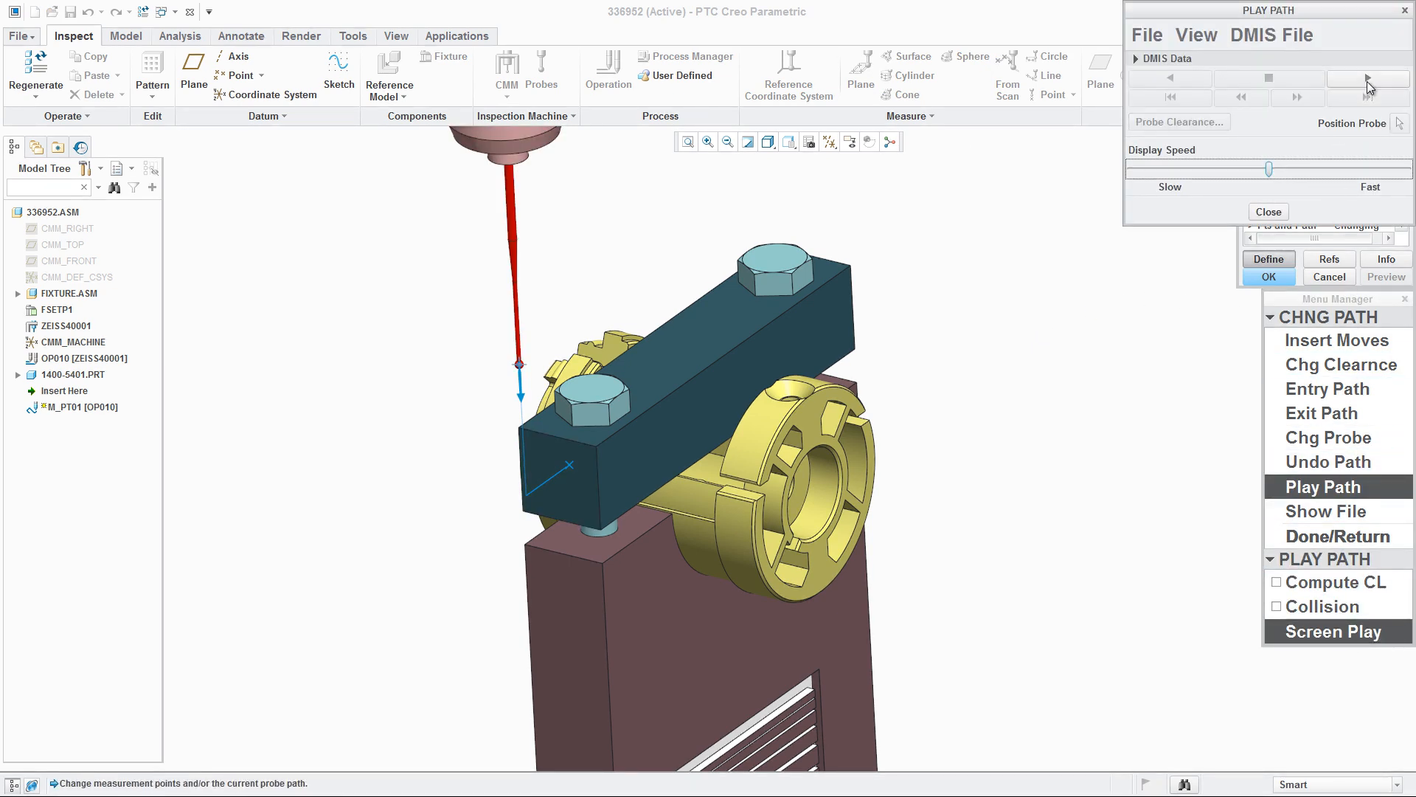
{"action": "left_click", "coordinate": [1136, 59]}
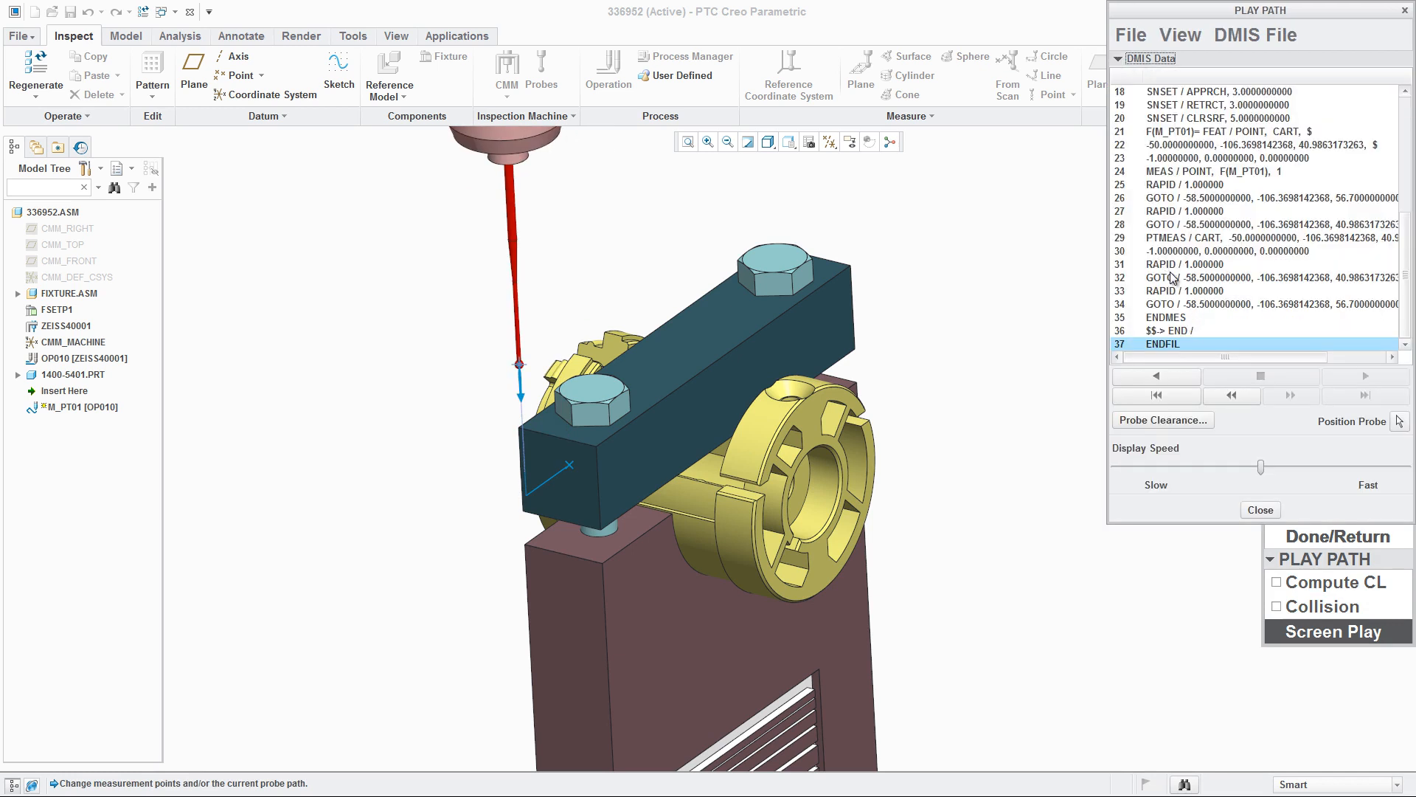
{"action": "left_click", "coordinate": [1261, 510]}
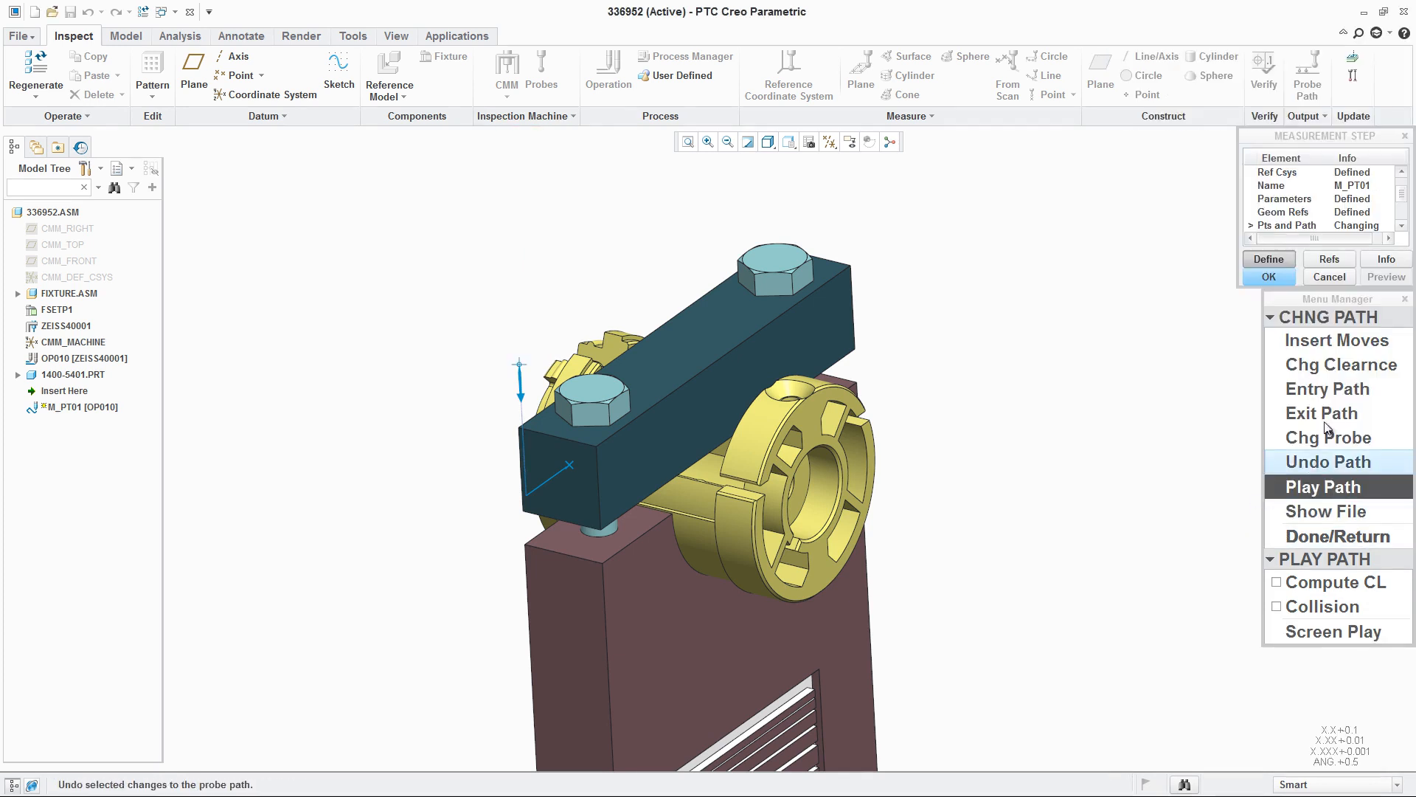
{"action": "left_click", "coordinate": [1346, 536]}
{"action": "left_click", "coordinate": [1269, 277]}
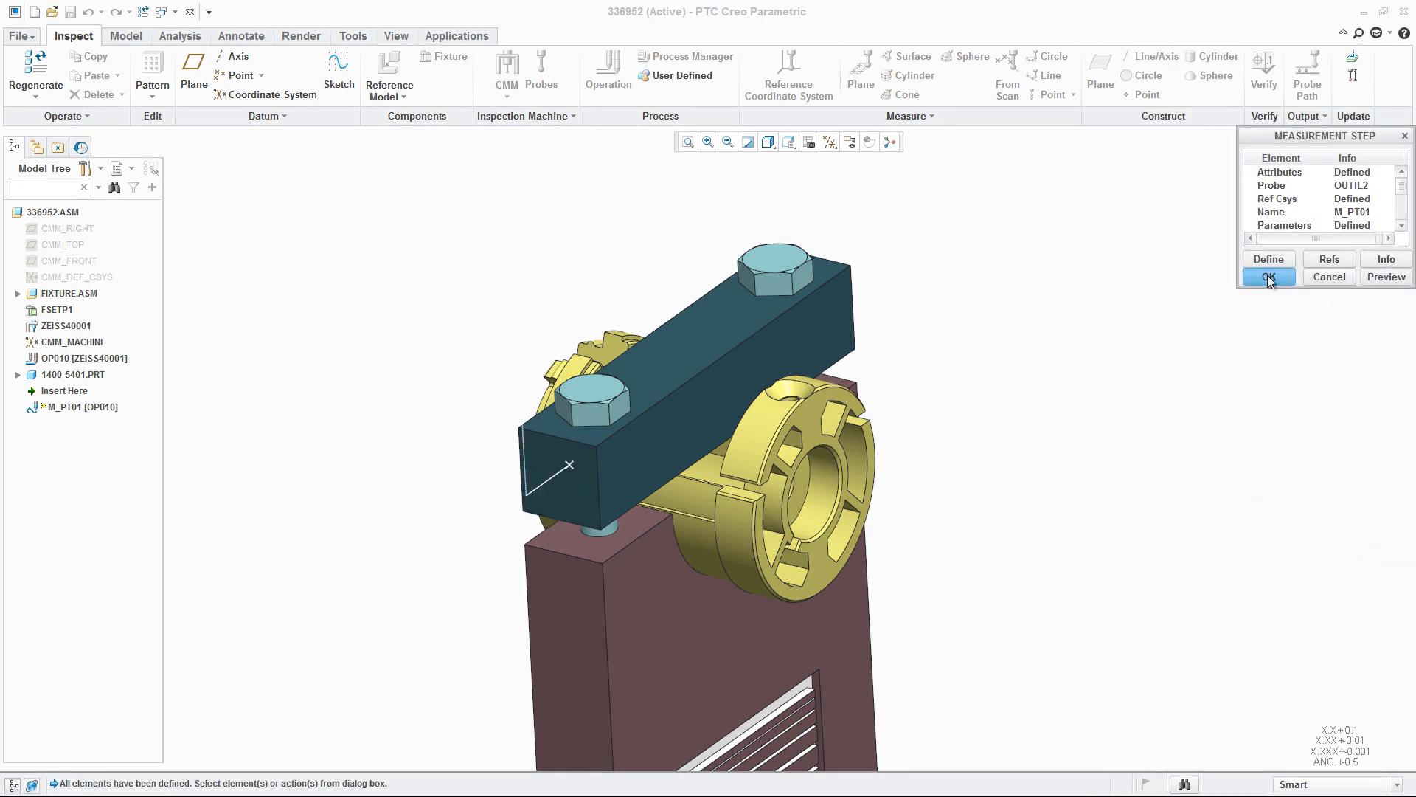
Add a second point measurement step on the clamp bar's long side face, near the end already measured, and accept it
{"action": "left_click", "coordinate": [1049, 94]}
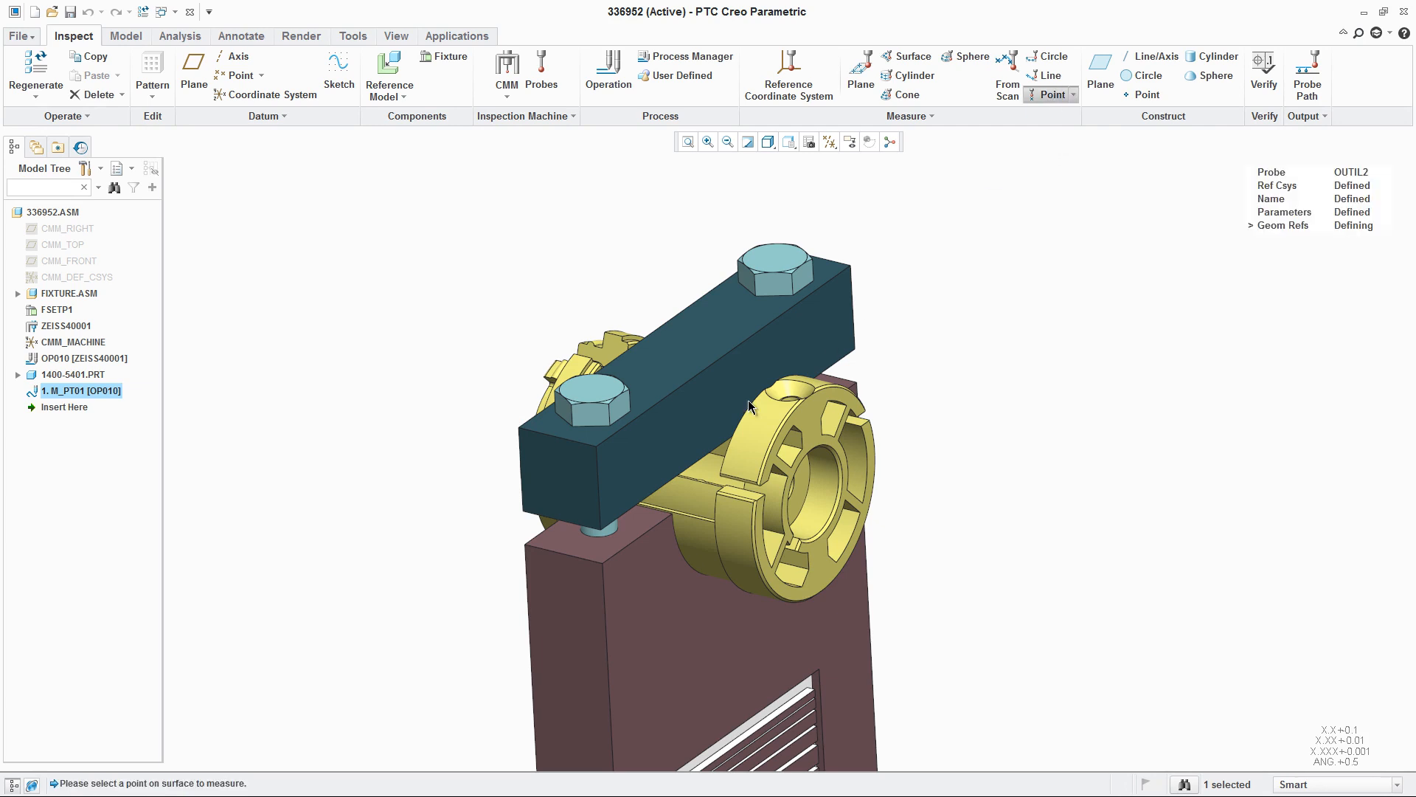
{"action": "left_click", "coordinate": [621, 460]}
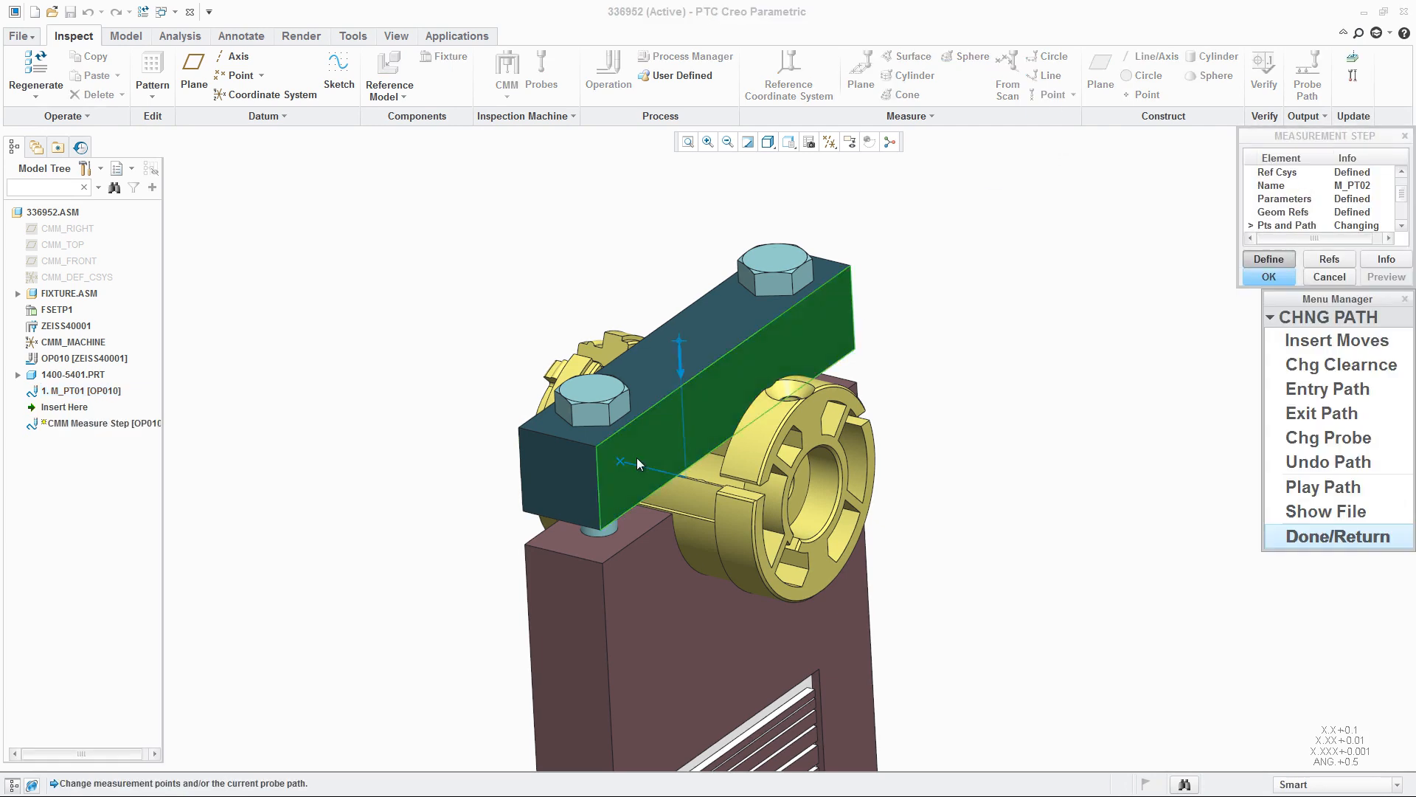
{"action": "left_click", "coordinate": [1357, 536]}
{"action": "left_click", "coordinate": [1281, 279]}
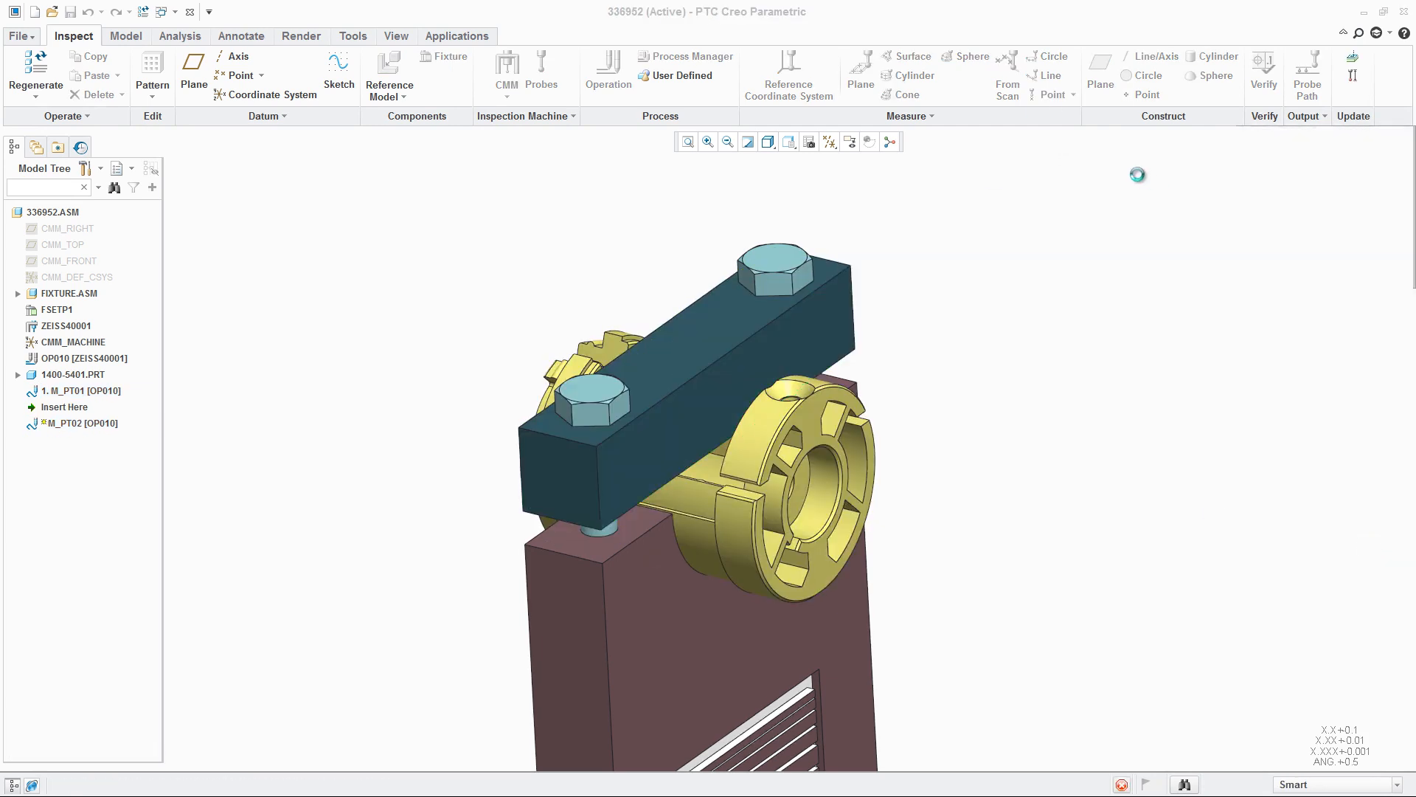
Add a third point measurement step on the clamp bar's upper face, beside the nearer bolt head, and accept it
{"action": "left_click", "coordinate": [1057, 95]}
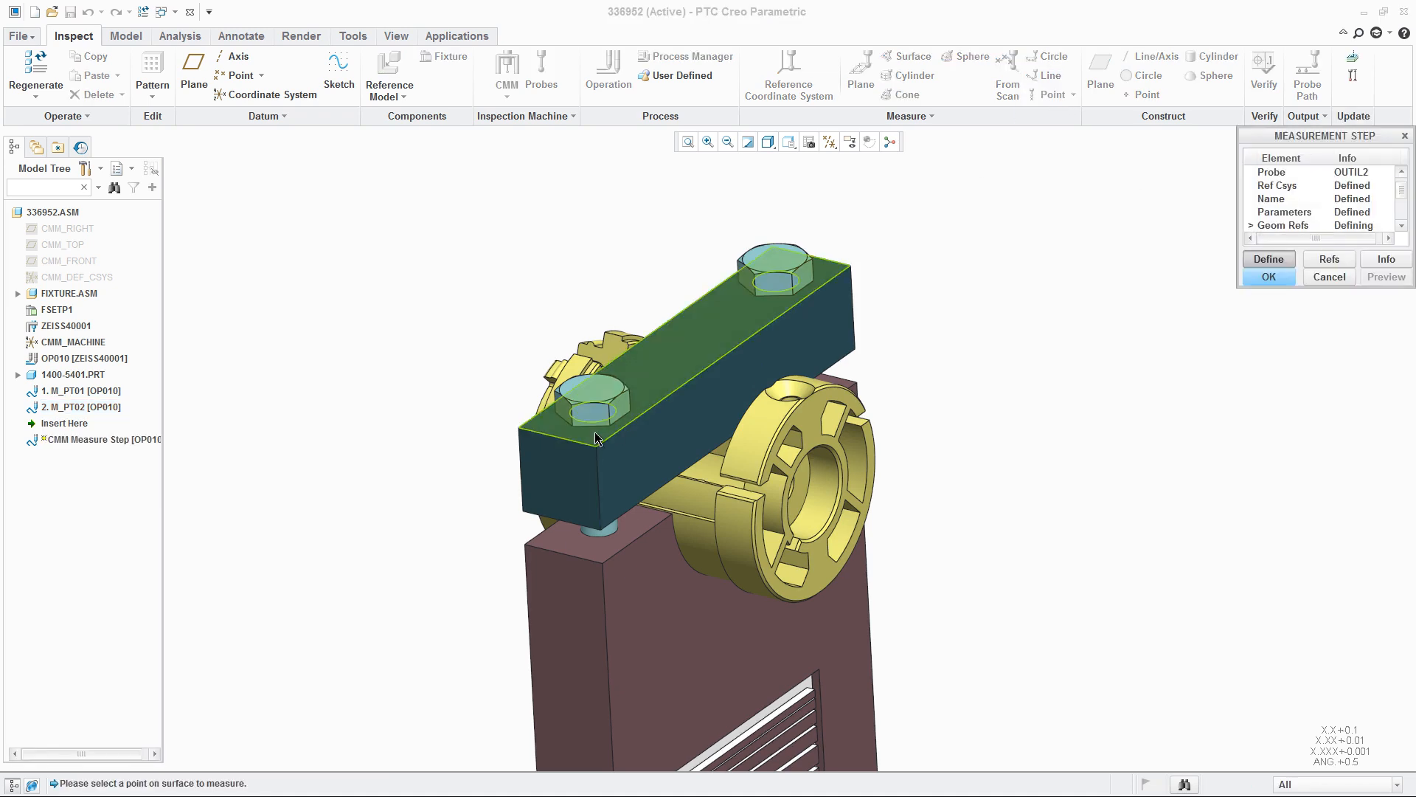
{"action": "left_click", "coordinate": [595, 432]}
{"action": "left_click", "coordinate": [1328, 540]}
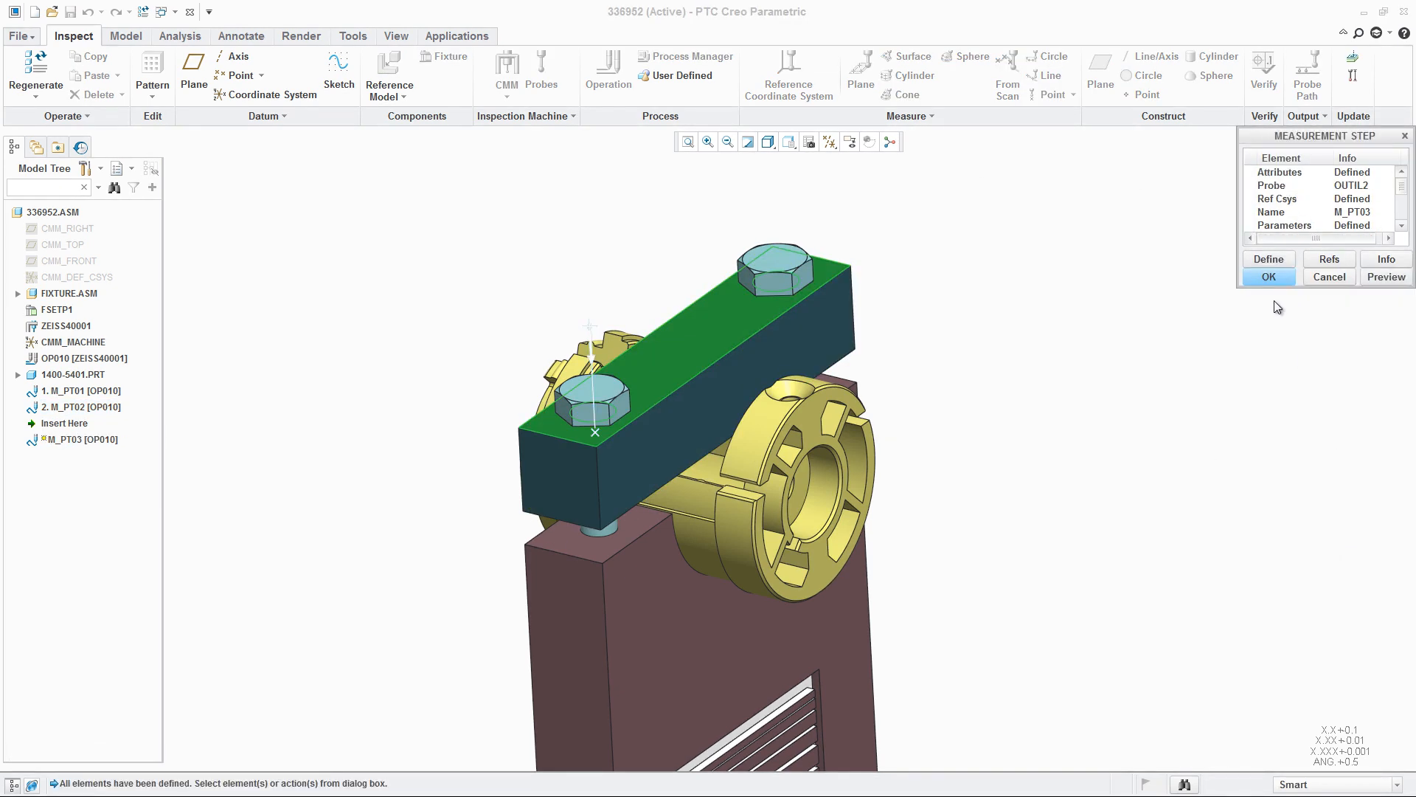
{"action": "left_click", "coordinate": [1269, 277]}
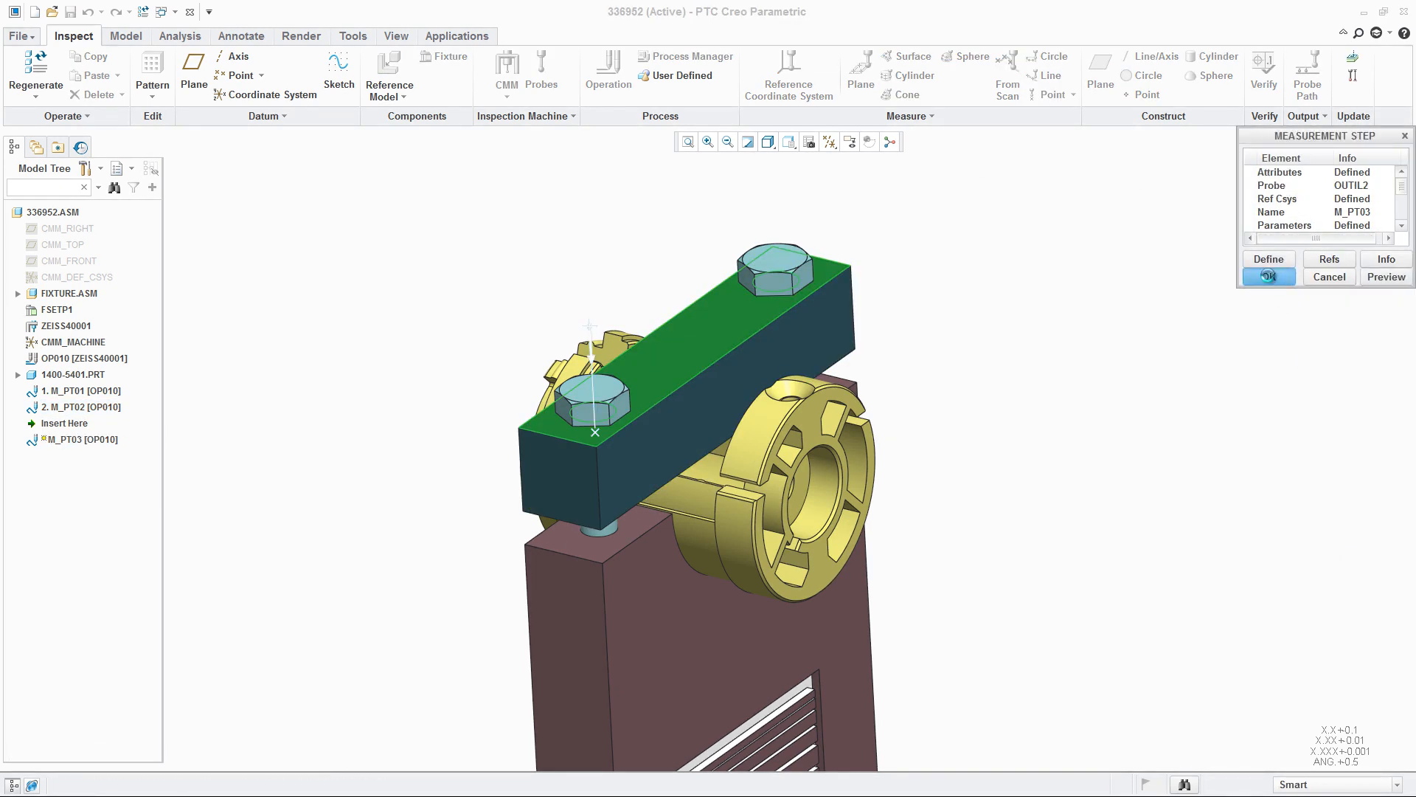
Play the probe path of operation OP010 forward, replay it backward at a slower display speed, and close the playback
{"action": "right_click", "coordinate": [68, 359]}
{"action": "left_click", "coordinate": [111, 633]}
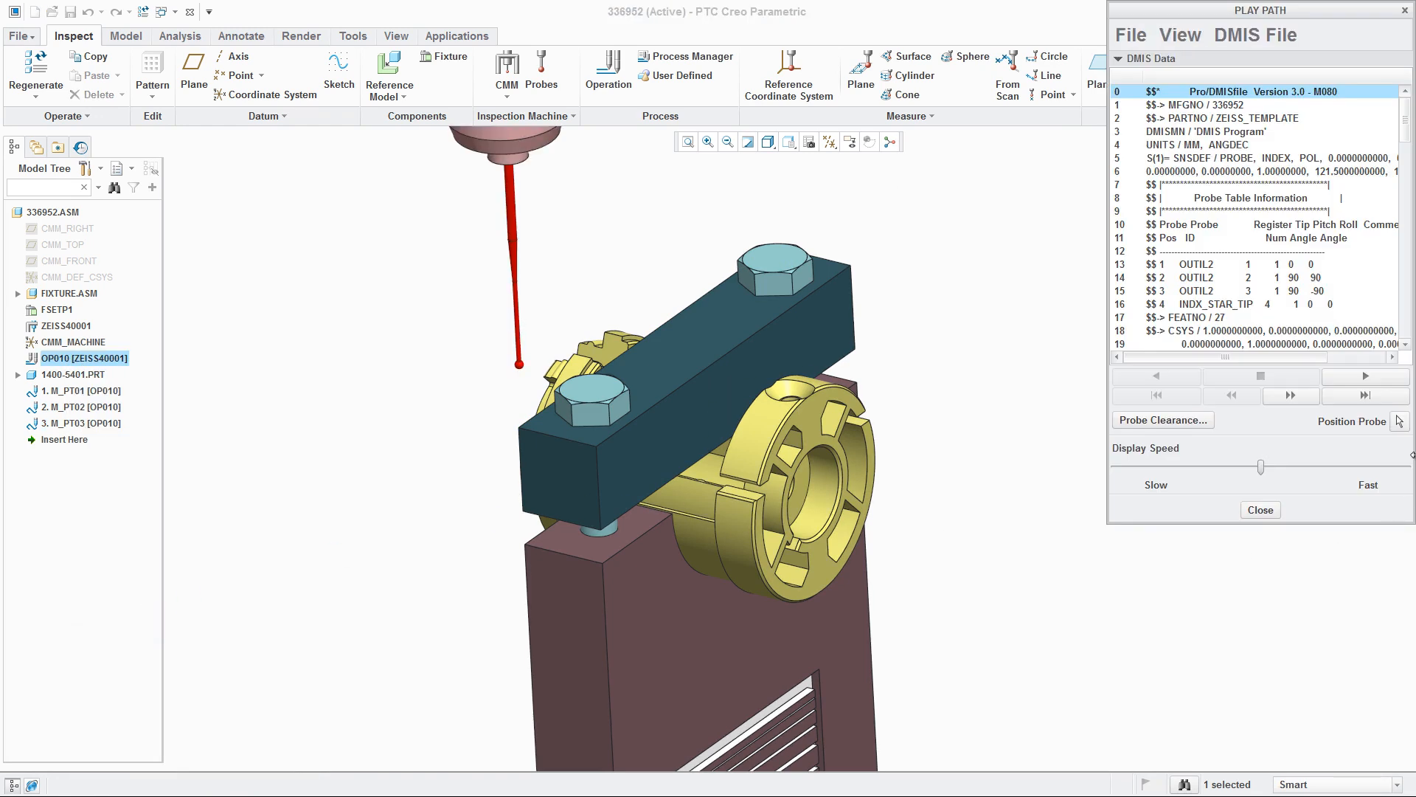
{"action": "left_click", "coordinate": [1361, 379]}
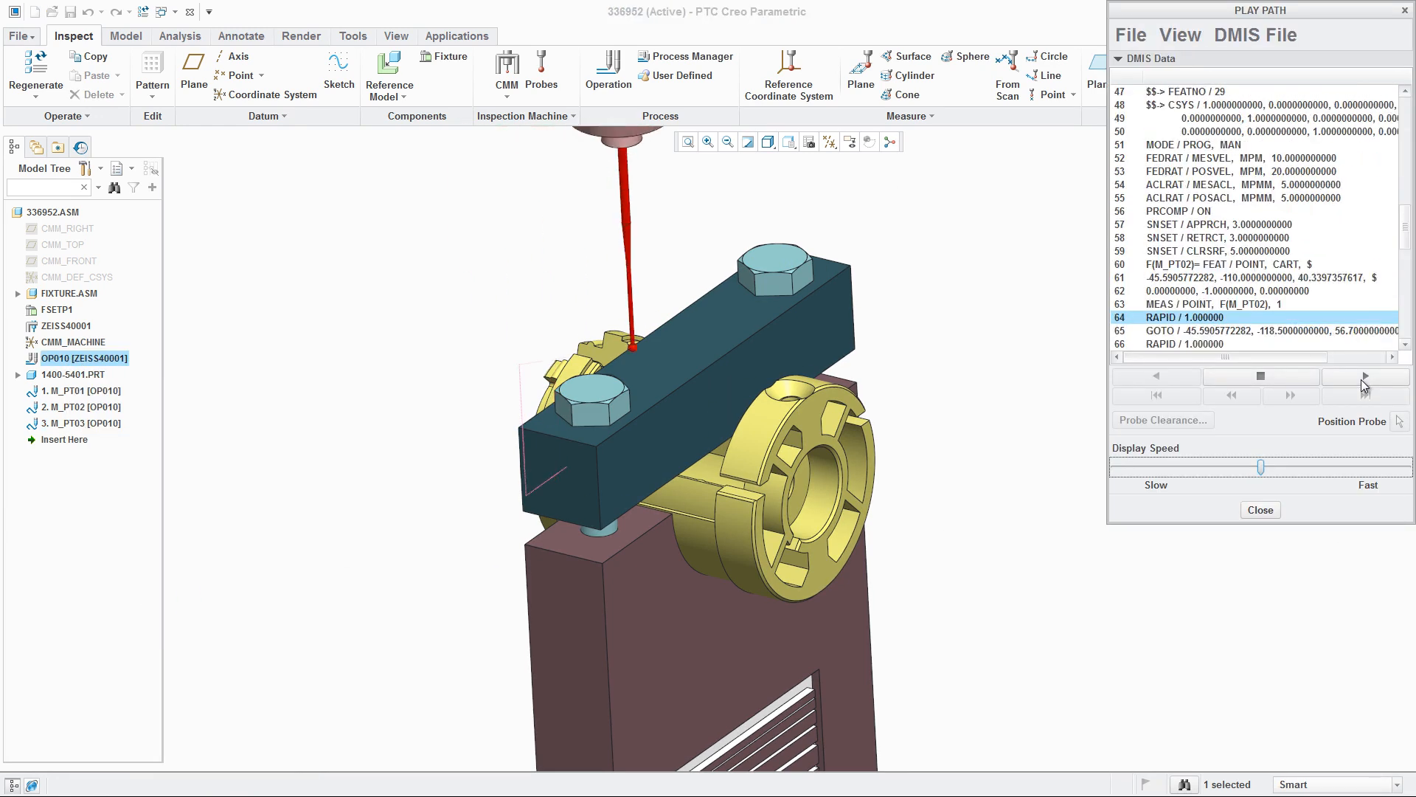
{"action": "left_click", "coordinate": [1177, 465]}
{"action": "left_click", "coordinate": [1175, 383]}
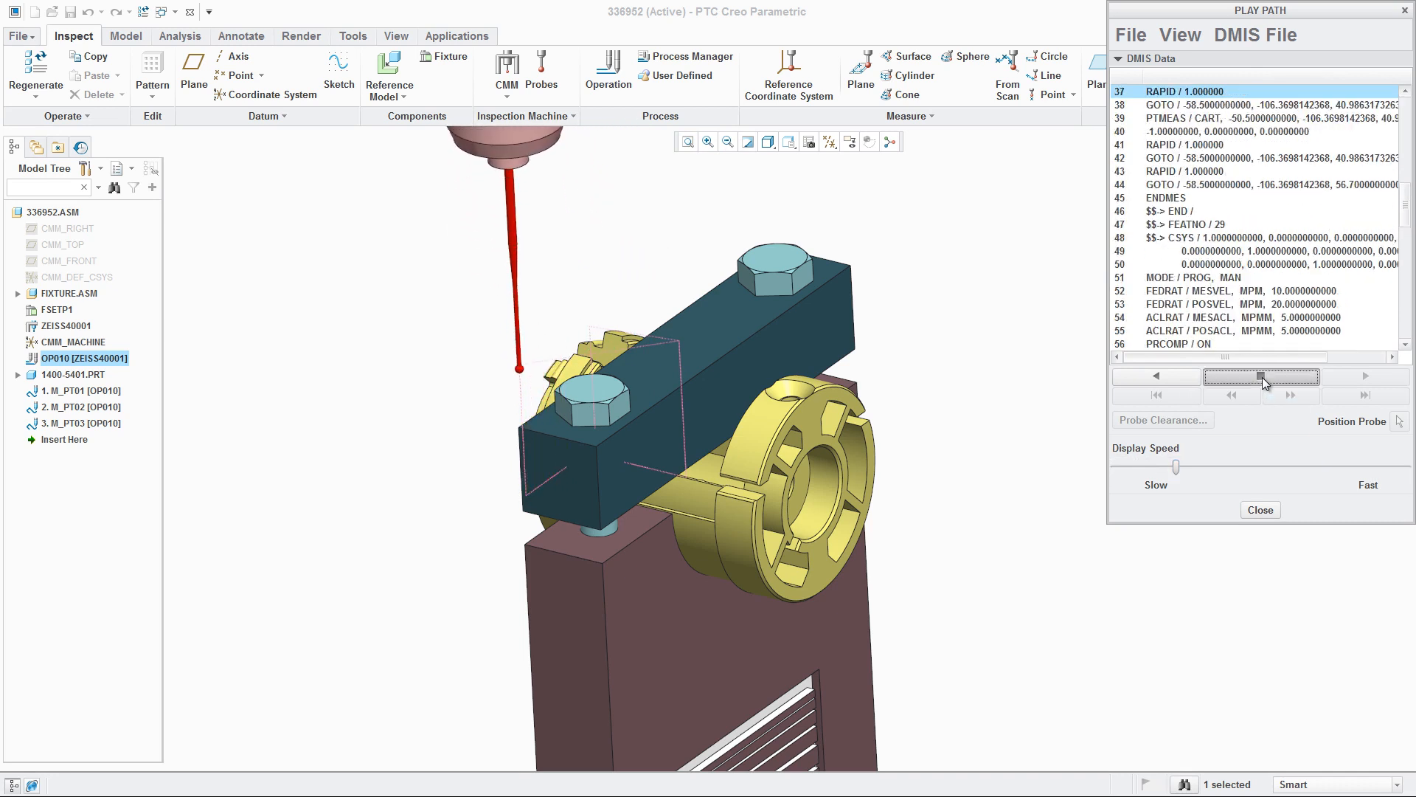
{"action": "left_click", "coordinate": [1260, 509]}
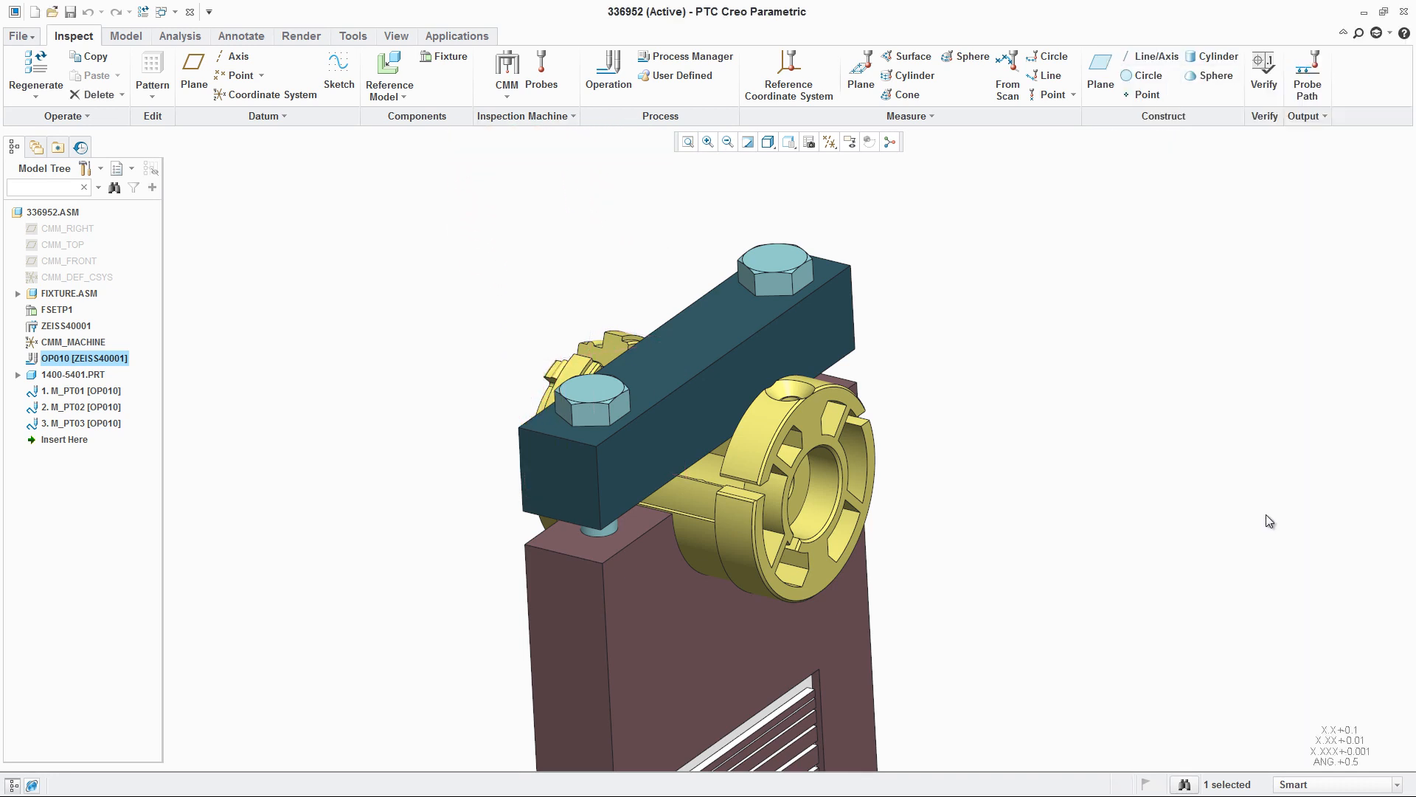
{"action": "left_click", "coordinate": [1126, 349]}
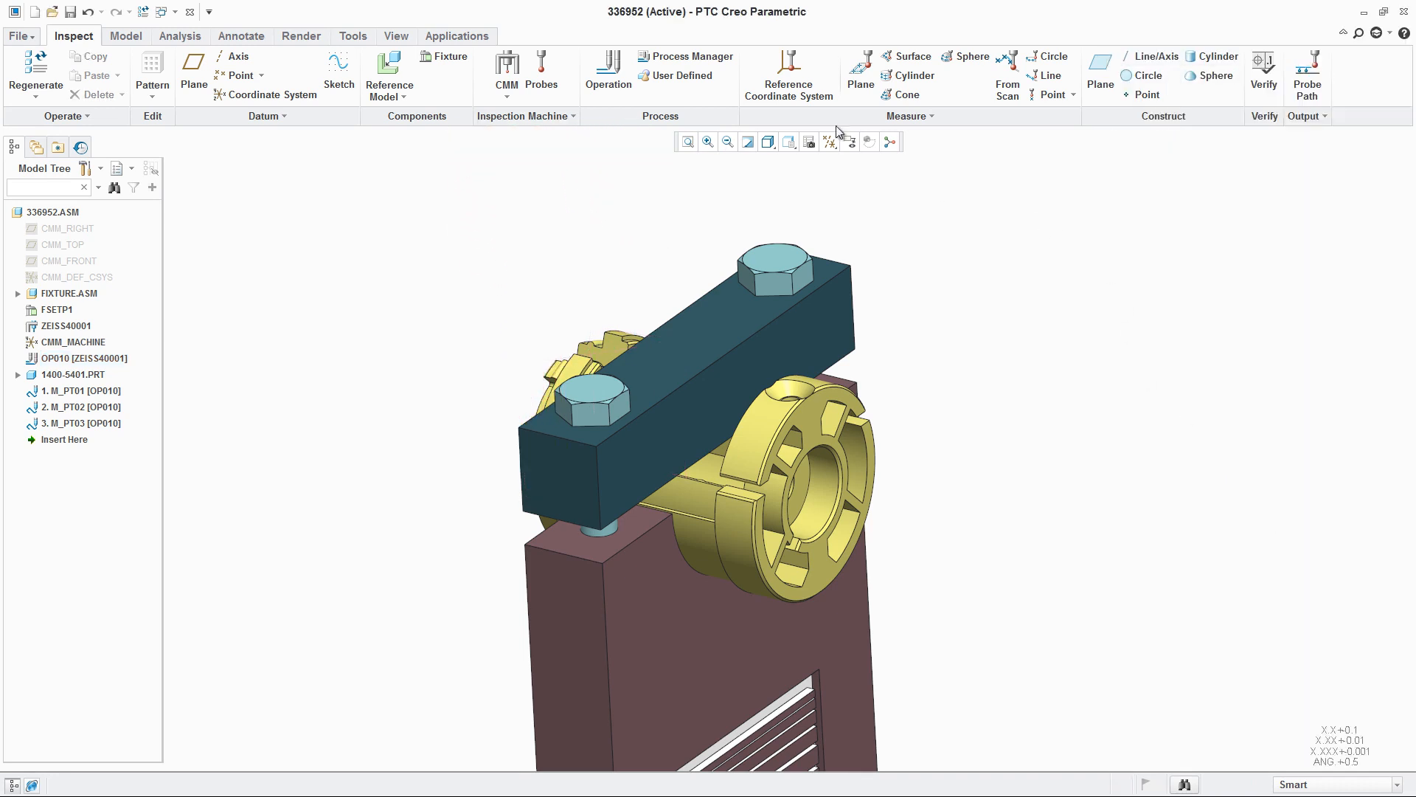
Start a reference coordinate system from the machine coordinate system, translated along X, Y and Z with the Align to Ref option
{"action": "left_click", "coordinate": [797, 74]}
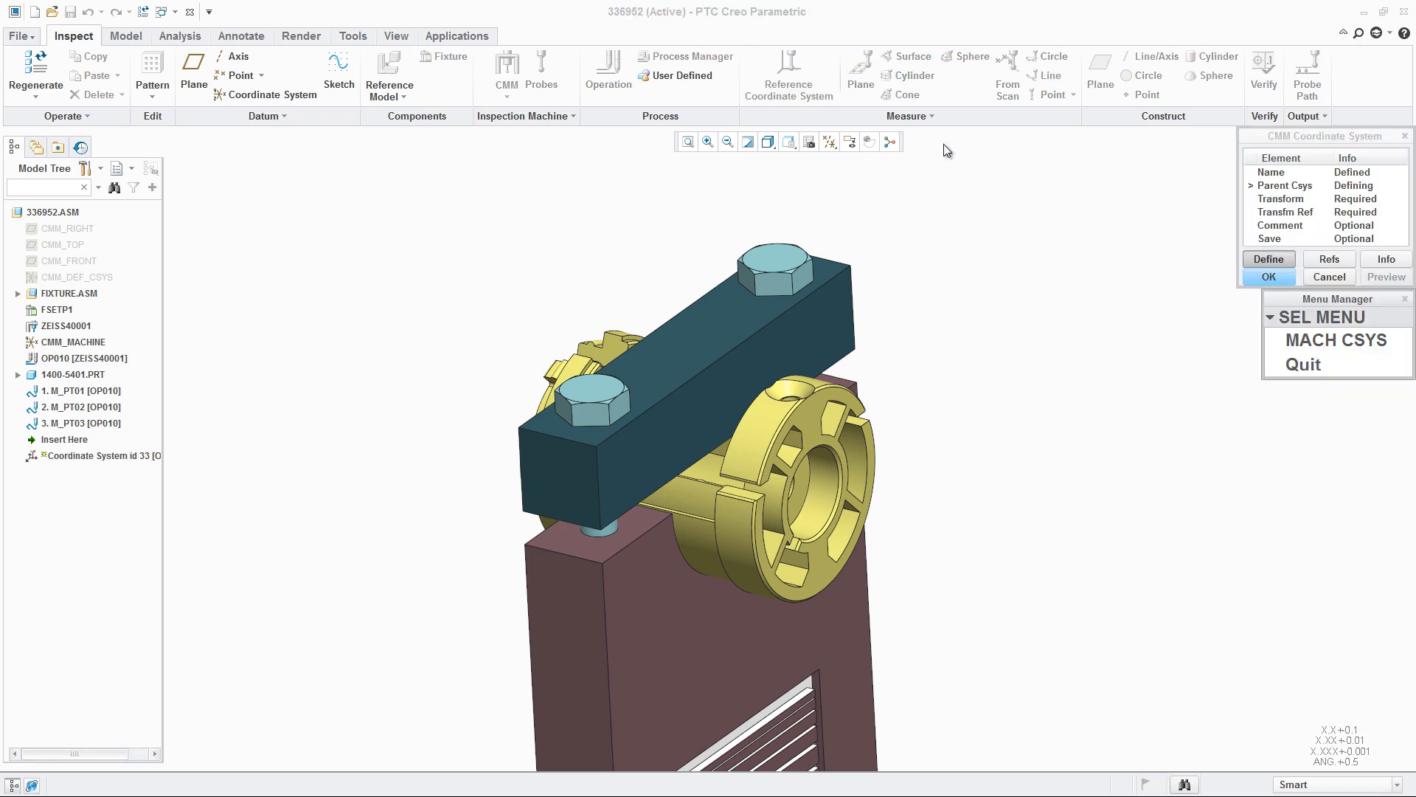
{"action": "left_click", "coordinate": [1349, 346]}
{"action": "left_click", "coordinate": [1348, 364]}
{"action": "left_click", "coordinate": [1322, 340]}
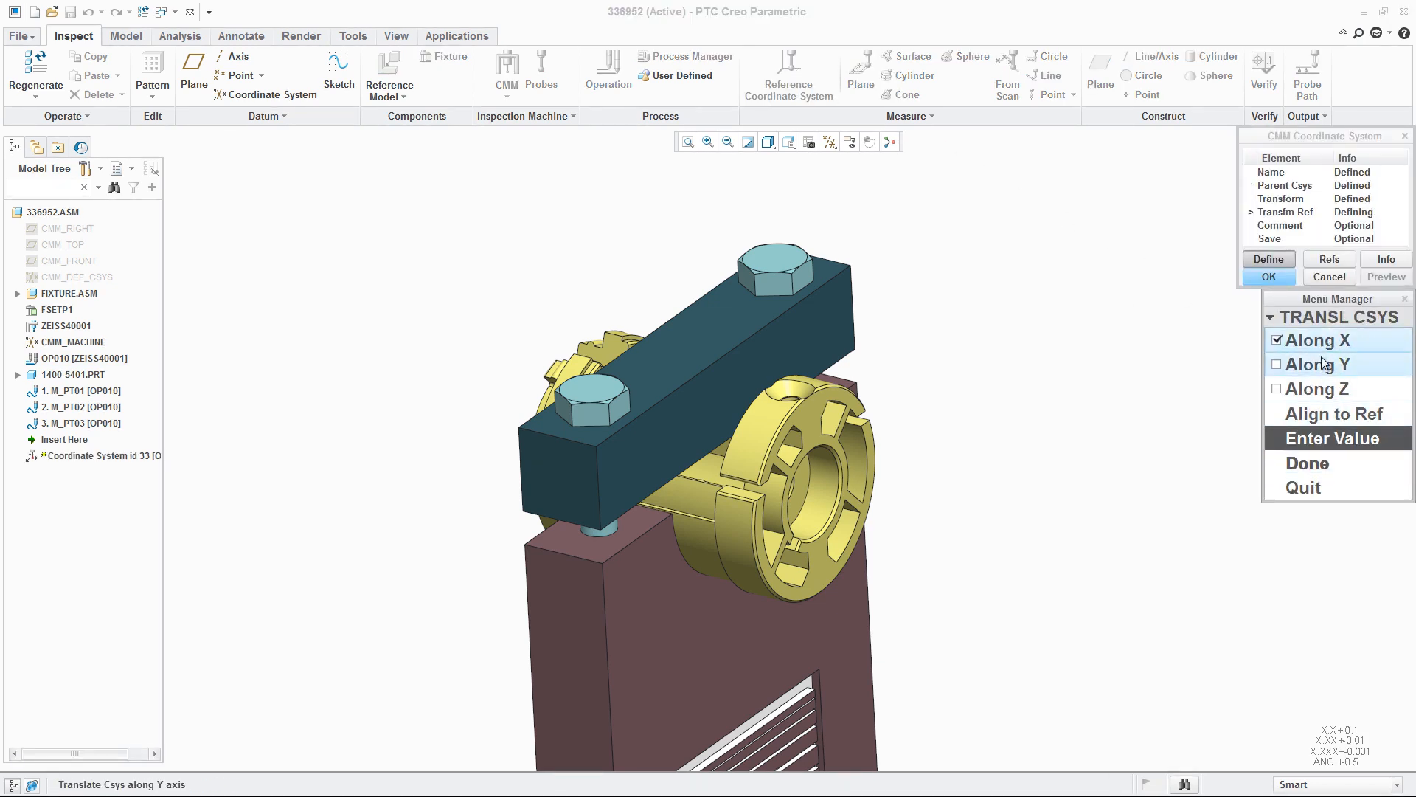
{"action": "left_click", "coordinate": [1320, 364]}
{"action": "left_click", "coordinate": [1318, 388]}
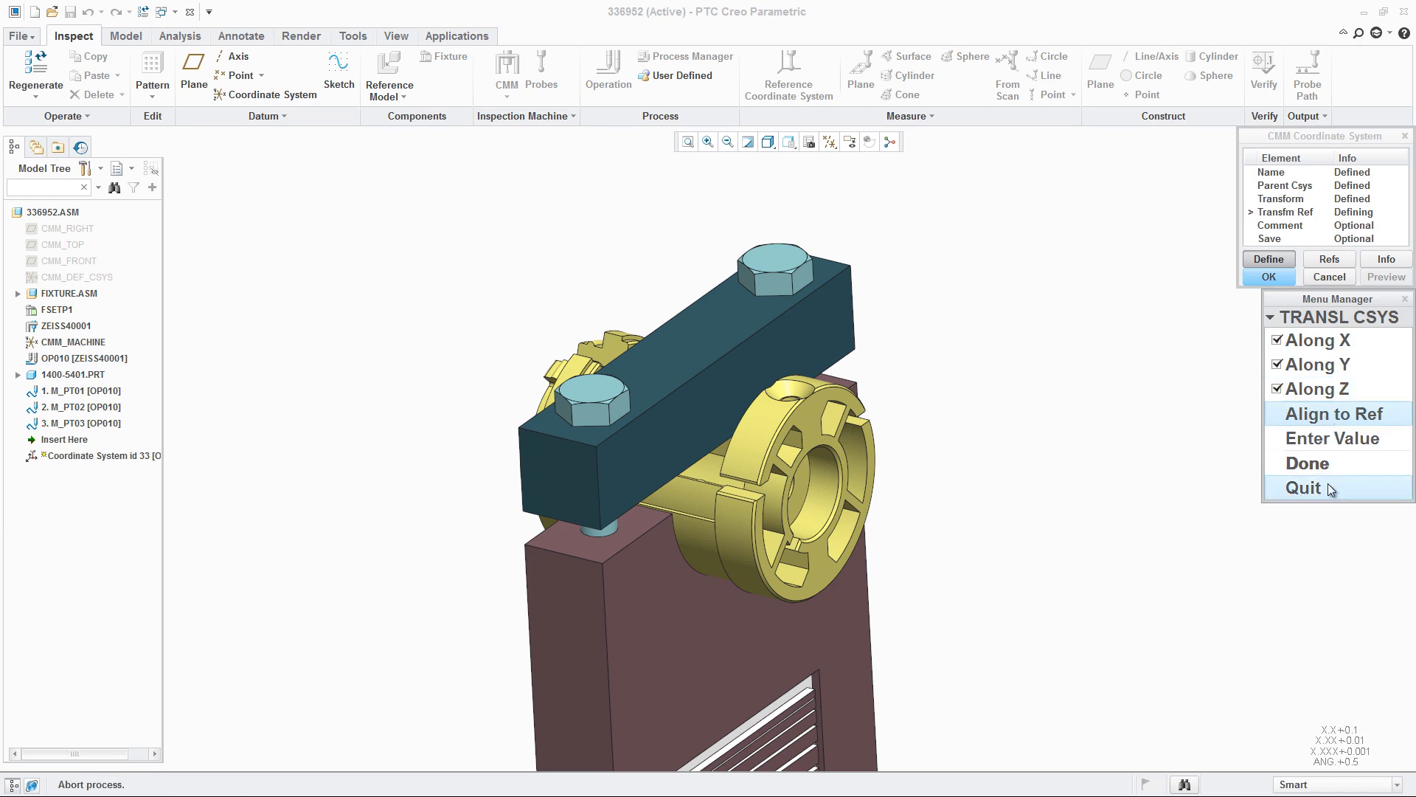
{"action": "left_click", "coordinate": [1340, 467]}
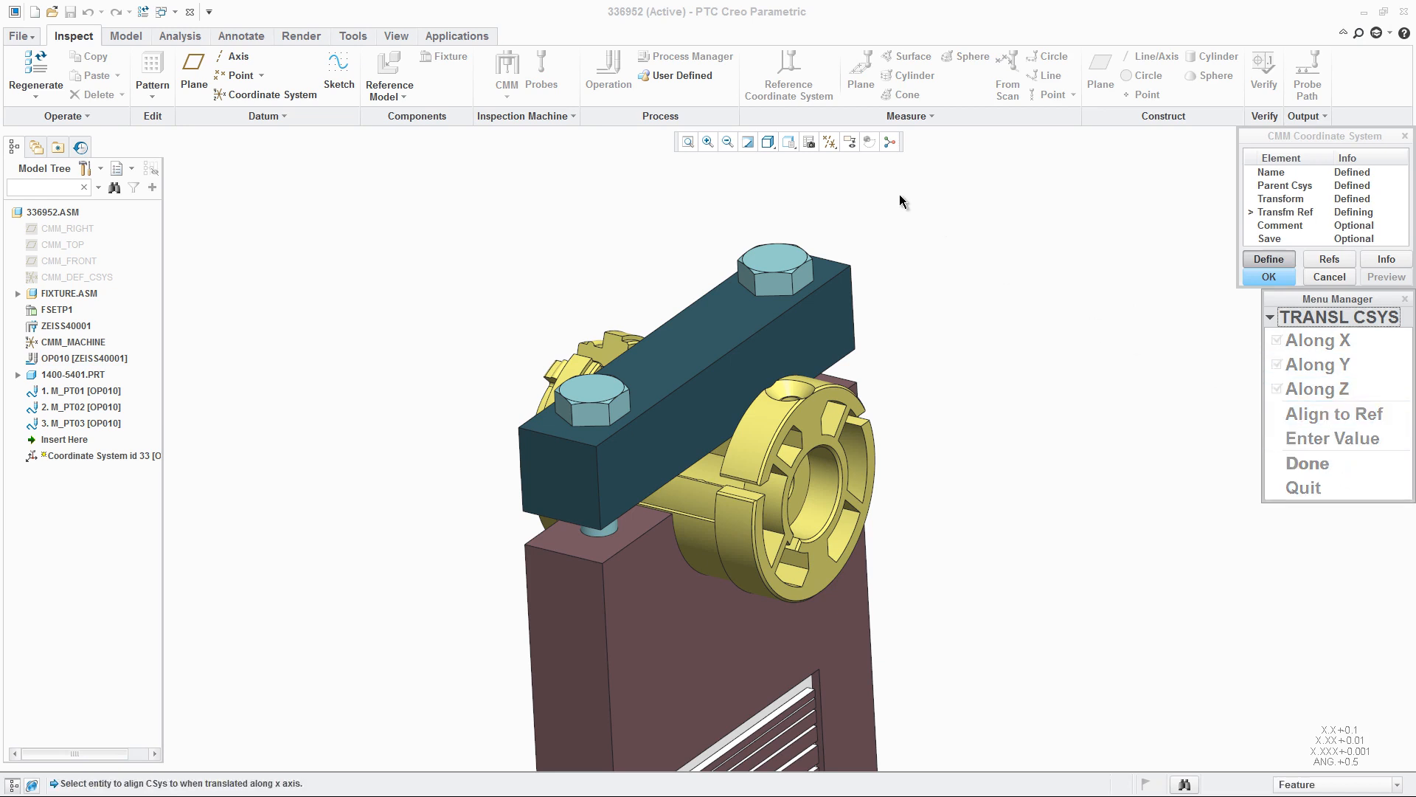
Turn on the display of datum points in the graphics area
{"action": "left_click", "coordinate": [833, 144]}
{"action": "left_click", "coordinate": [830, 213]}
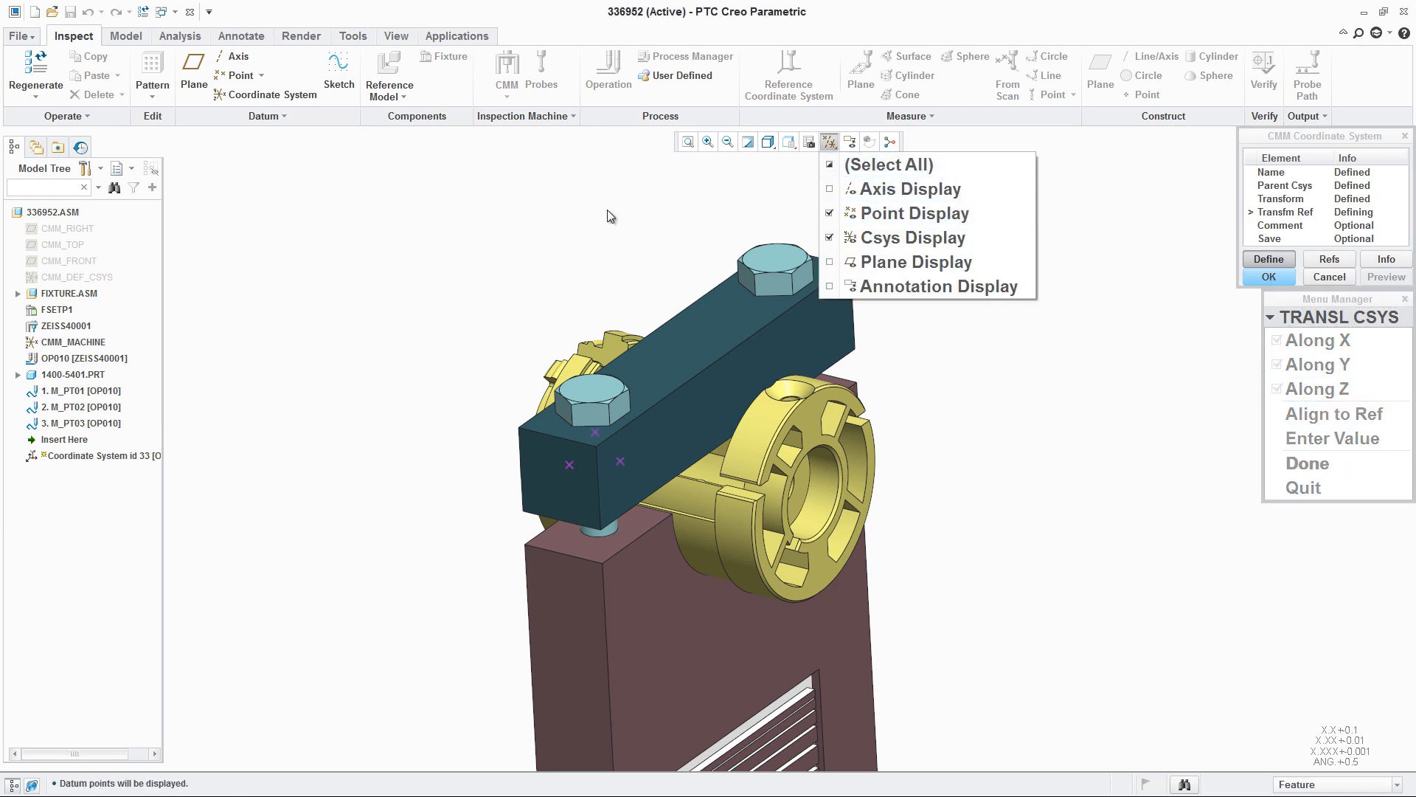
{"action": "left_click", "coordinate": [560, 213]}
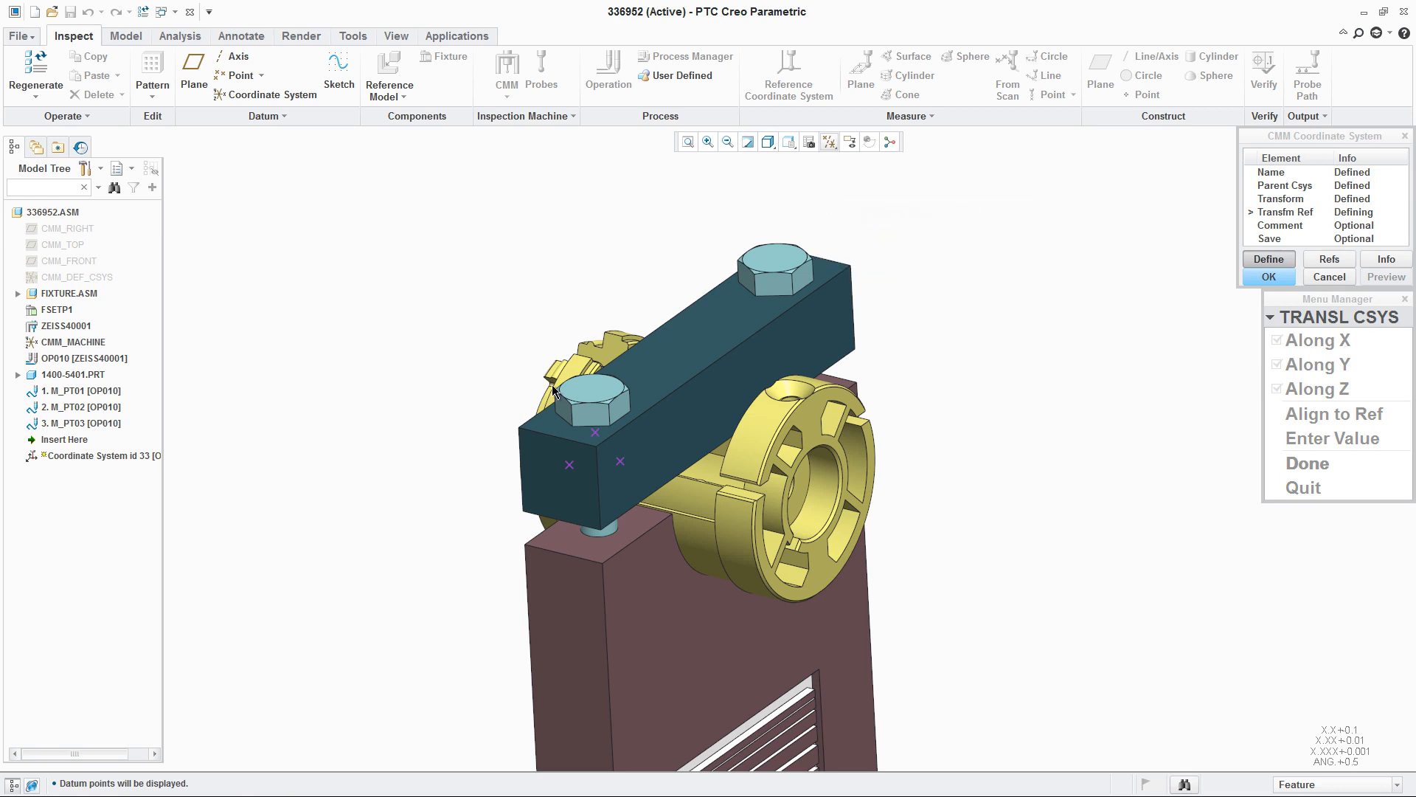
Align the coordinate system's X, Y and Z translations to measured points M_PT01, M_PT02 and M_PT03, preview it and accept
{"action": "left_click", "coordinate": [568, 468]}
{"action": "left_click", "coordinate": [621, 467]}
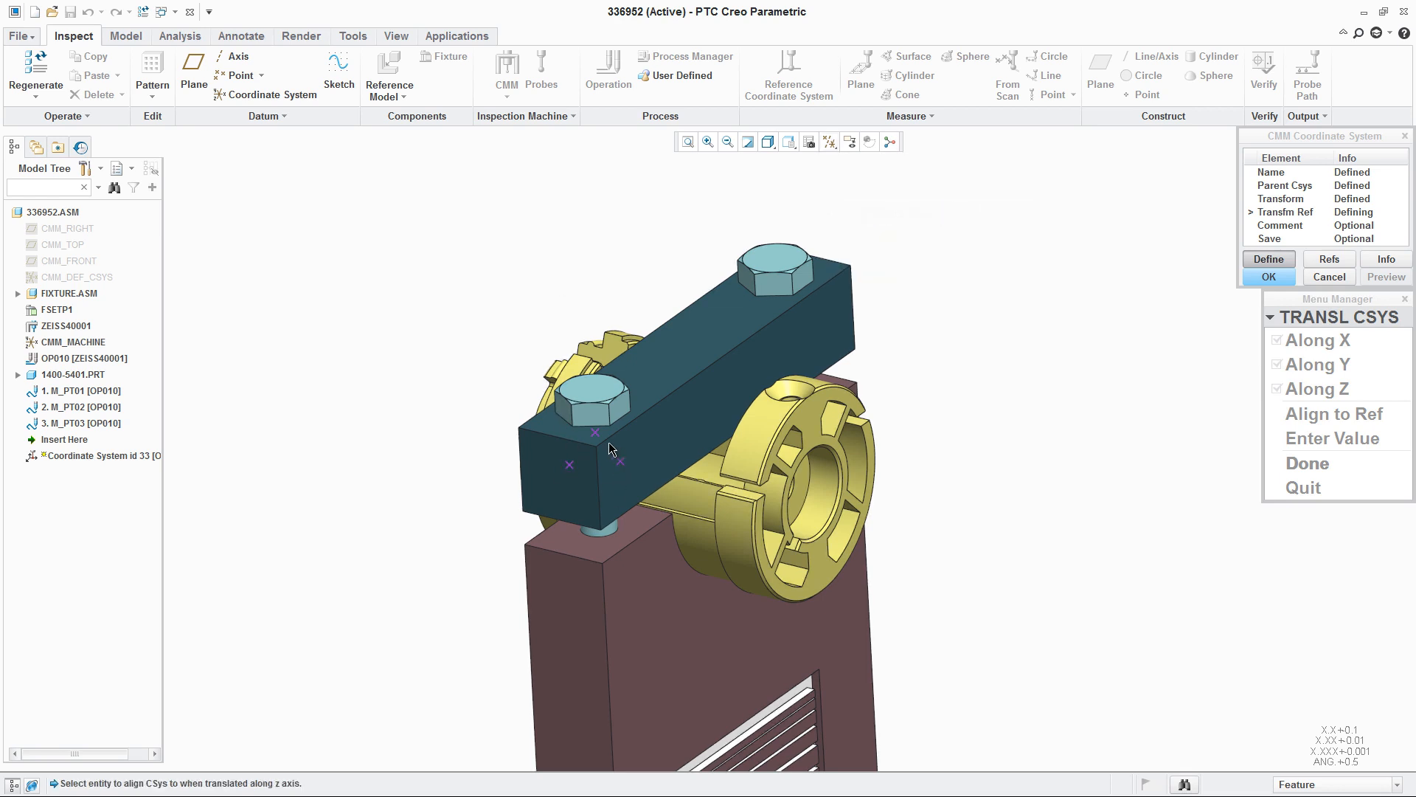
{"action": "left_click", "coordinate": [596, 434]}
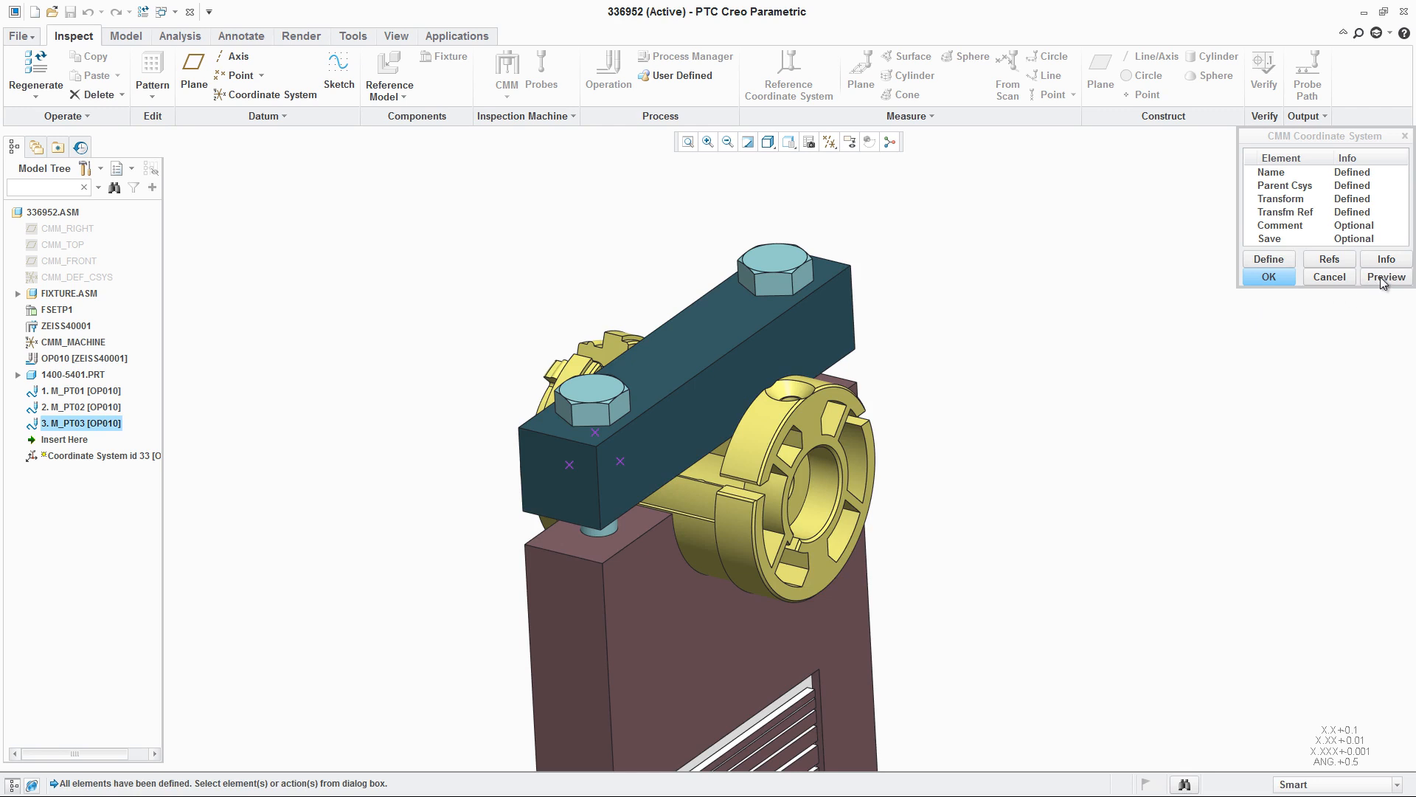
{"action": "left_click", "coordinate": [1384, 281]}
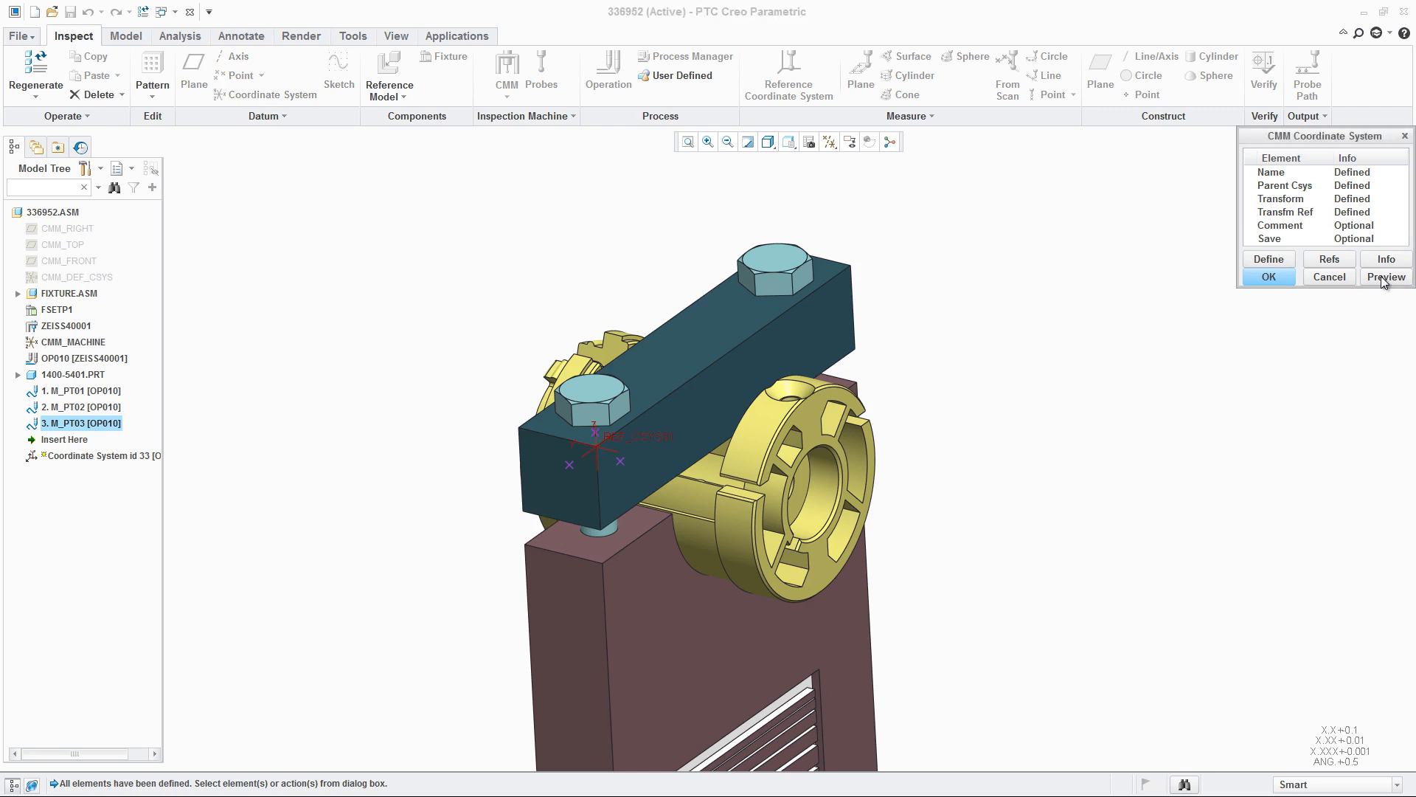
{"action": "left_click", "coordinate": [1267, 279]}
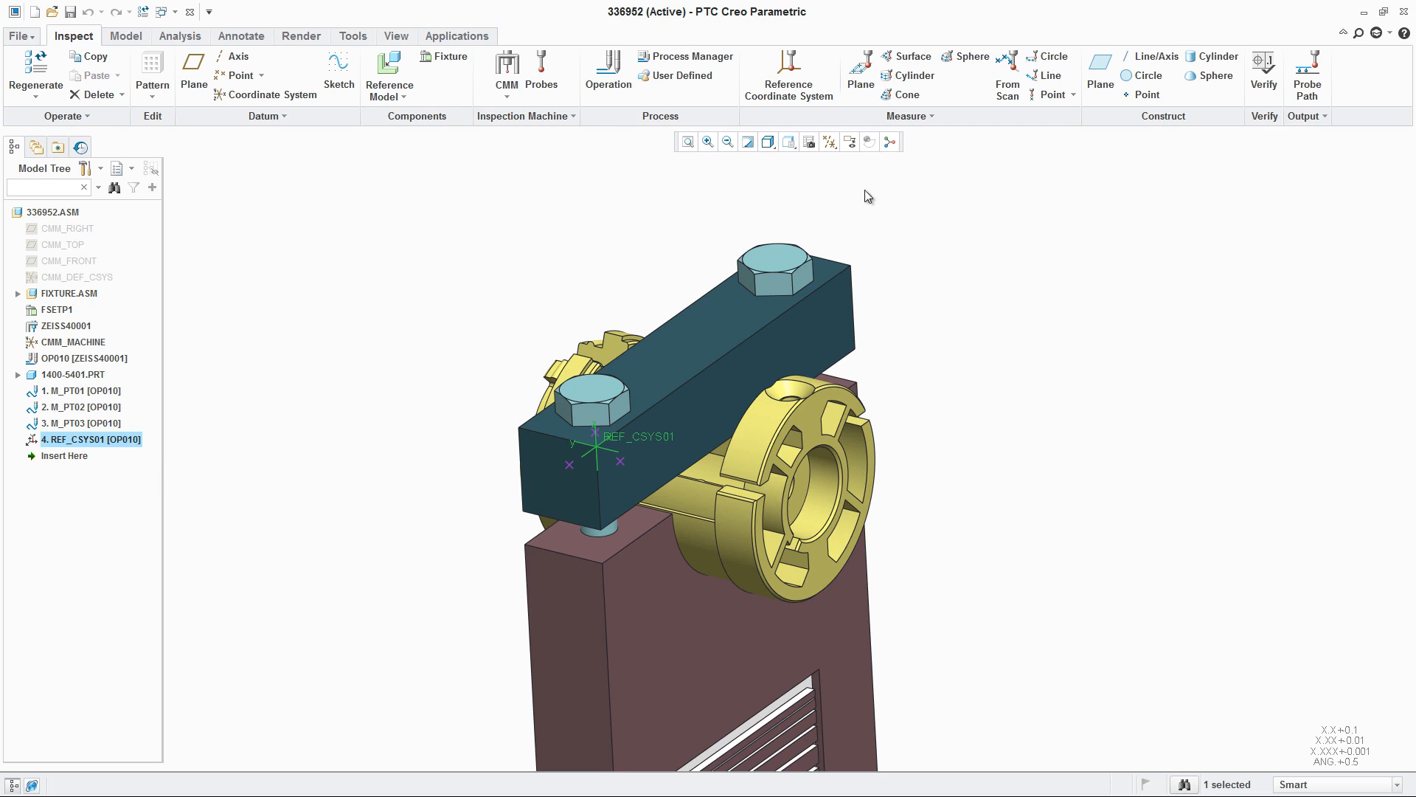
Turn off the display of datum points and coordinate systems in the graphics area
{"action": "left_click", "coordinate": [830, 145]}
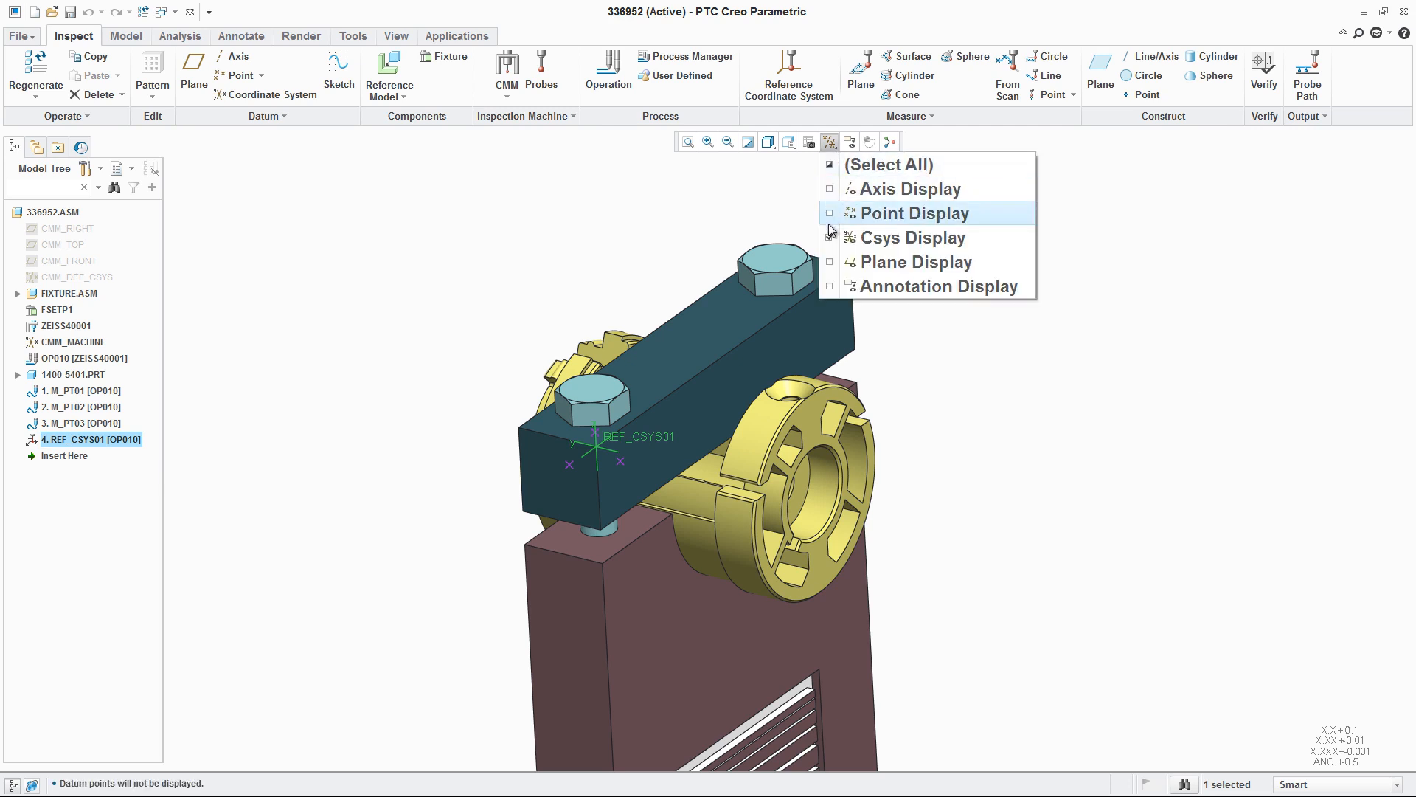
{"action": "left_click", "coordinate": [907, 237]}
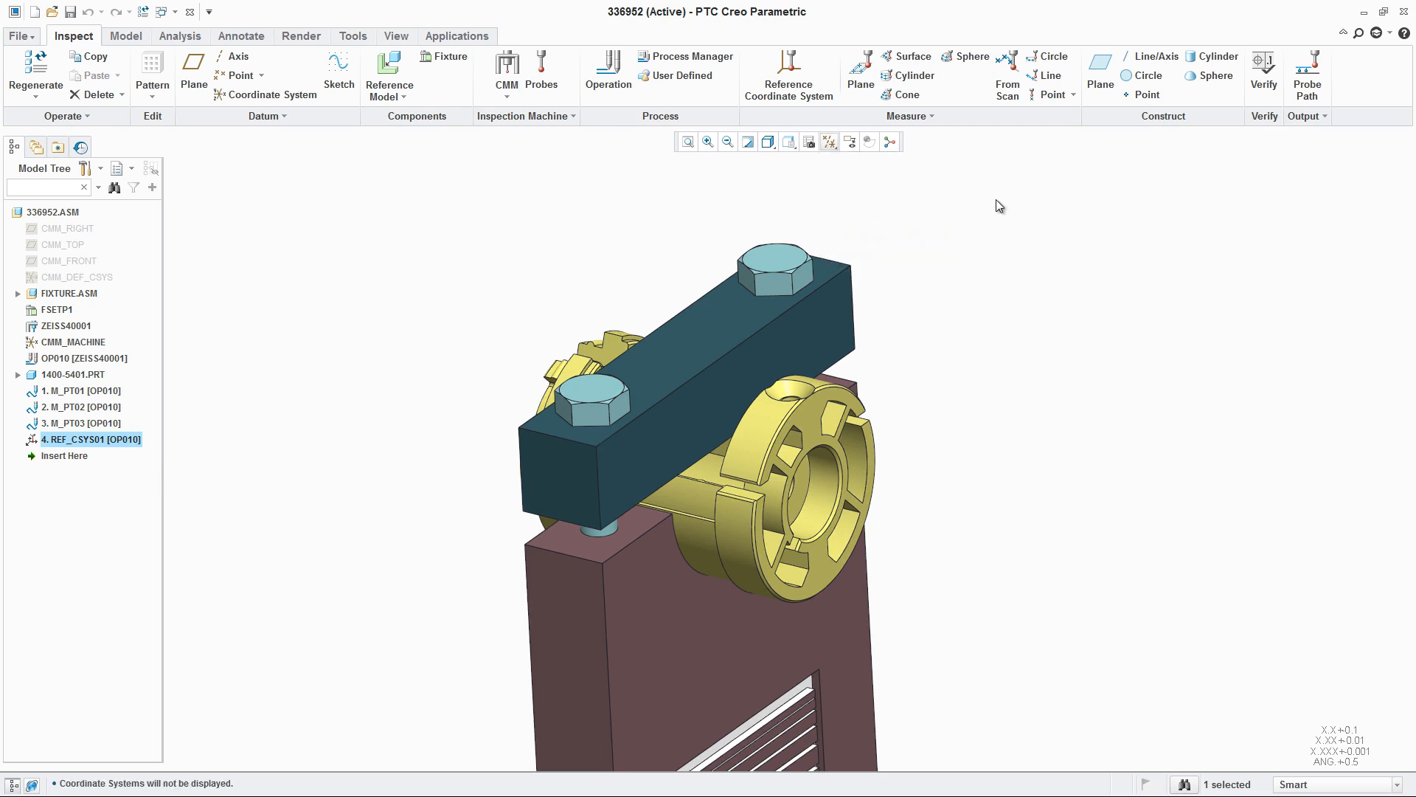
Create a plane measurement on the part's slotted end face with automatic probe points, 3 in U and 2 in V
{"action": "left_click", "coordinate": [861, 70]}
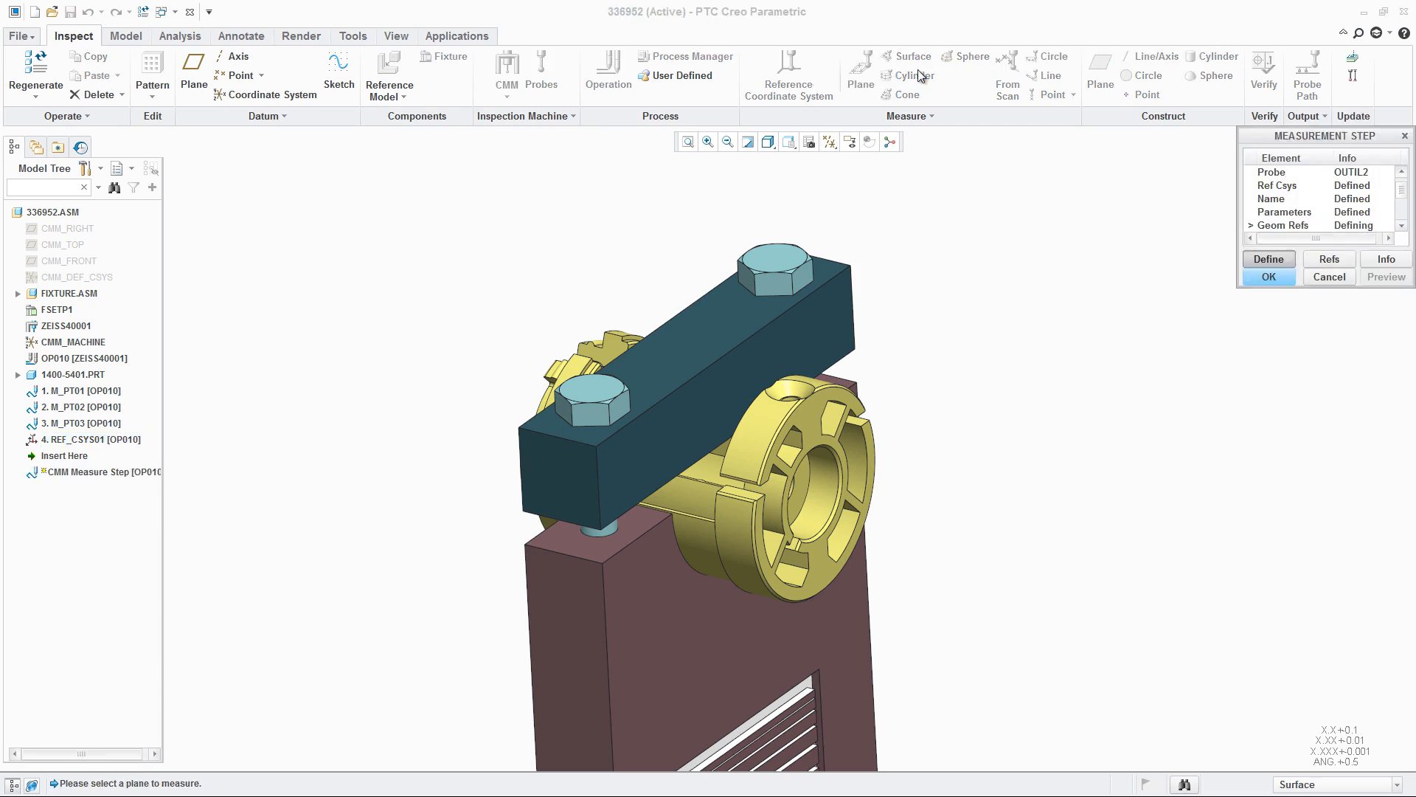
{"action": "left_click", "coordinate": [811, 418]}
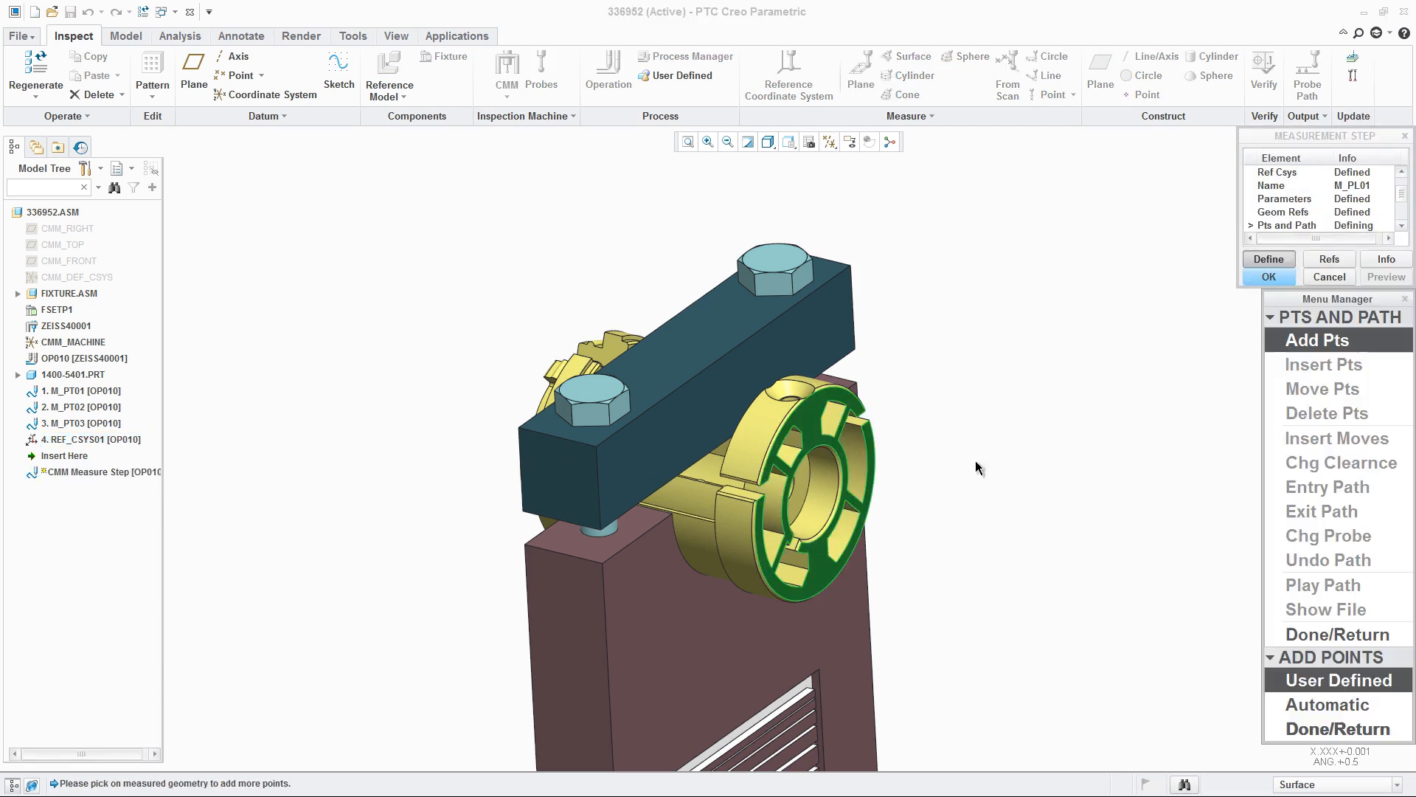
{"action": "left_click", "coordinate": [1355, 682]}
{"action": "left_click", "coordinate": [1344, 705]}
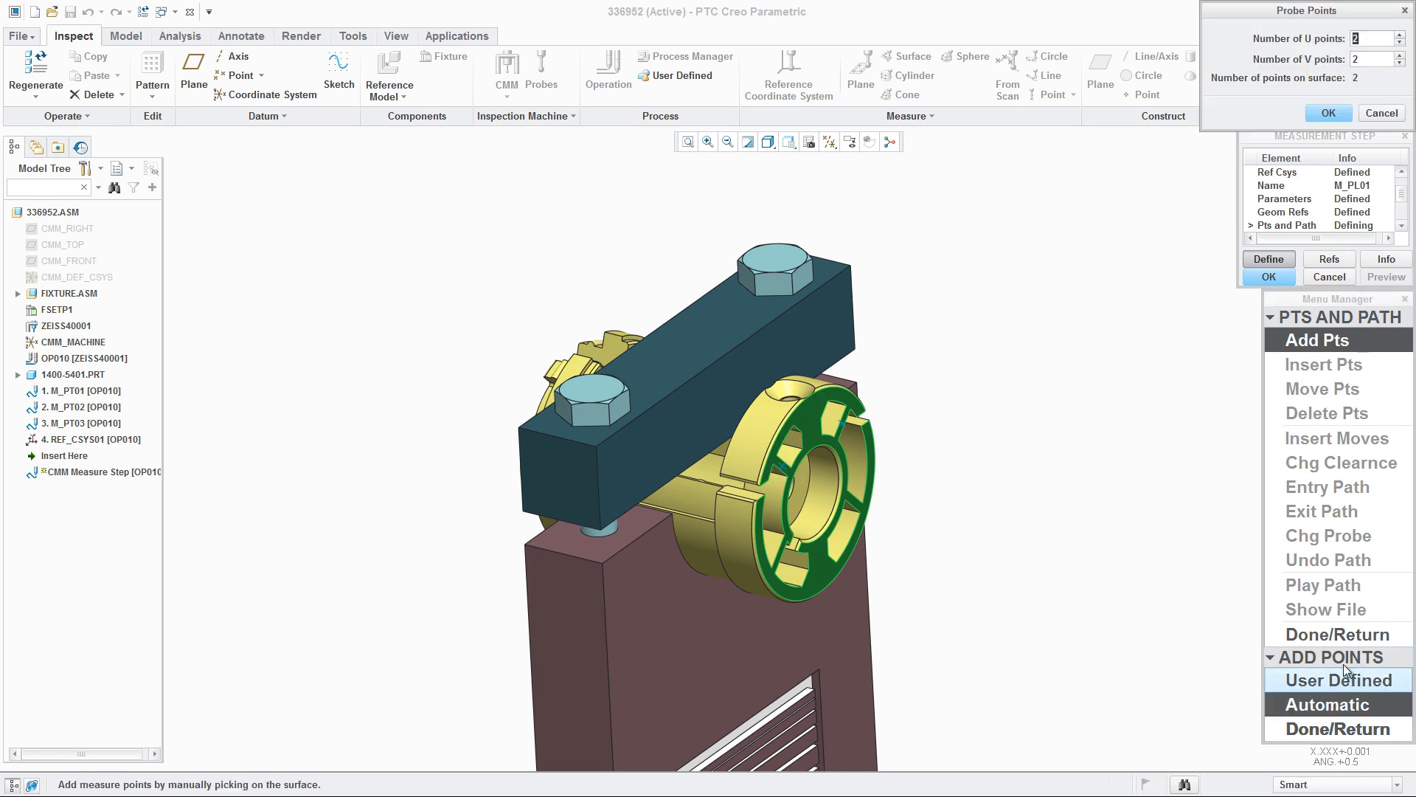
{"action": "left_click", "coordinate": [1400, 34]}
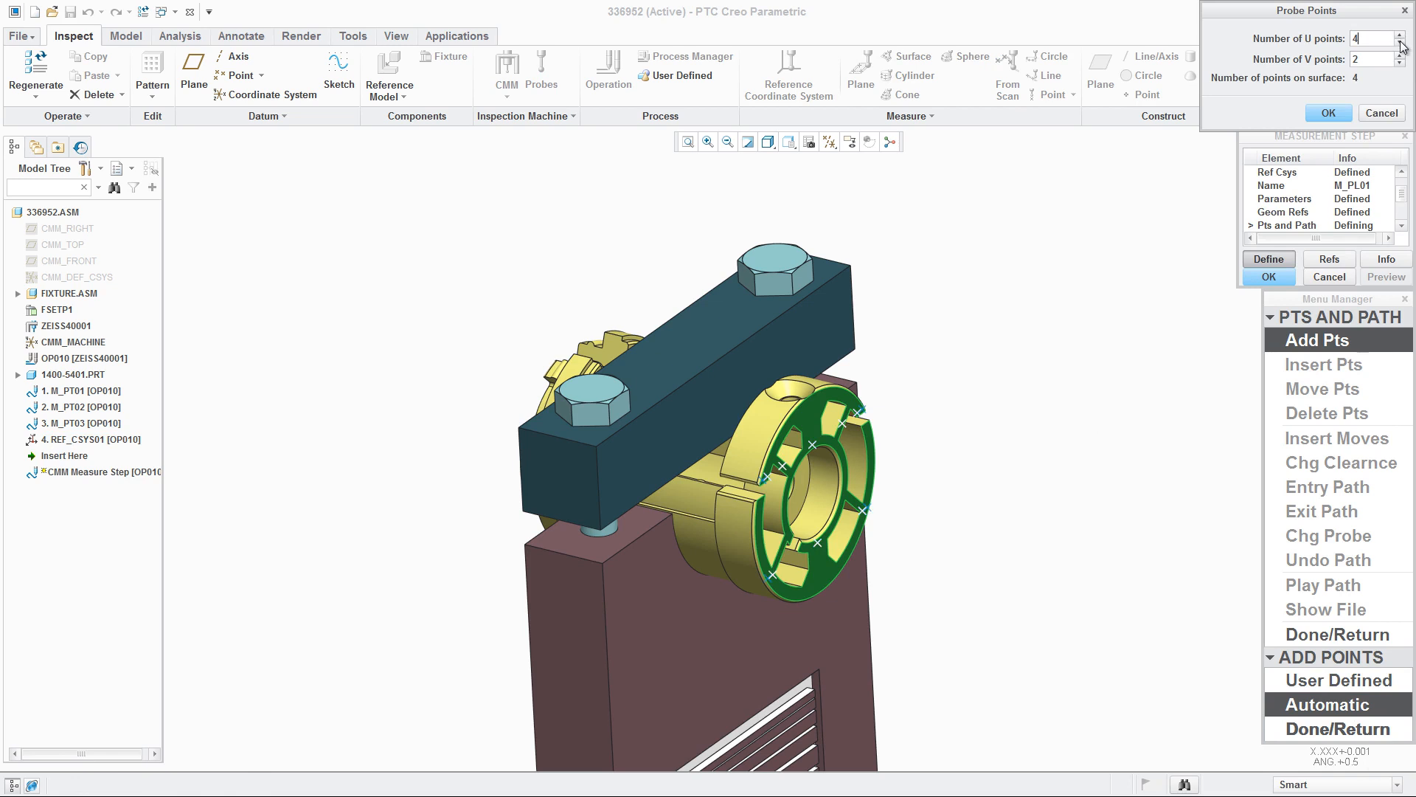
{"action": "left_click", "coordinate": [1401, 43]}
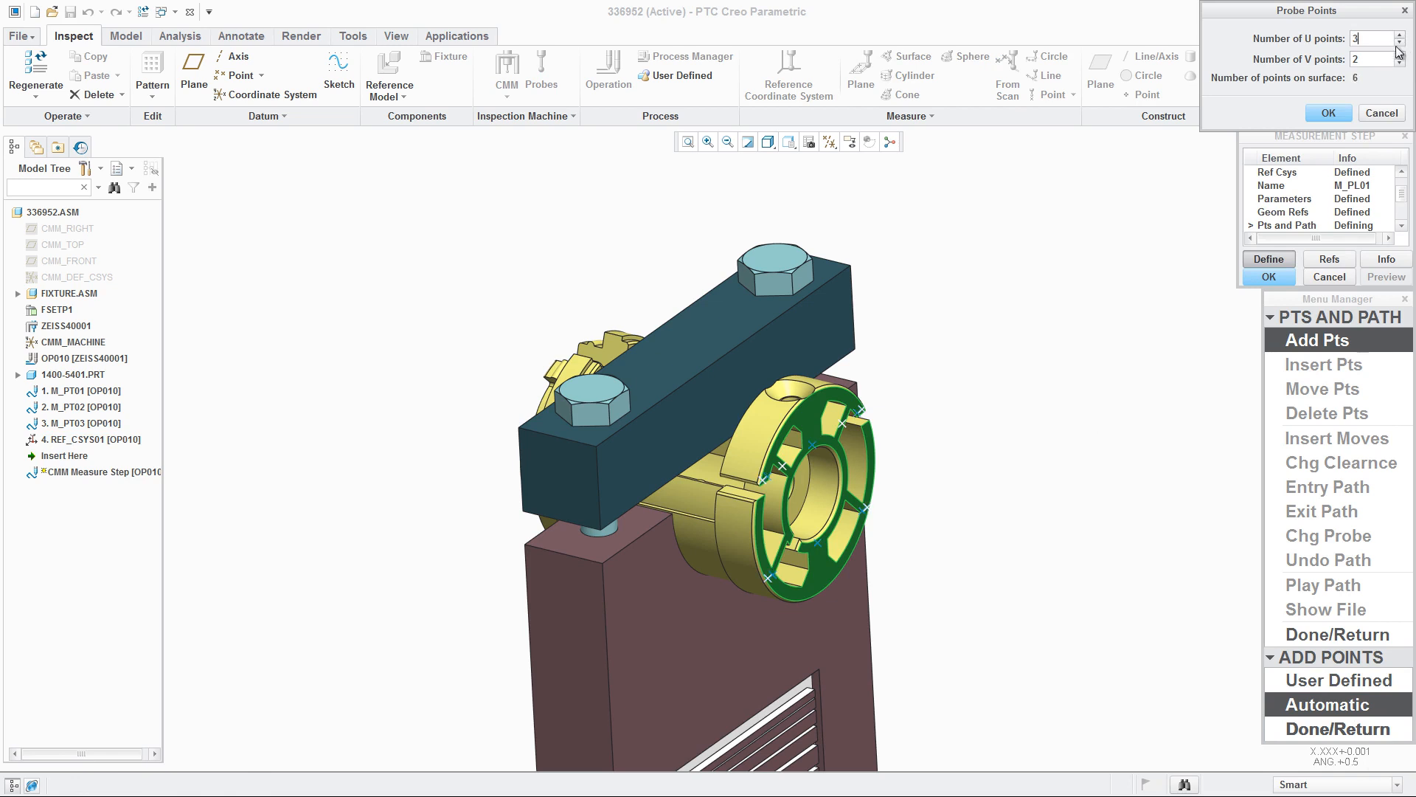
{"action": "left_click", "coordinate": [1329, 115]}
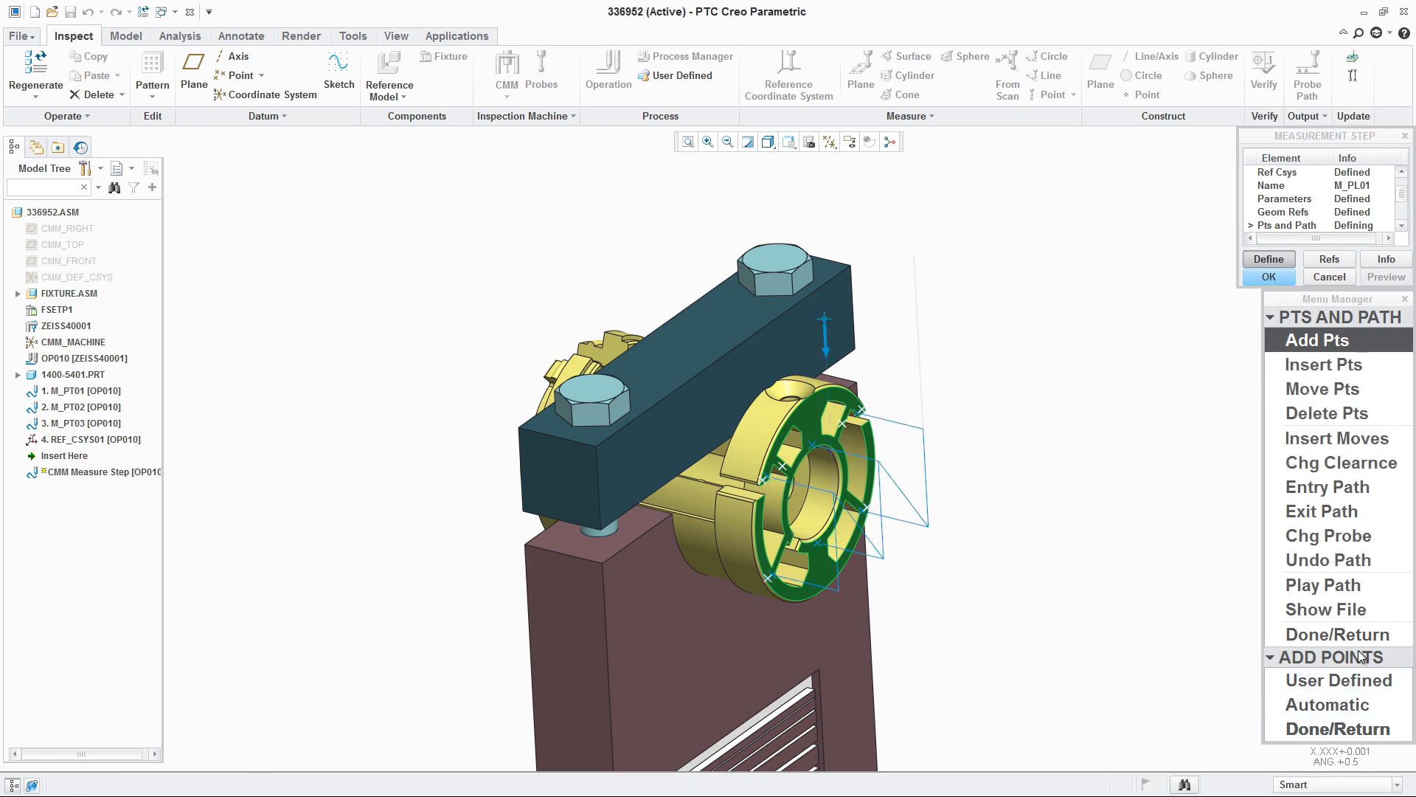
Simulate the probe path on the slotted end face on screen, finish the path definition and accept the plane measurement
{"action": "left_click", "coordinate": [1358, 591]}
{"action": "left_click", "coordinate": [1369, 728]}
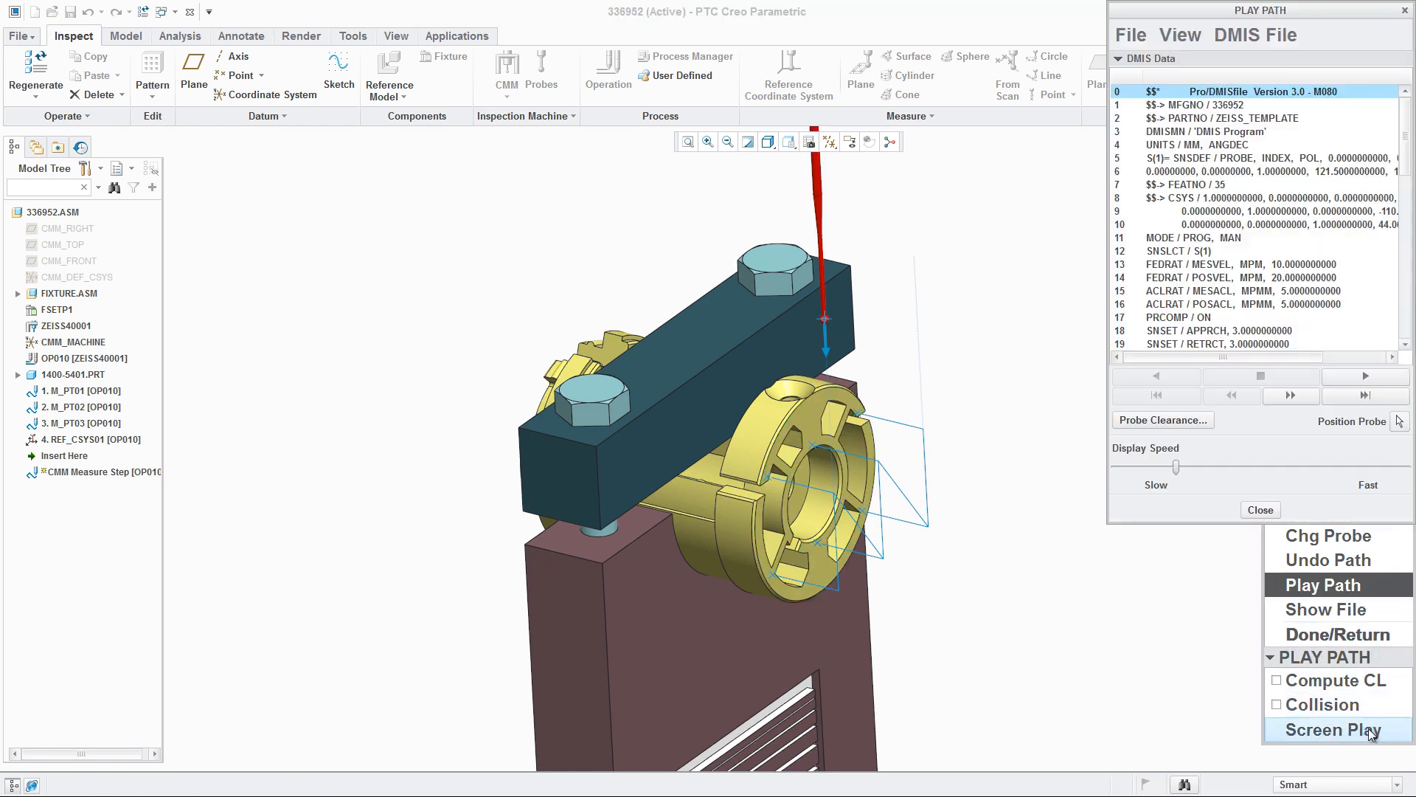
{"action": "left_click", "coordinate": [1375, 379]}
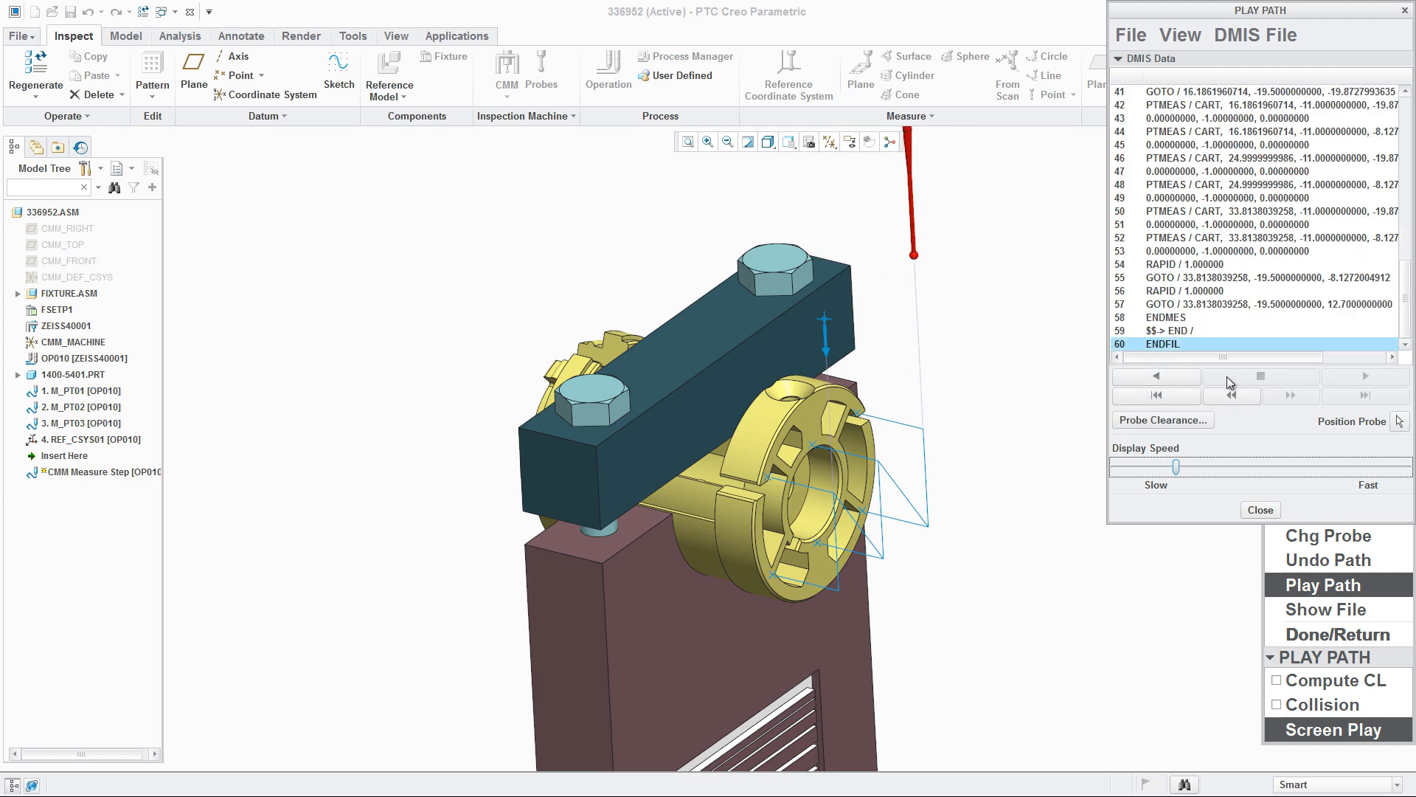
{"action": "left_click", "coordinate": [1262, 510]}
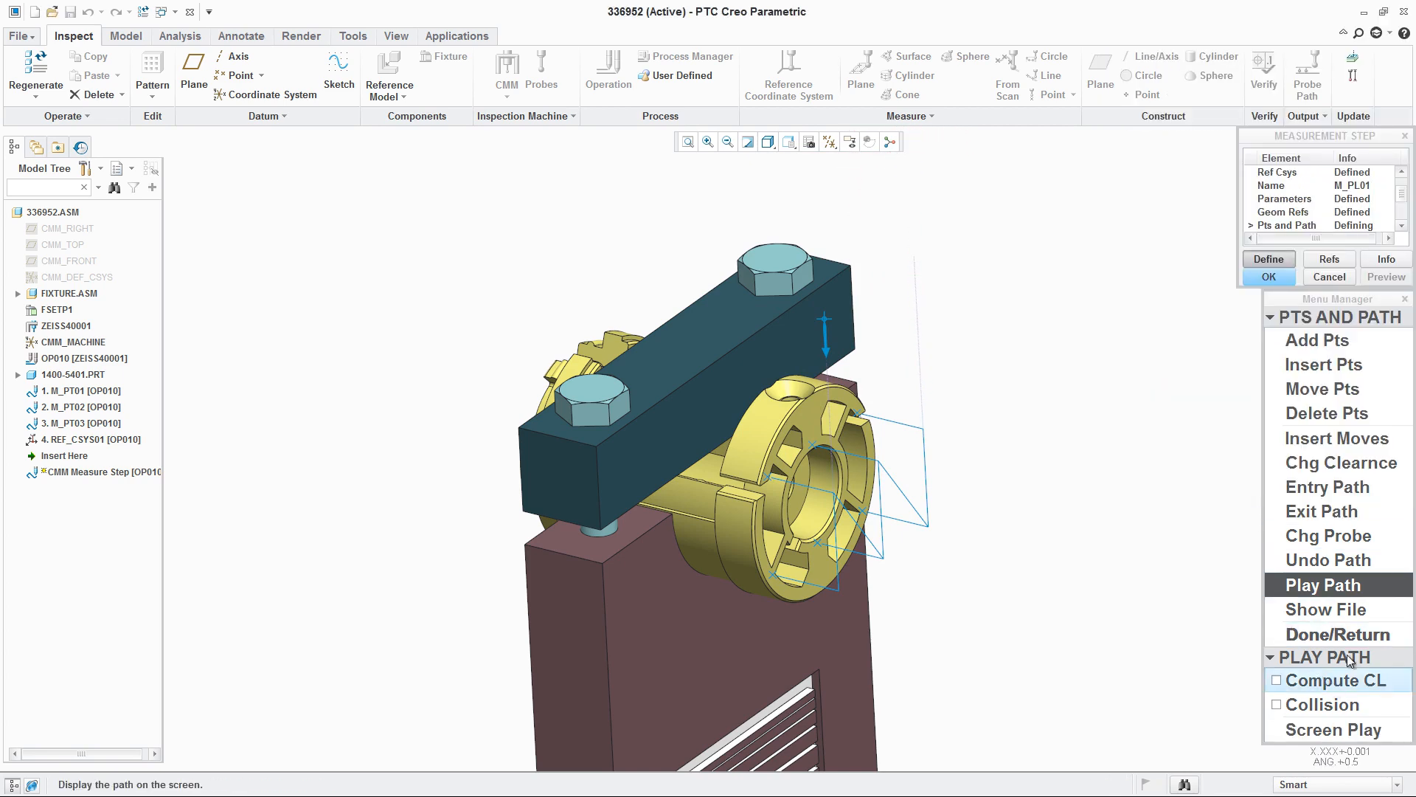
{"action": "left_click", "coordinate": [1350, 631]}
{"action": "left_click", "coordinate": [1268, 277]}
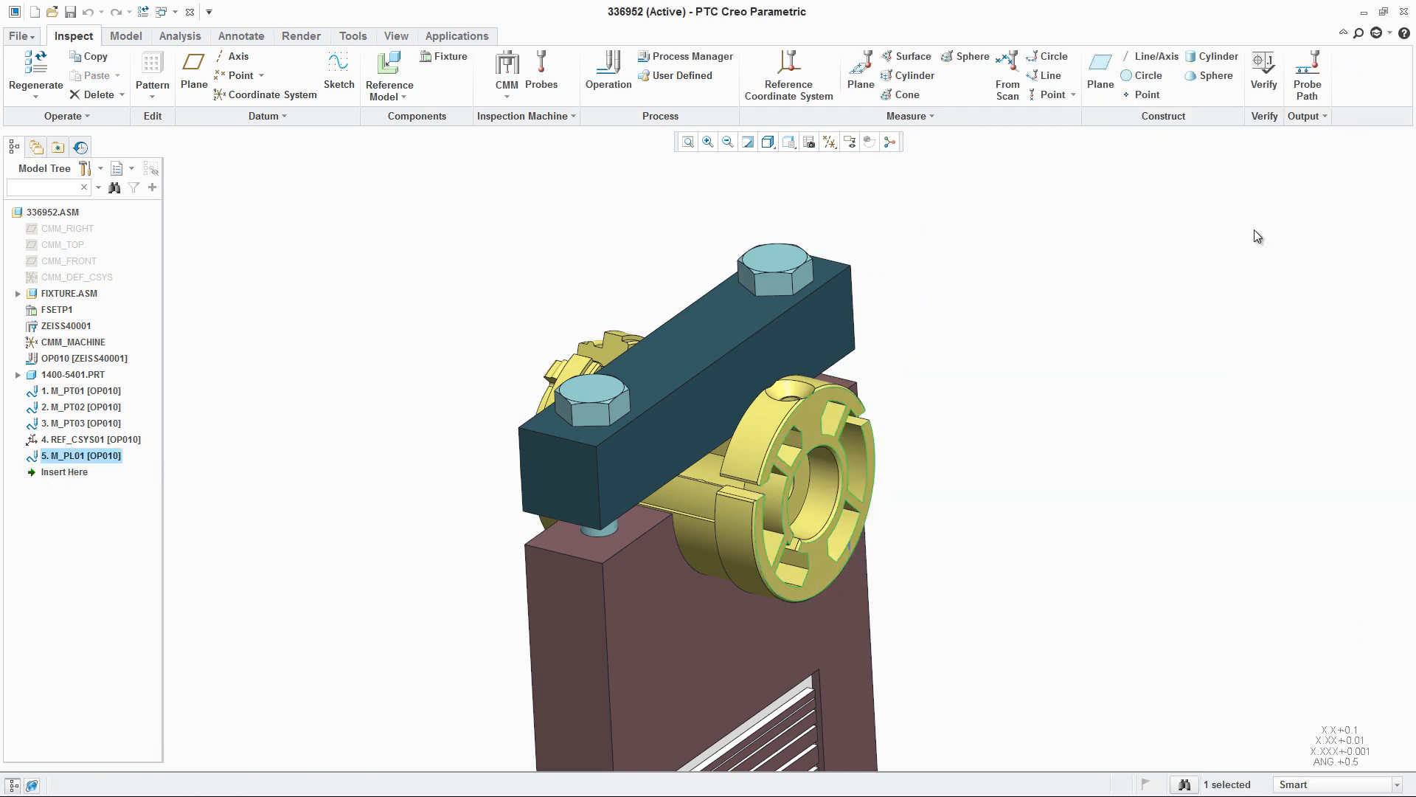
Create a plane measurement on the part's opposite, notched end face and place four user-defined probe points around it
{"action": "left_click", "coordinate": [871, 68]}
{"action": "middle_click_drag", "start_coordinate": [1006, 259], "coordinate": [1087, 325]}
{"action": "scroll", "coordinate": [1198, 423], "scroll_direction": "down", "scroll_amount": 3}
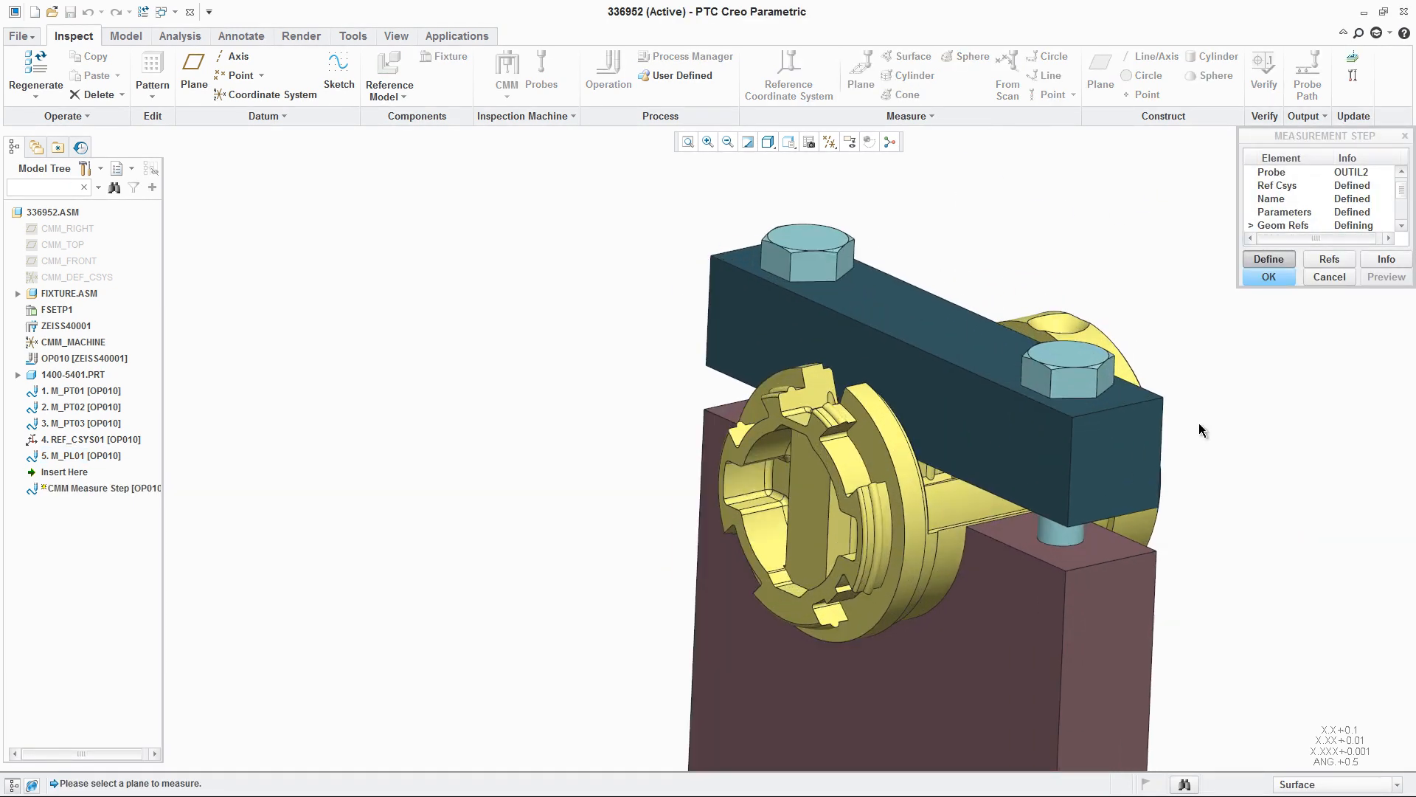
{"action": "left_click", "coordinate": [816, 439]}
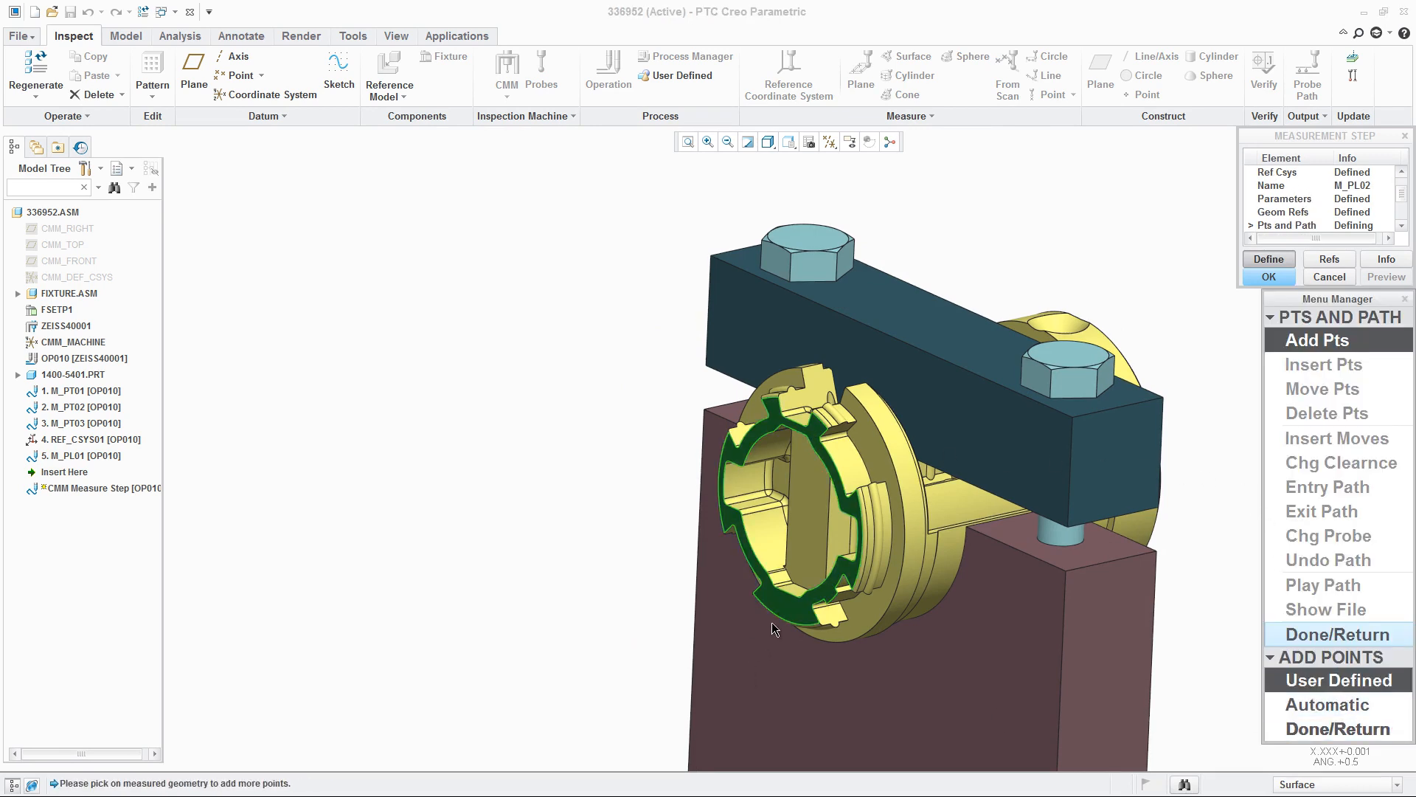
{"action": "left_click", "coordinate": [772, 426]}
{"action": "left_click", "coordinate": [728, 515]}
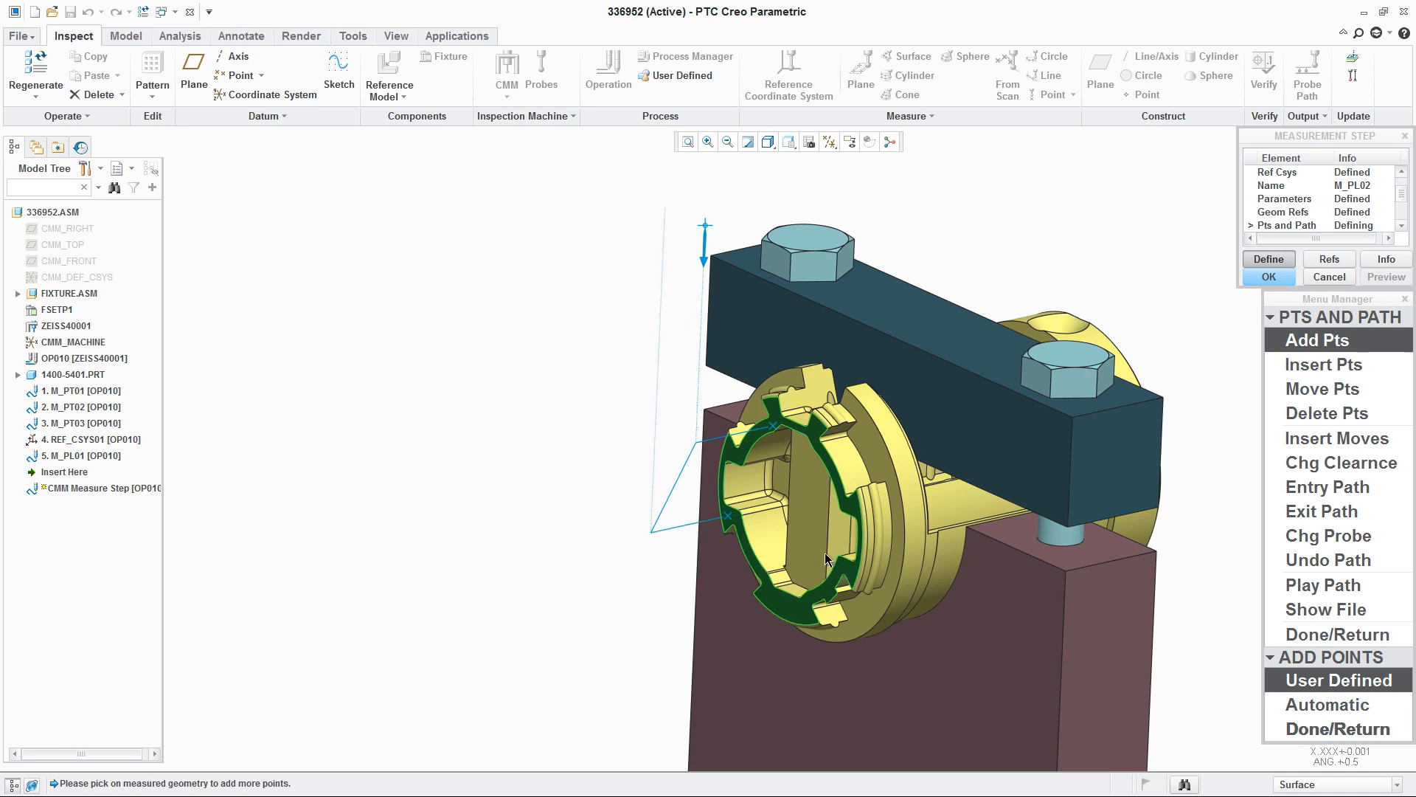
{"action": "left_click", "coordinate": [847, 566]}
{"action": "left_click", "coordinate": [785, 604]}
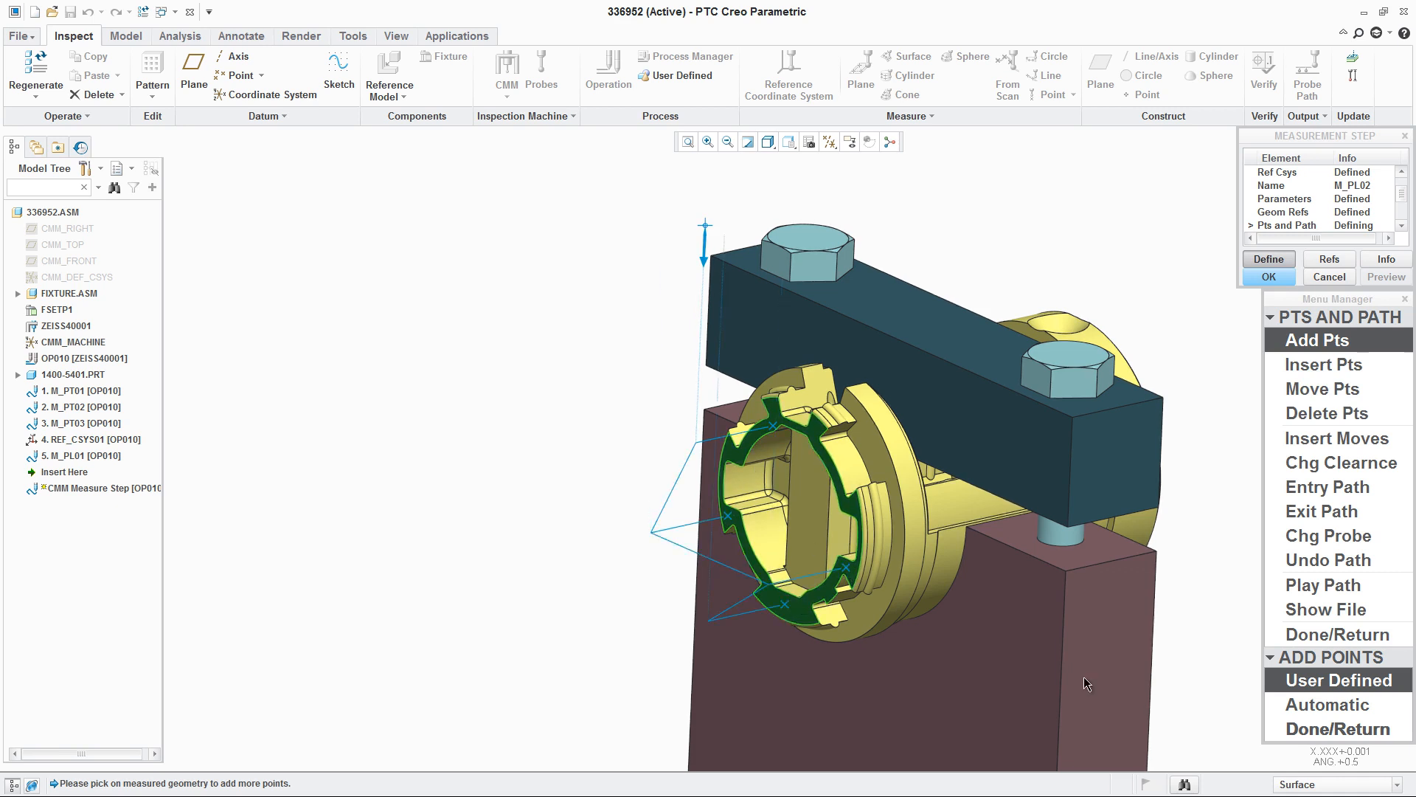
{"action": "left_click", "coordinate": [1337, 729]}
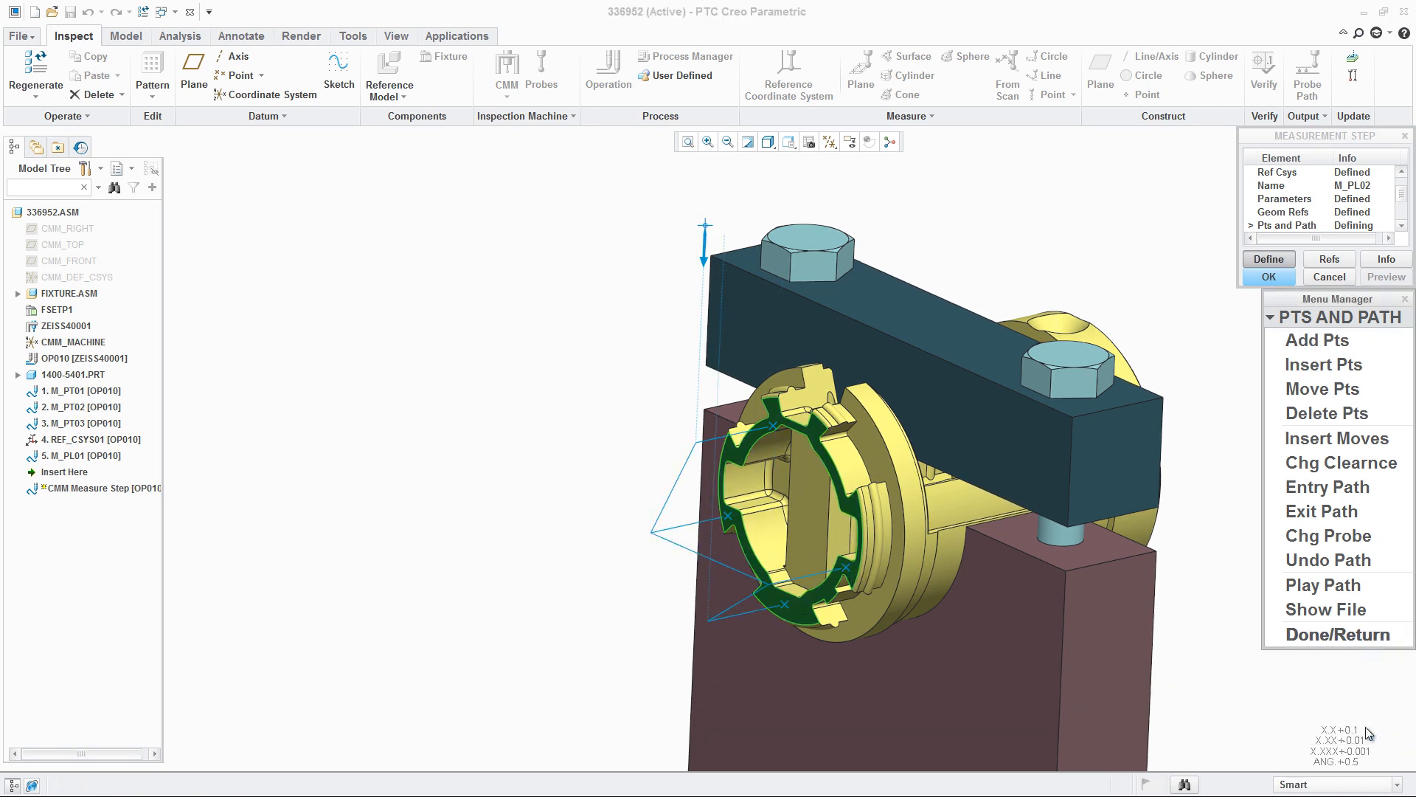
Play the four-point probe path on the notched end face on screen and accept the plane measurement
{"action": "left_click", "coordinate": [1355, 588]}
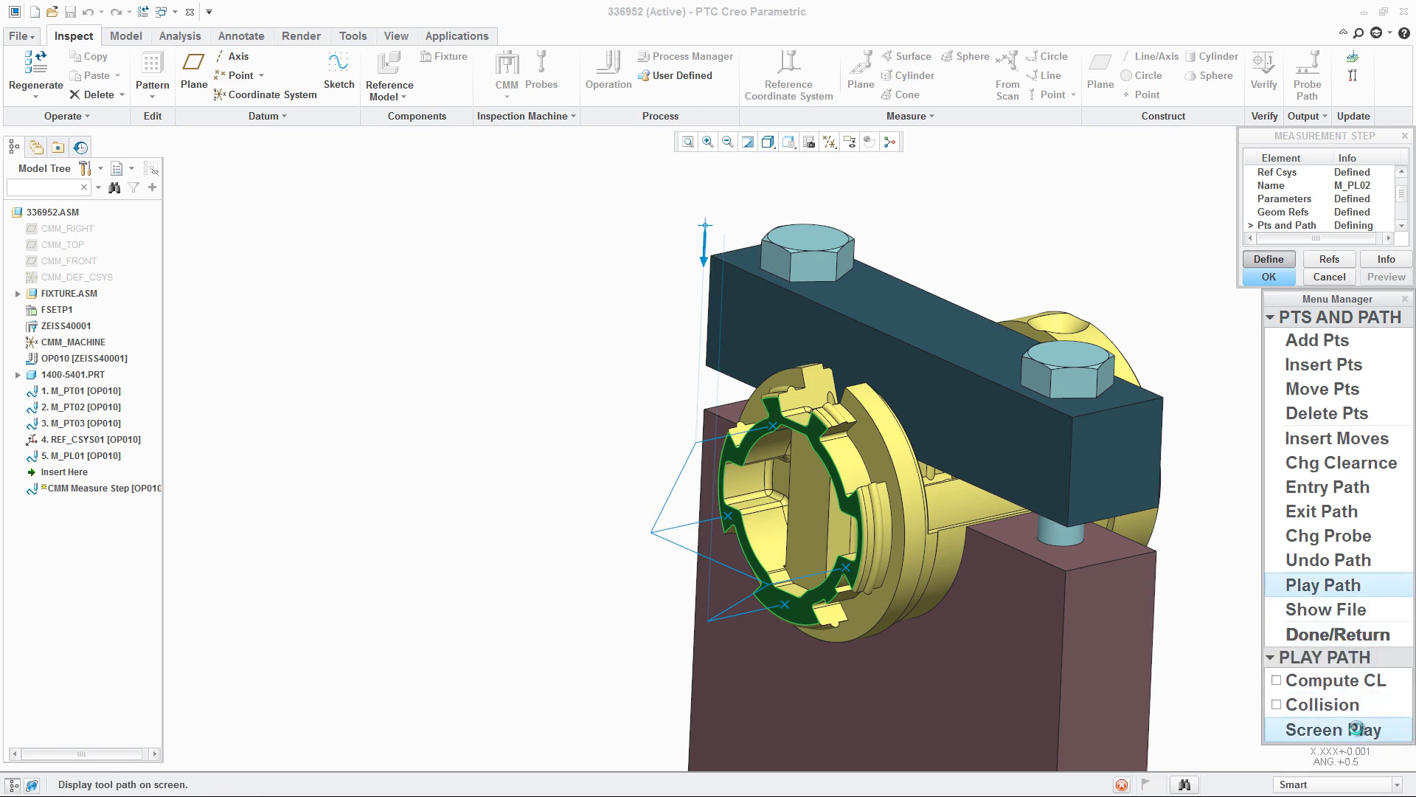
{"action": "left_click", "coordinate": [1359, 729]}
{"action": "left_click", "coordinate": [1364, 377]}
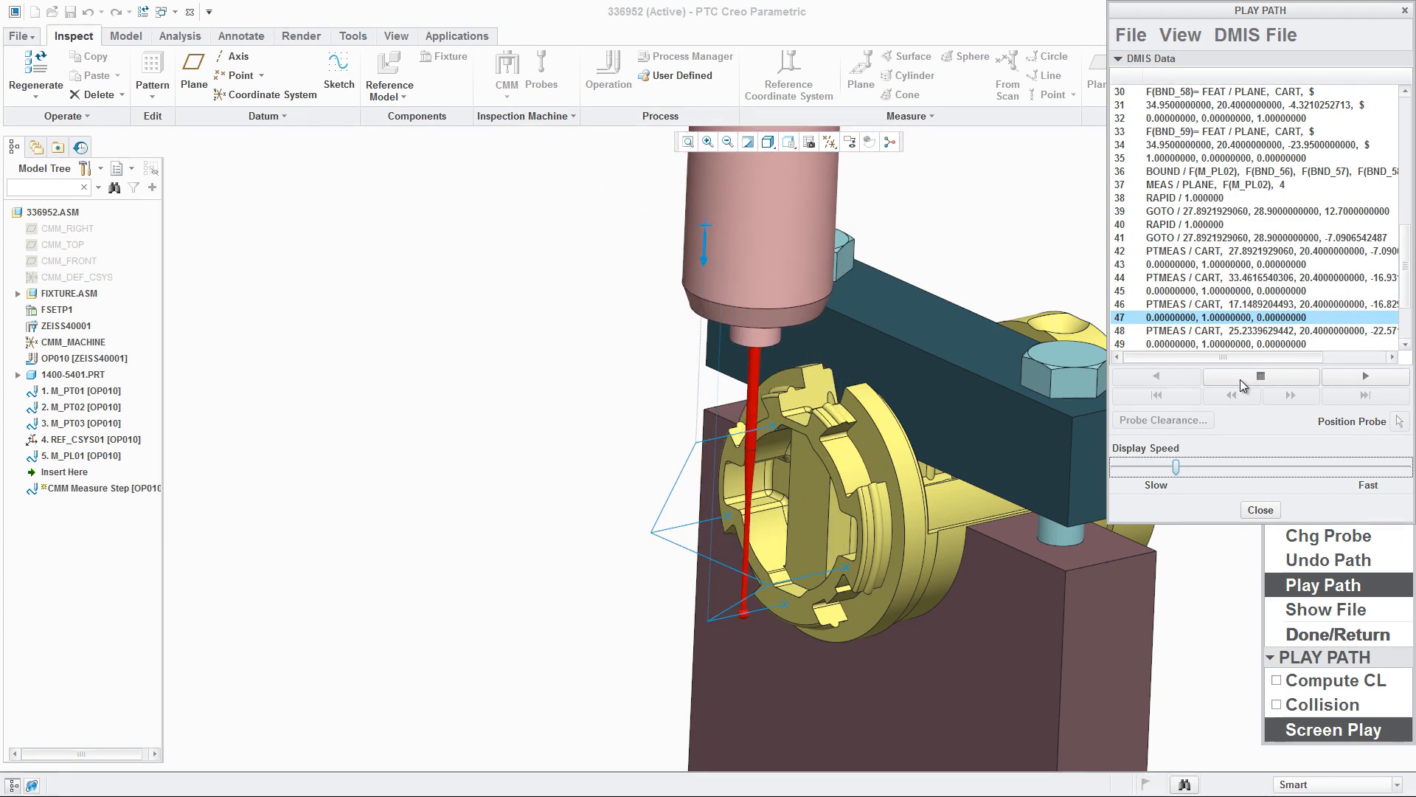
{"action": "left_click", "coordinate": [1261, 510]}
{"action": "left_click", "coordinate": [1362, 636]}
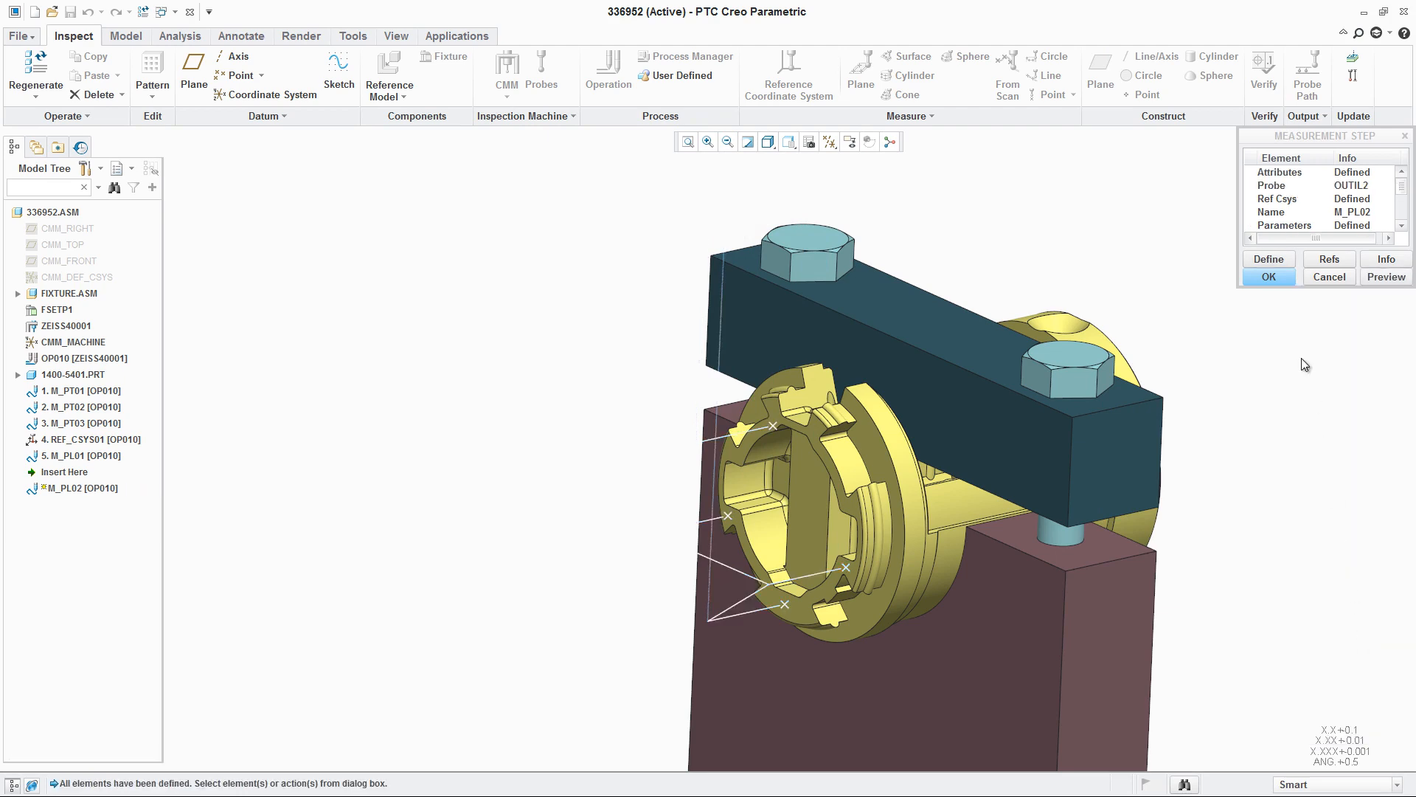
{"action": "left_click", "coordinate": [1273, 274]}
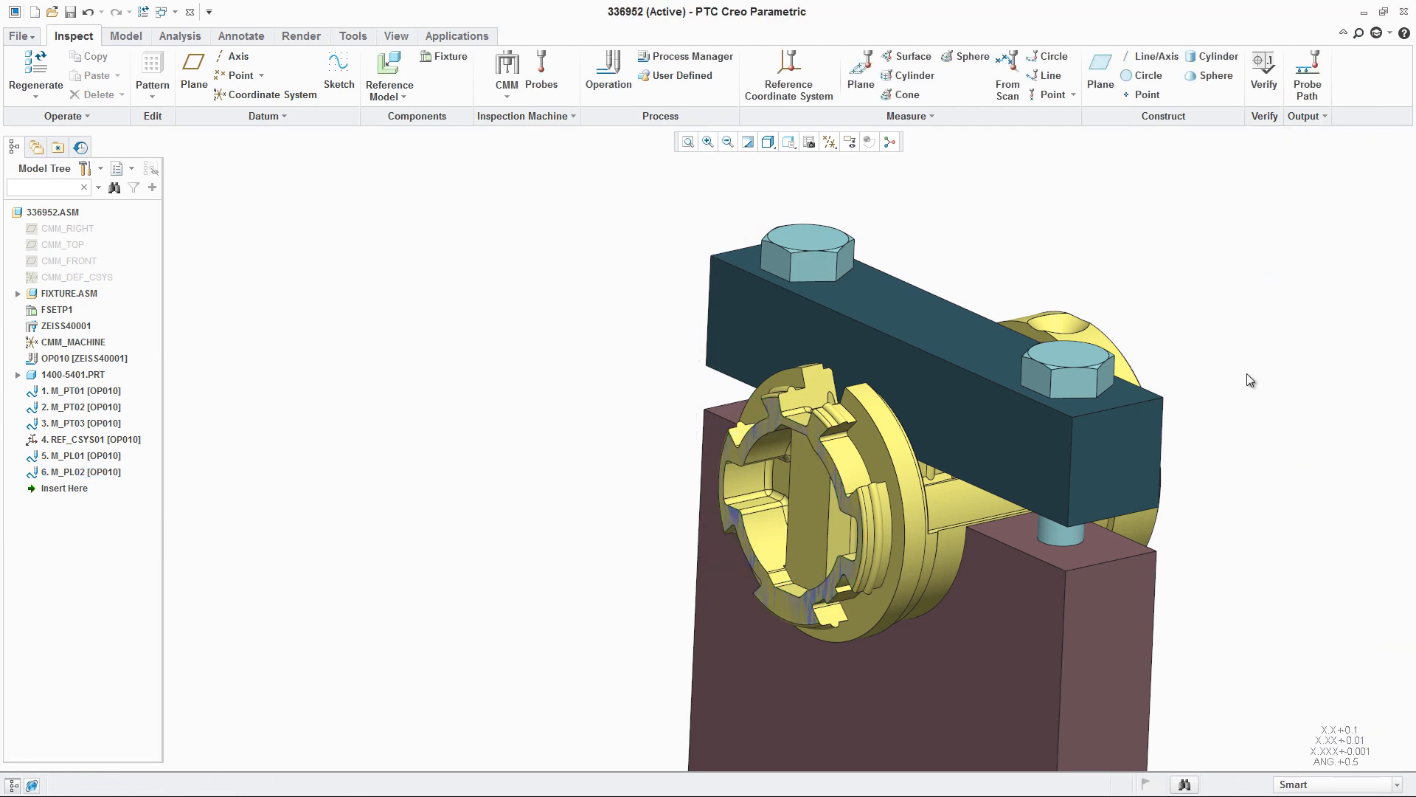
Measure the slotted flange's outer cylinder from its end face, flipping the slice direction, with automatic points: 5 per slice, 2 slices, both offsets 2
{"action": "middle_click_drag", "start_coordinate": [1254, 380], "coordinate": [1138, 398]}
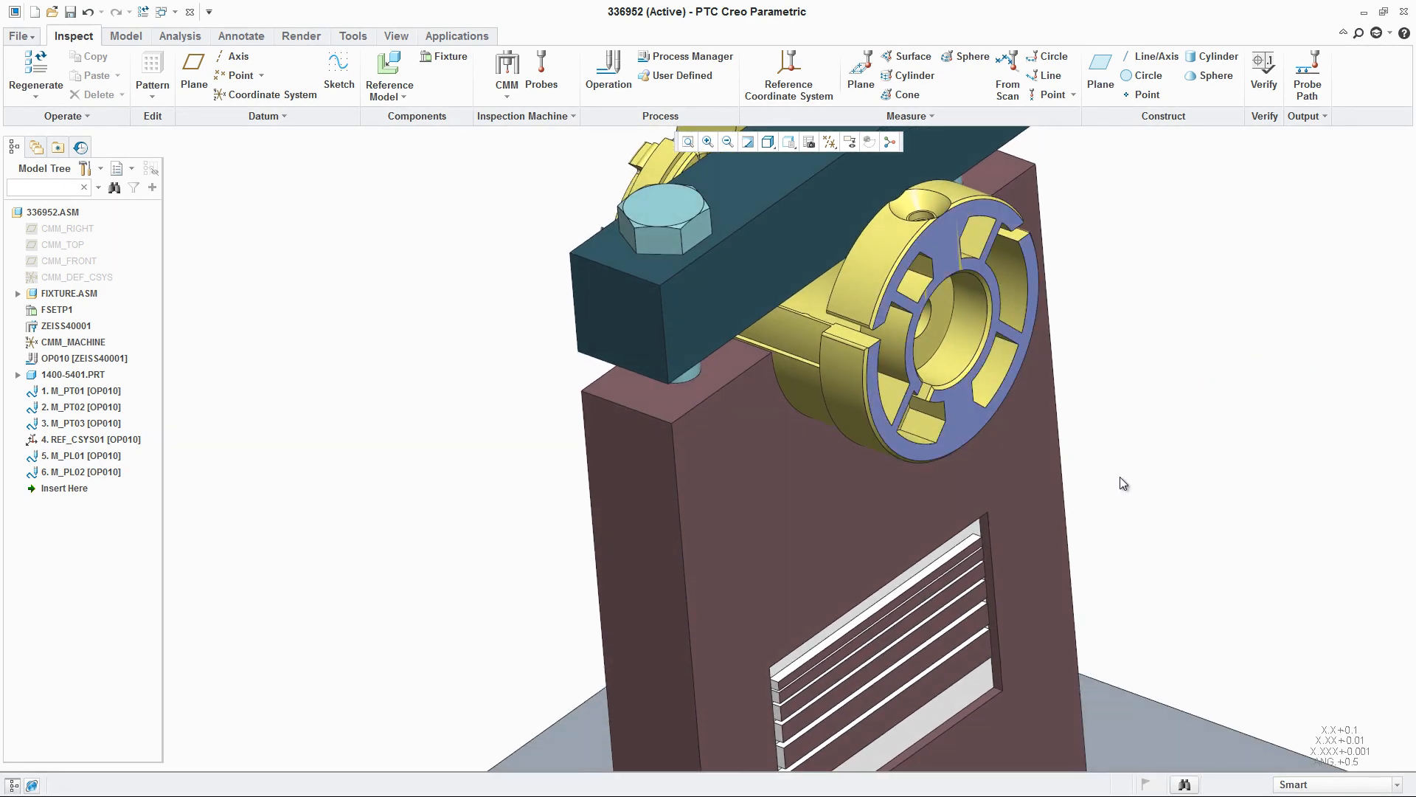
{"action": "scroll", "coordinate": [1120, 477], "scroll_direction": "up", "scroll_amount": 2}
{"action": "scroll", "coordinate": [1137, 185], "scroll_direction": "down", "scroll_amount": 2}
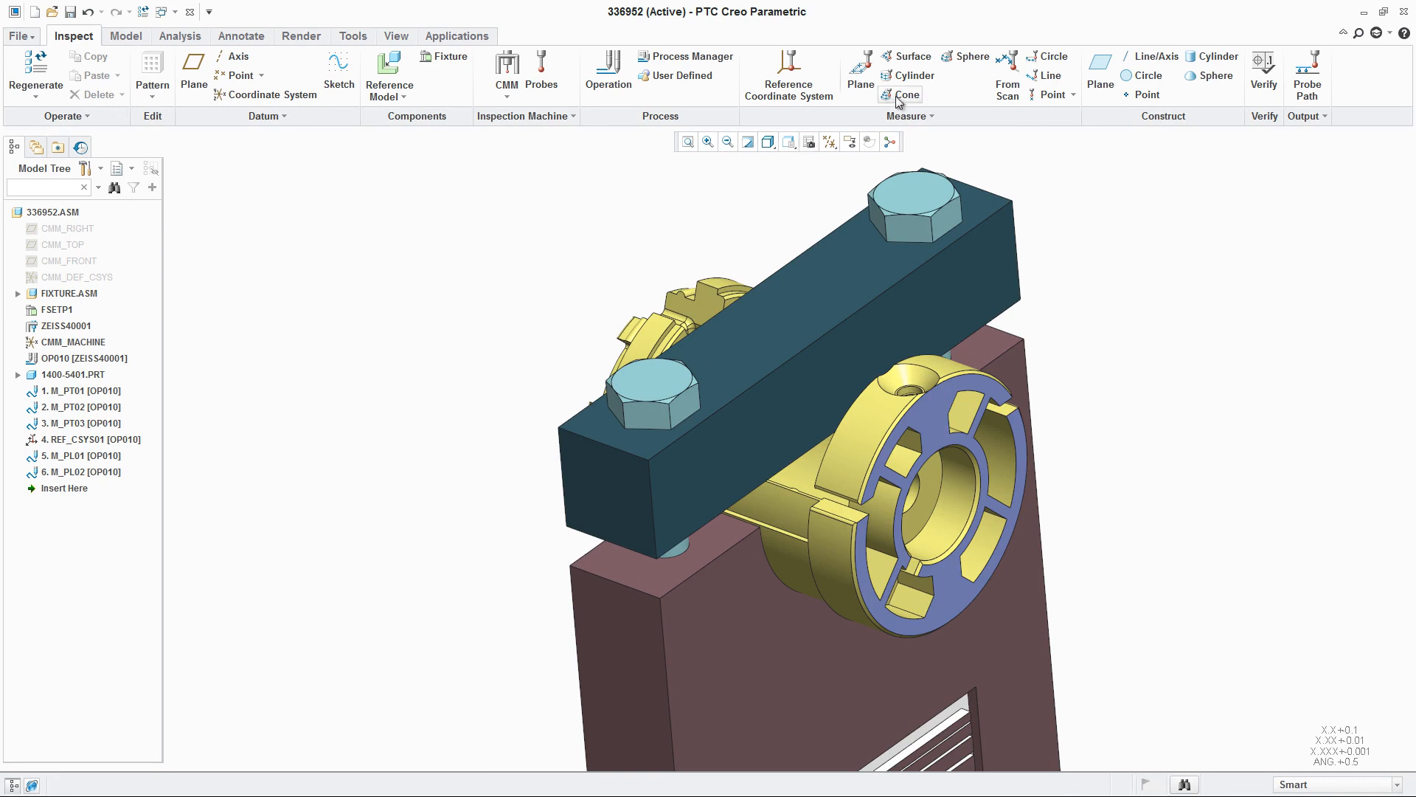
{"action": "left_click", "coordinate": [914, 75]}
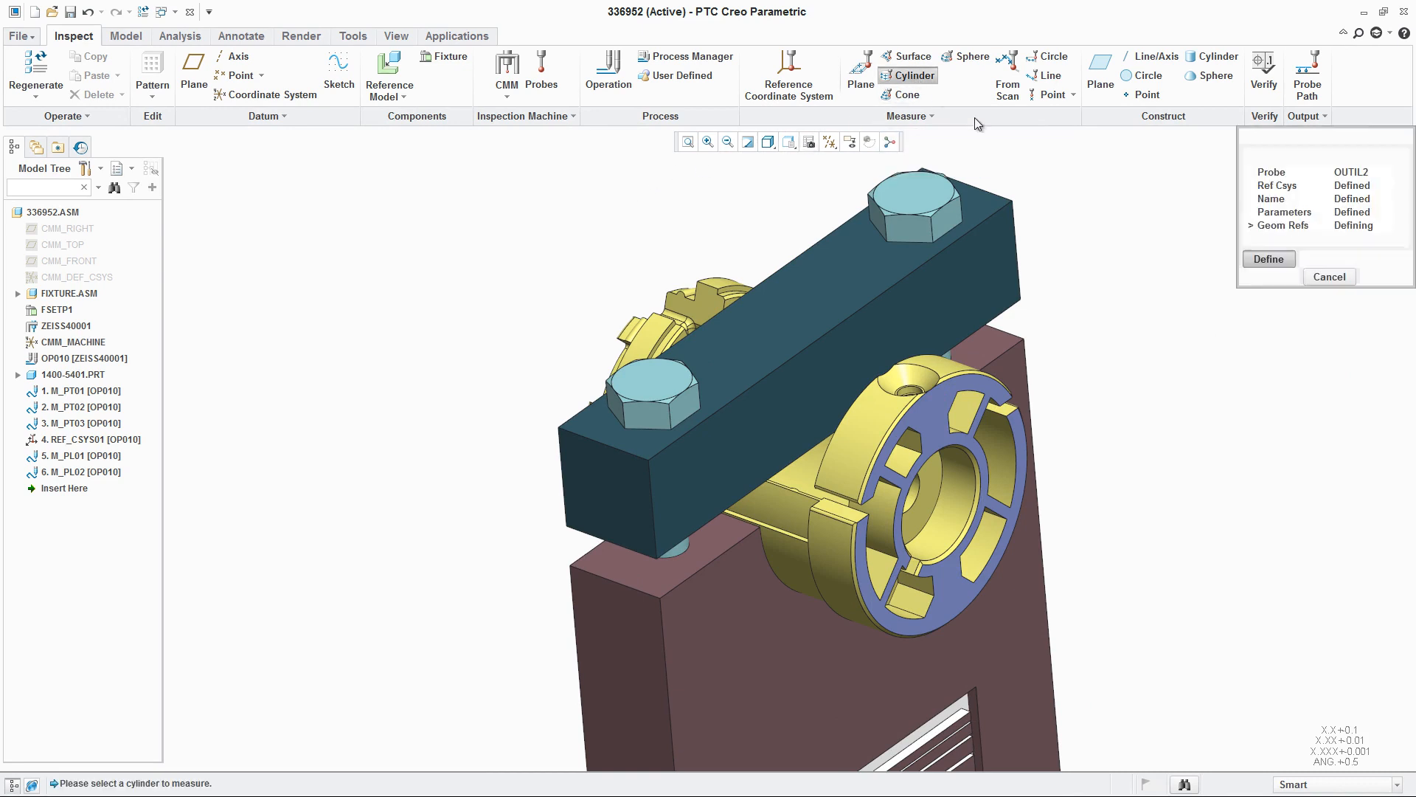
{"action": "left_click", "coordinate": [860, 426]}
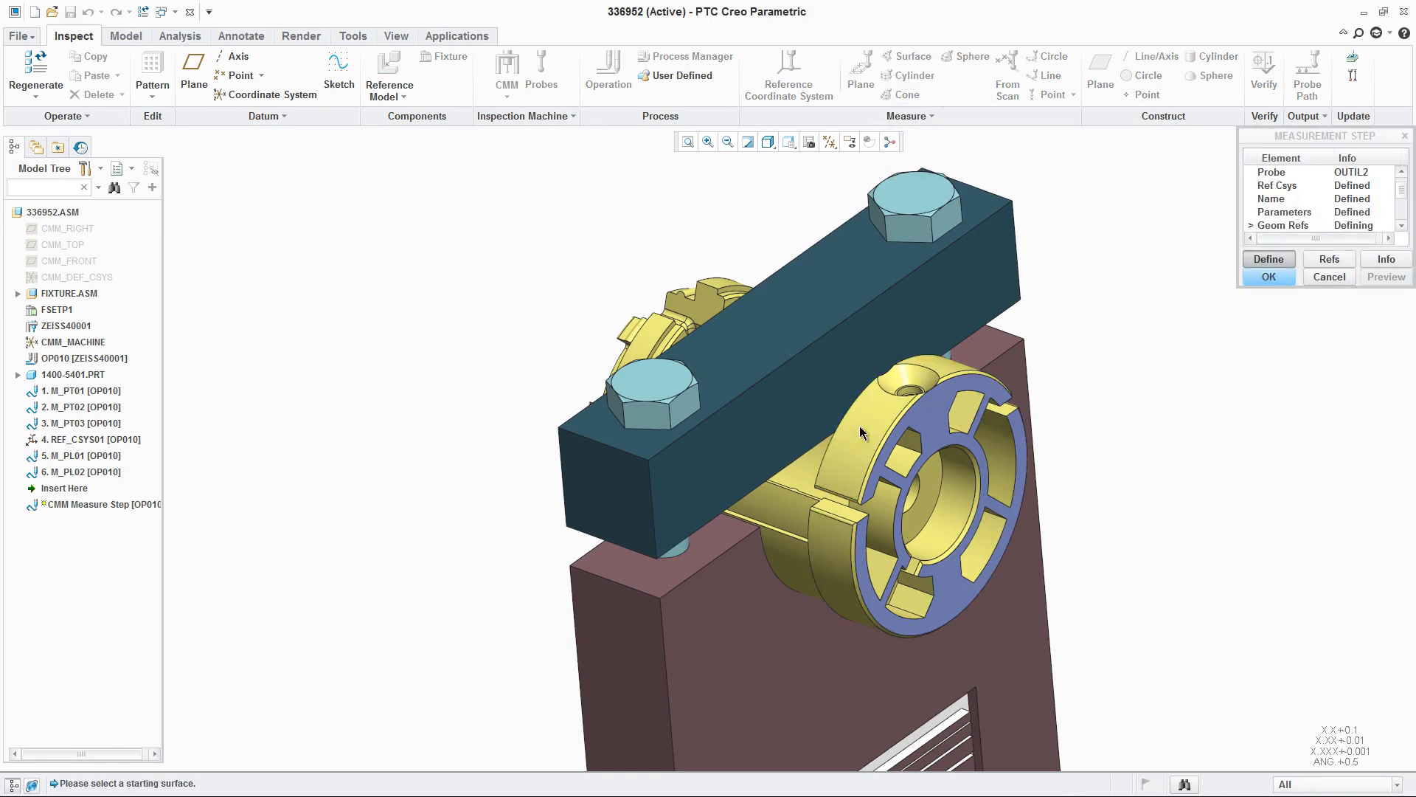
{"action": "left_click", "coordinate": [935, 415]}
{"action": "left_click", "coordinate": [1325, 345]}
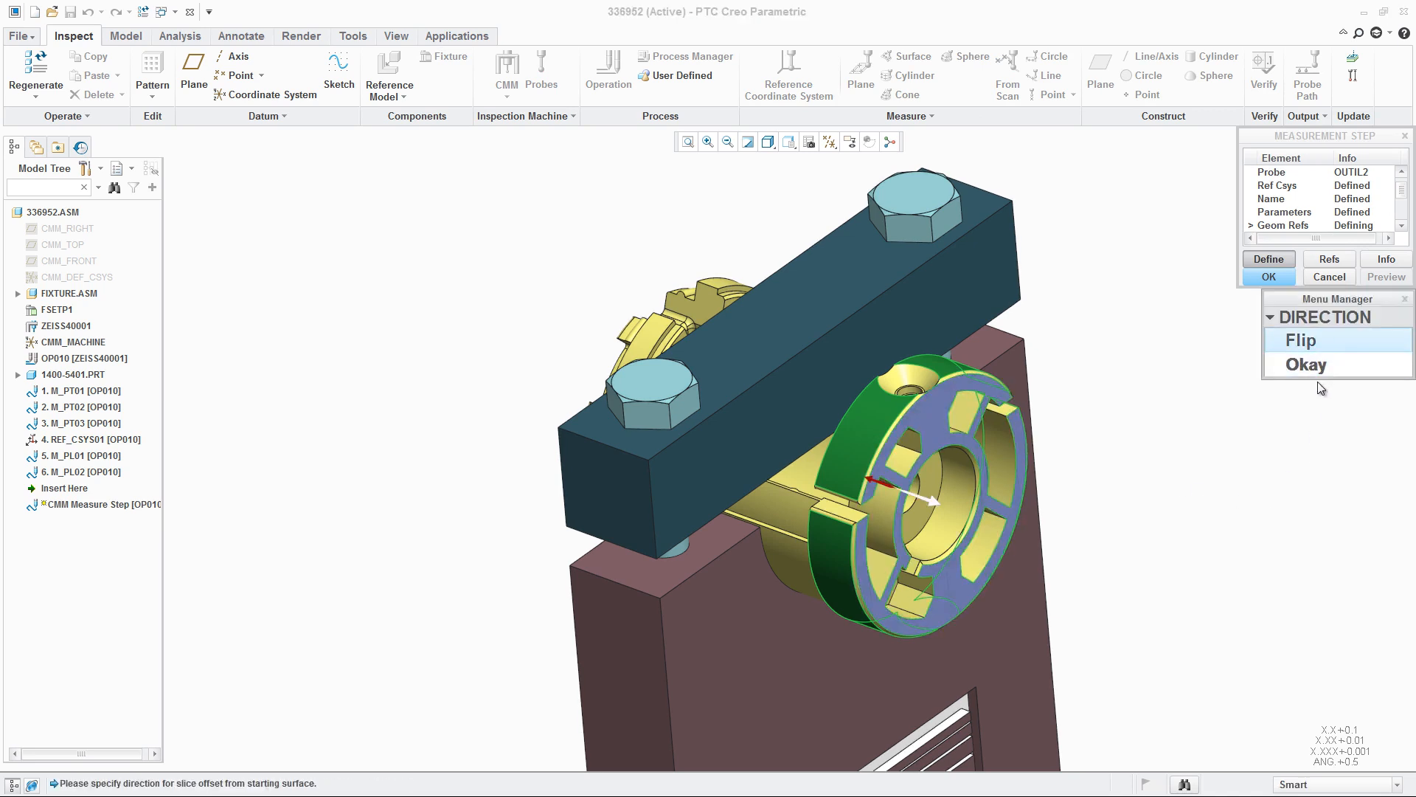
{"action": "left_click", "coordinate": [1312, 366]}
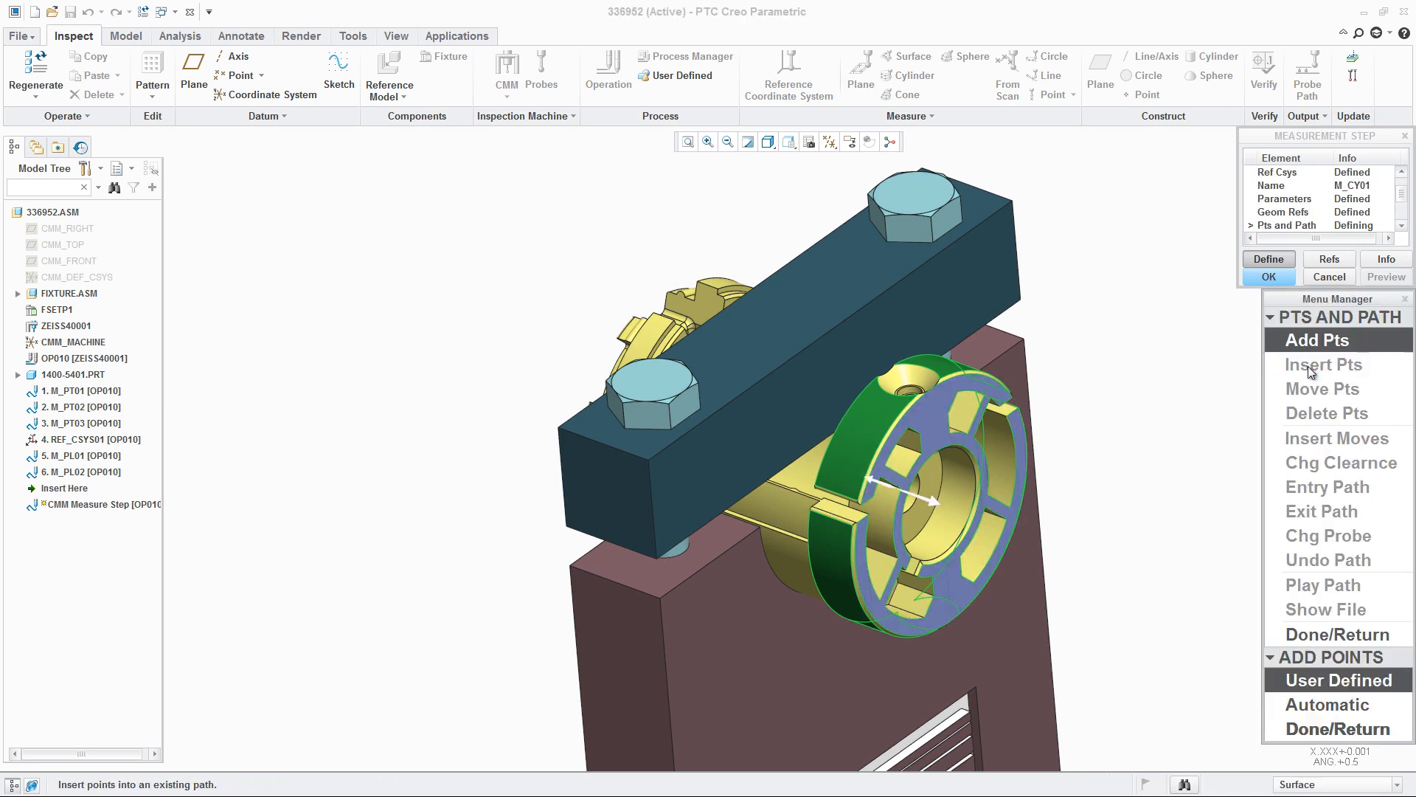
{"action": "left_click", "coordinate": [1324, 703]}
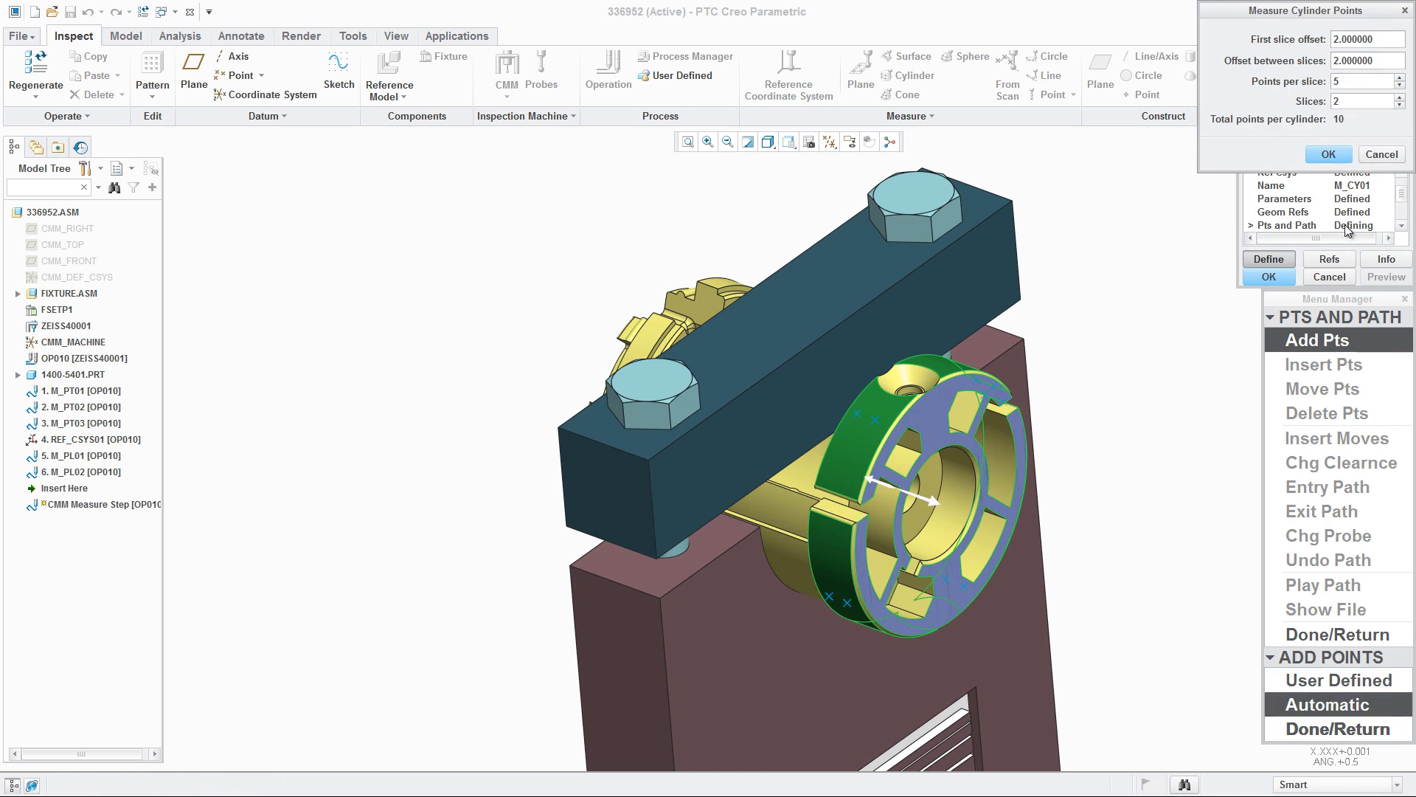
{"action": "left_click", "coordinate": [1328, 155]}
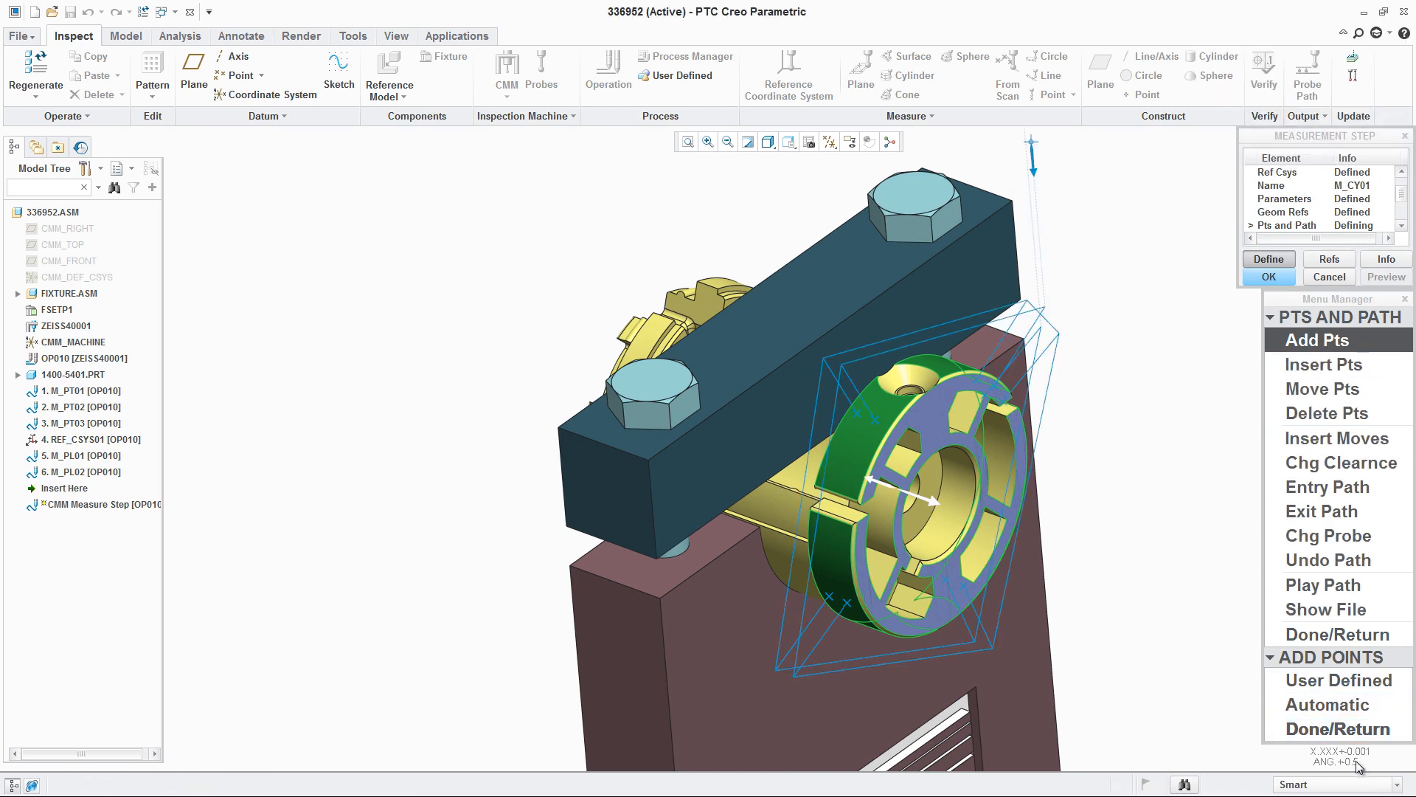
Play the cylinder's probe path on screen, stop the simulation and finish the points and path definition
{"action": "left_click", "coordinate": [1346, 586]}
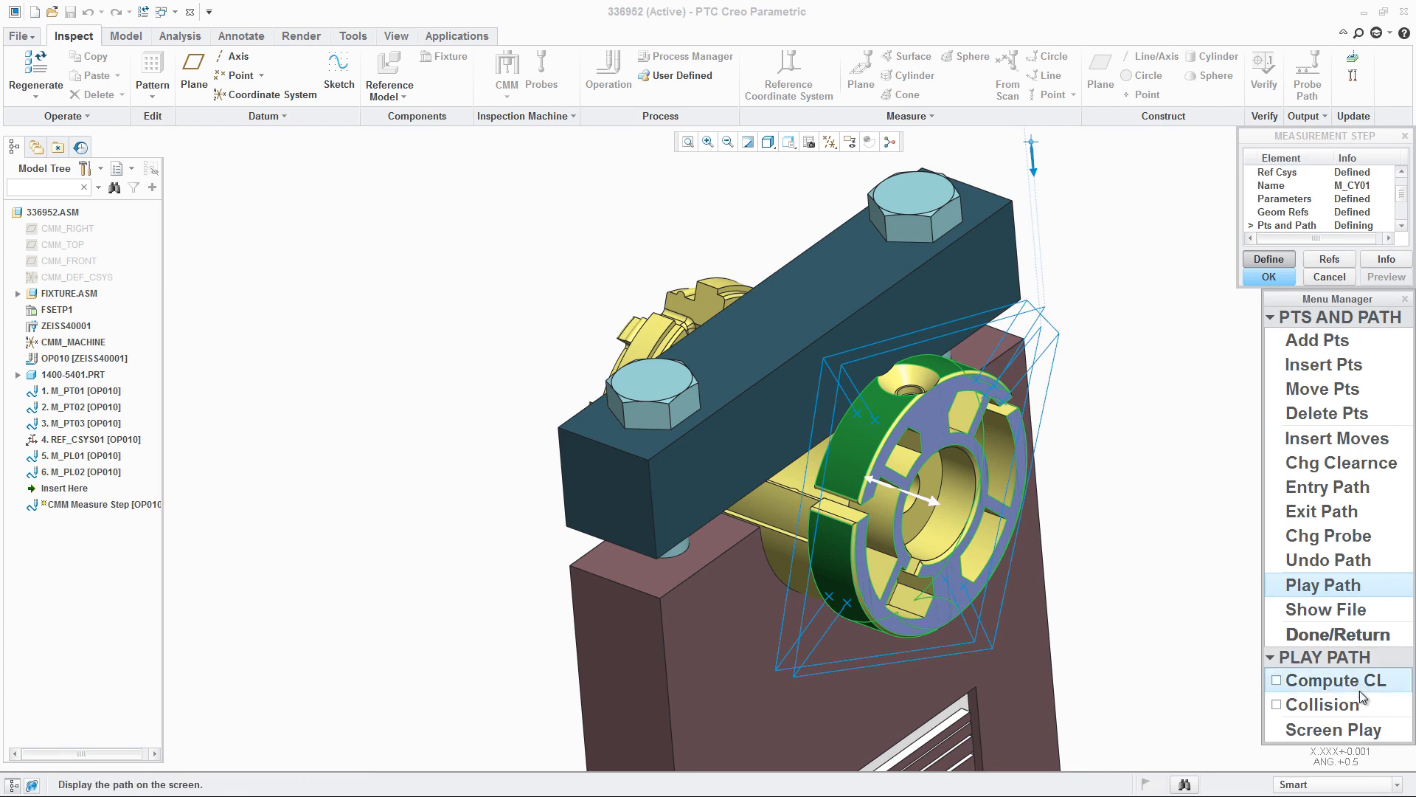
{"action": "left_click", "coordinate": [1360, 730]}
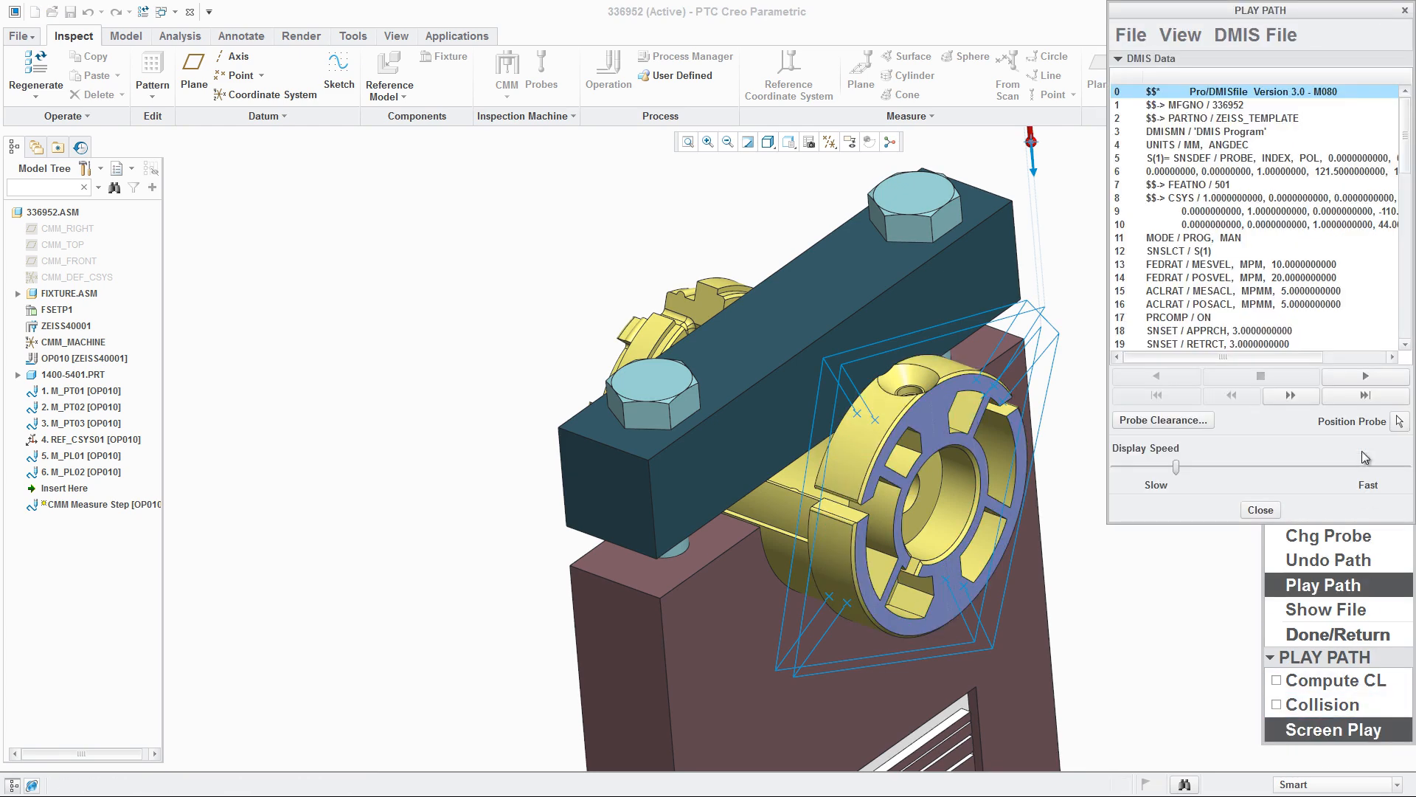
{"action": "left_click", "coordinate": [1366, 377]}
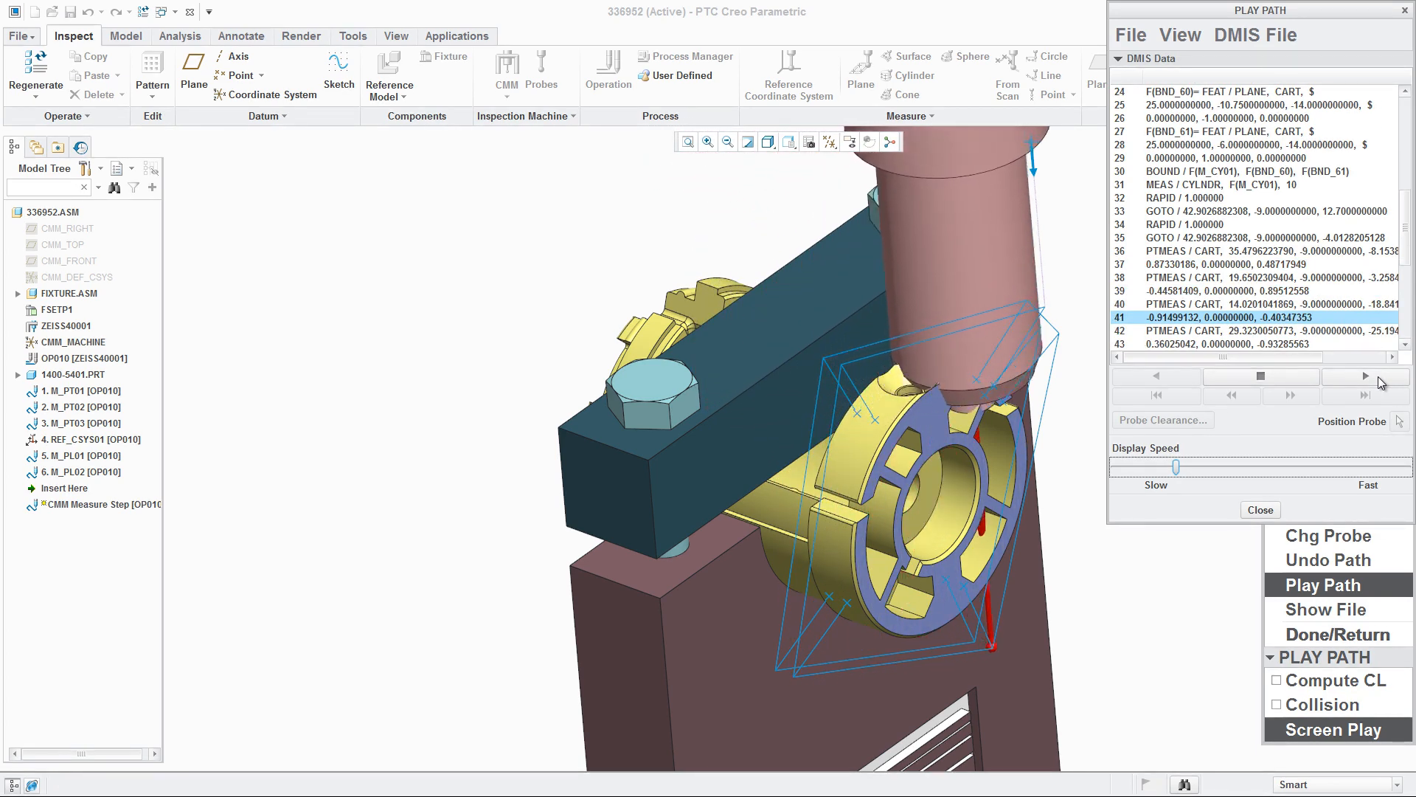
{"action": "left_click", "coordinate": [1240, 377]}
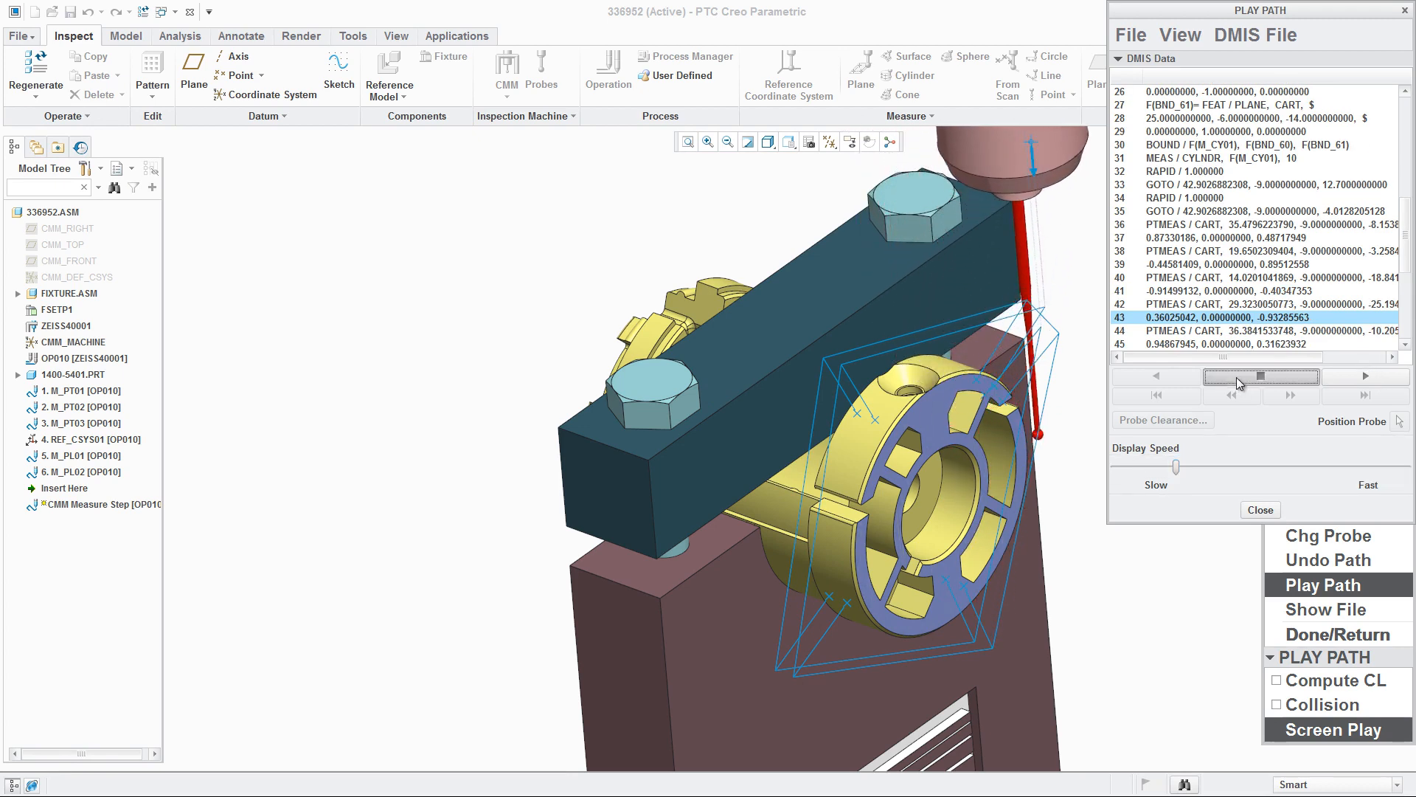
{"action": "left_click", "coordinate": [1281, 707]}
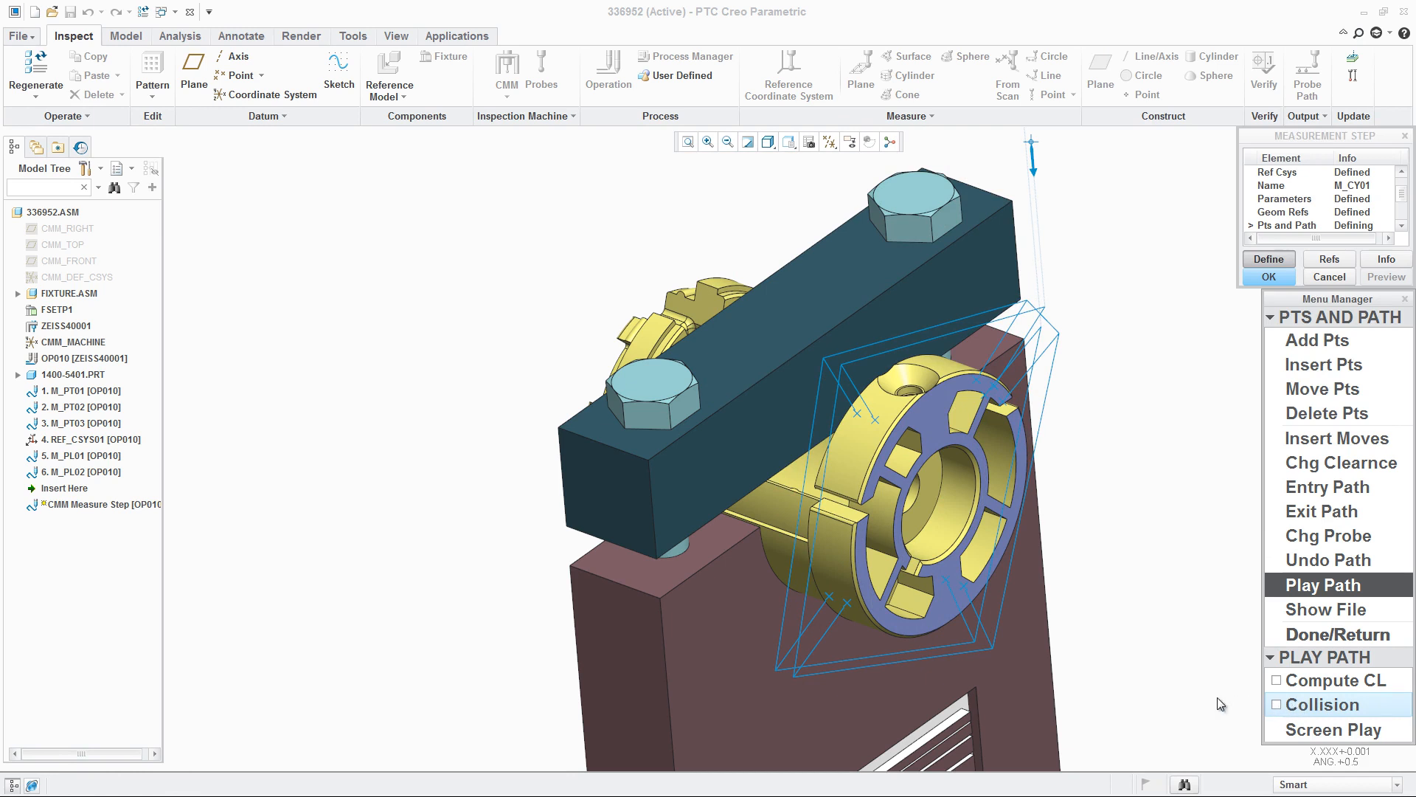
{"action": "left_click", "coordinate": [1317, 635]}
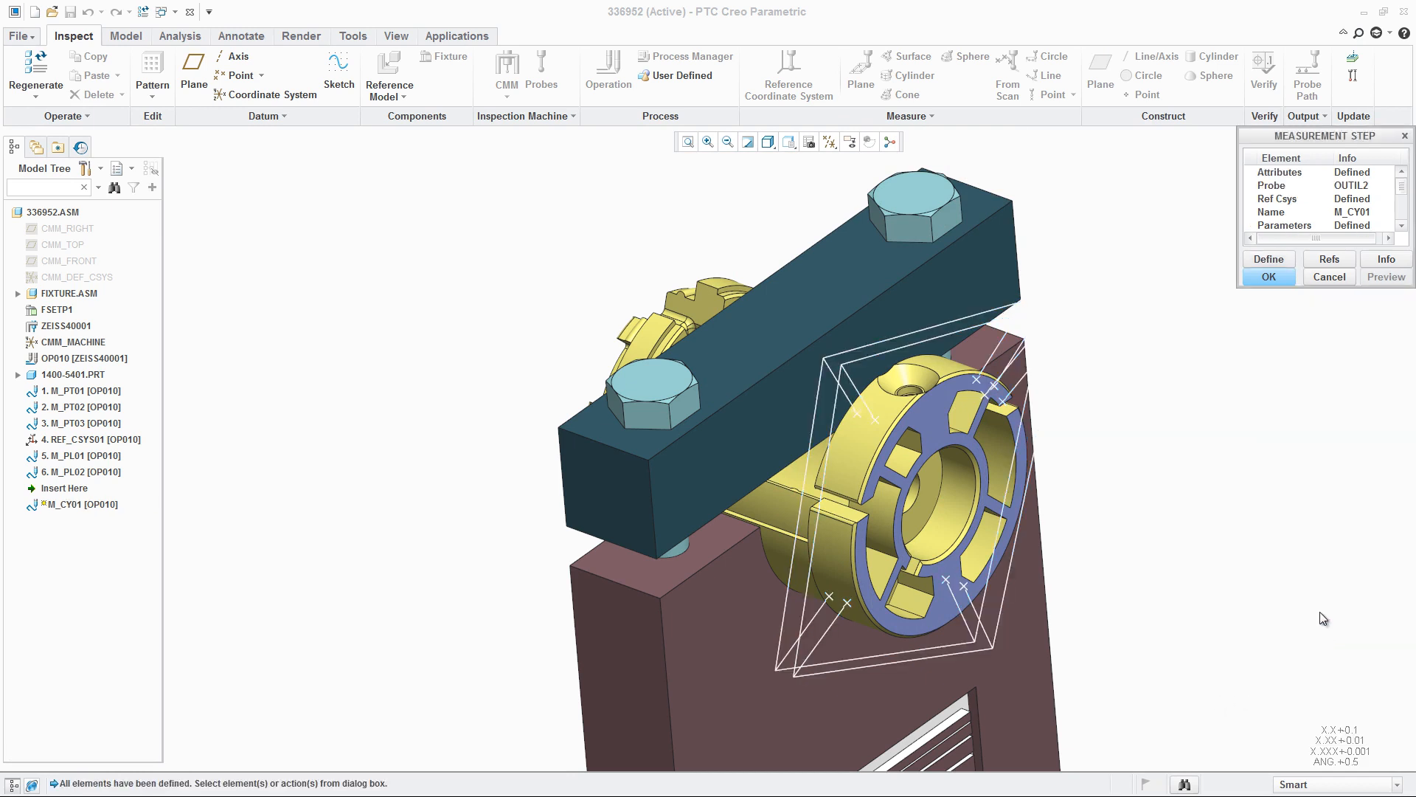
Switch the outer cylinder measurement to the OUTIL2 probe position with roll and pitch angles of 90
{"action": "left_click", "coordinate": [1274, 186]}
{"action": "left_click", "coordinate": [1276, 263]}
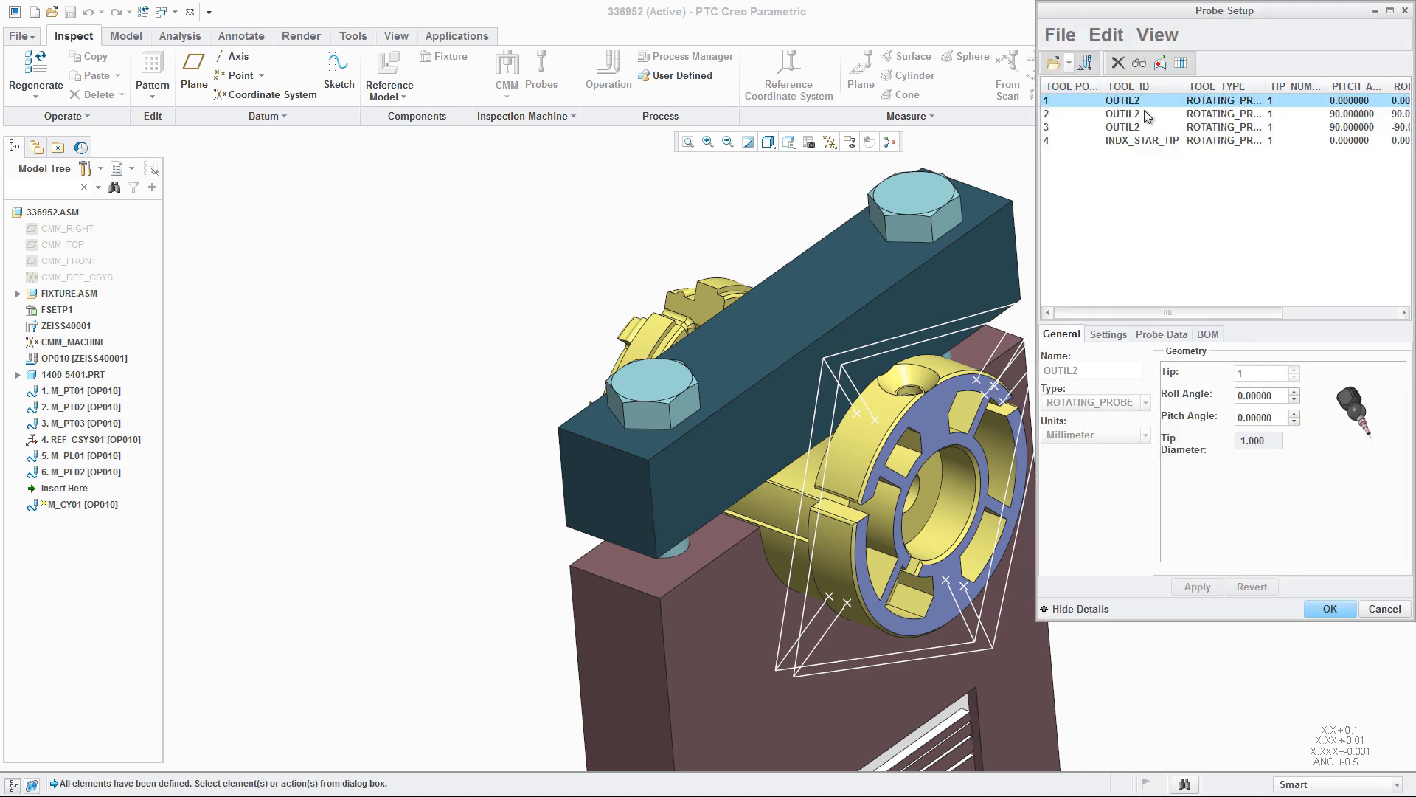
{"action": "left_click", "coordinate": [1122, 114]}
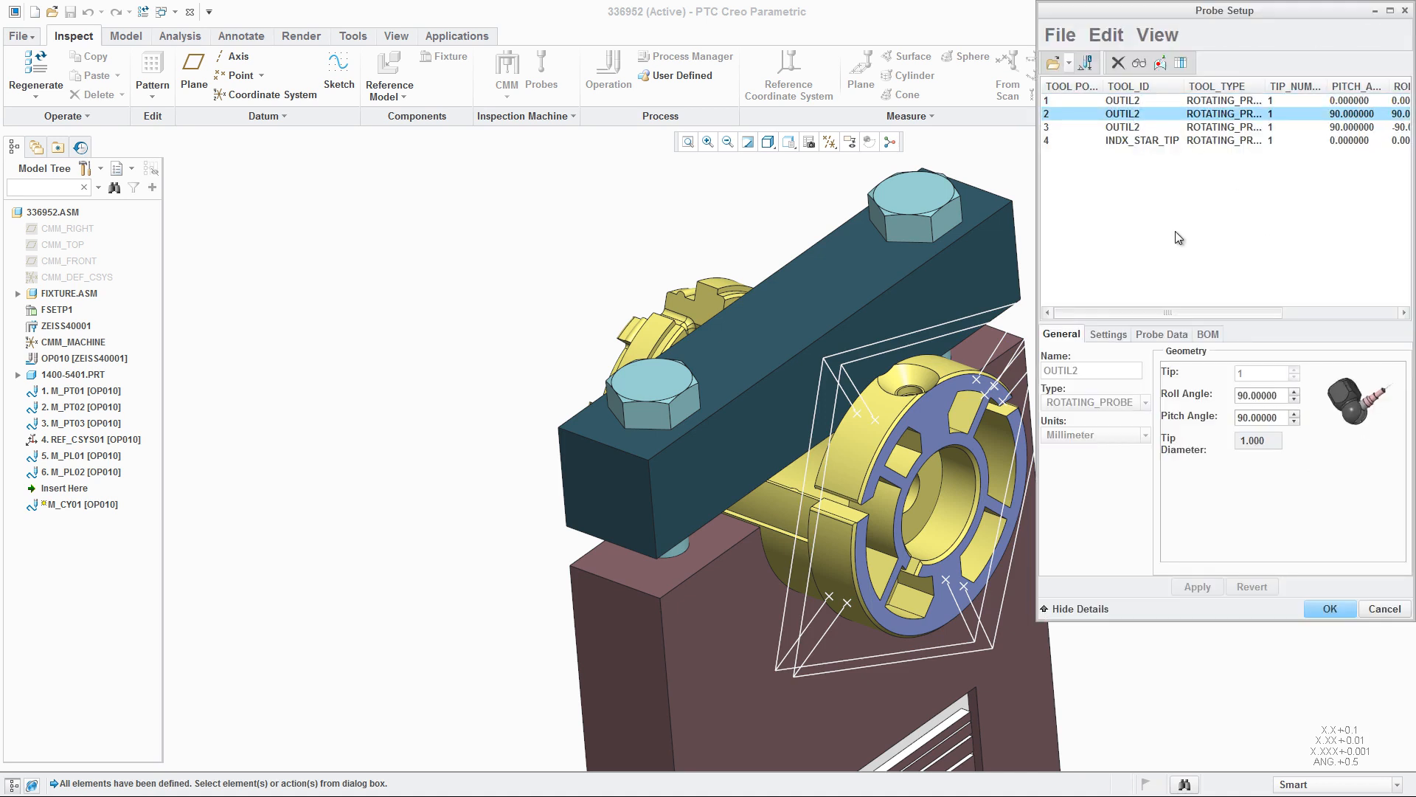
{"action": "left_click", "coordinate": [1330, 609]}
Play the outer cylinder's probe path on screen with the reoriented probe and accept the measurement step
{"action": "left_click", "coordinate": [1286, 226]}
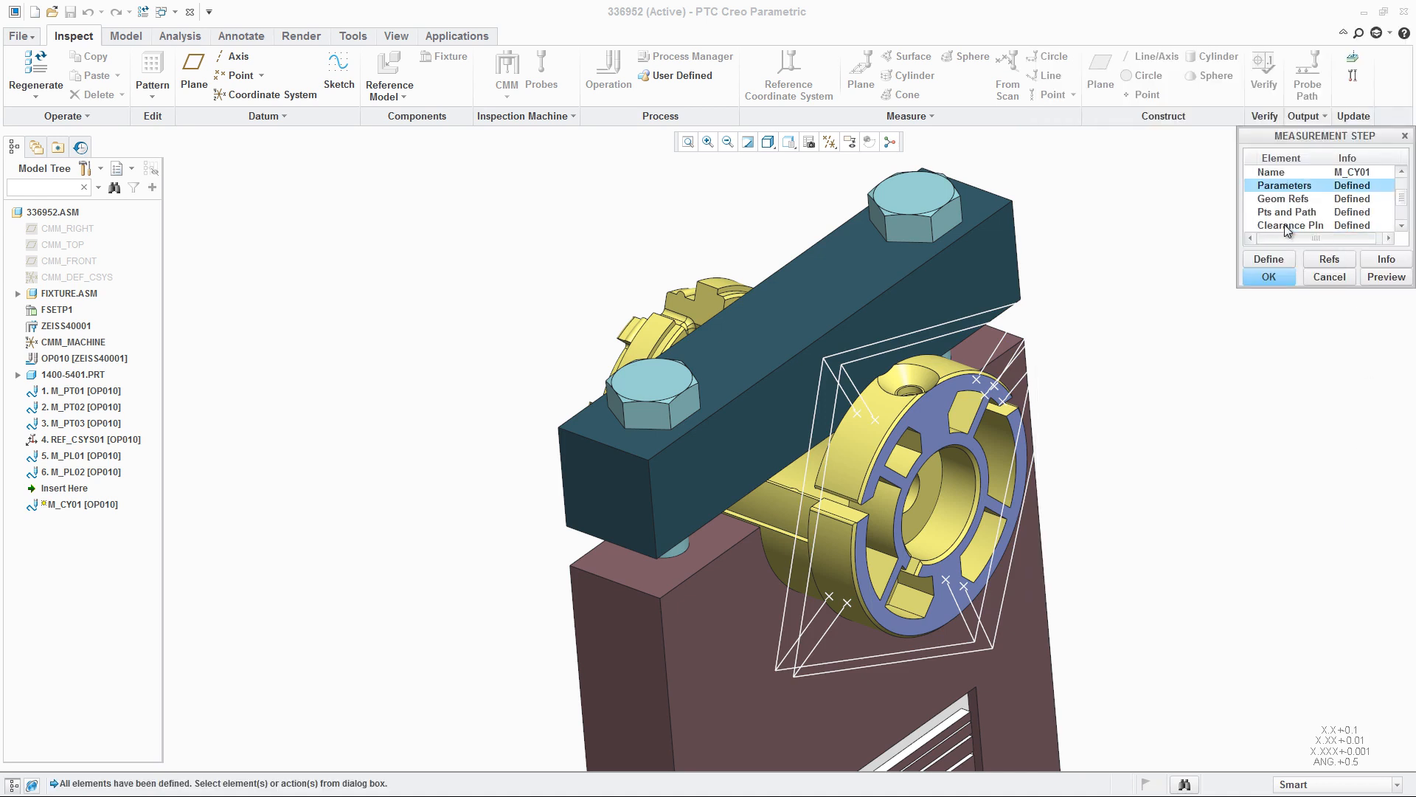
{"action": "left_click", "coordinate": [1285, 214]}
{"action": "left_click", "coordinate": [1287, 259]}
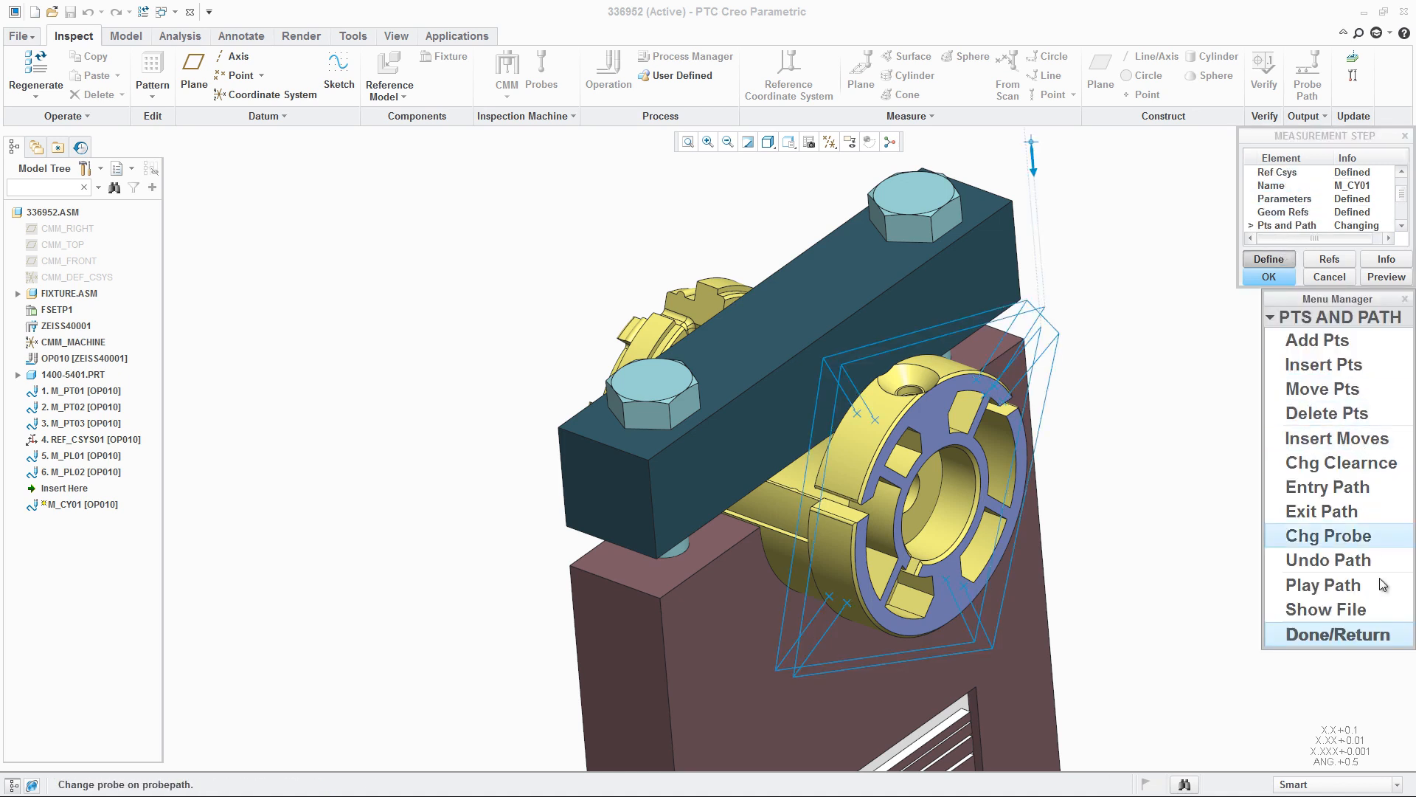
{"action": "left_click", "coordinate": [1359, 586]}
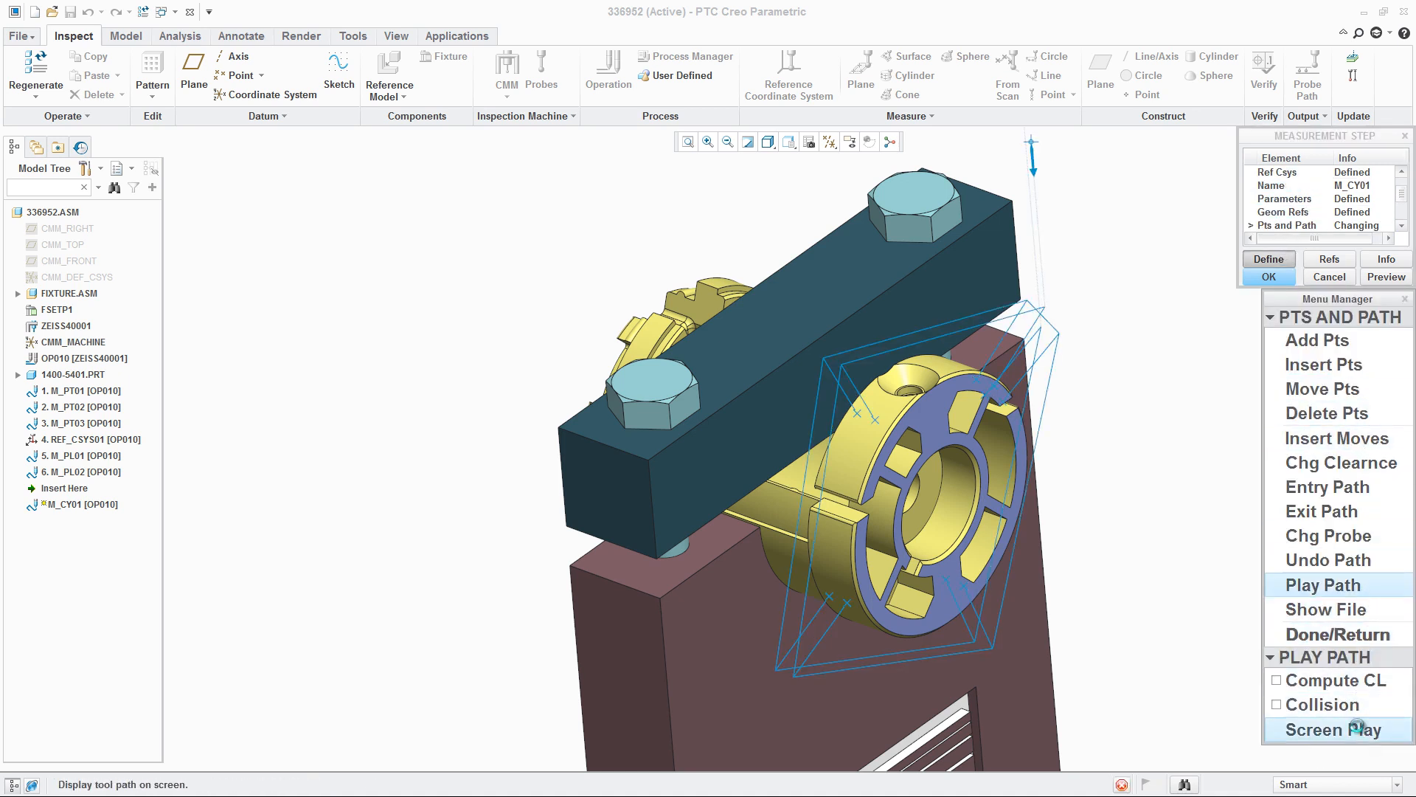
{"action": "left_click", "coordinate": [1333, 728]}
{"action": "left_click", "coordinate": [1390, 383]}
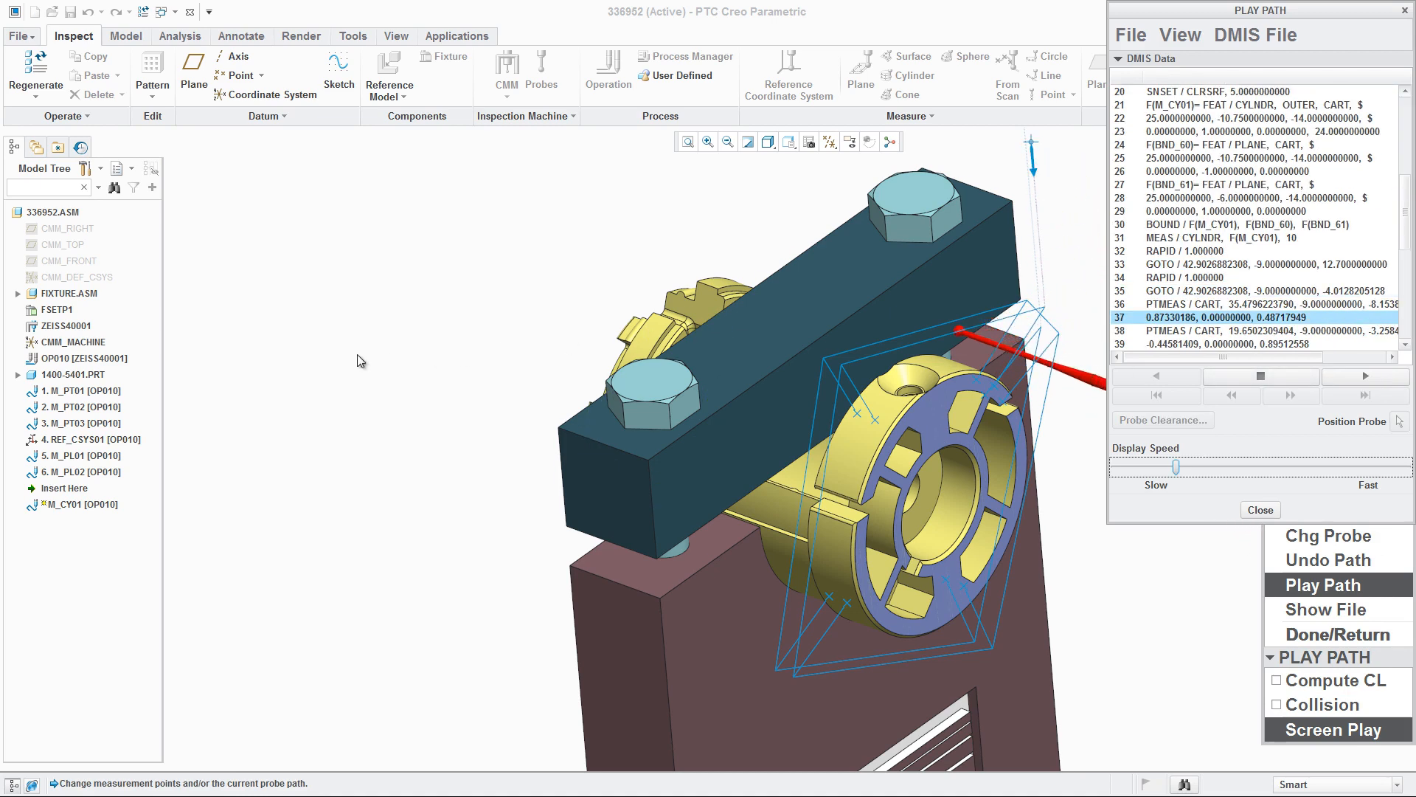
{"action": "scroll", "coordinate": [357, 354], "scroll_direction": "down", "scroll_amount": 3}
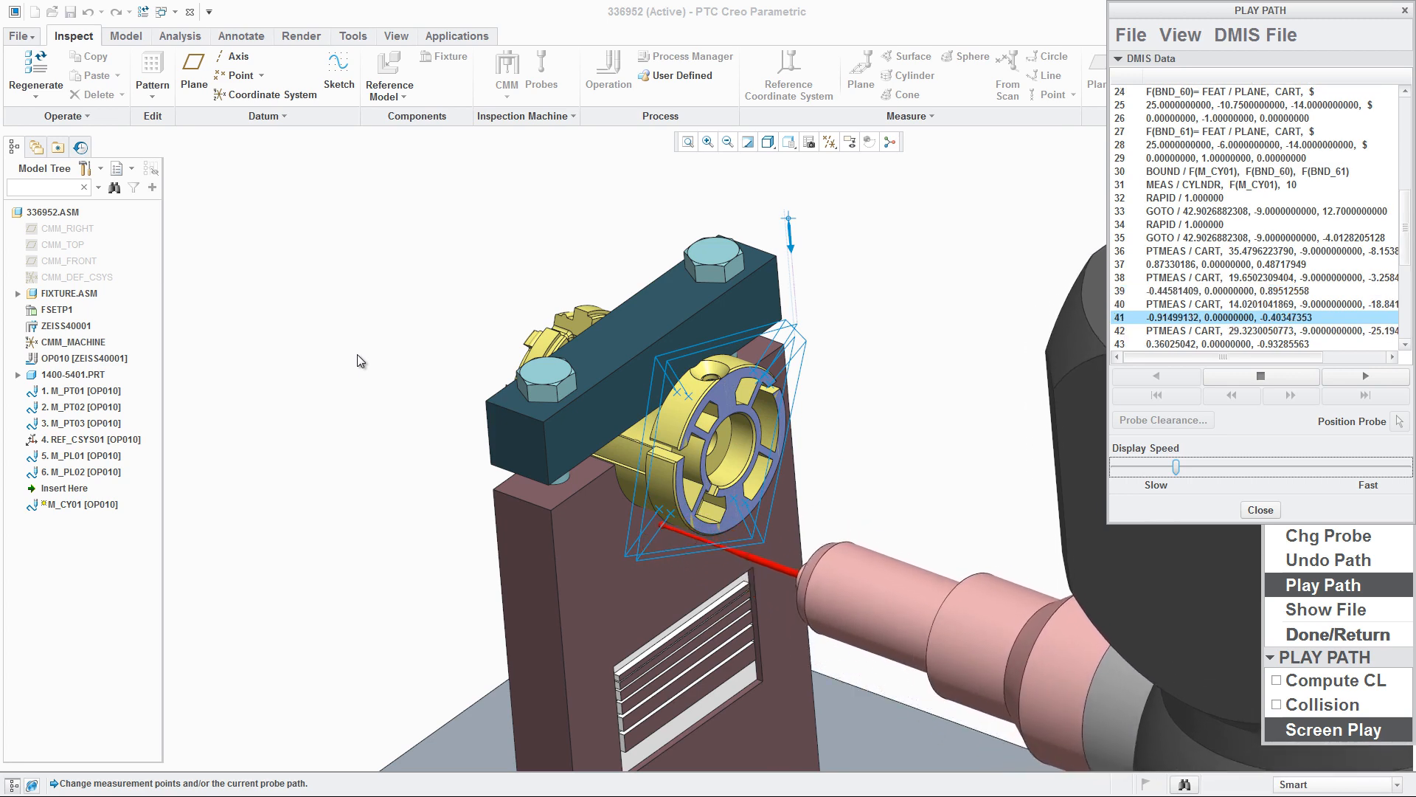
{"action": "left_click", "coordinate": [1246, 376]}
{"action": "left_click", "coordinate": [1261, 510]}
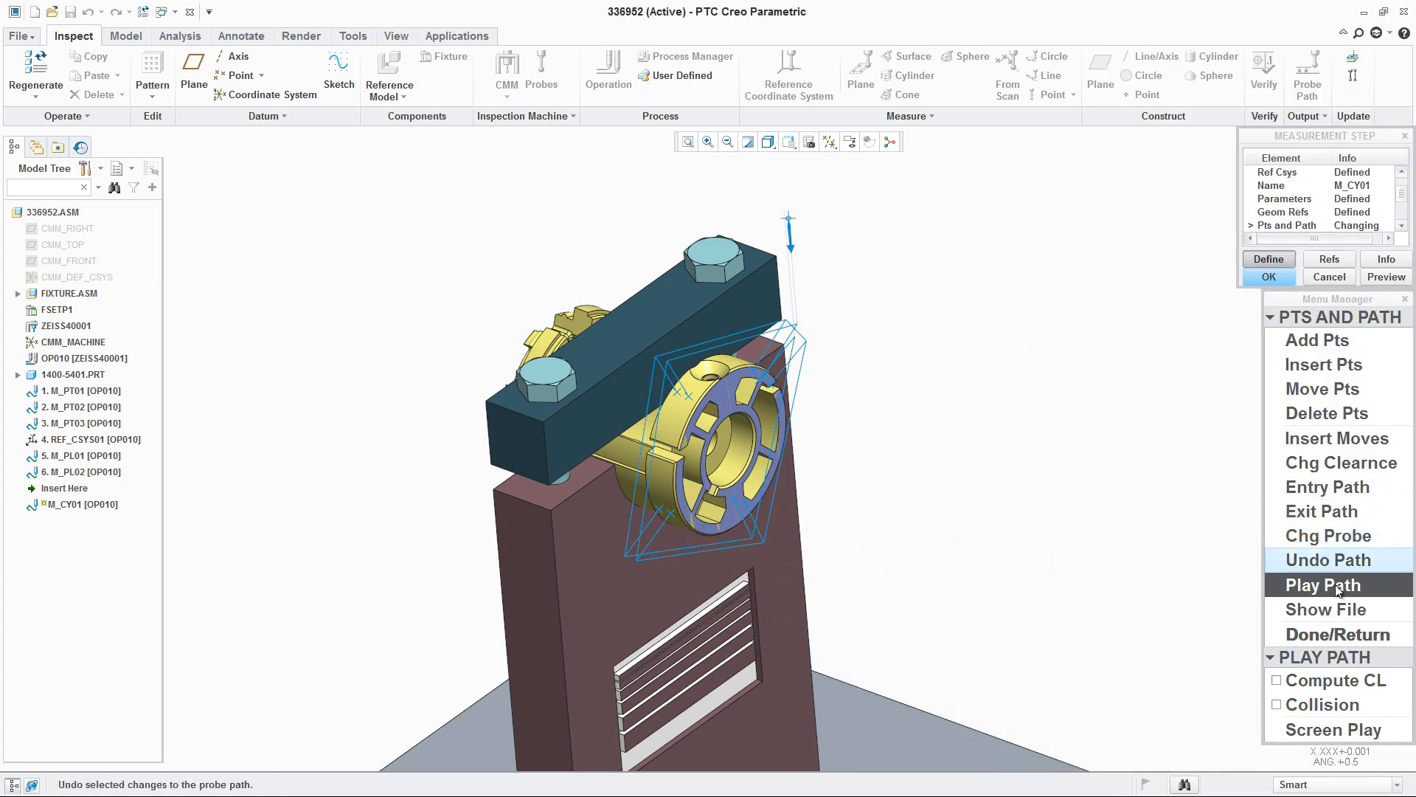
{"action": "left_click", "coordinate": [1356, 632]}
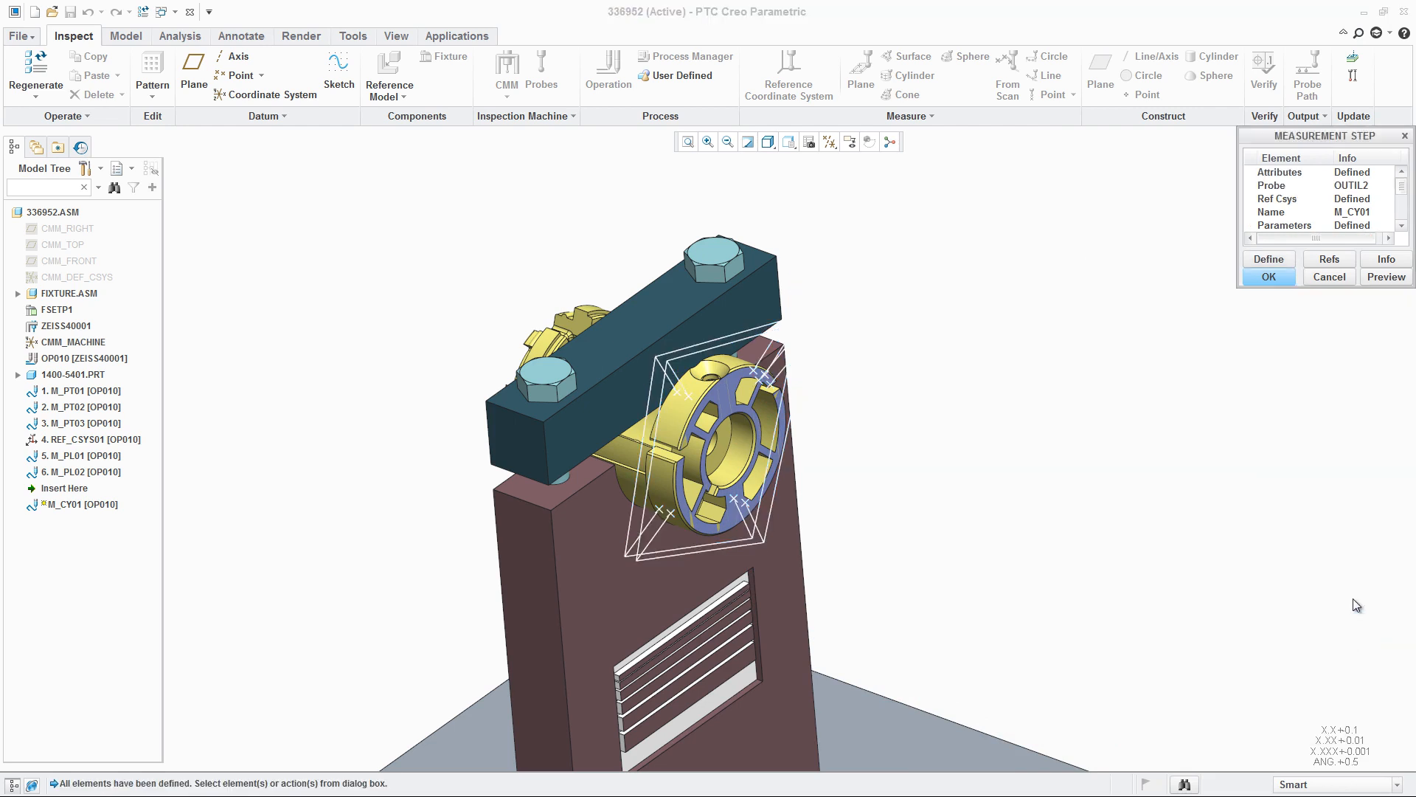
{"action": "left_click", "coordinate": [1269, 276]}
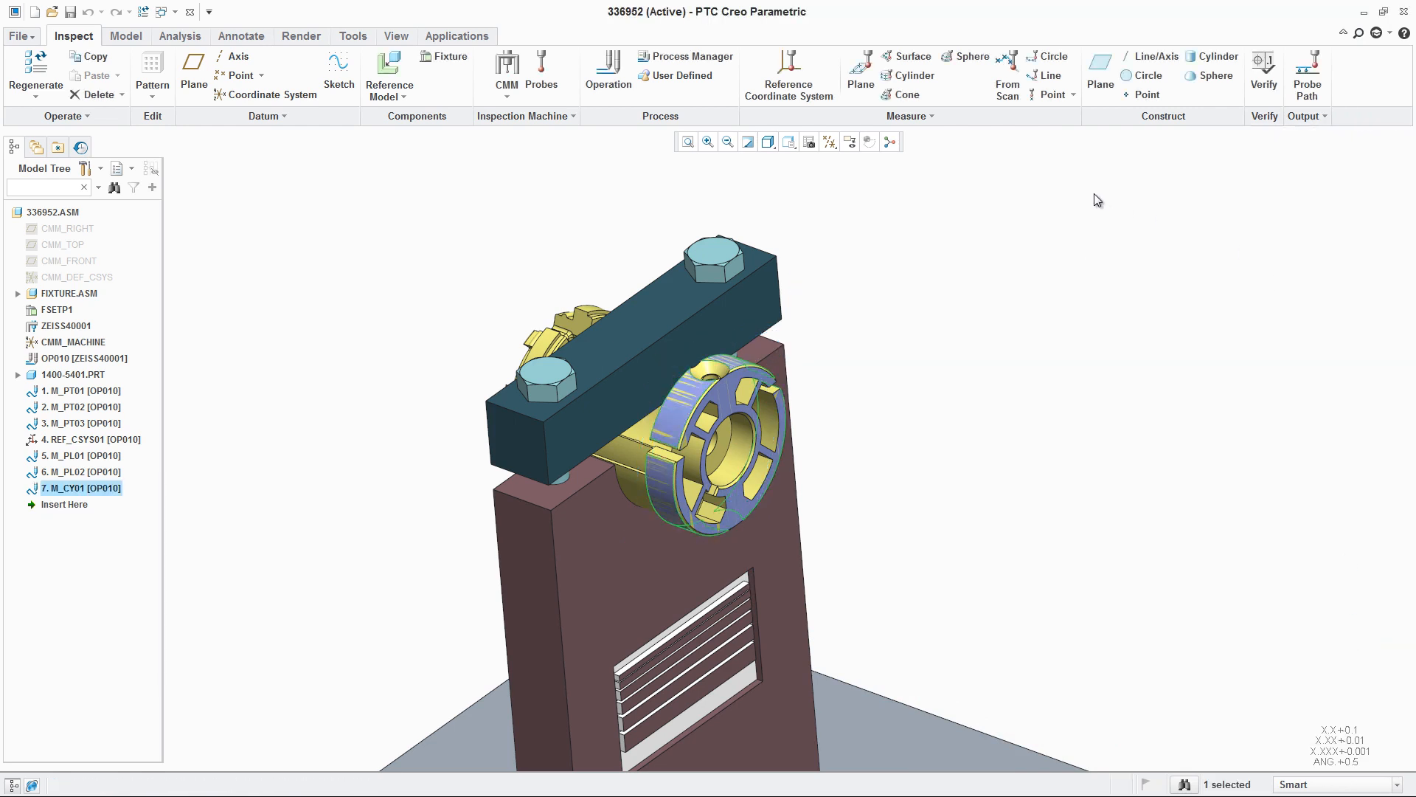
Measure the flange's central bore as a cylinder from the end face, with automatic points: 5 per slice, 2 slices, both offsets 2
{"action": "left_click", "coordinate": [915, 76]}
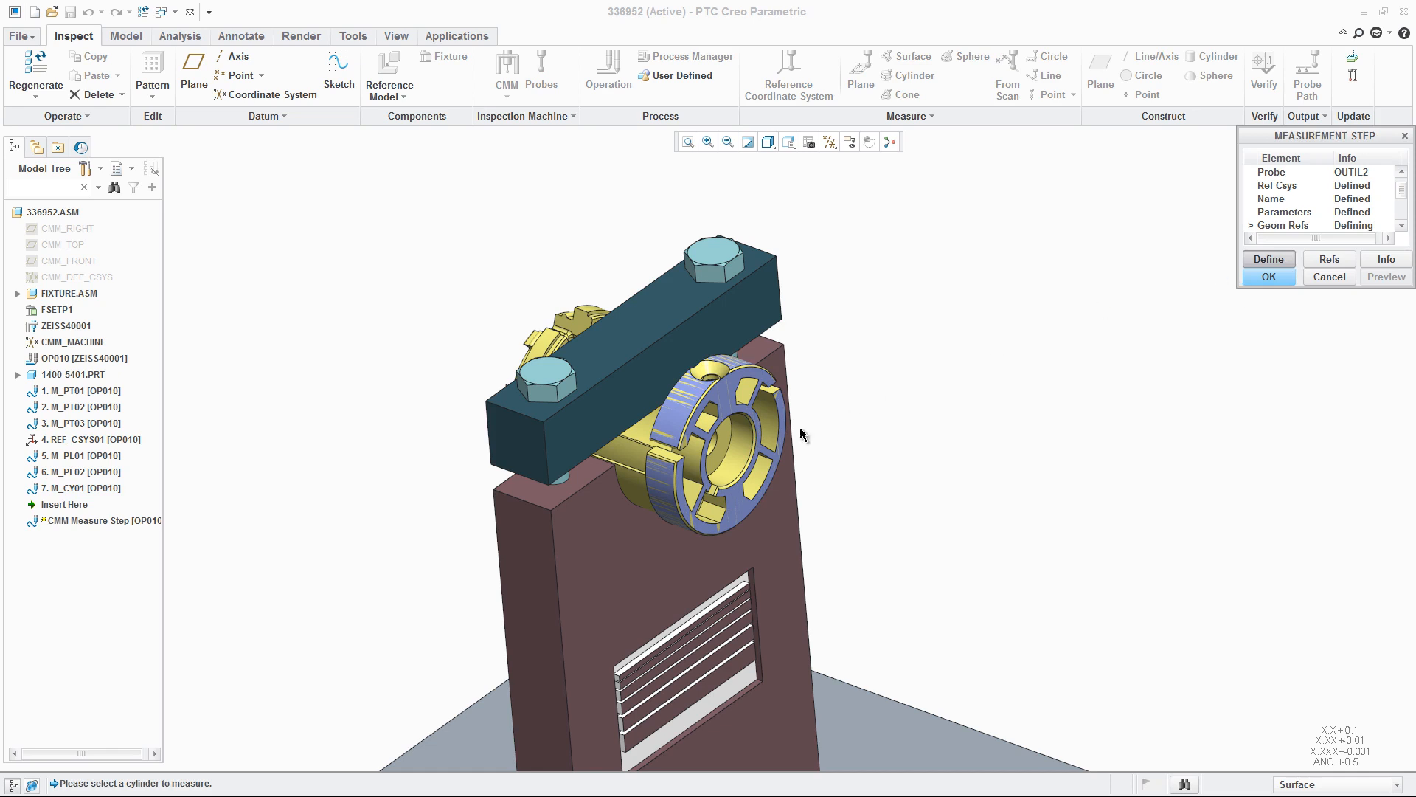
{"action": "left_click", "coordinate": [738, 500]}
{"action": "left_click", "coordinate": [1315, 365]}
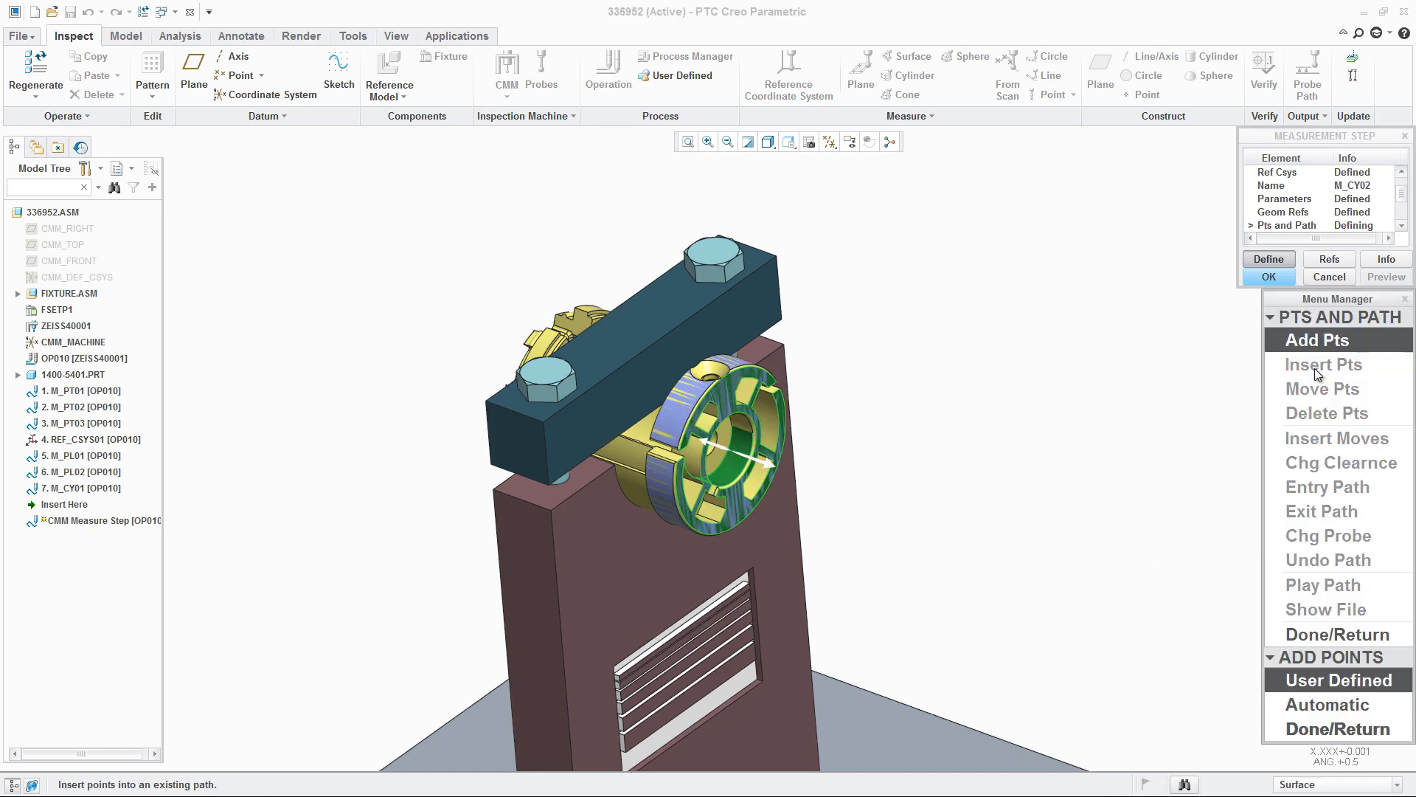
{"action": "left_click", "coordinate": [1329, 707]}
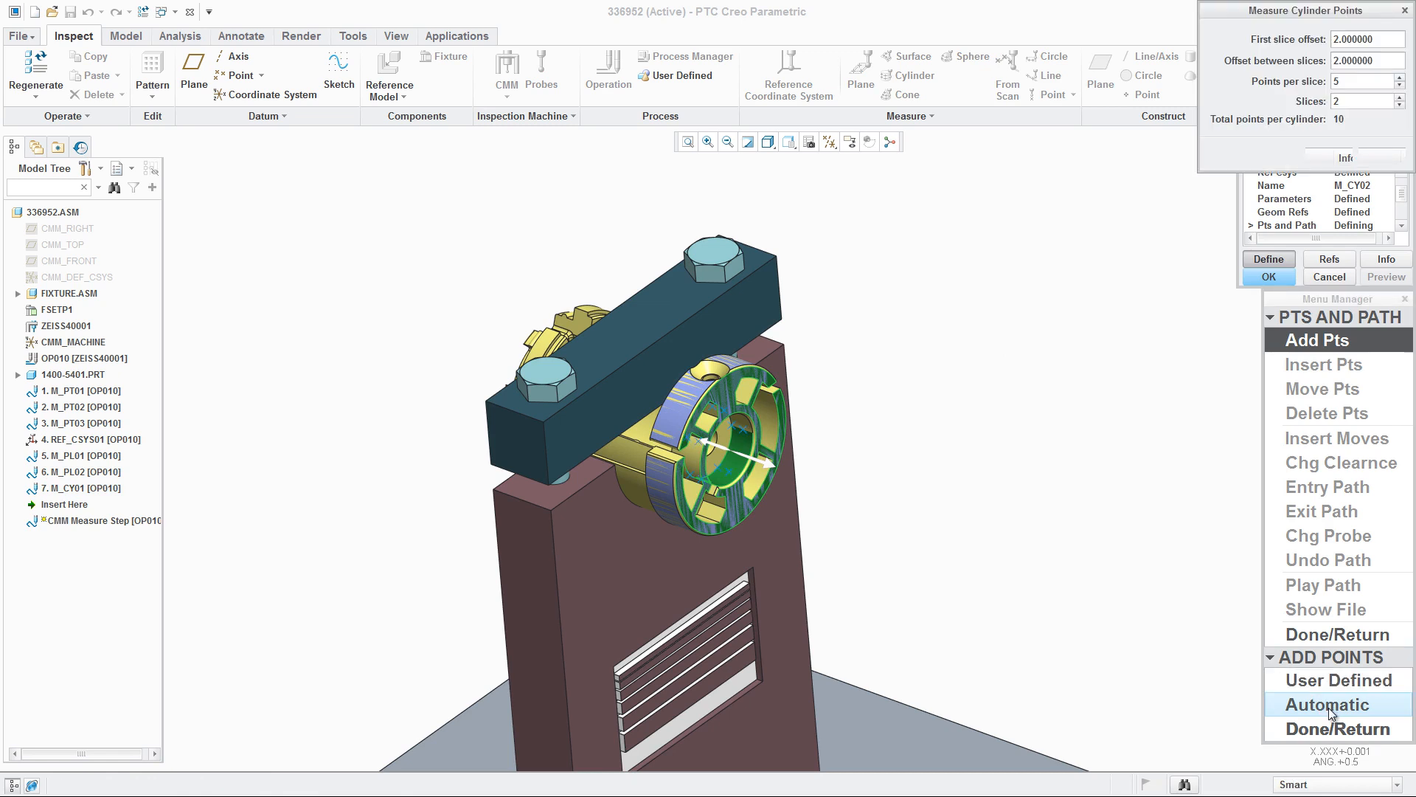
{"action": "left_click", "coordinate": [1334, 157]}
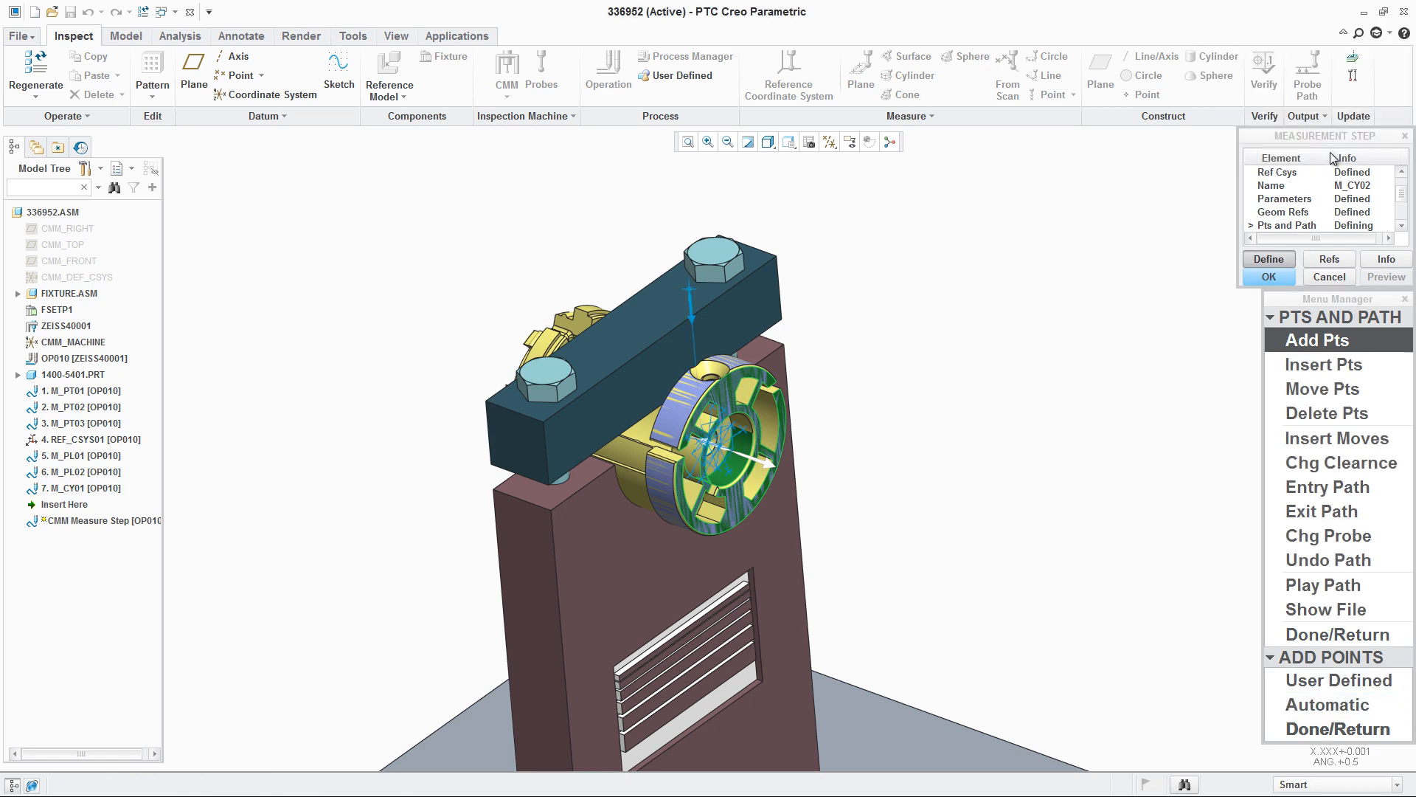
Play the central bore's probe path on screen, raising the display speed, to check how the probe enters and leaves
{"action": "left_click", "coordinate": [1340, 586]}
{"action": "left_click", "coordinate": [1343, 729]}
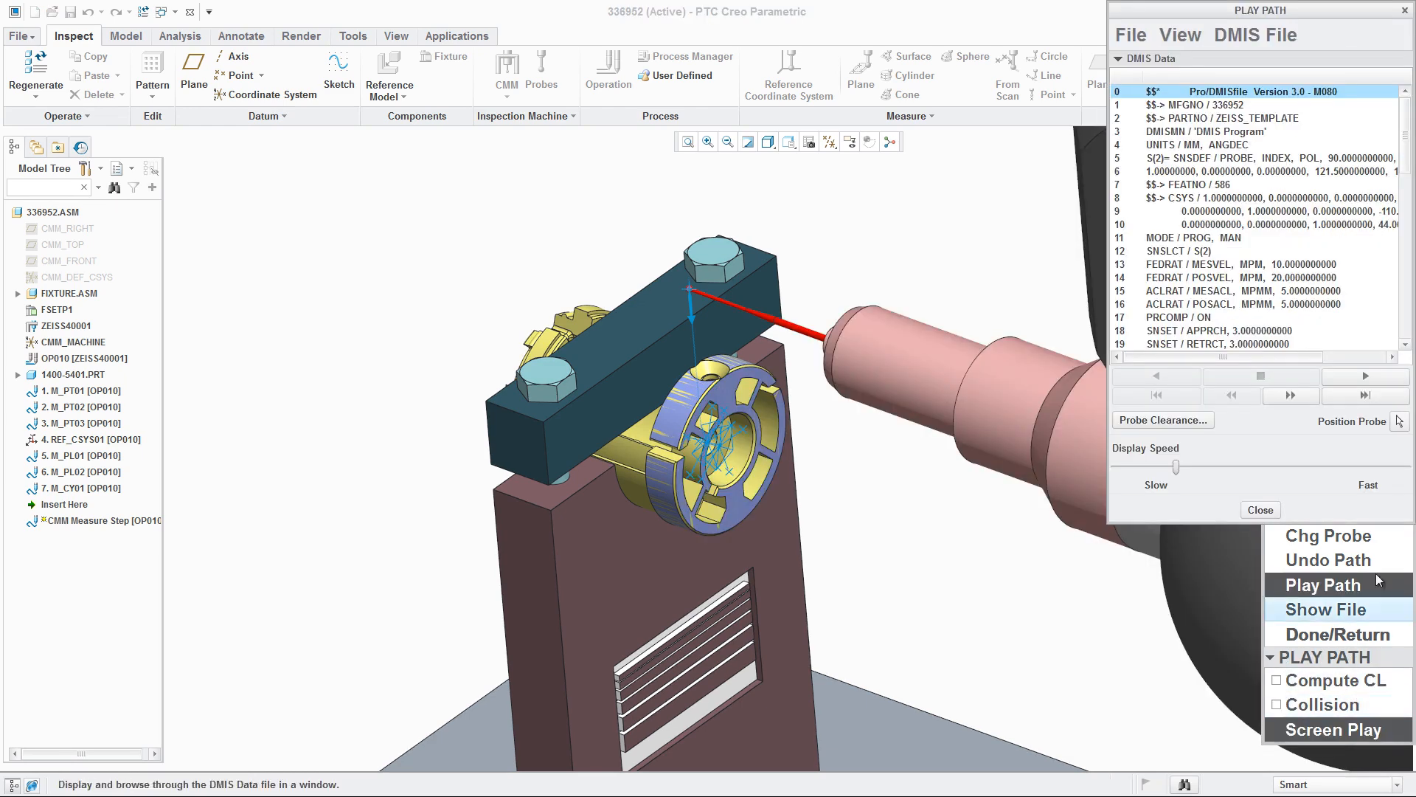
{"action": "left_click", "coordinate": [1366, 376]}
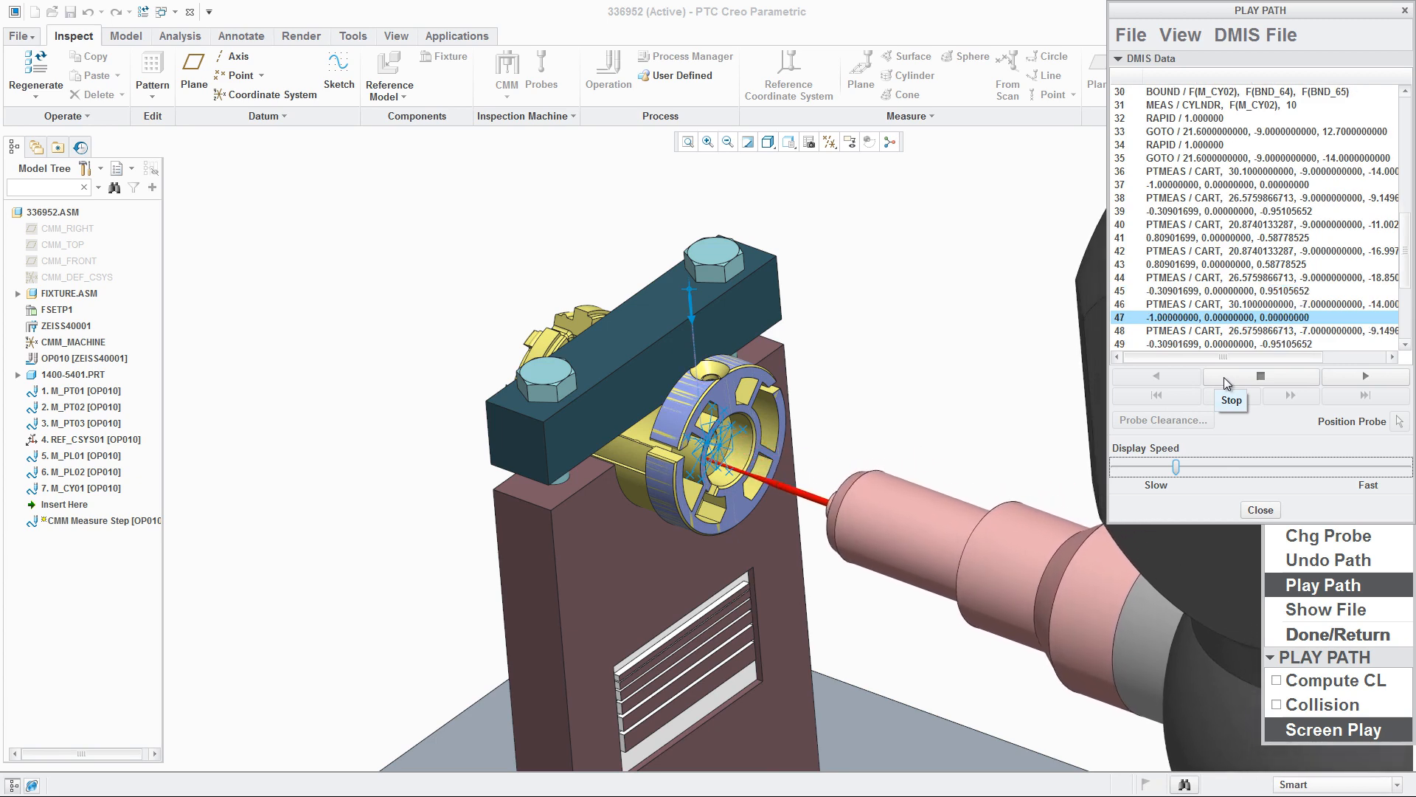
{"action": "left_click_drag", "start_coordinate": [1176, 466], "coordinate": [1217, 470]}
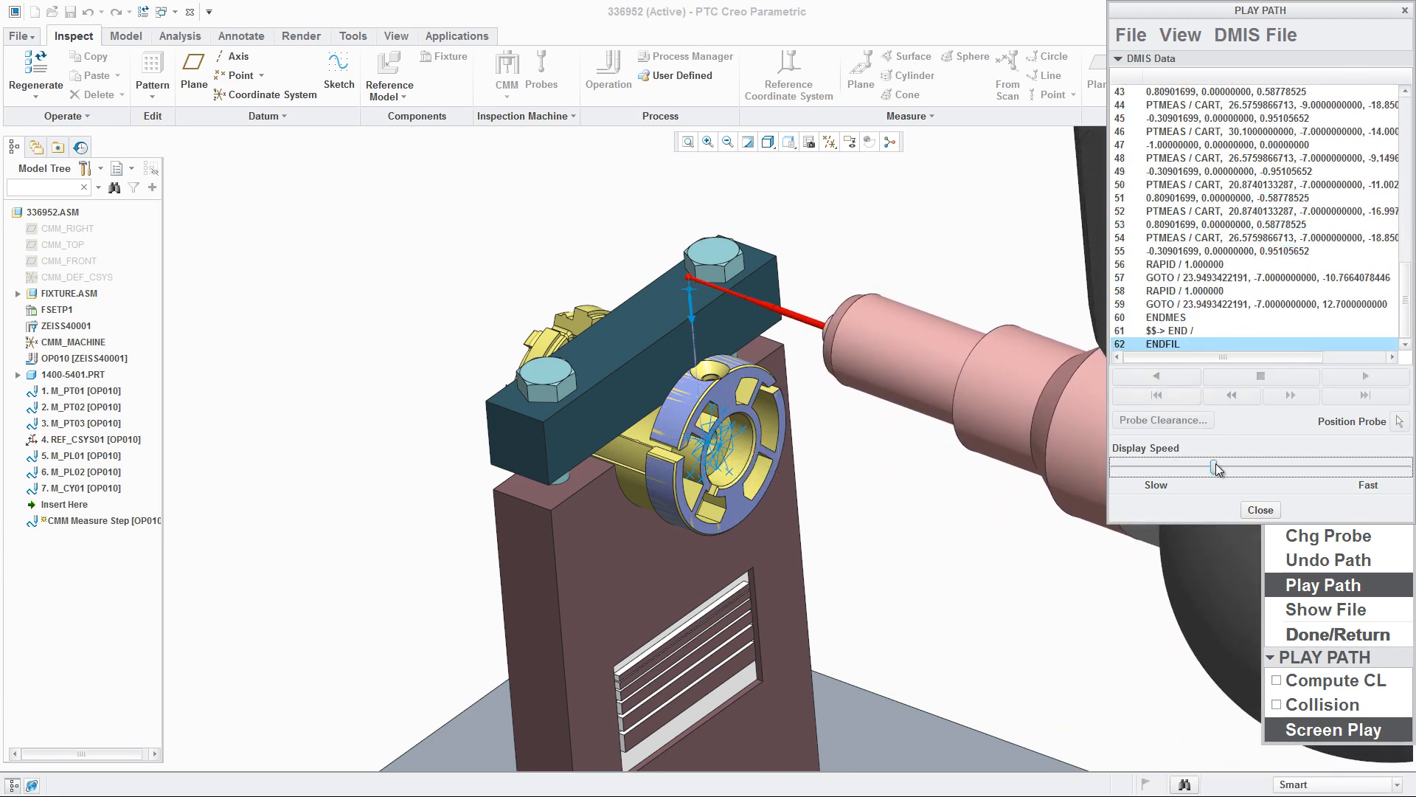
{"action": "left_click", "coordinate": [1260, 509]}
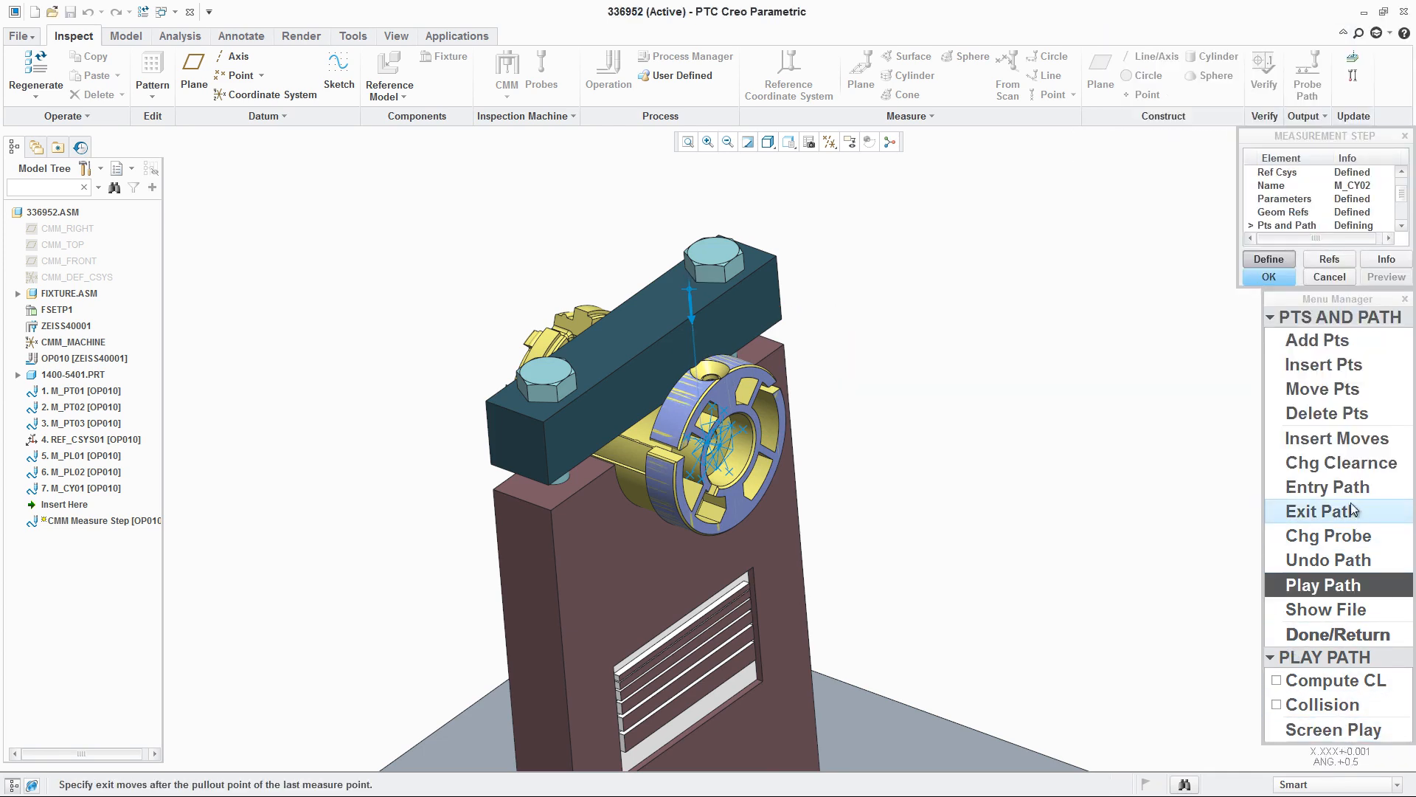
Add an entry path to the bore measurement using a Go Delta move with a Y increment of -25
{"action": "left_click", "coordinate": [1327, 487]}
{"action": "left_click", "coordinate": [1329, 680]}
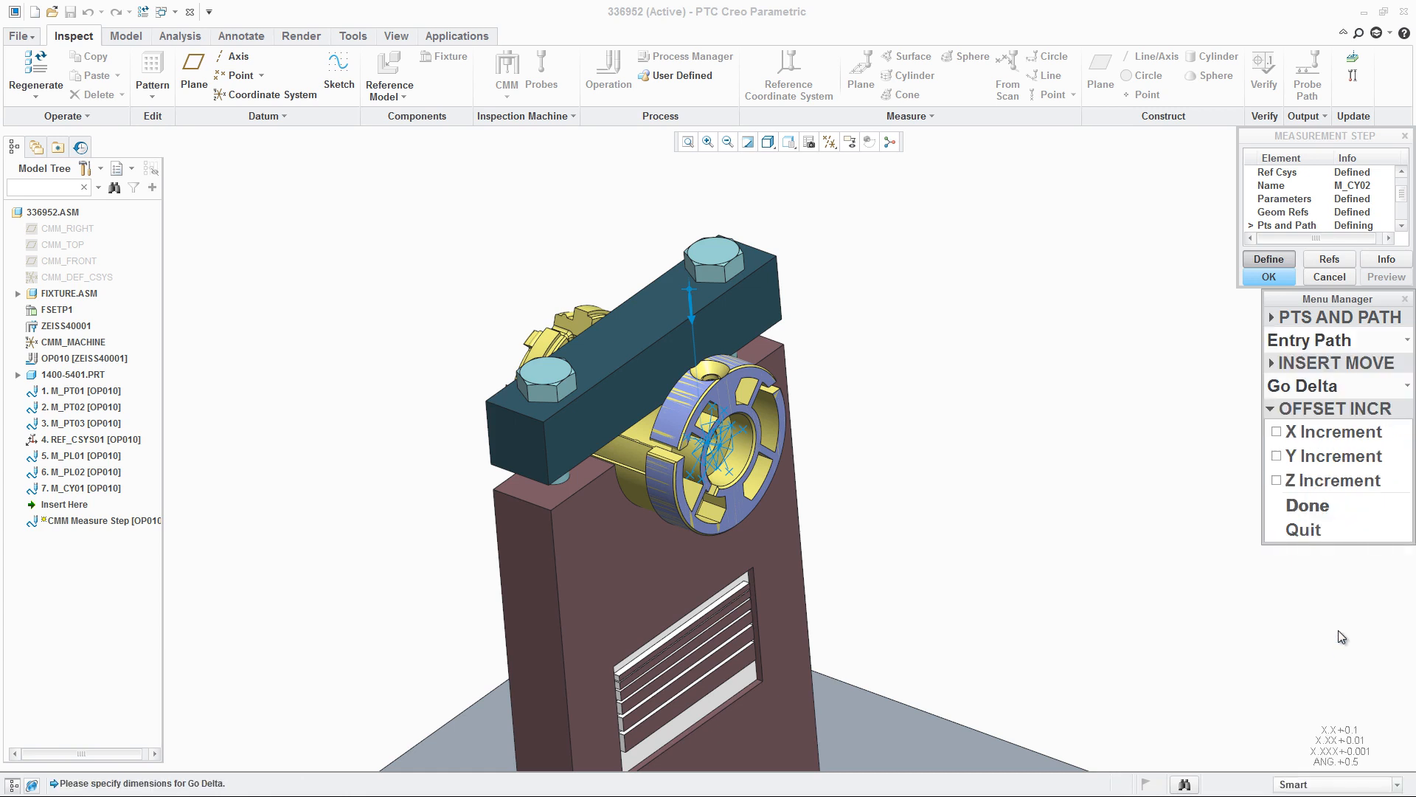
{"action": "left_click", "coordinate": [1326, 457]}
{"action": "left_click", "coordinate": [1309, 506]}
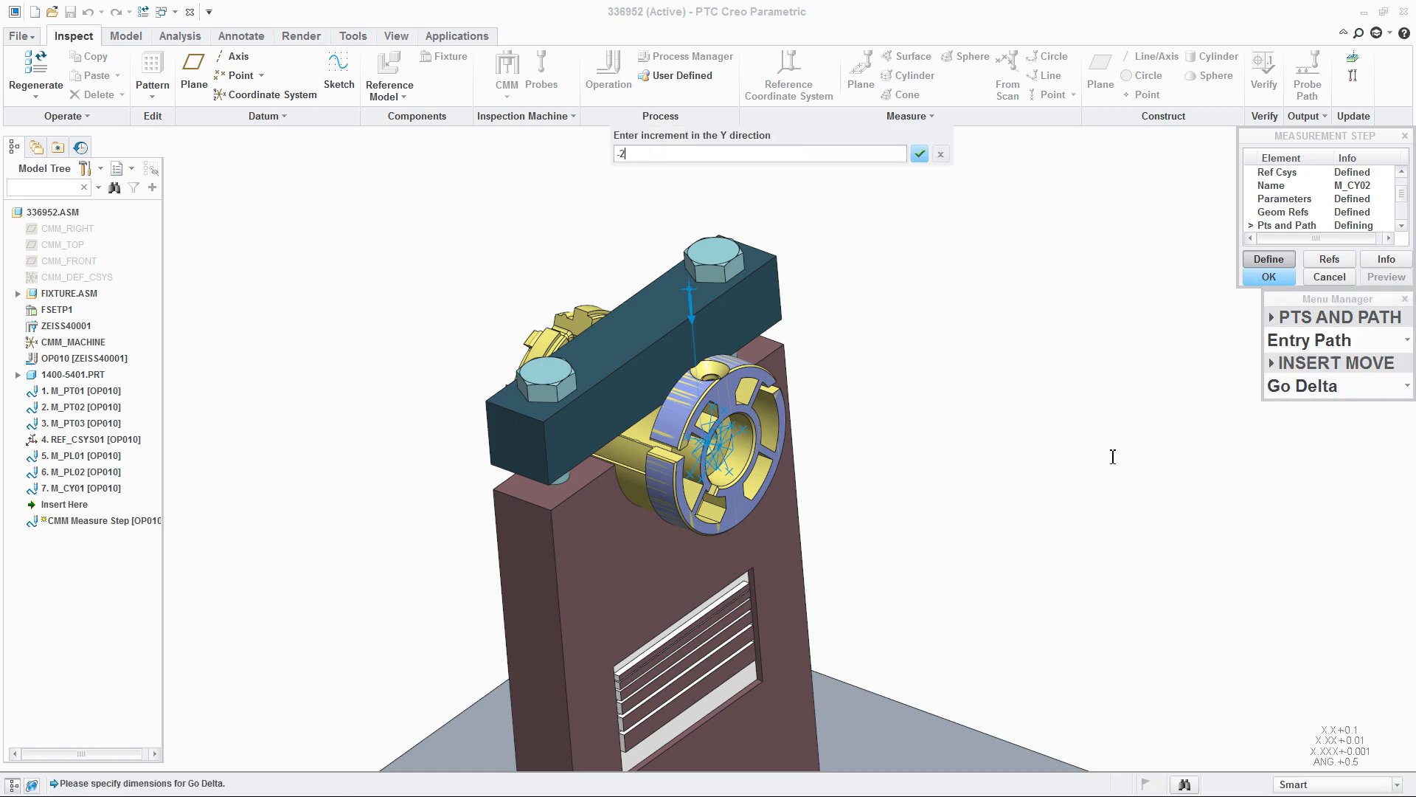
{"action": "key", "text": "Return"}
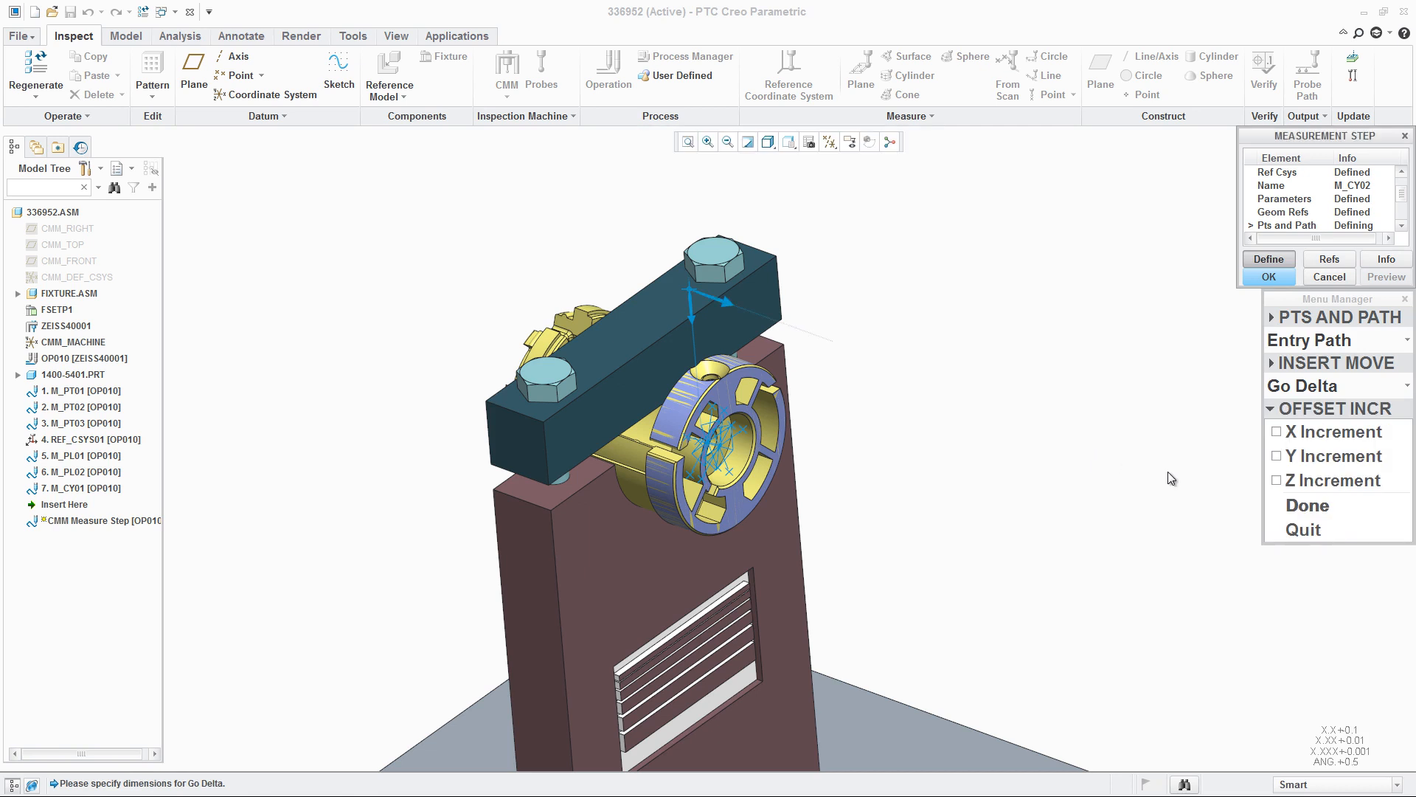
{"action": "left_click", "coordinate": [1311, 505]}
Add an exit path to the bore measurement using a Go Delta move with a Y increment of -25
{"action": "left_click", "coordinate": [1346, 520]}
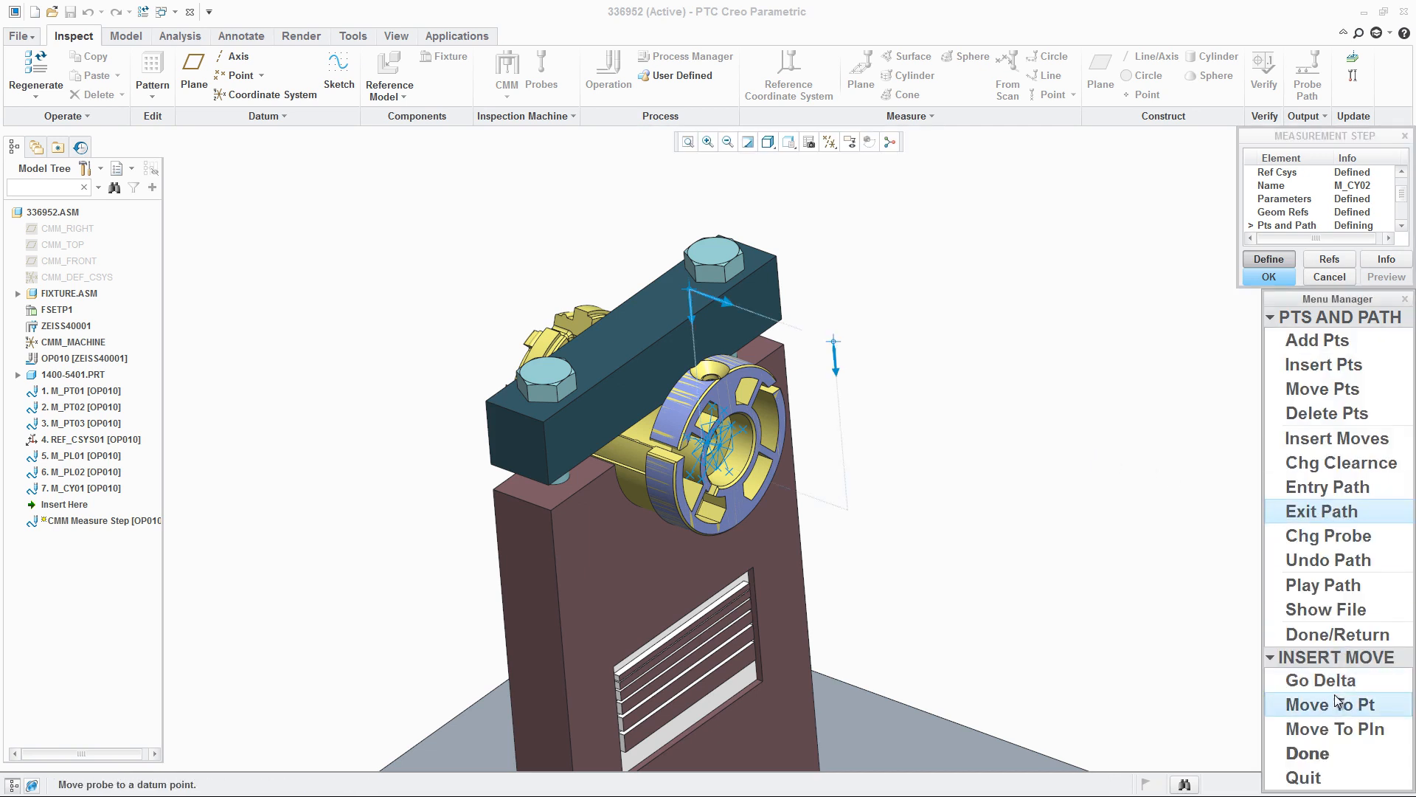
{"action": "left_click", "coordinate": [1335, 680]}
{"action": "left_click", "coordinate": [1305, 457]}
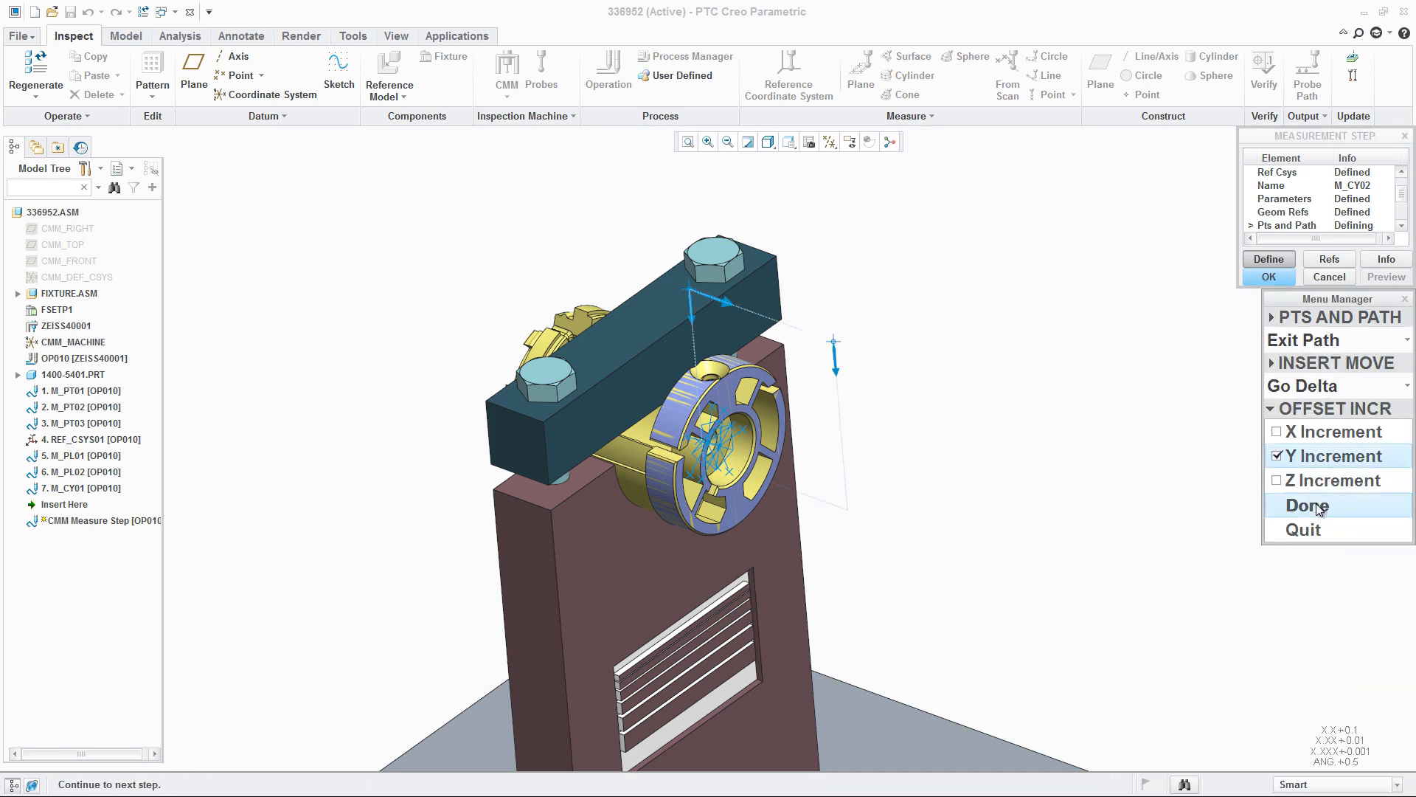
{"action": "left_click", "coordinate": [1308, 506]}
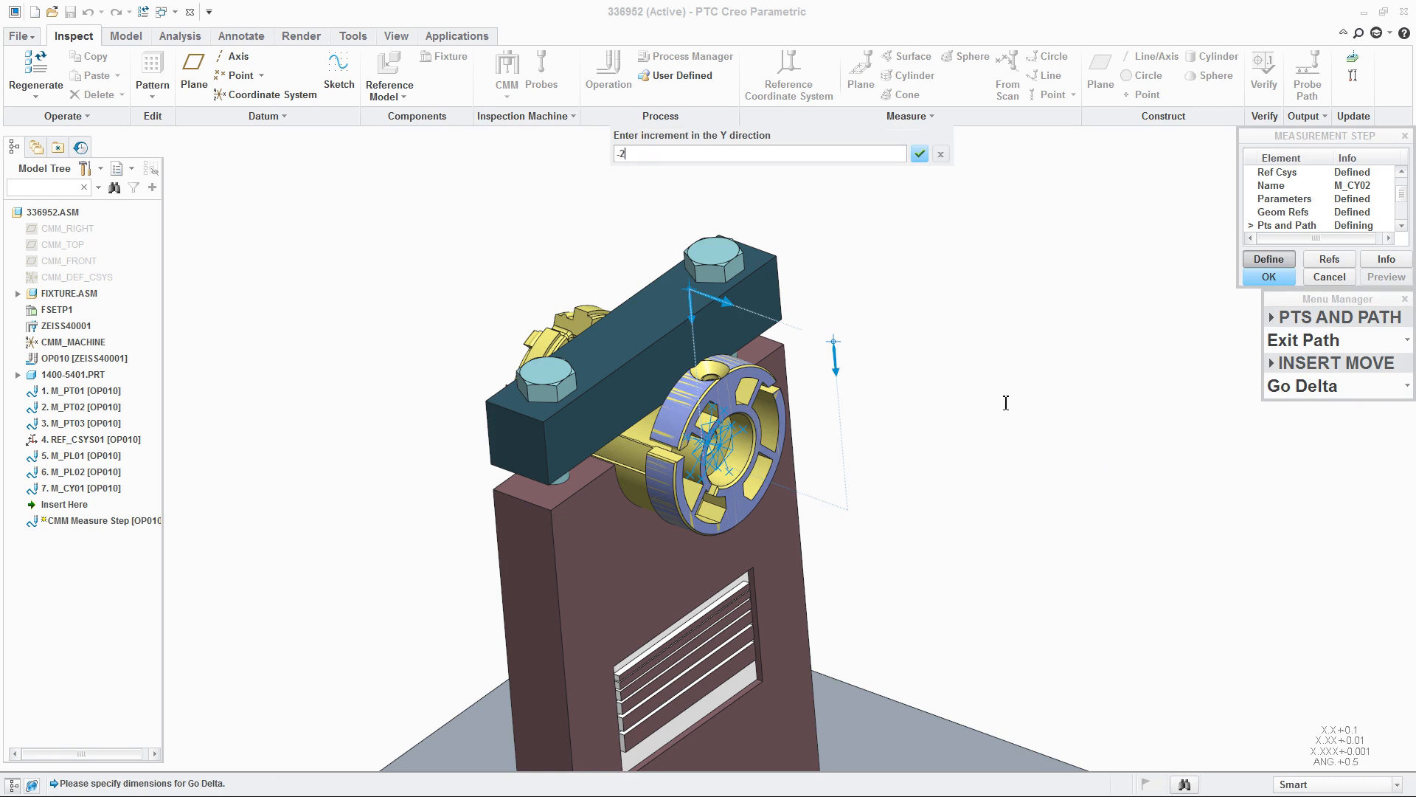
{"action": "key", "text": "Return"}
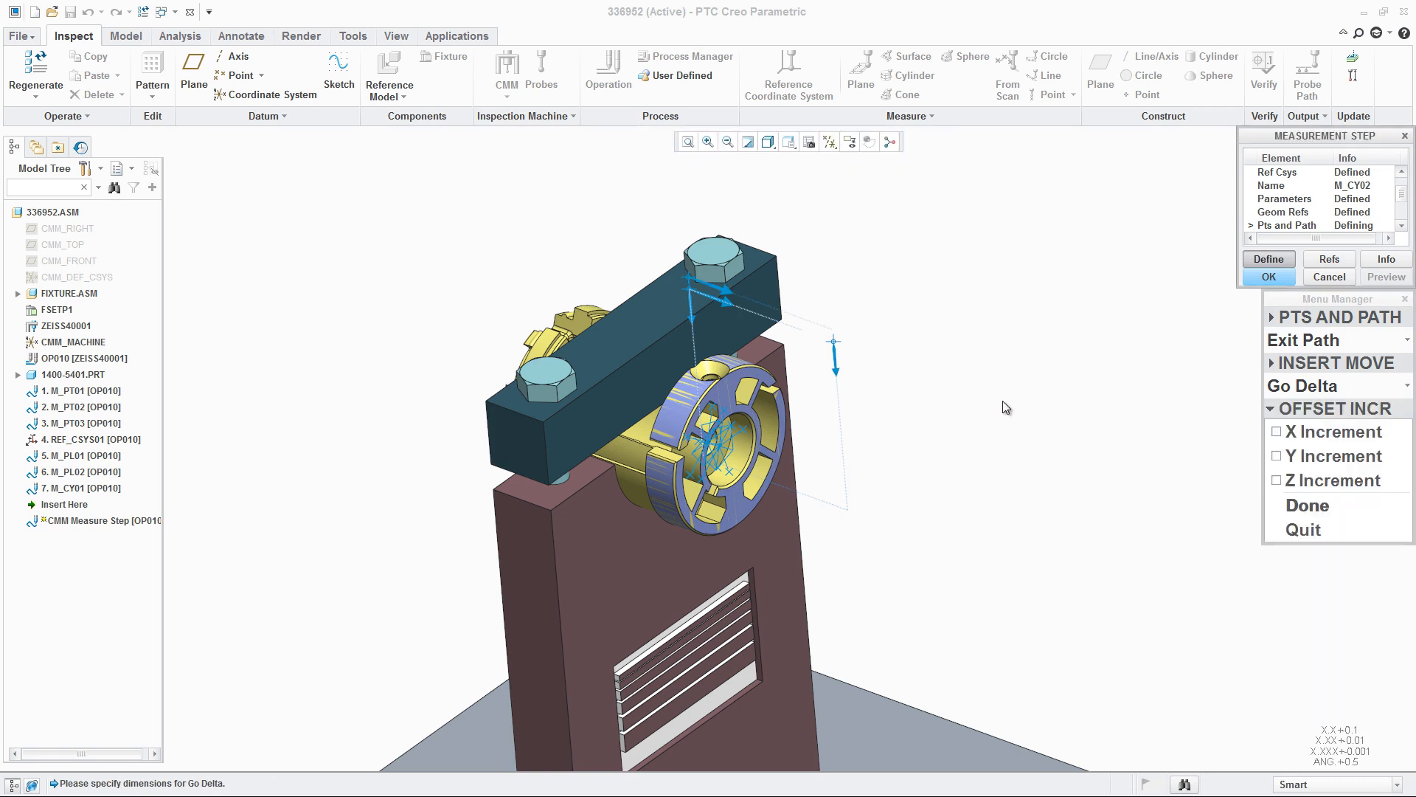
{"action": "left_click", "coordinate": [1328, 503]}
Play the bore's probe path with its entry and exit moves, finish the path and accept the cylinder measurement
{"action": "left_click", "coordinate": [1350, 583]}
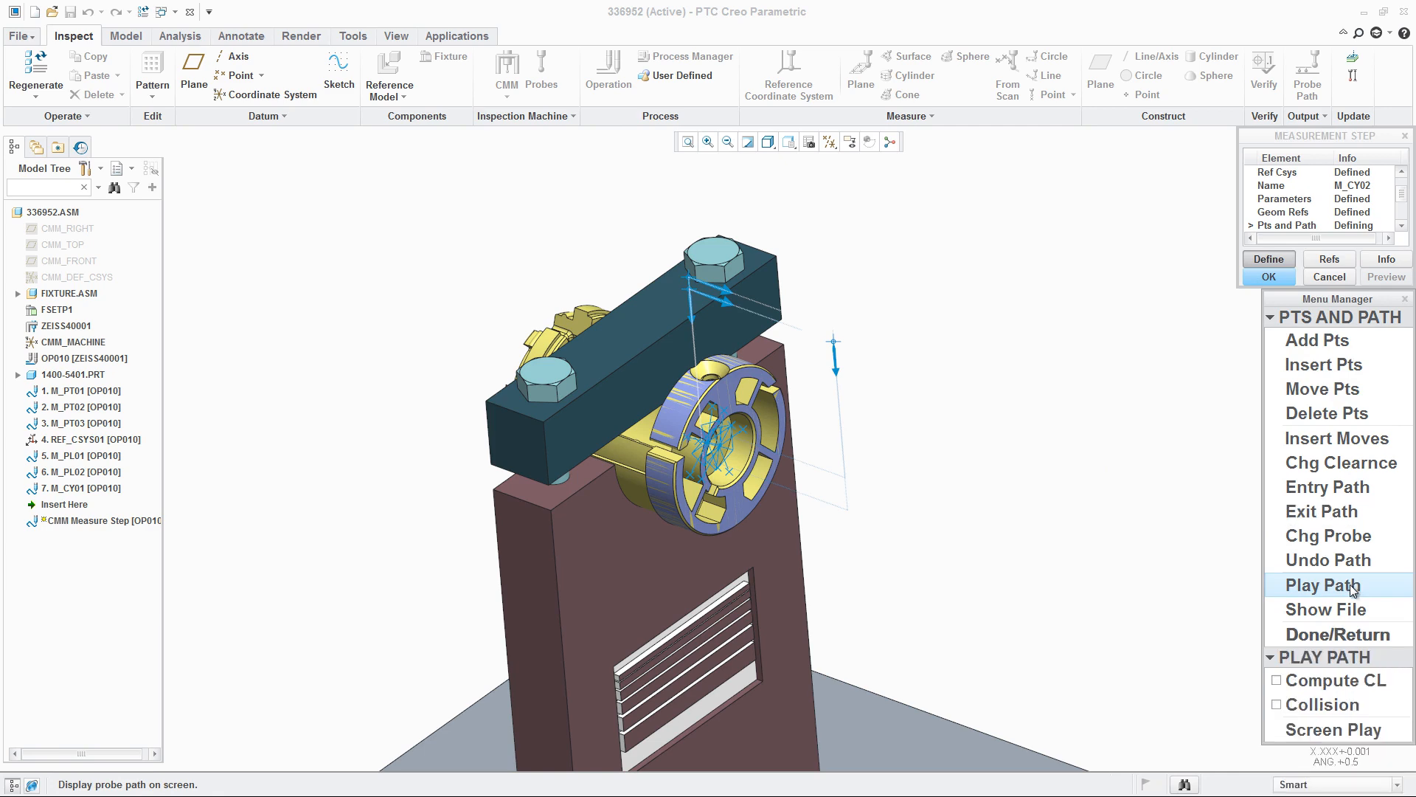
{"action": "left_click", "coordinate": [1360, 728]}
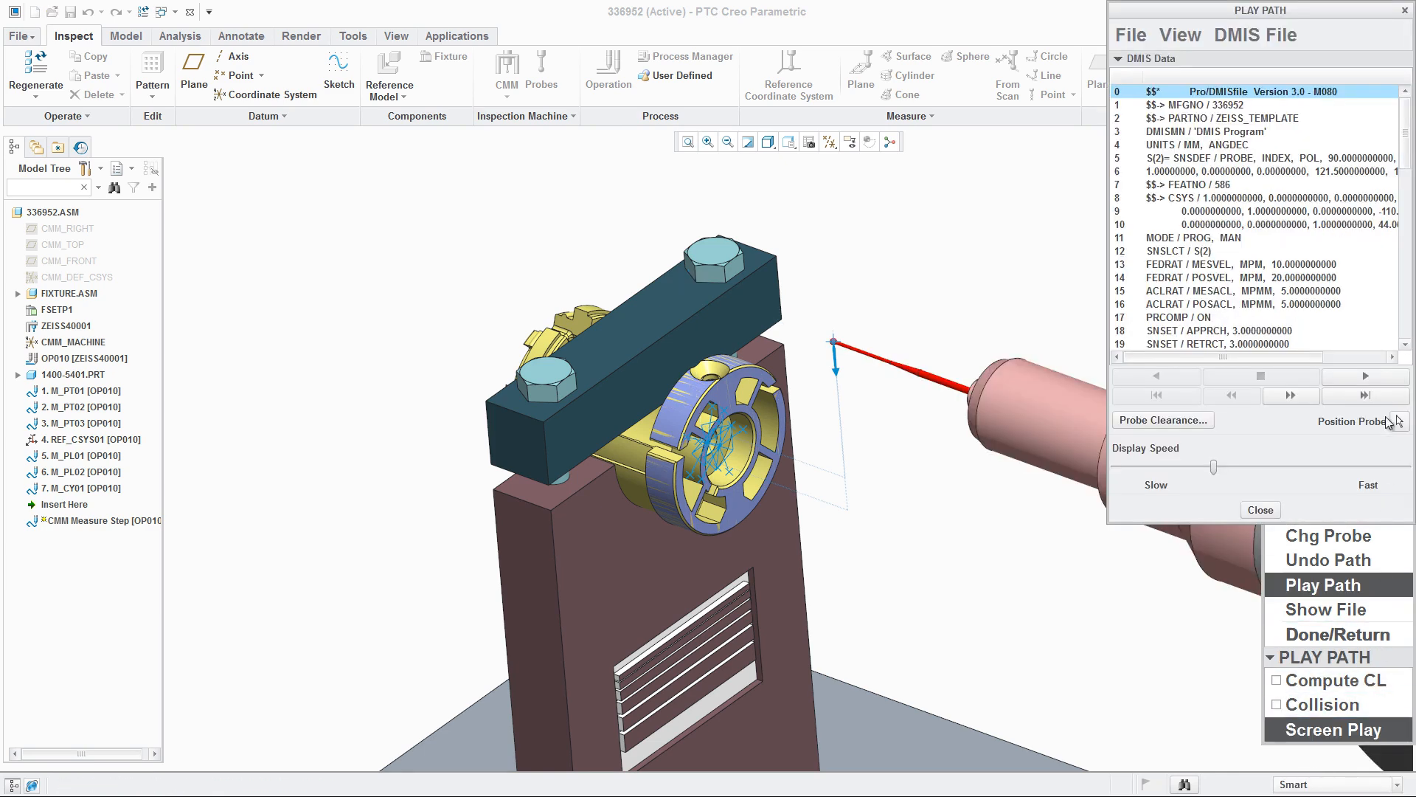
{"action": "left_click", "coordinate": [1374, 378]}
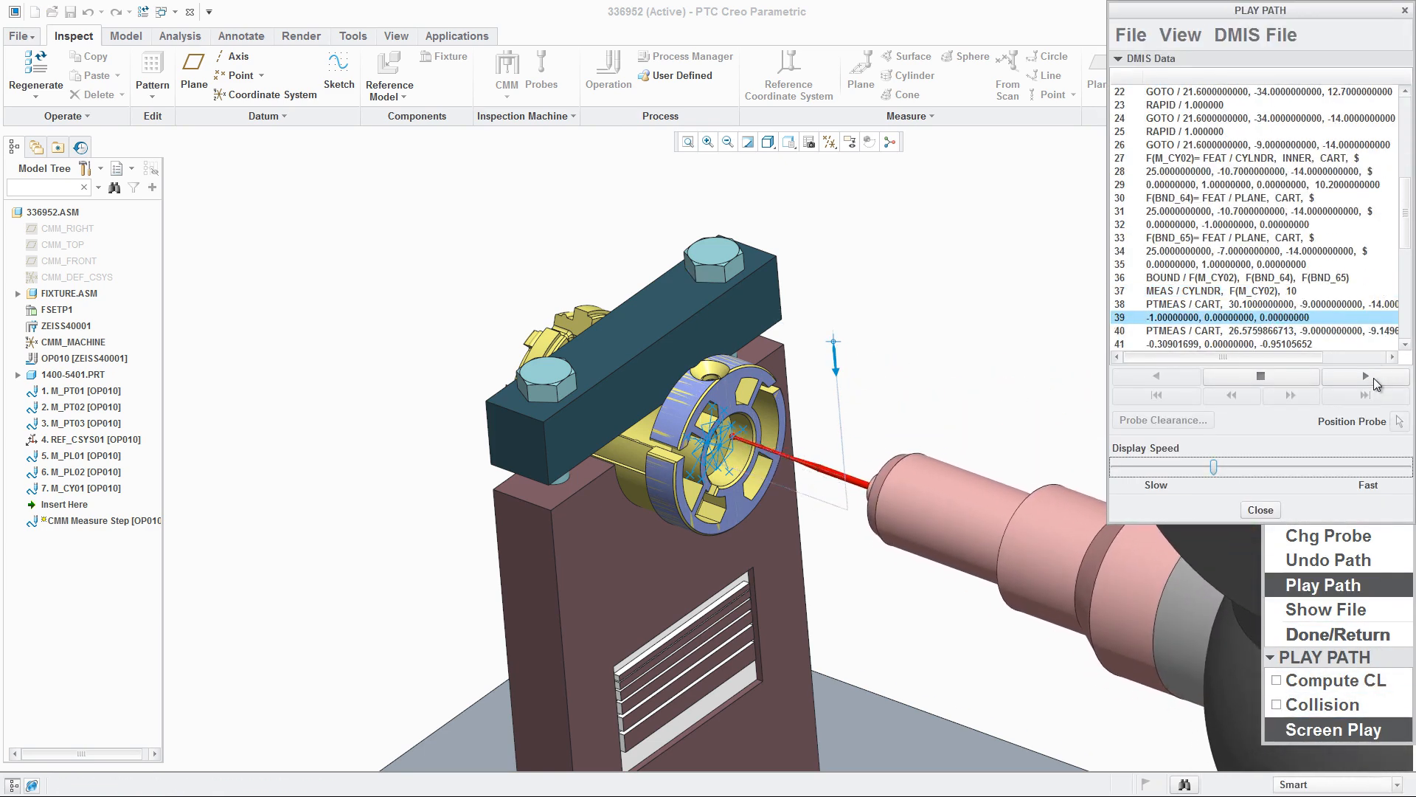
{"action": "left_click", "coordinate": [1217, 379]}
{"action": "left_click", "coordinate": [1260, 510]}
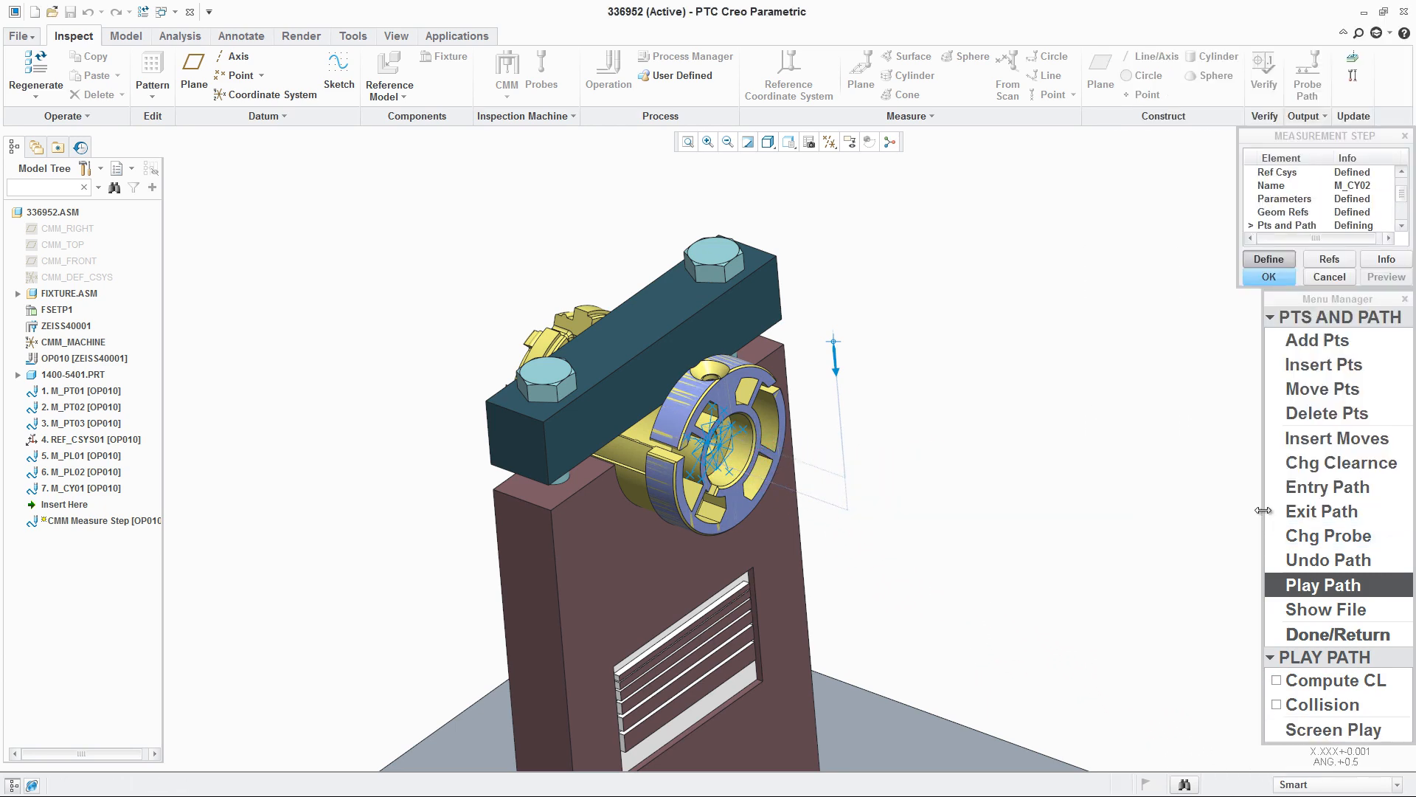
{"action": "left_click", "coordinate": [1337, 634]}
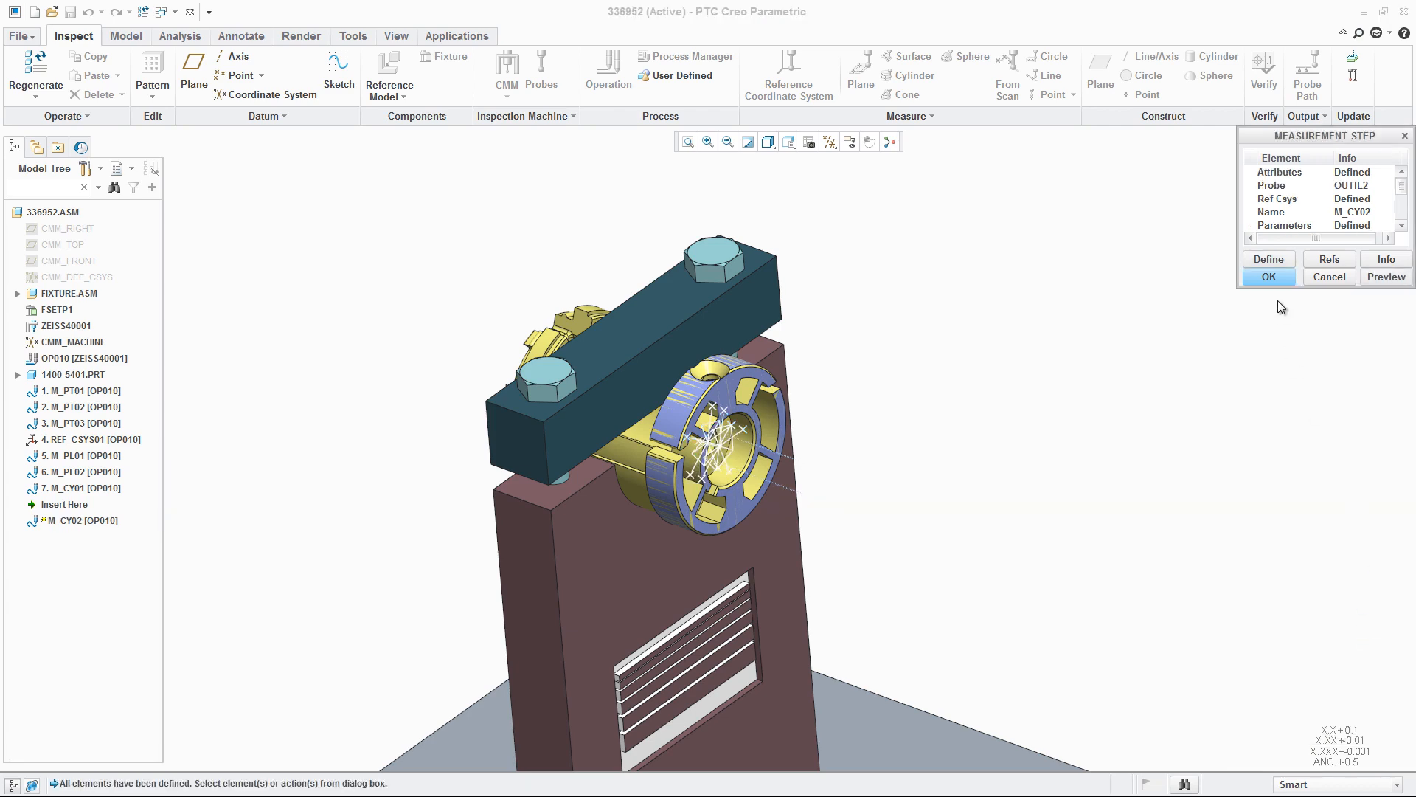
{"action": "left_click", "coordinate": [1269, 276]}
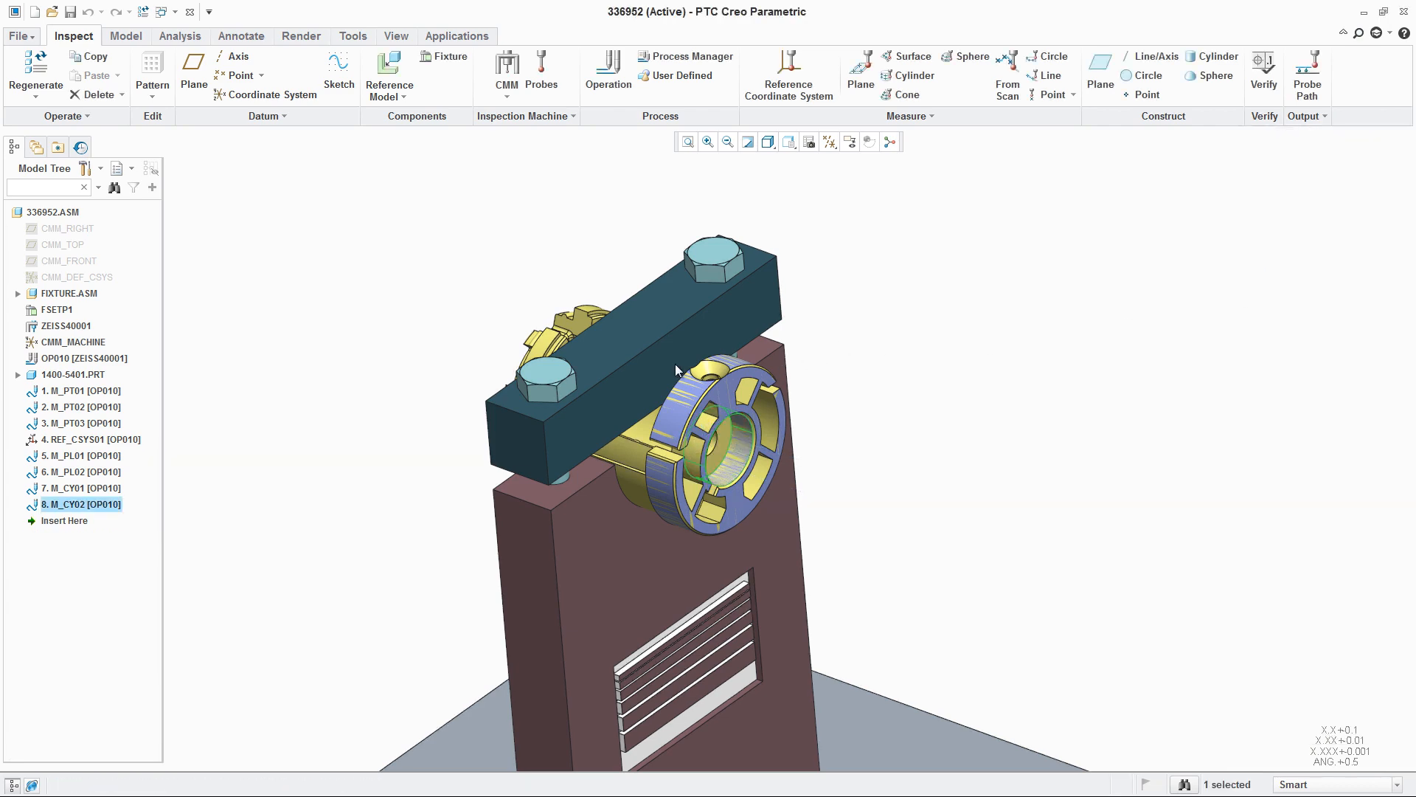
Start a cylinder measurement on the small hole inside the flange's countersink and accept the slice direction pointing into the hole
{"action": "scroll", "coordinate": [675, 364], "scroll_direction": "down", "scroll_amount": 5}
{"action": "middle_click_drag", "start_coordinate": [744, 414], "coordinate": [751, 430]}
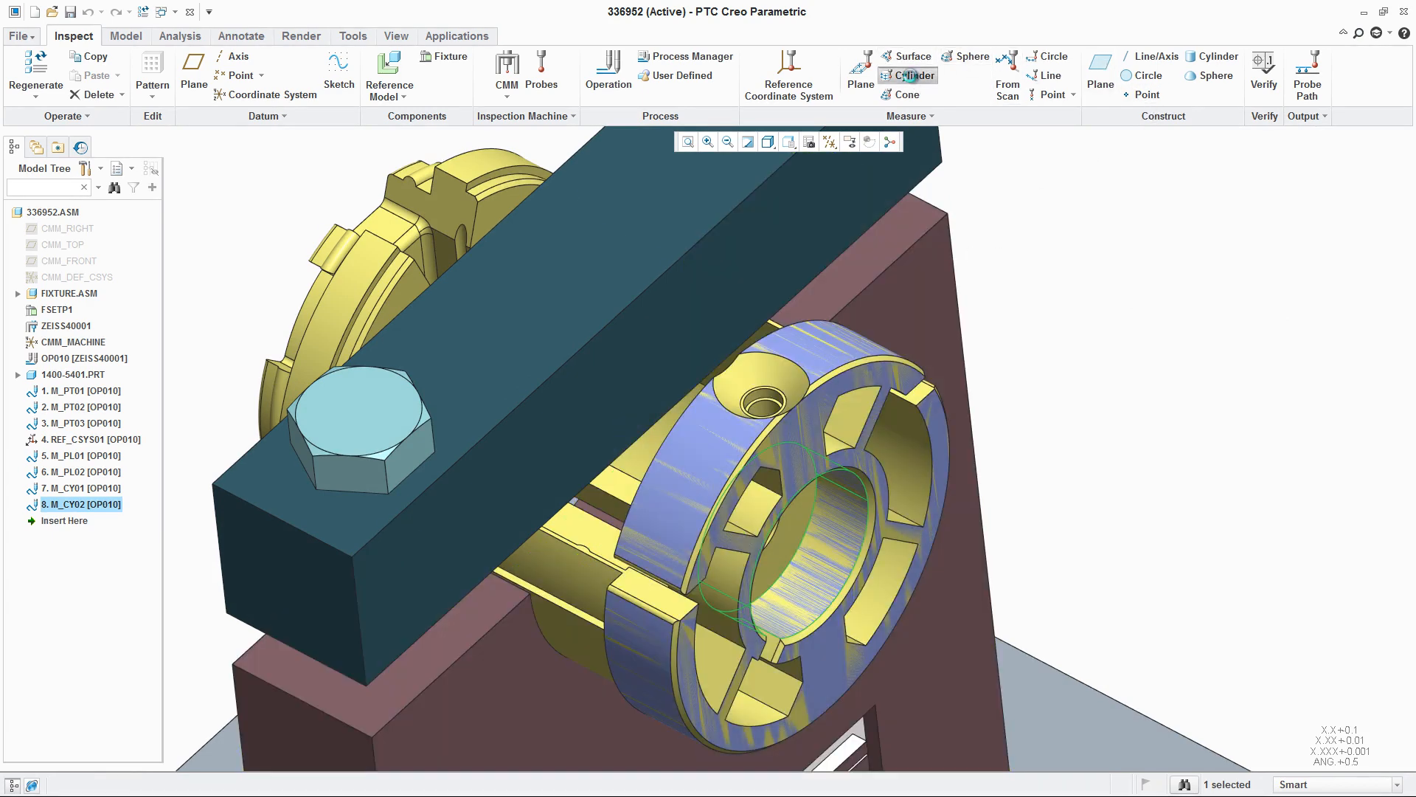
{"action": "left_click", "coordinate": [911, 75]}
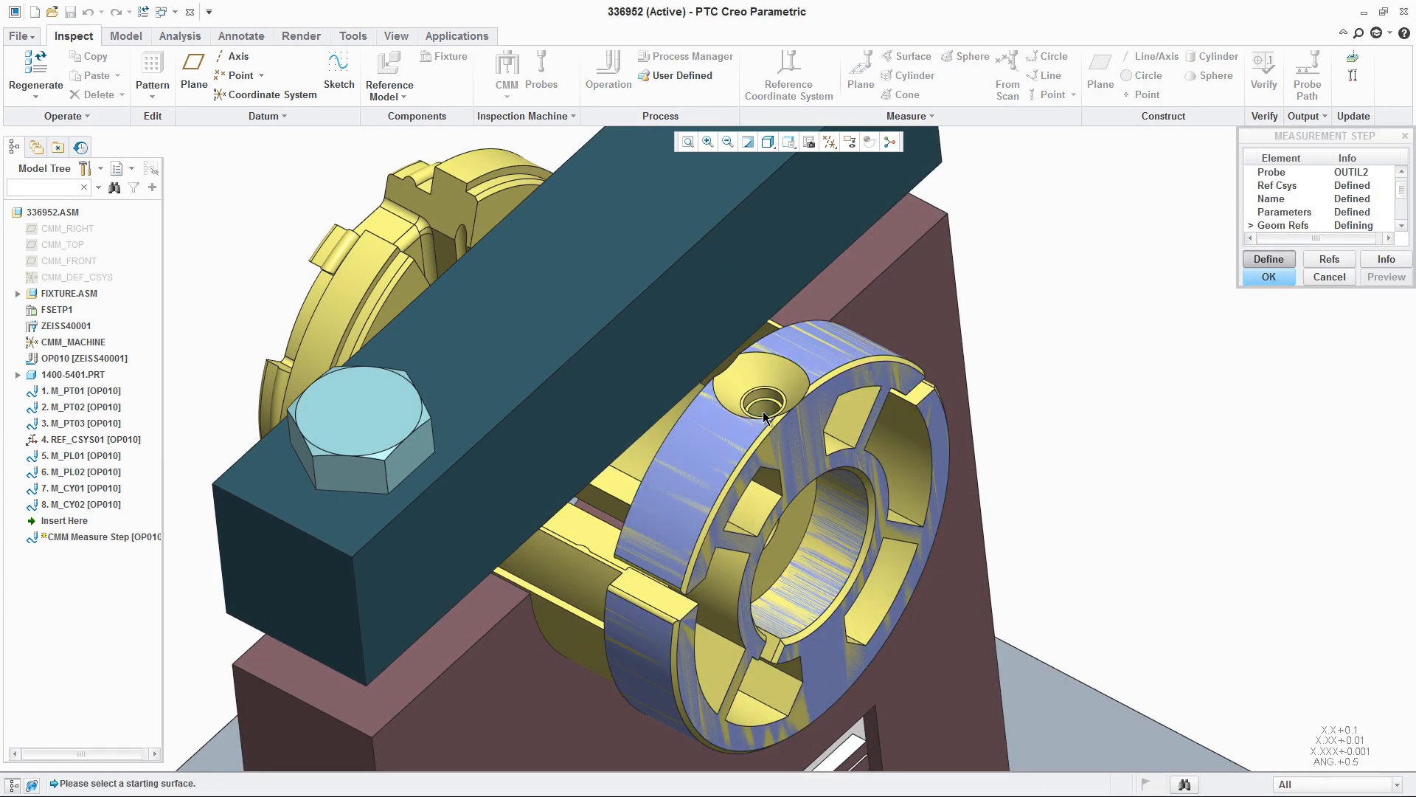
{"action": "scroll", "coordinate": [765, 418], "scroll_direction": "down", "scroll_amount": 5}
{"action": "left_click", "coordinate": [780, 373]}
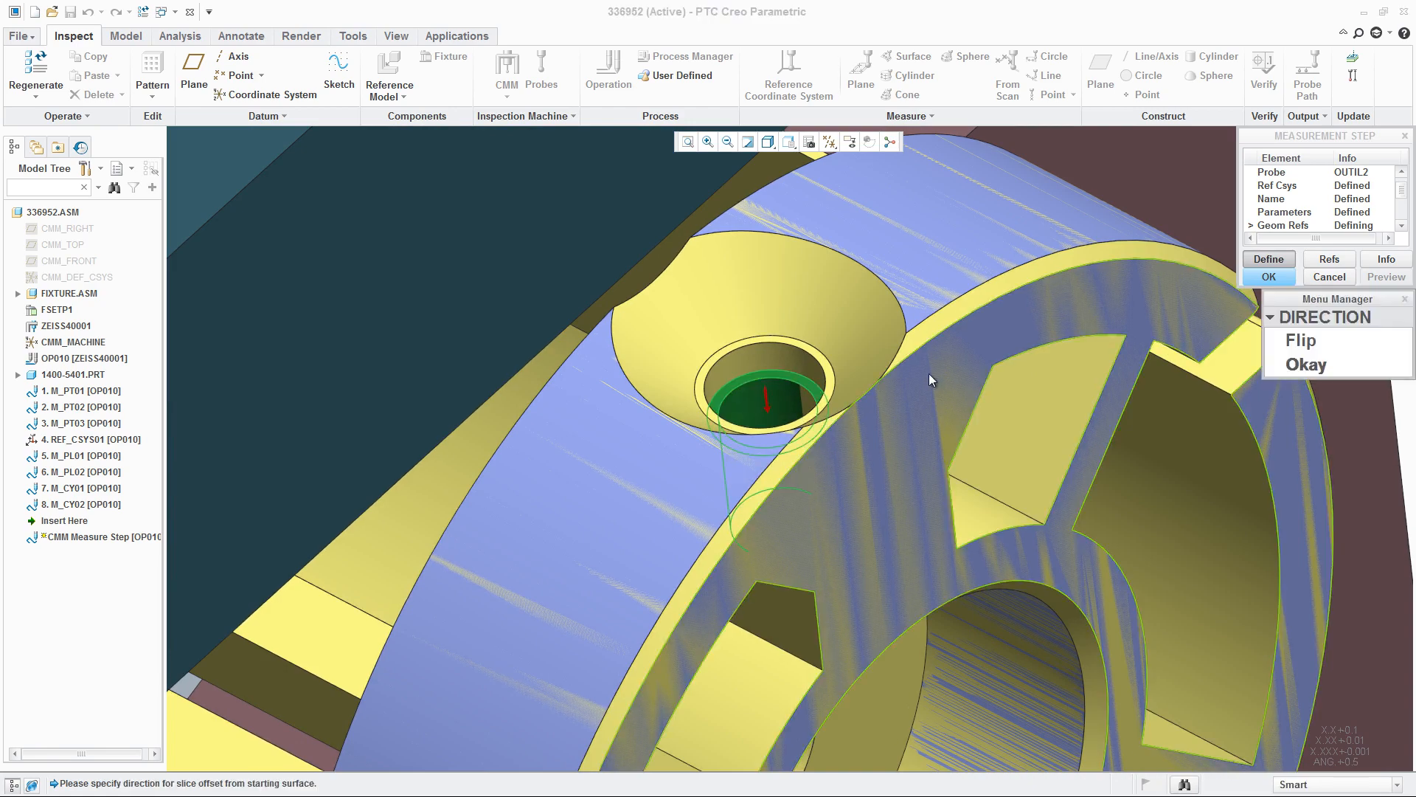
{"action": "left_click", "coordinate": [1324, 364]}
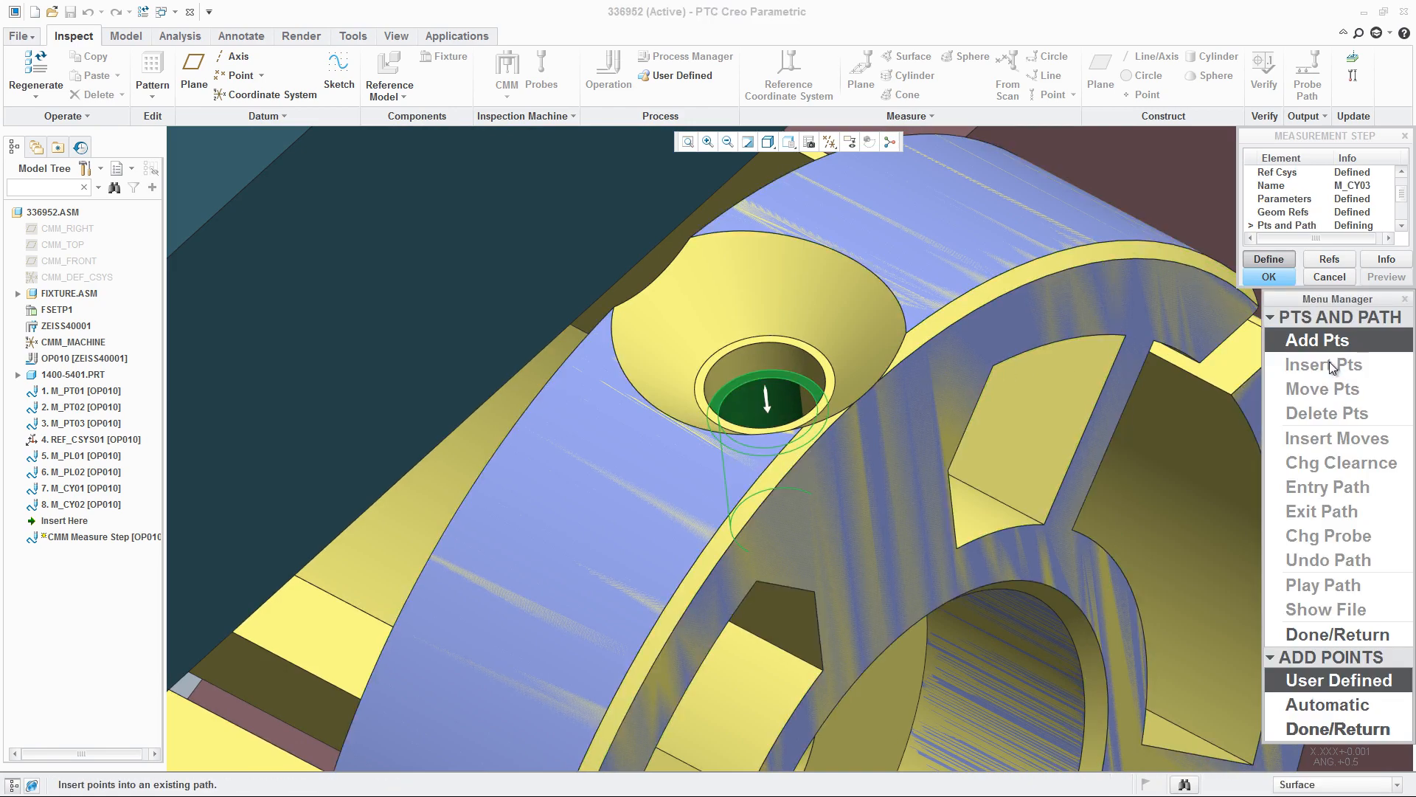
Generate the small hole's measurement points automatically with a first slice offset of 2 and 5 points per slice, and finish the path
{"action": "left_click", "coordinate": [1356, 716]}
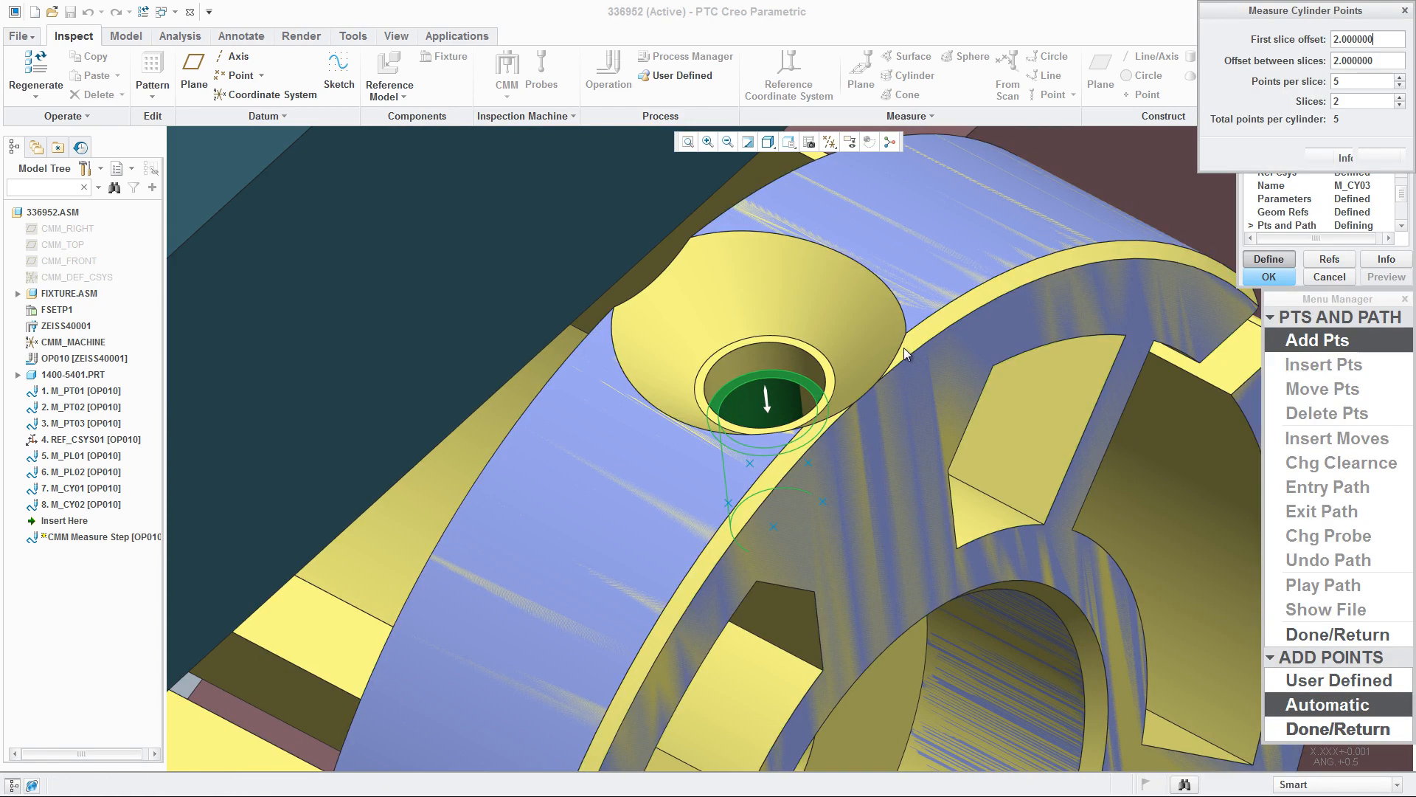
{"action": "scroll", "coordinate": [877, 379], "scroll_direction": "up", "scroll_amount": 3}
{"action": "scroll", "coordinate": [876, 379], "scroll_direction": "up", "scroll_amount": 2}
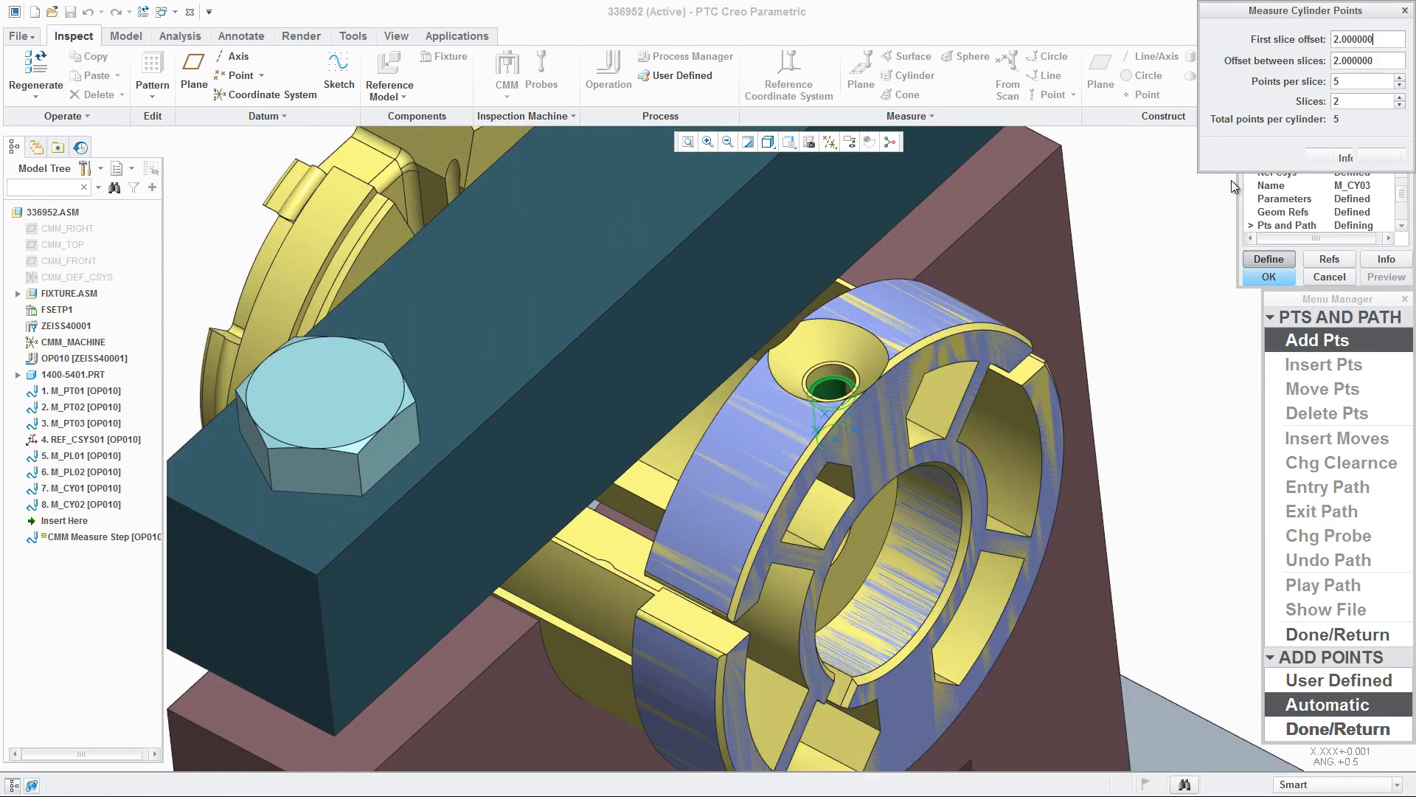
{"action": "left_click", "coordinate": [1325, 160]}
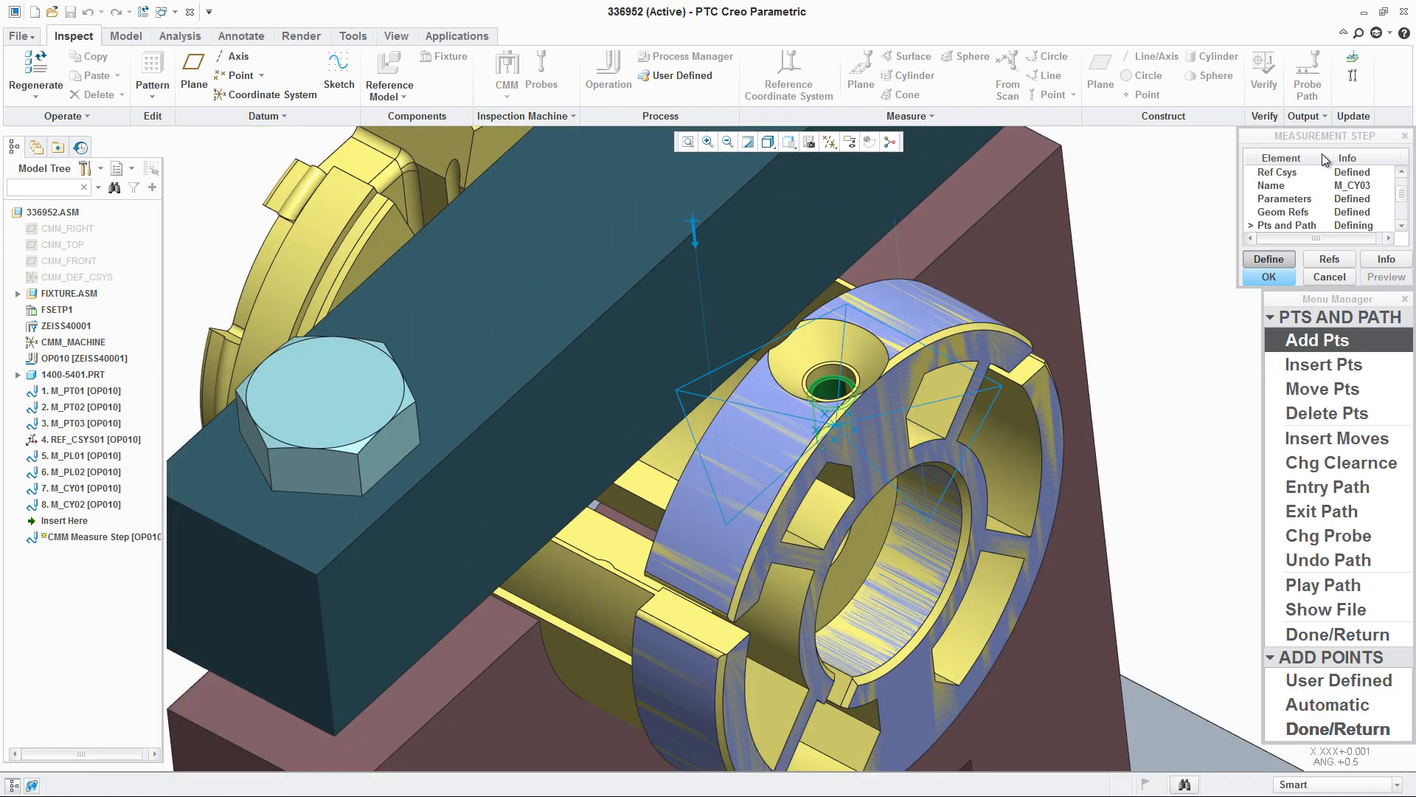
{"action": "left_click", "coordinate": [1372, 637]}
Change the small-hole measurement's probe to the OUTIL2 entry in tool position 1, with a pitch angle of 0
{"action": "left_click", "coordinate": [1279, 189]}
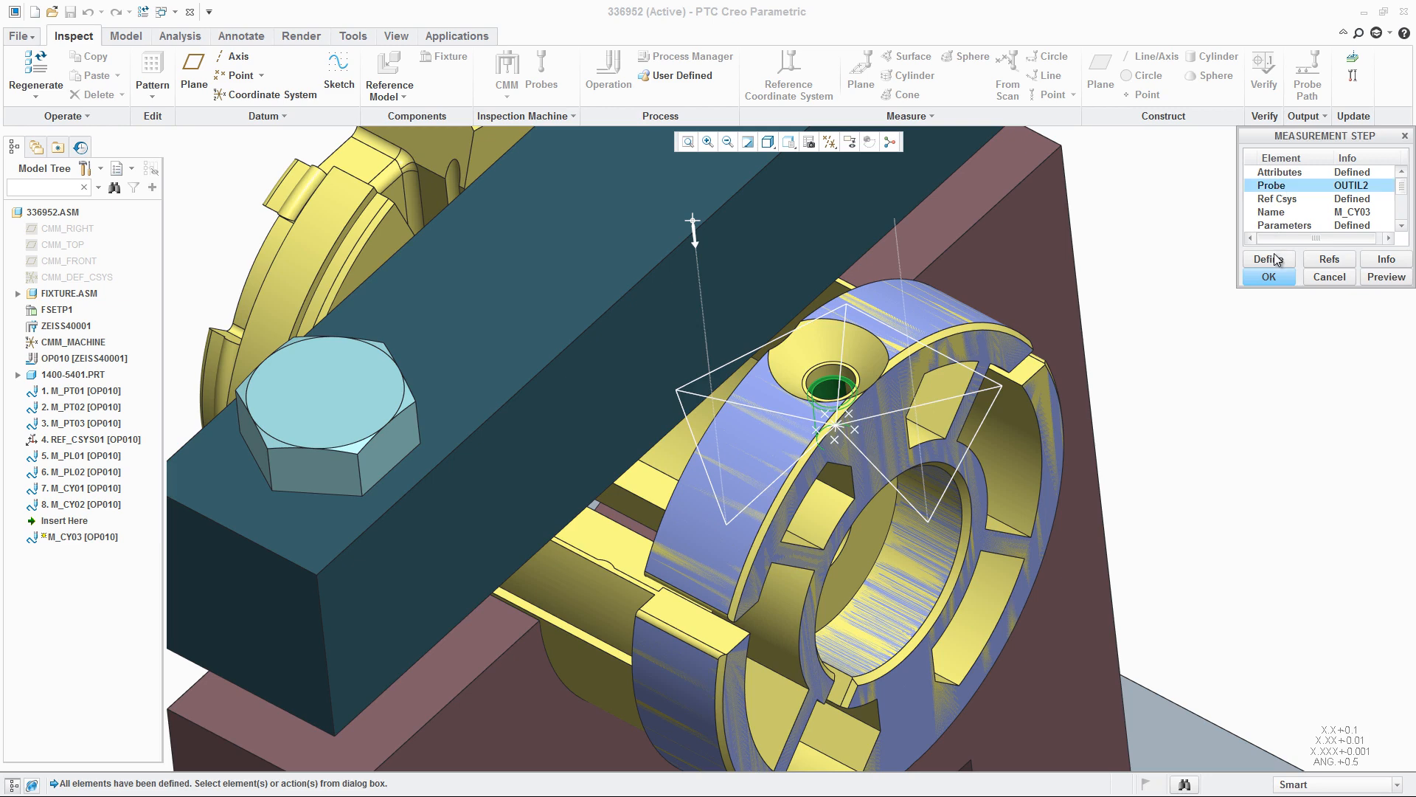
{"action": "left_click", "coordinate": [1270, 259]}
{"action": "left_click", "coordinate": [1196, 101]}
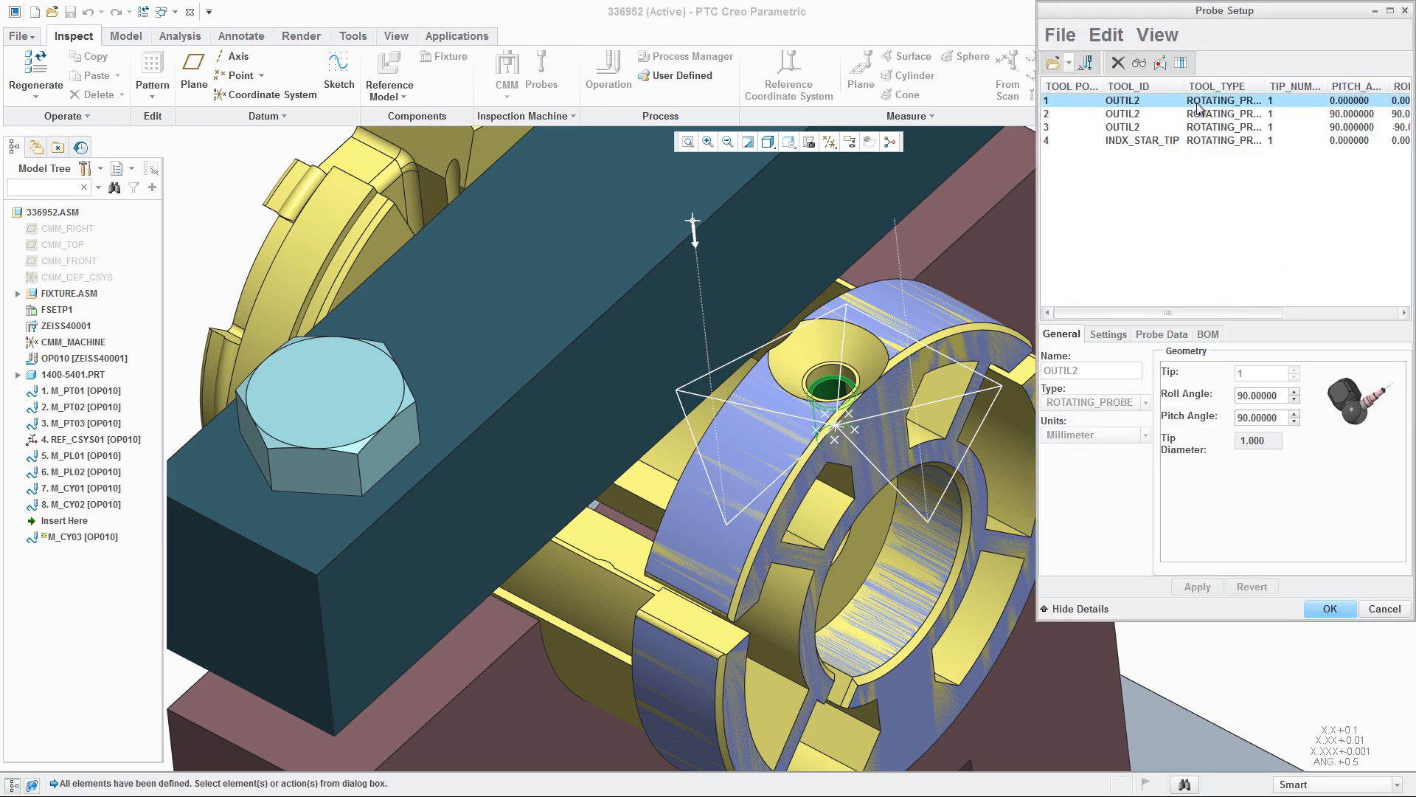
{"action": "left_click", "coordinate": [1330, 609]}
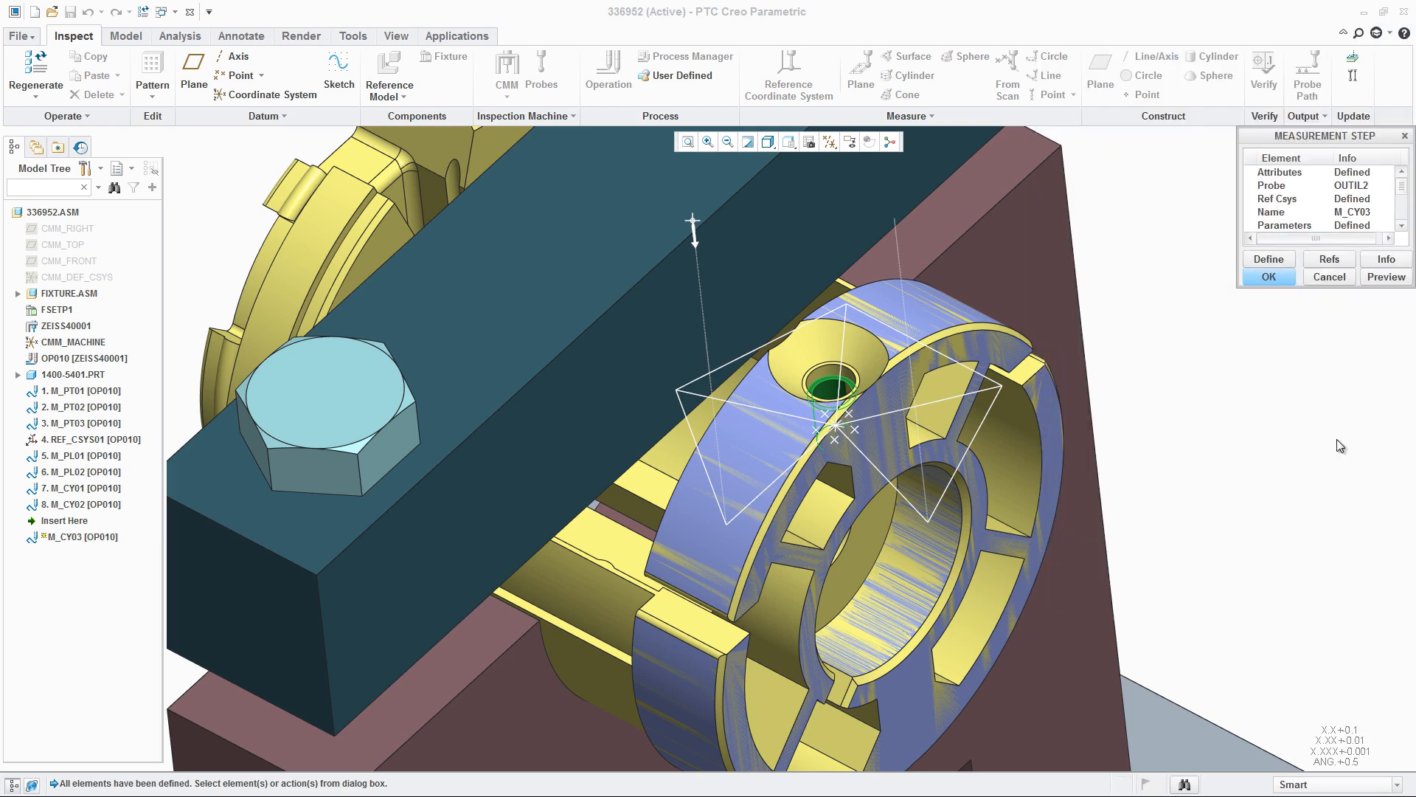
Reopen the small hole's points and path and play the probe path on screen to check how the probe moves
{"action": "left_click", "coordinate": [1404, 226]}
{"action": "left_click", "coordinate": [1404, 227]}
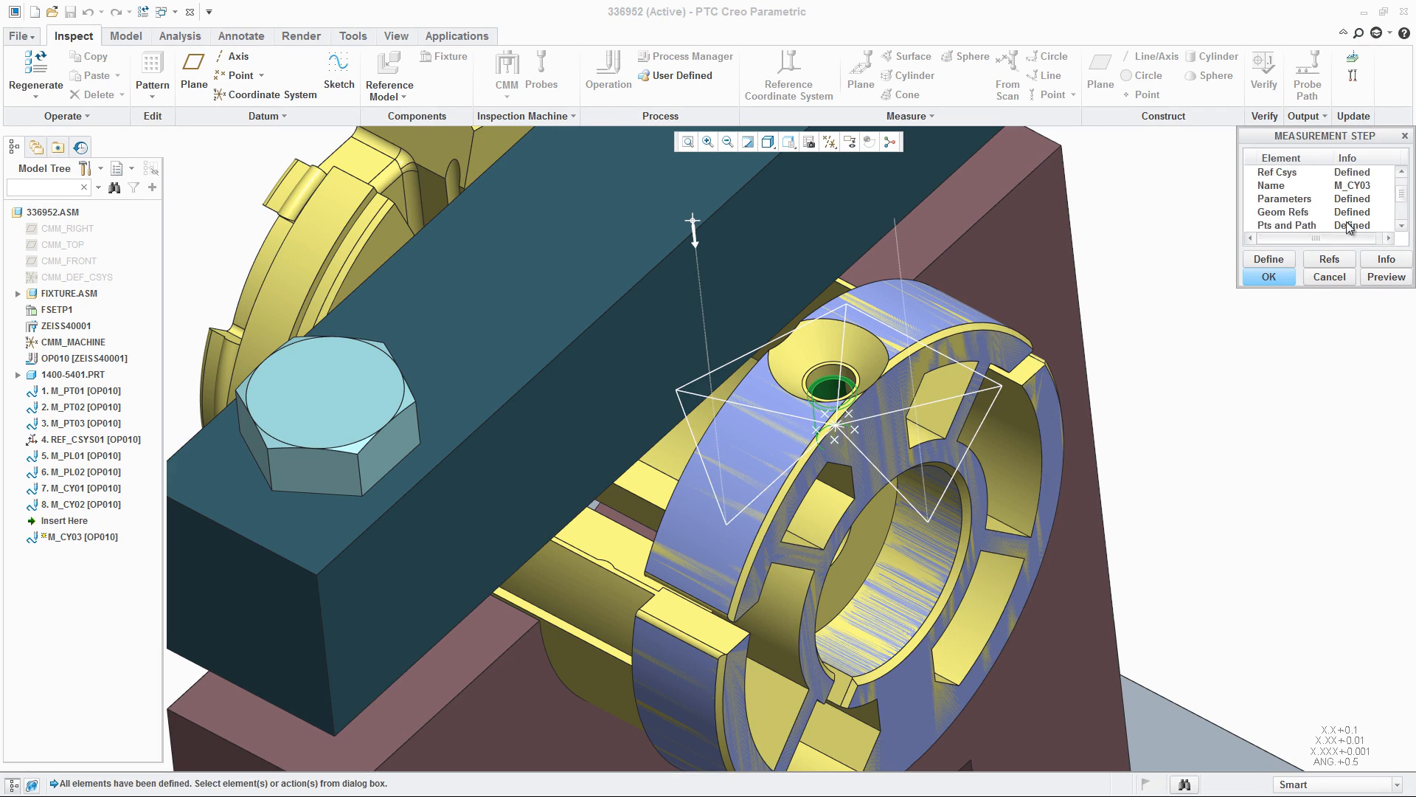
{"action": "left_click", "coordinate": [1302, 225]}
{"action": "left_click", "coordinate": [1281, 263]}
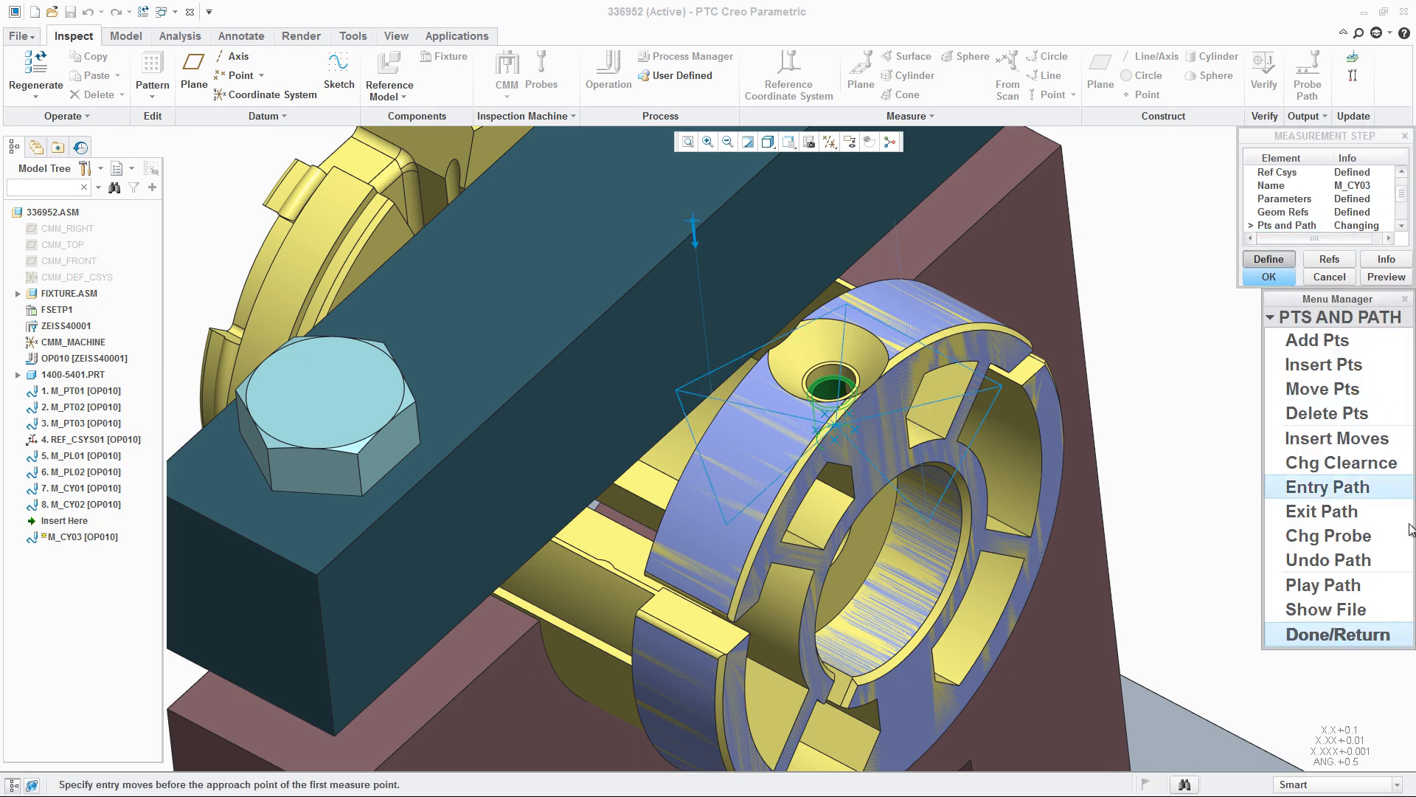
{"action": "left_click", "coordinate": [1355, 585]}
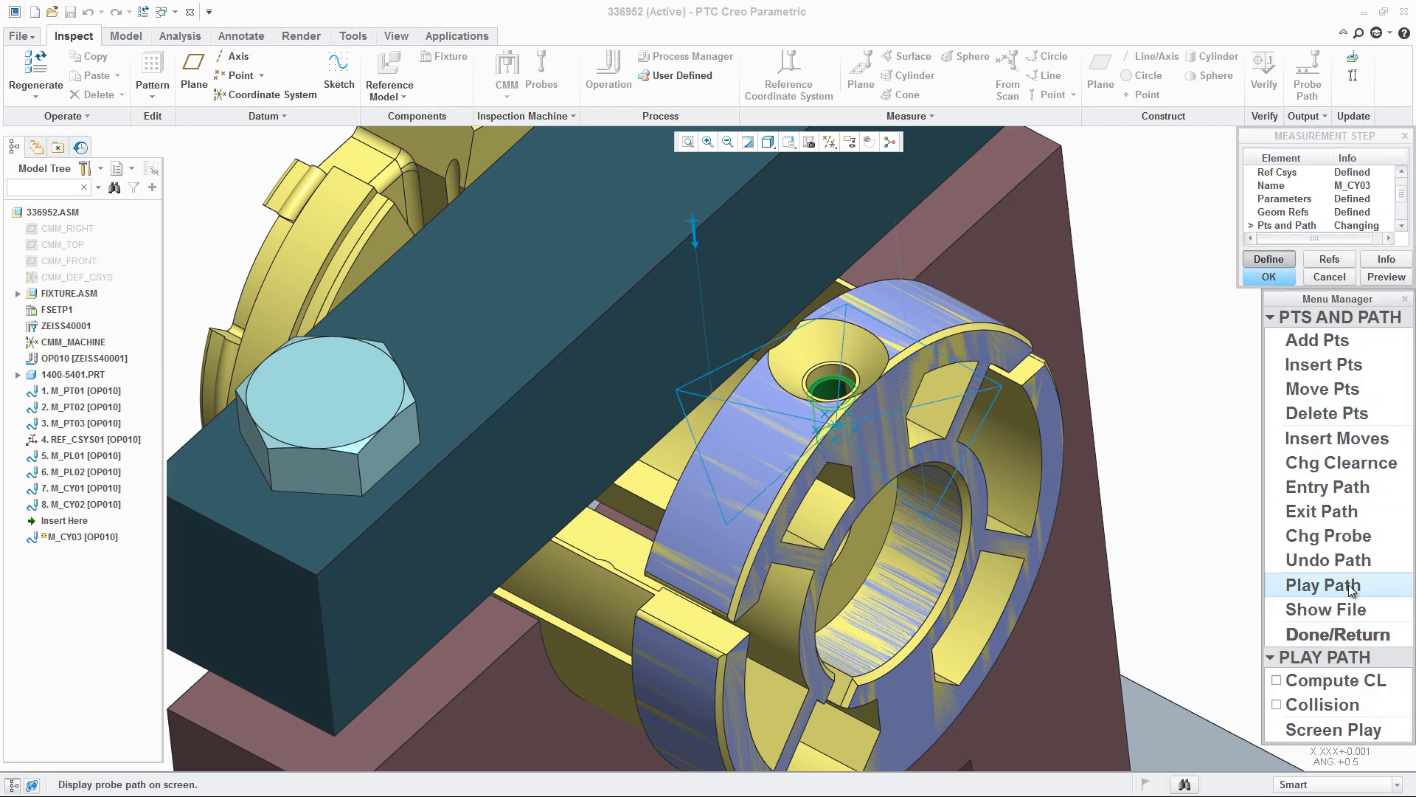
{"action": "left_click", "coordinate": [1361, 730]}
{"action": "left_click", "coordinate": [1365, 376]}
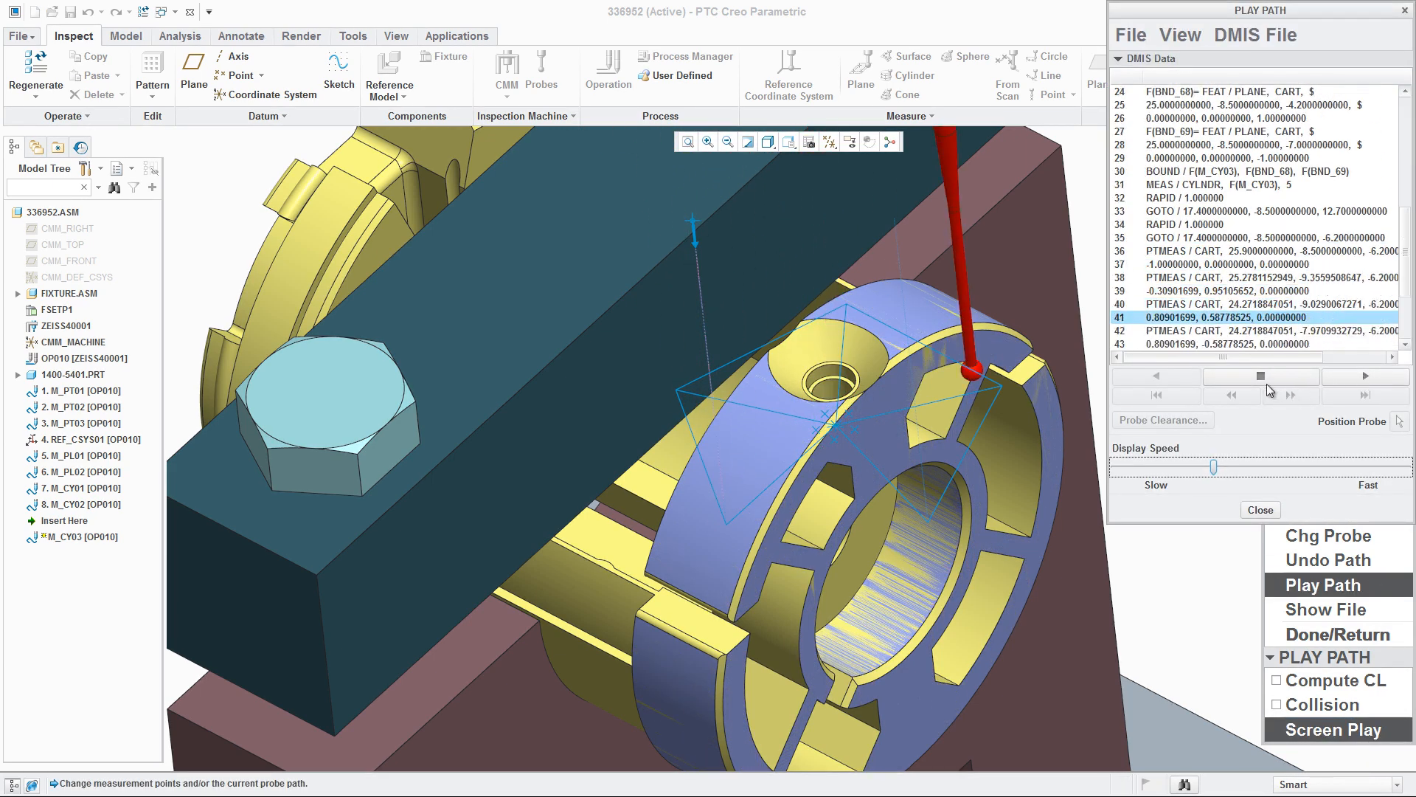
{"action": "left_click", "coordinate": [1261, 510]}
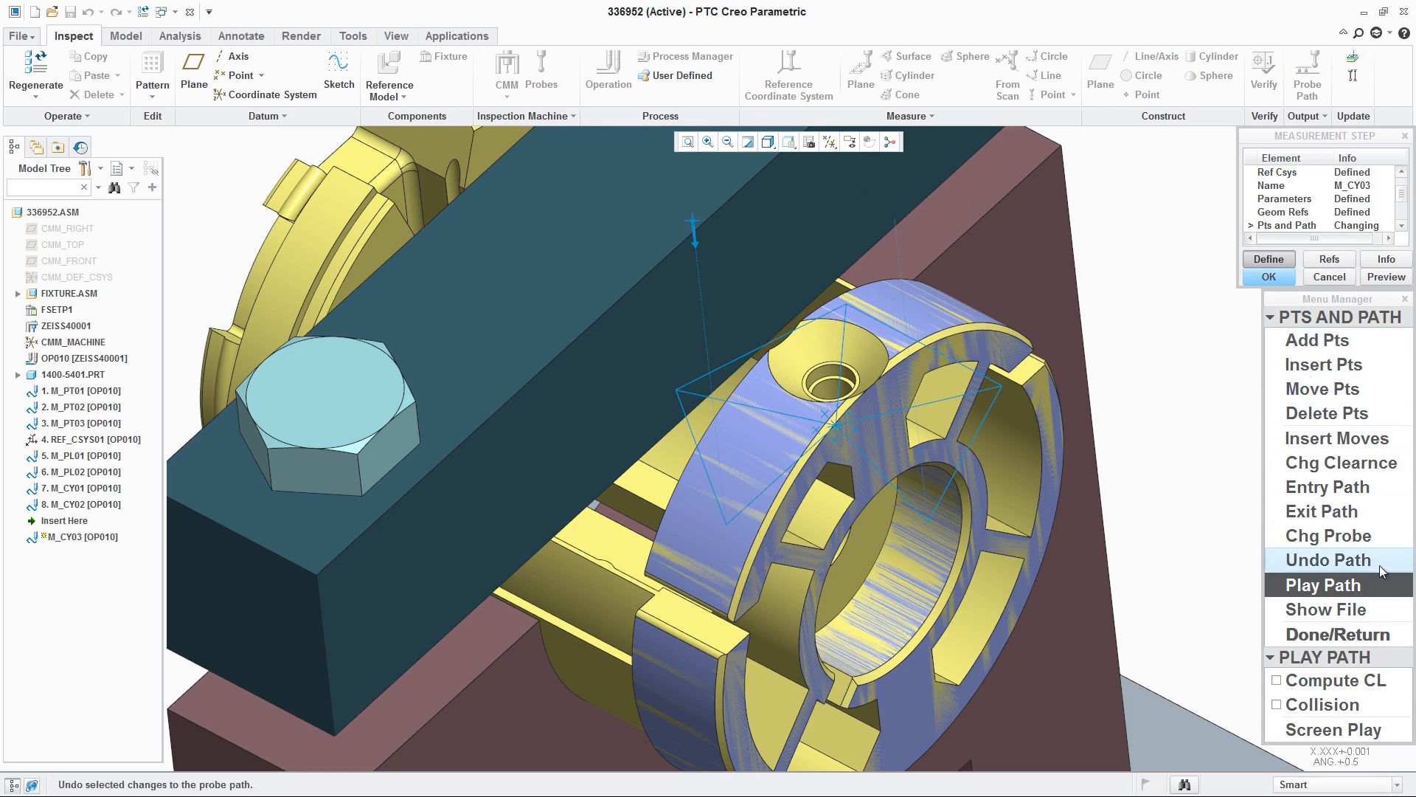
{"action": "left_click", "coordinate": [1298, 635]}
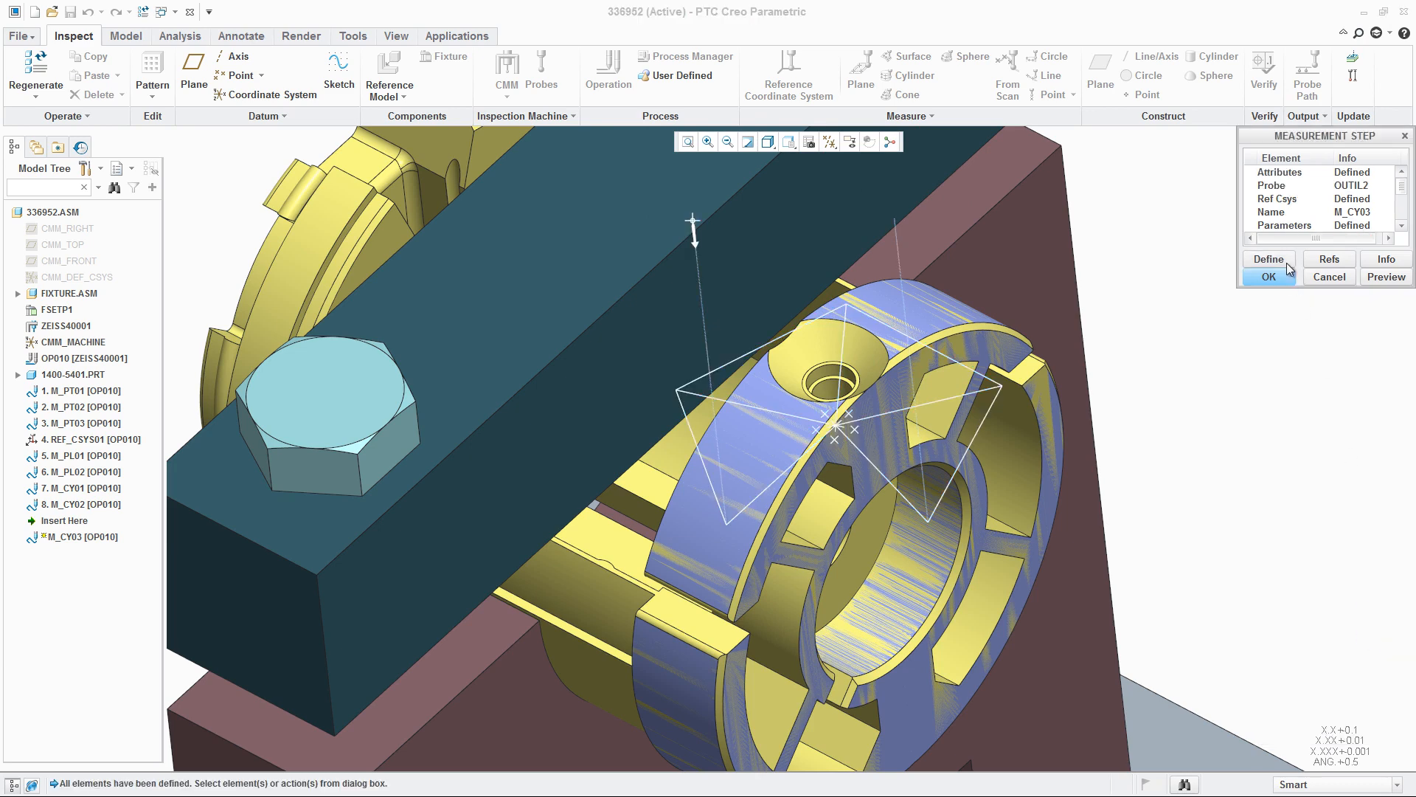
Edit the small-hole measurement's parameters, setting PULLOUT_DIST and APPROACH_DISTANCE to 0.1
{"action": "double_click", "coordinate": [1294, 226]}
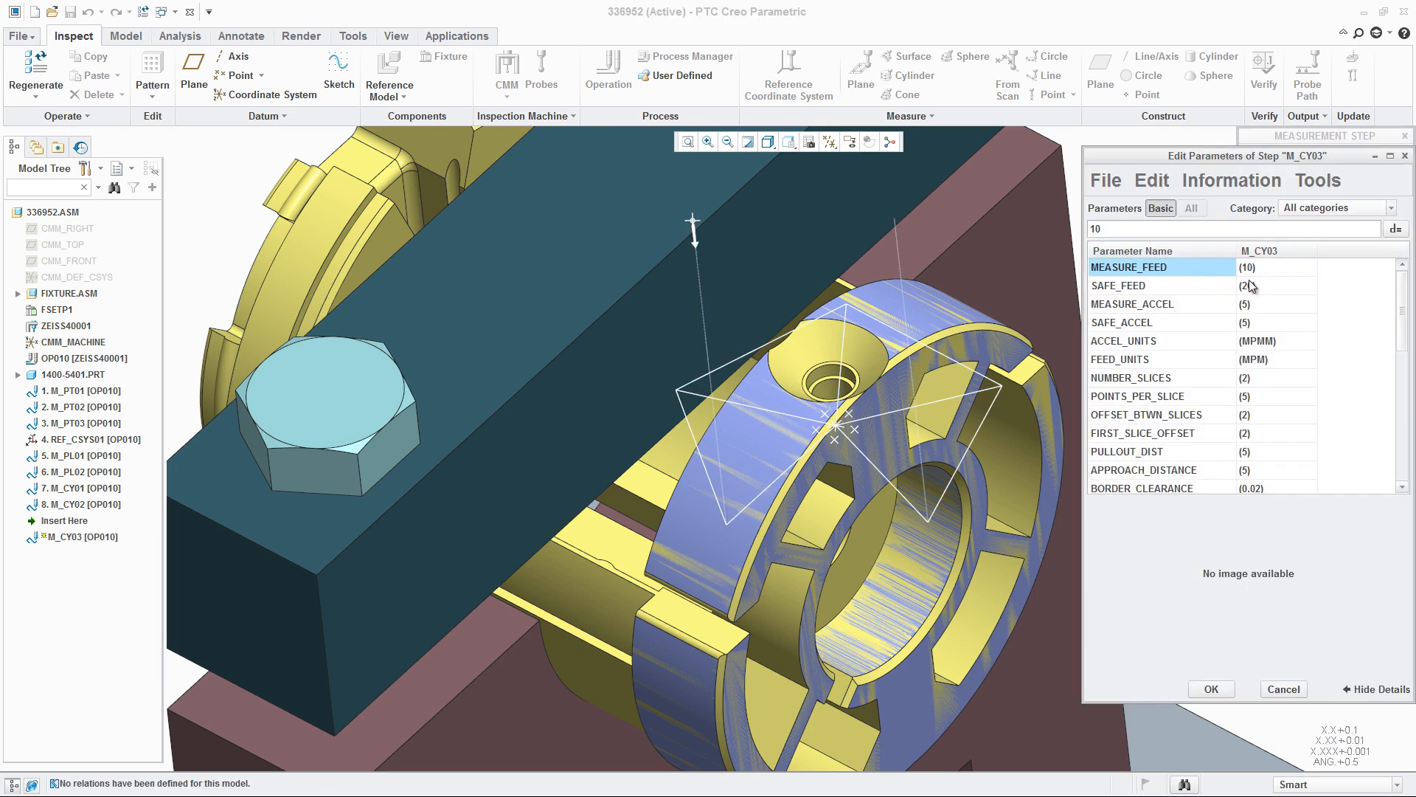
{"action": "left_click", "coordinate": [1159, 457]}
{"action": "scroll", "coordinate": [1162, 456], "scroll_direction": "down", "scroll_amount": 2}
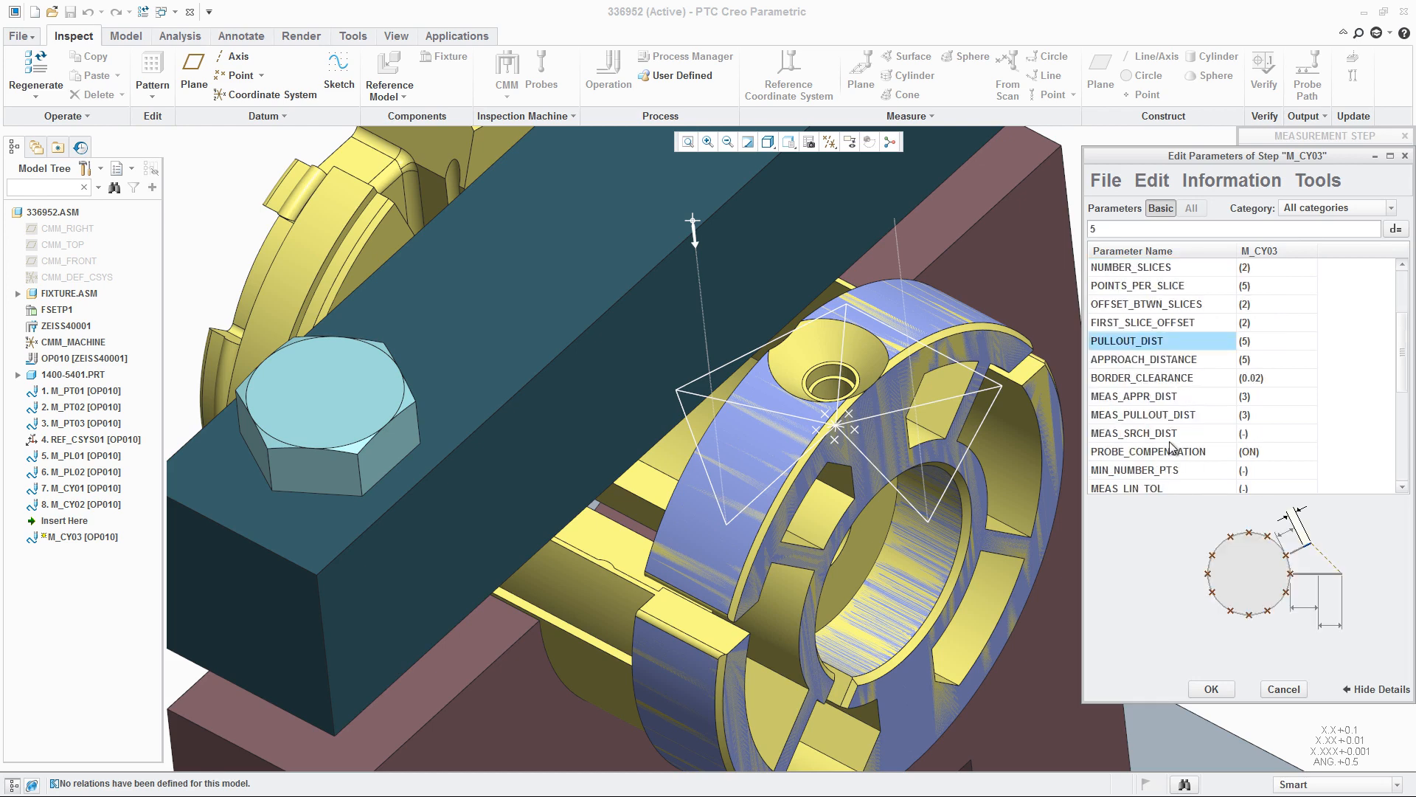
{"action": "left_click", "coordinate": [1266, 342]}
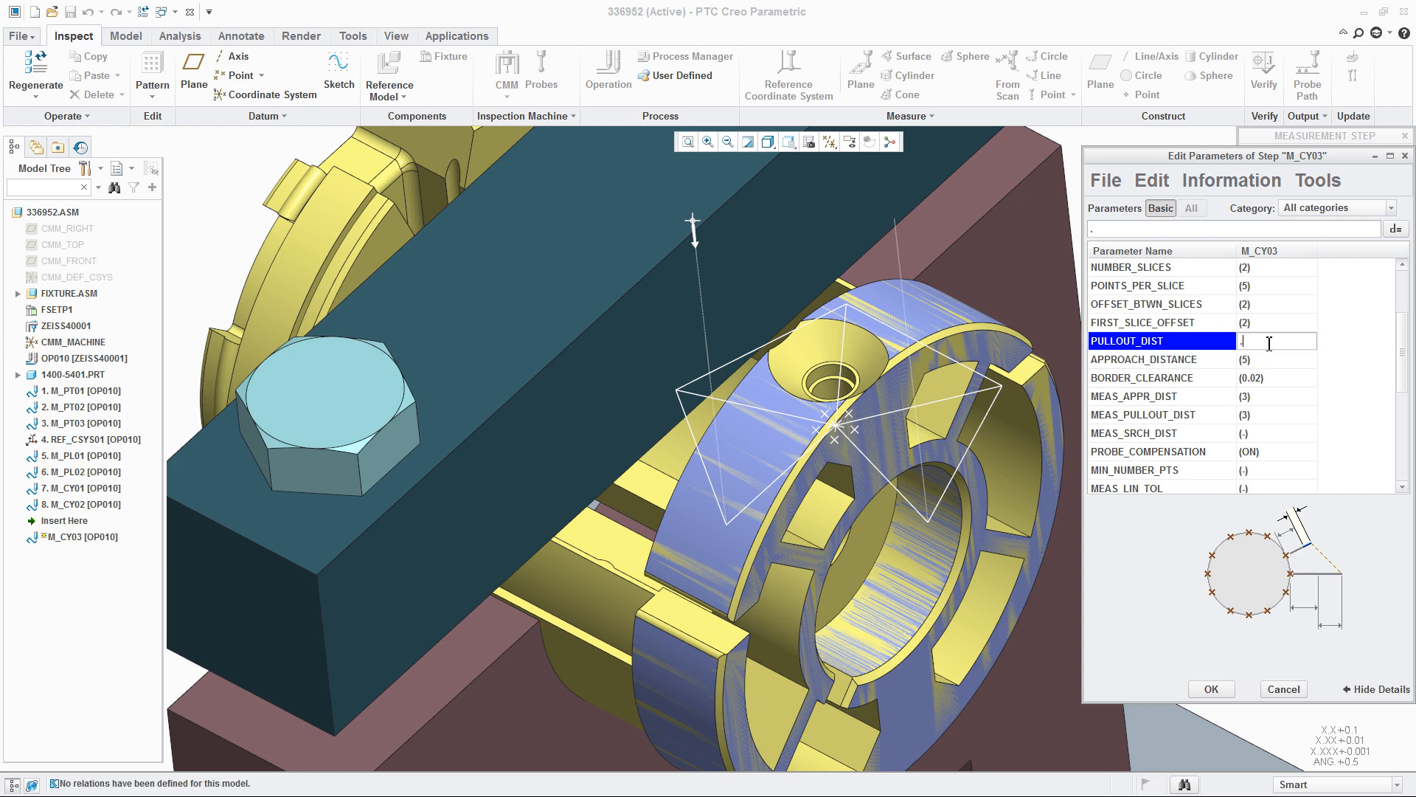
{"action": "type", "text": ".1"}
{"action": "left_click", "coordinate": [1279, 360]}
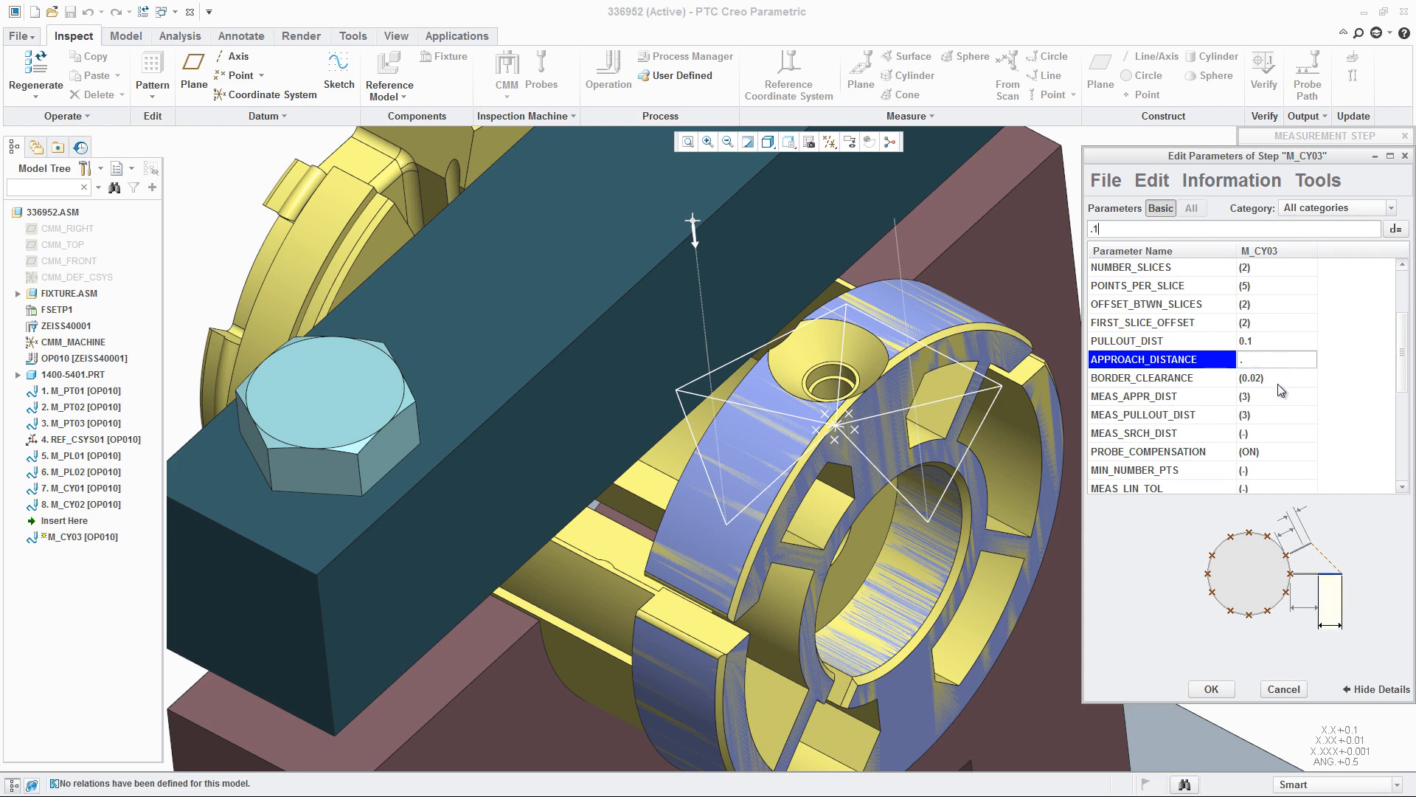
Set MEAS_APPR_DIST and MEAS_PULLOUT_DIST to 0.1 and accept the small-hole step's parameters
{"action": "left_click", "coordinate": [1277, 396]}
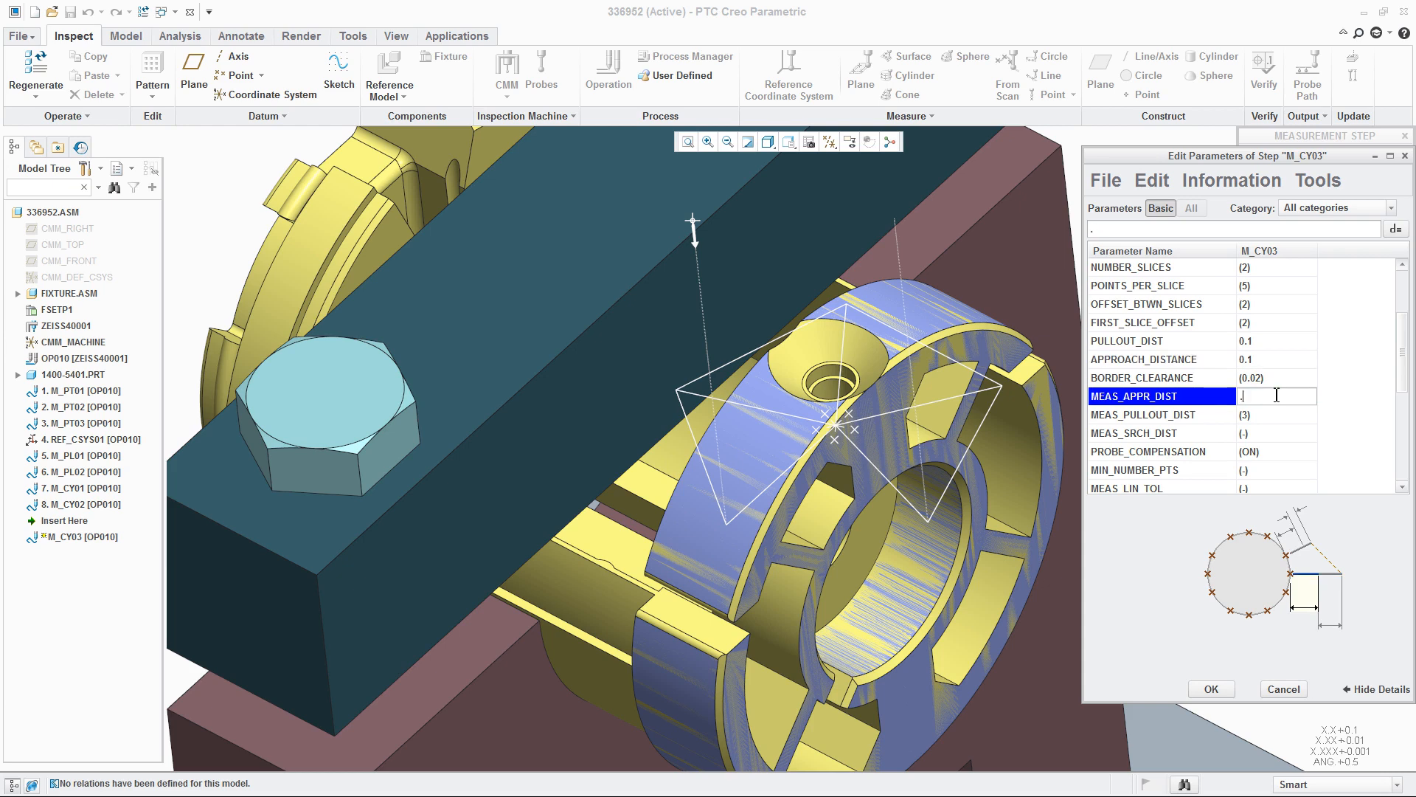
{"action": "left_click", "coordinate": [1276, 415]}
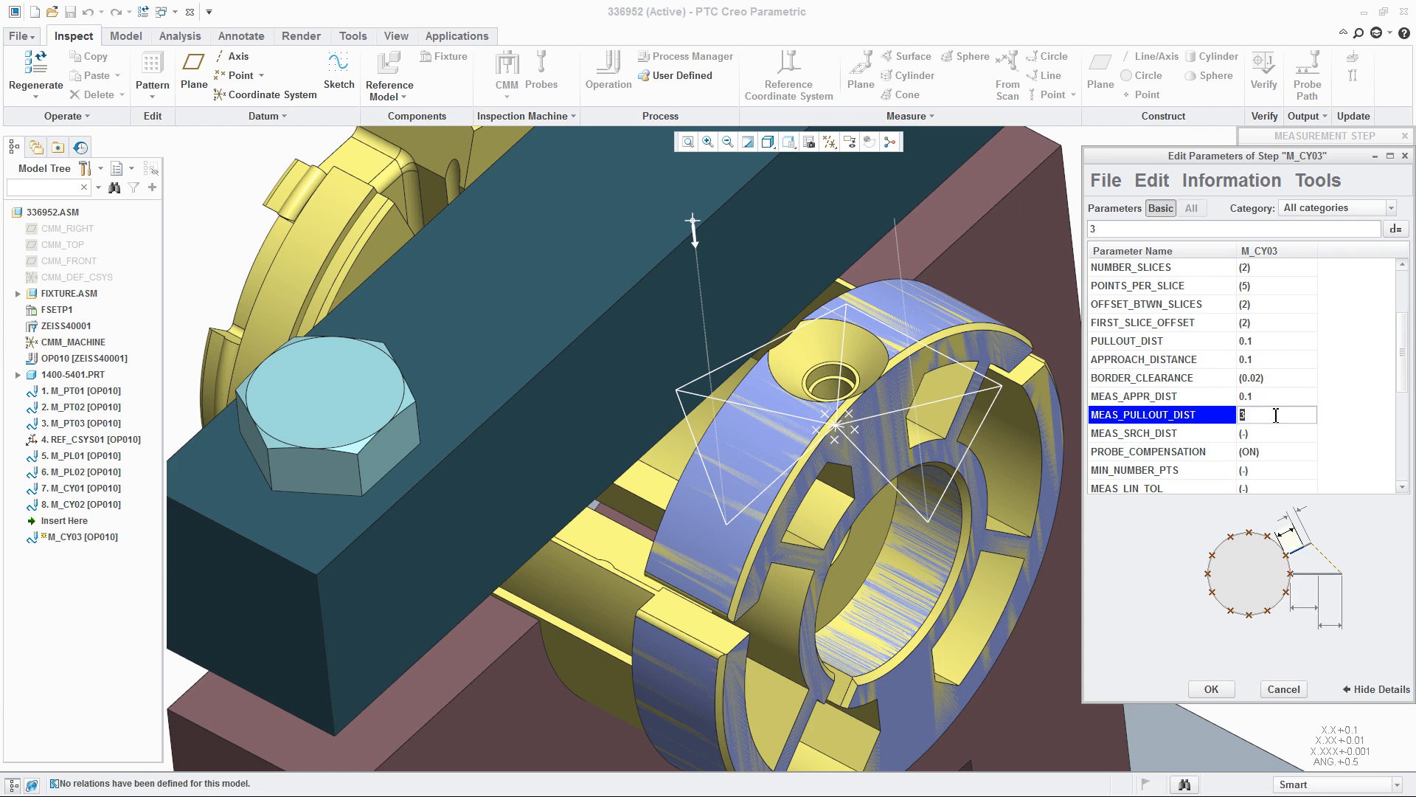
{"action": "type", "text": ".1"}
{"action": "key", "text": "Return"}
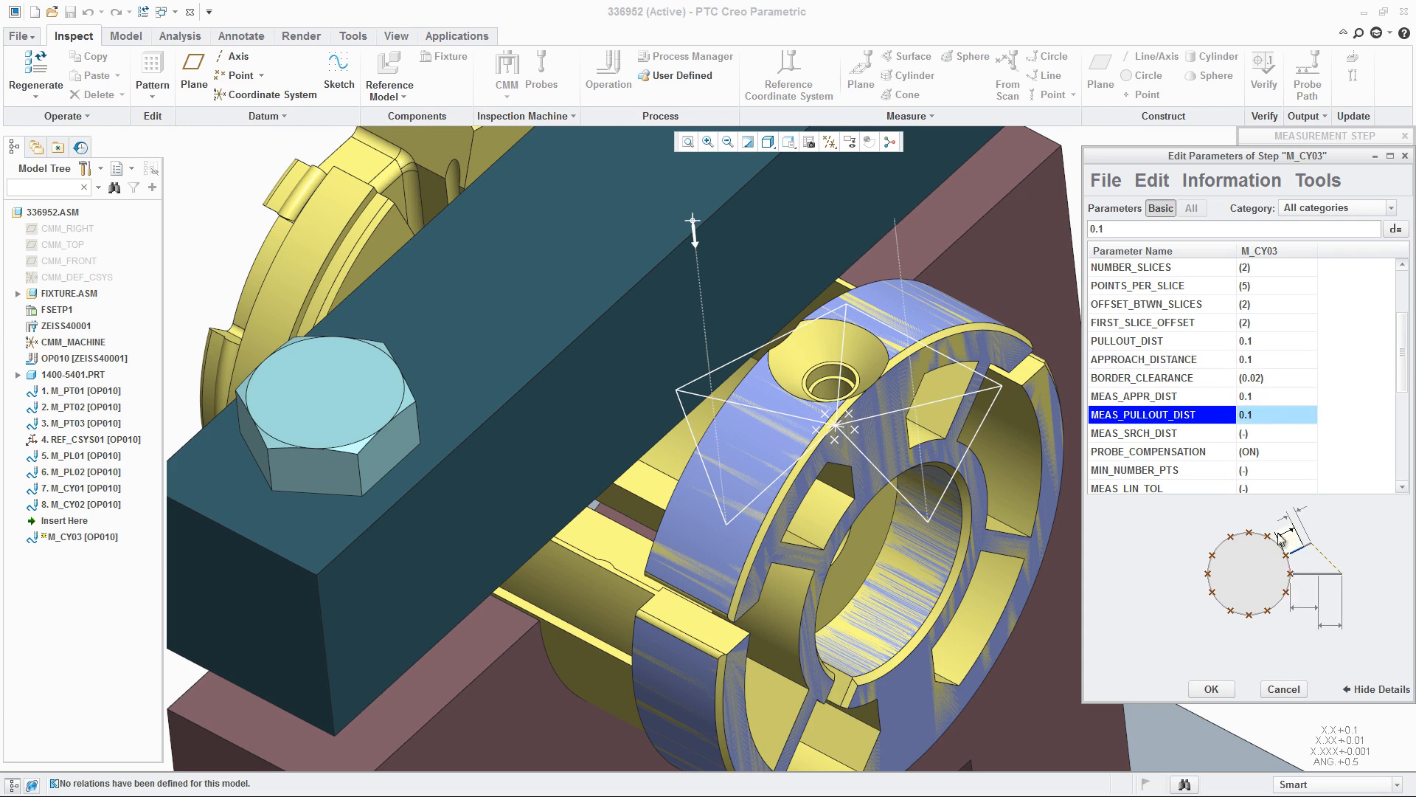
{"action": "left_click", "coordinate": [1221, 687]}
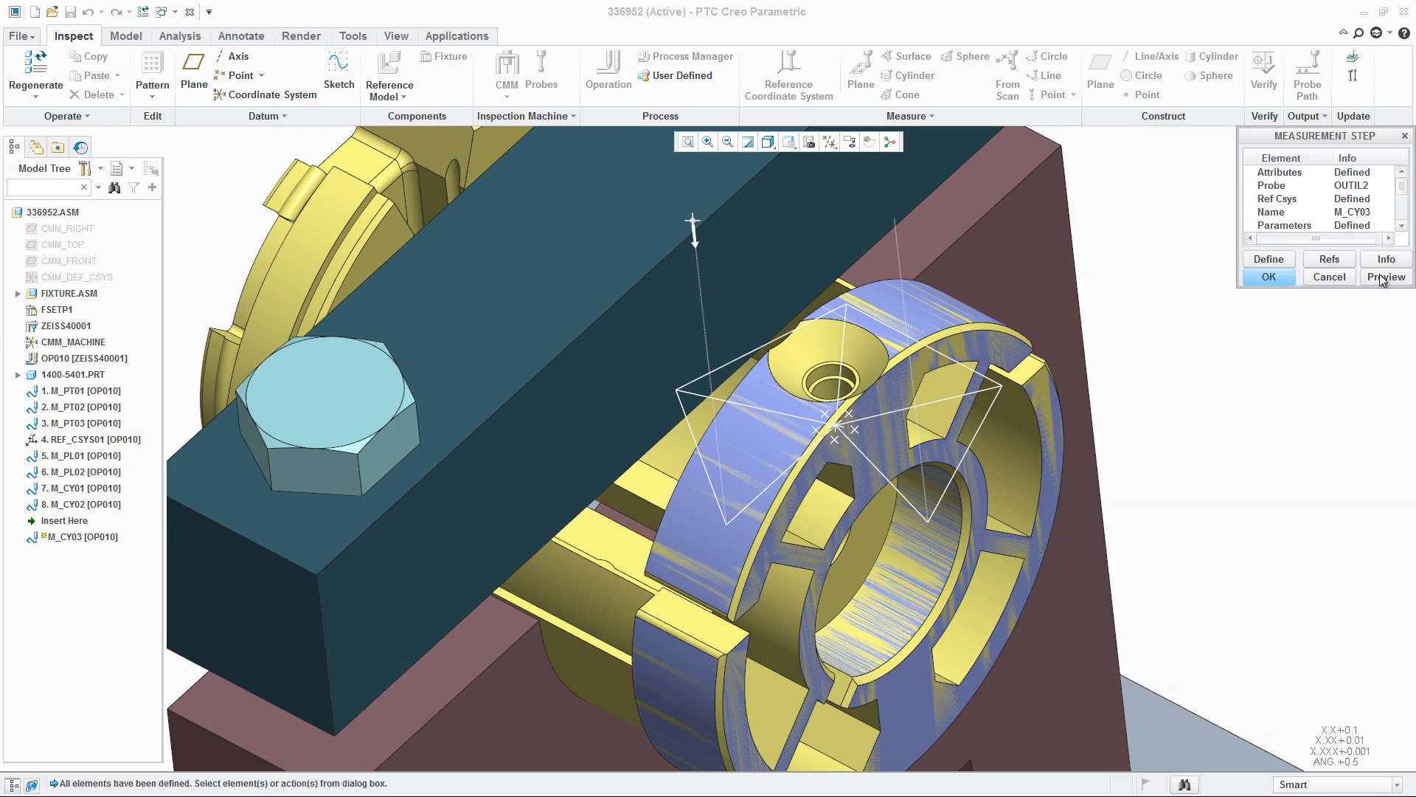
Preview the small-hole measurement and play its probe path on screen, examining the probing moves inside the hole up close
{"action": "left_click", "coordinate": [1382, 278]}
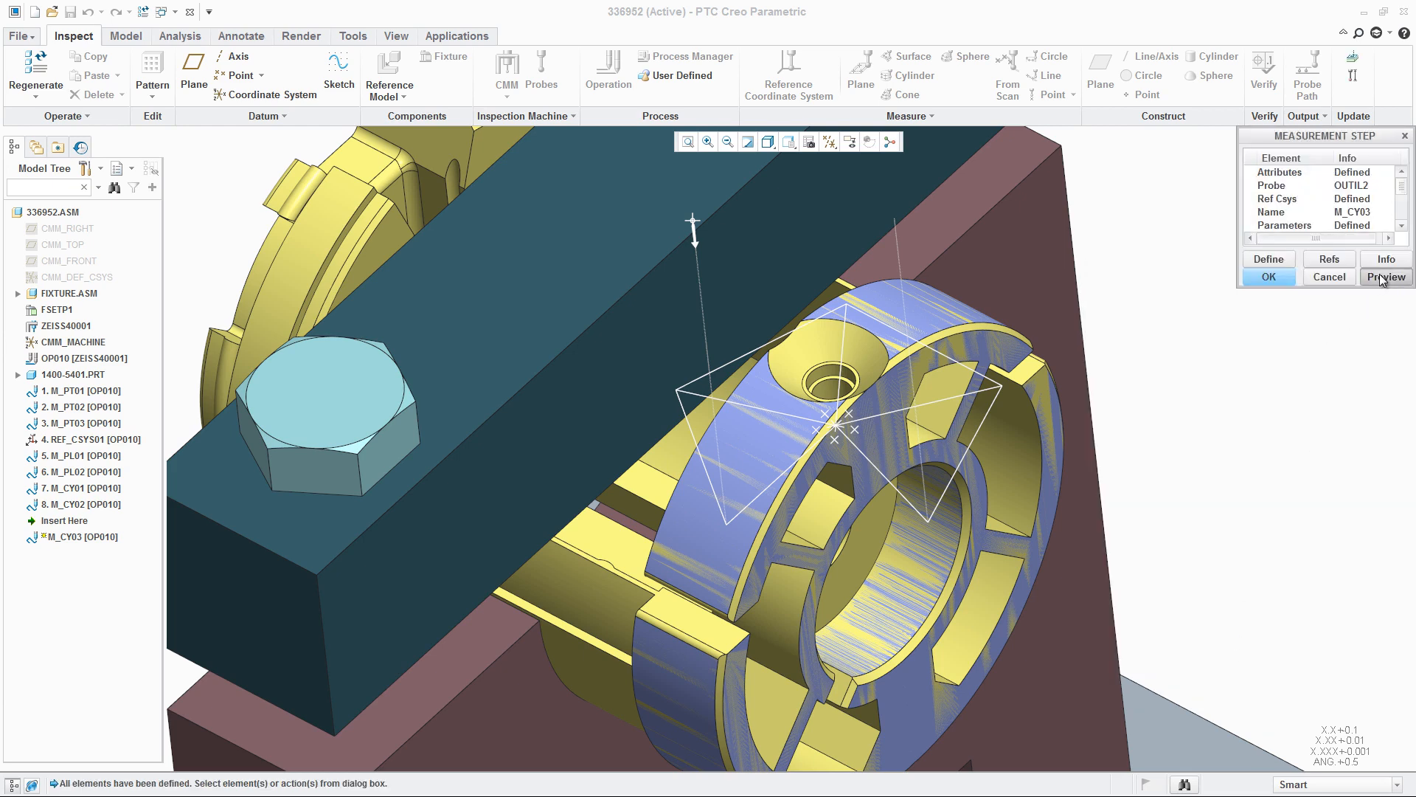
{"action": "left_click", "coordinate": [1402, 209]}
{"action": "left_click", "coordinate": [1286, 190]}
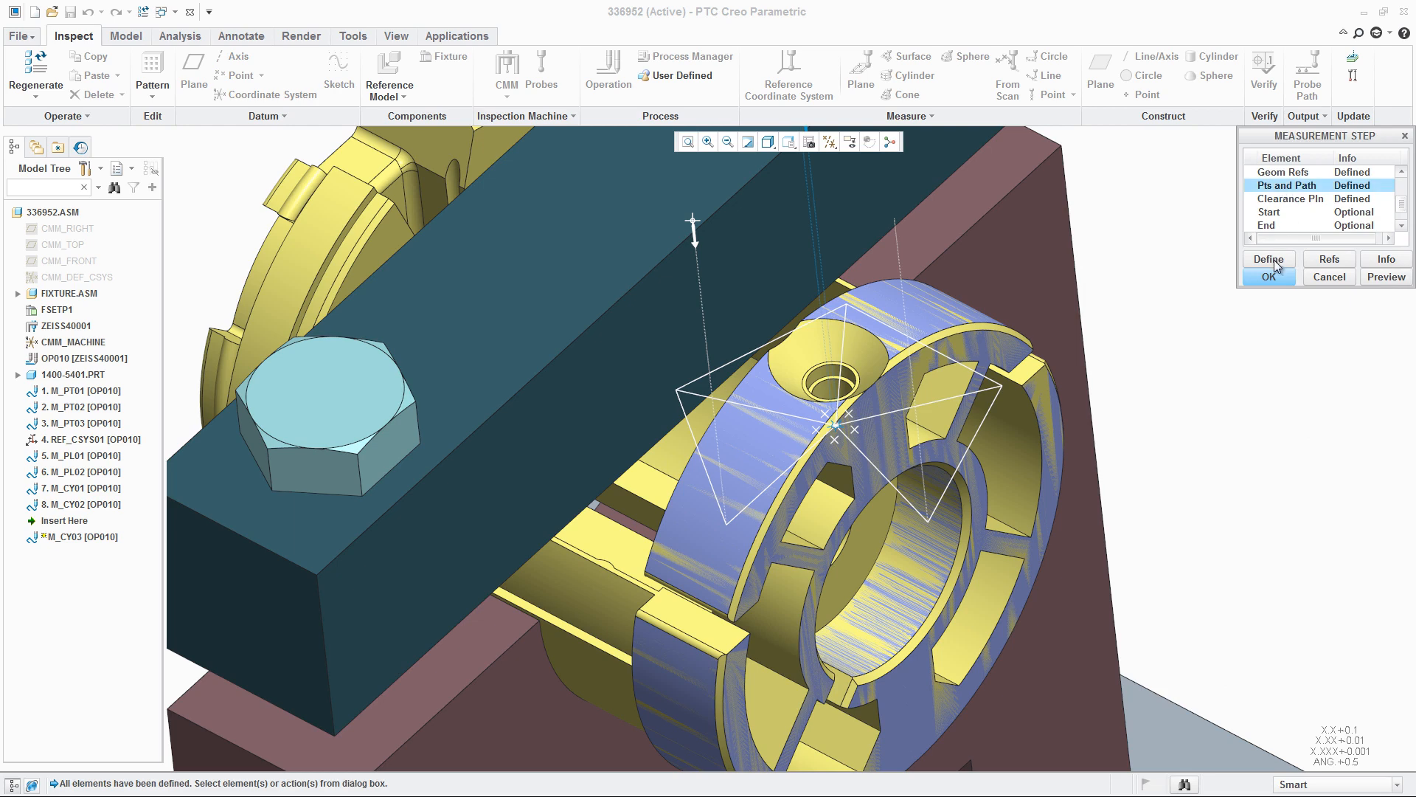
{"action": "left_click", "coordinate": [1269, 259]}
{"action": "left_click", "coordinate": [1360, 587]}
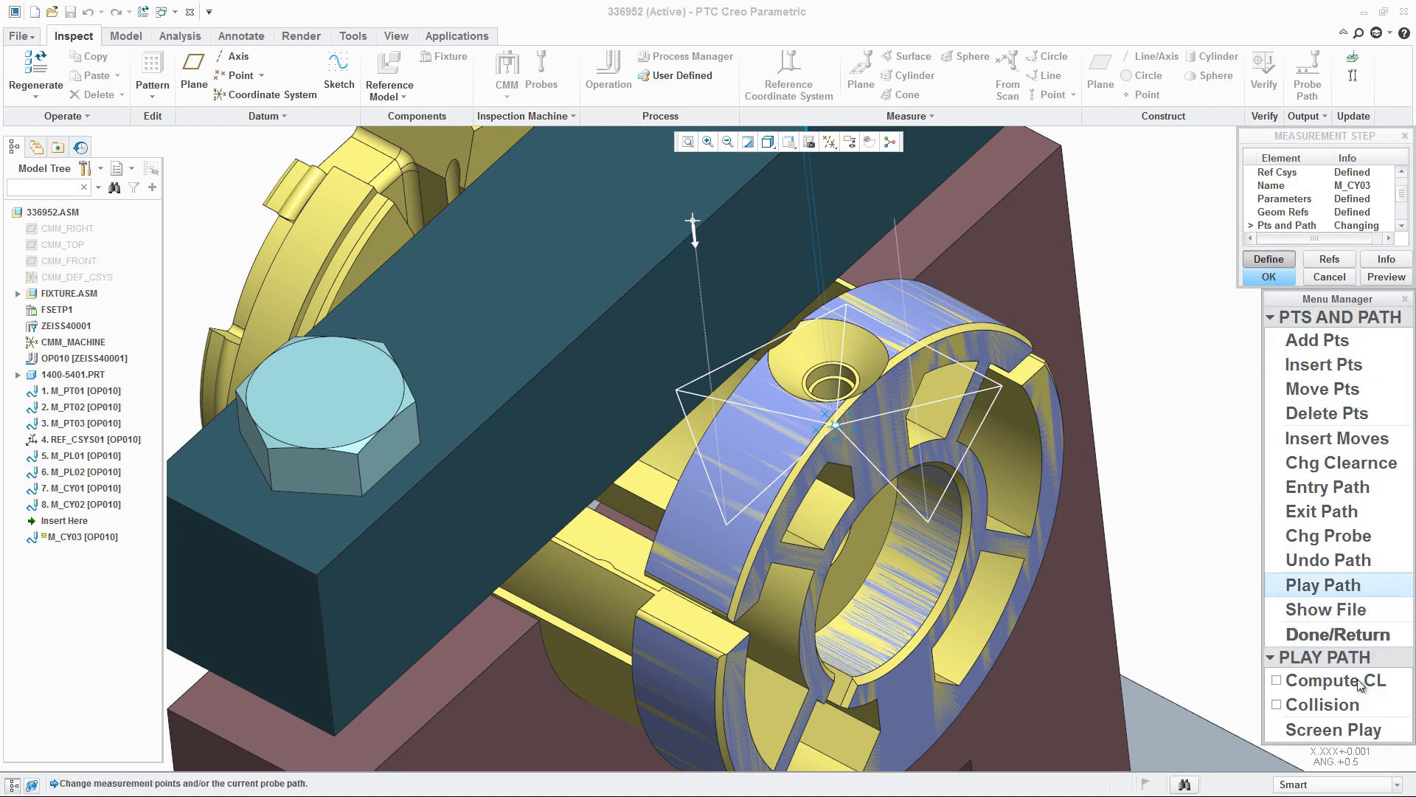
{"action": "left_click", "coordinate": [1369, 730]}
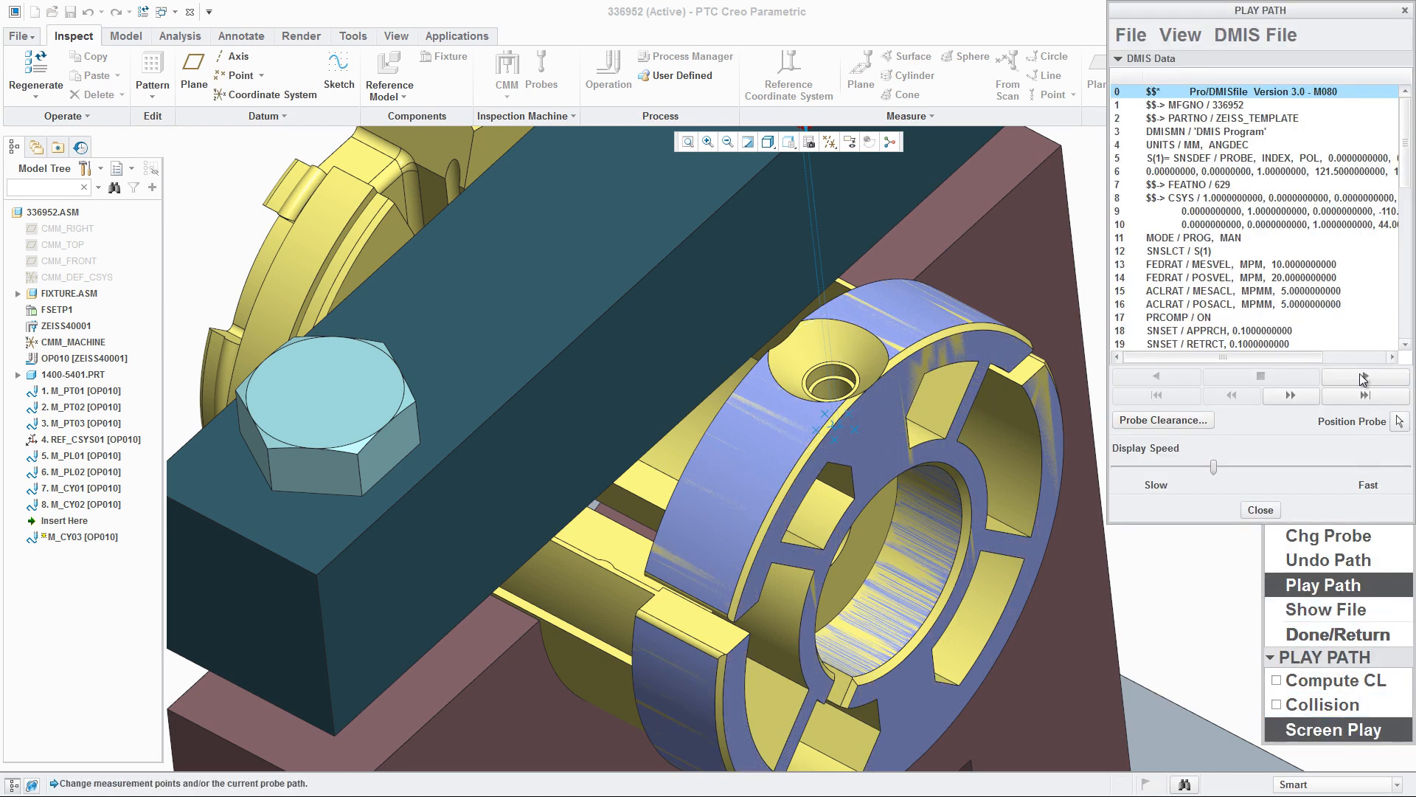
{"action": "left_click", "coordinate": [1365, 376]}
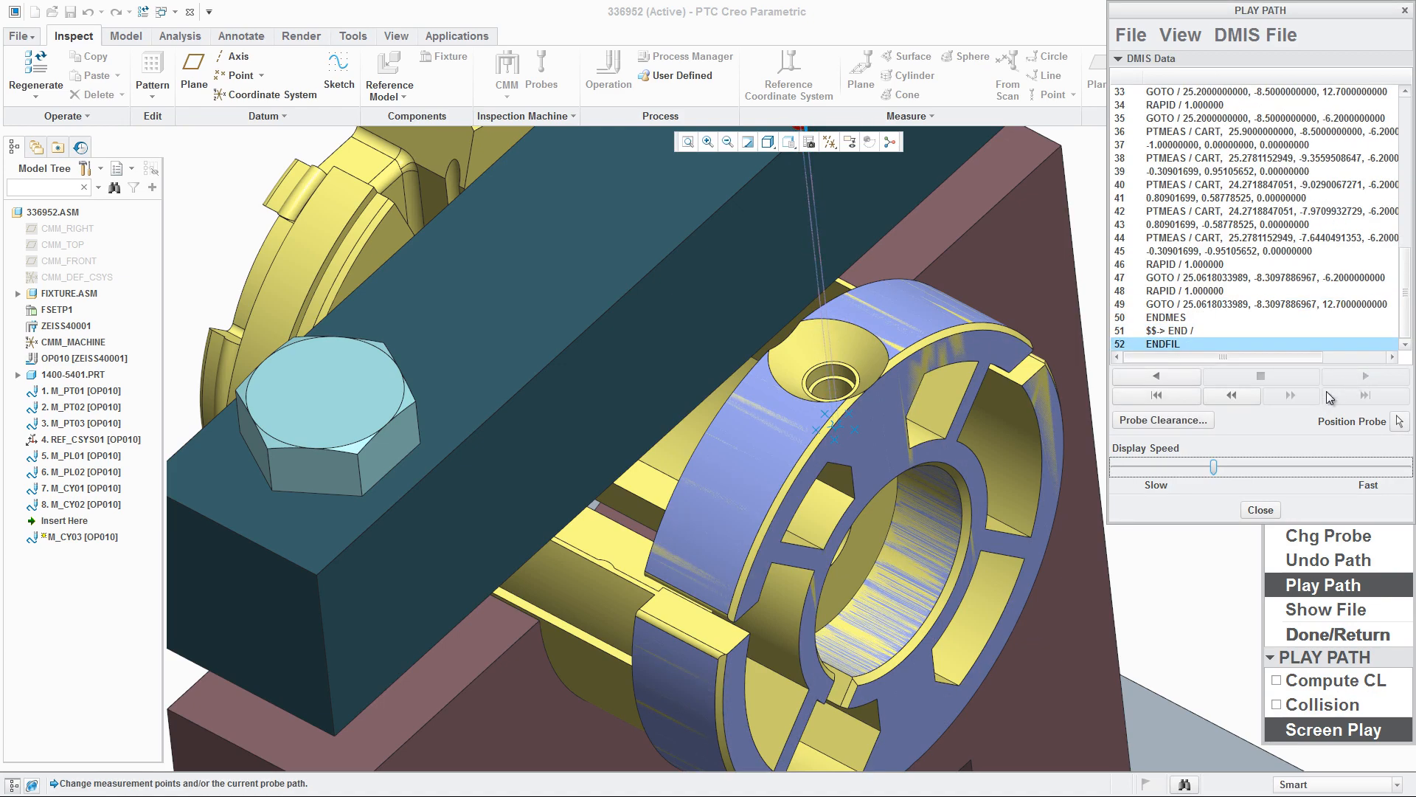
{"action": "scroll", "coordinate": [838, 427], "scroll_direction": "up", "scroll_amount": 6}
{"action": "scroll", "coordinate": [846, 429], "scroll_direction": "up", "scroll_amount": 4}
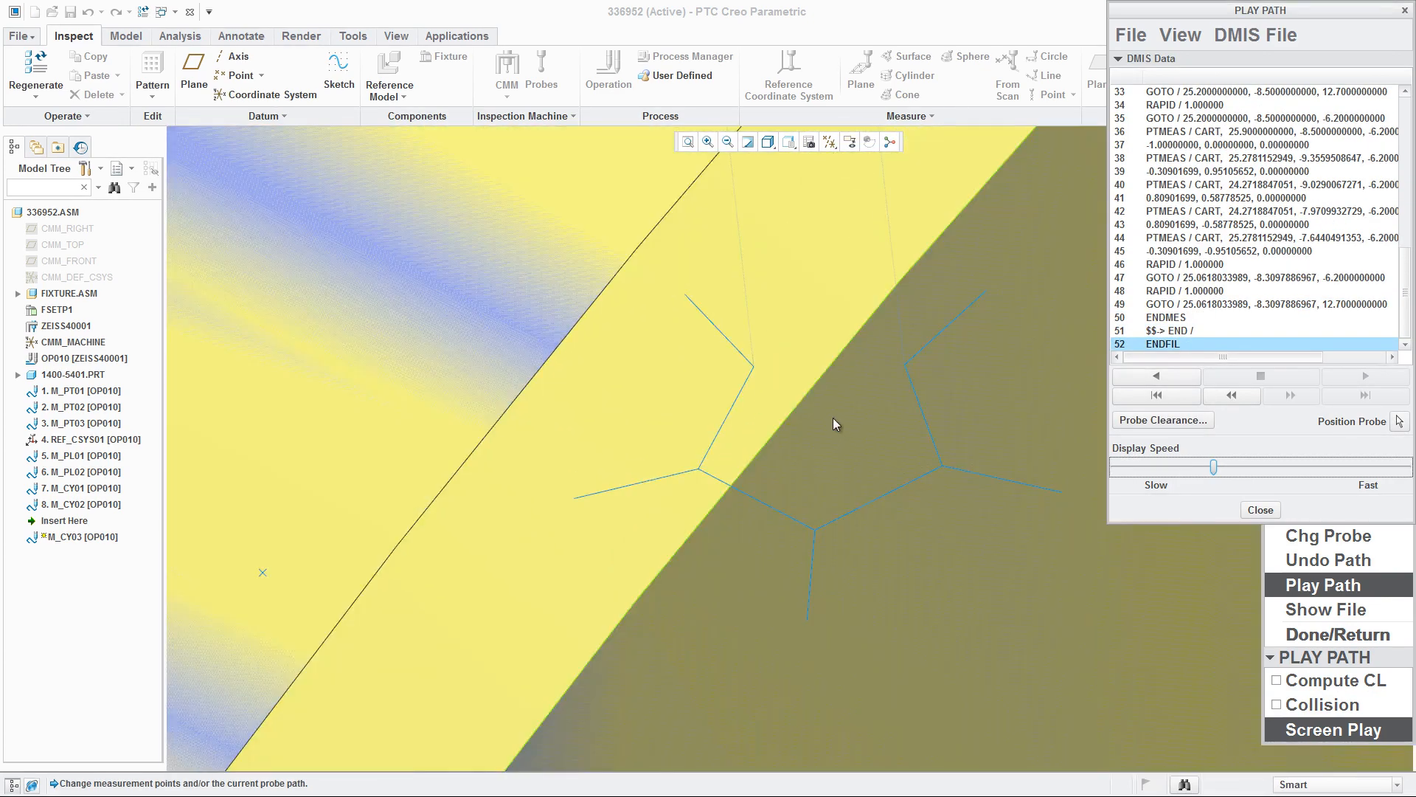
{"action": "scroll", "coordinate": [744, 360], "scroll_direction": "down", "scroll_amount": 8}
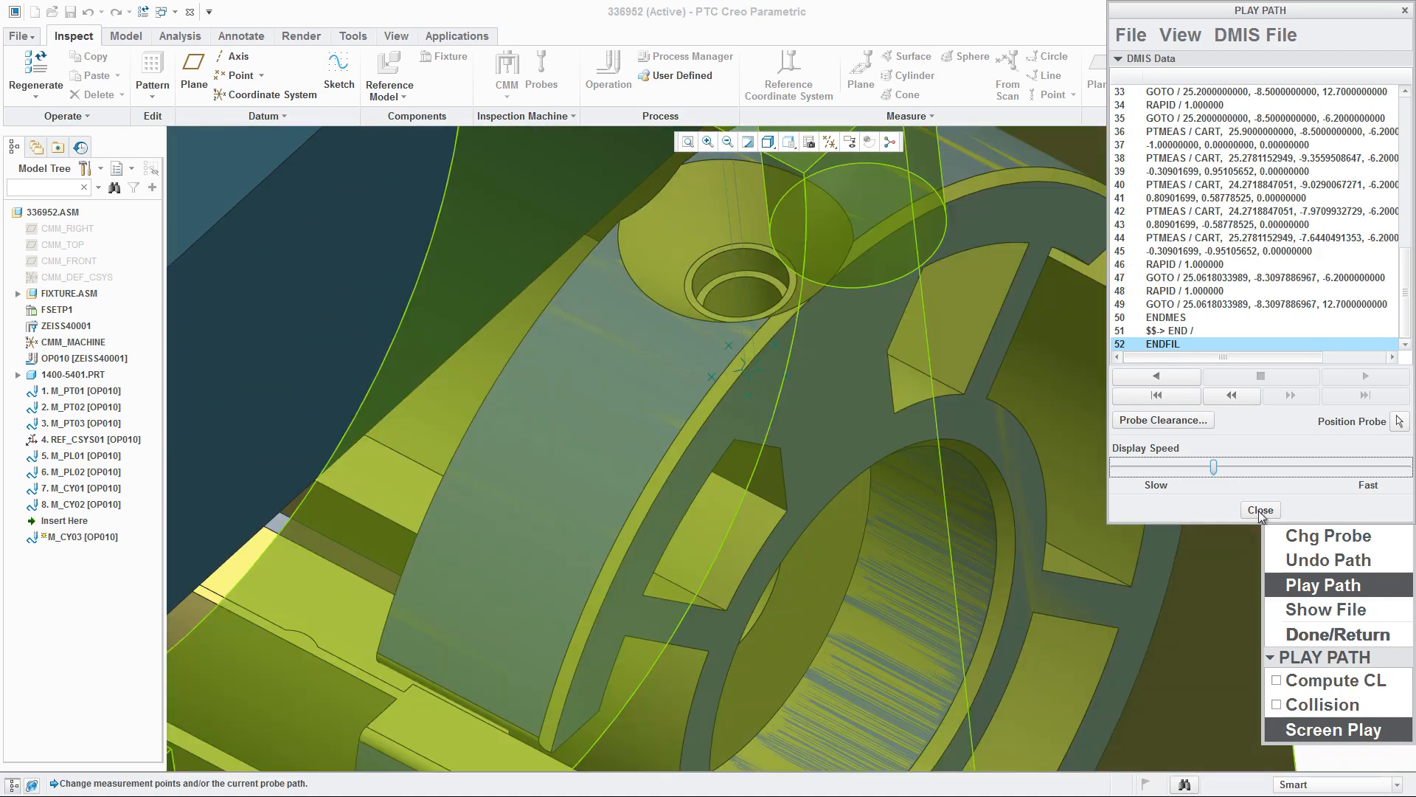
Close the path playback, finish the small hole's path and accept the cylinder measurement
{"action": "left_click", "coordinate": [1261, 509]}
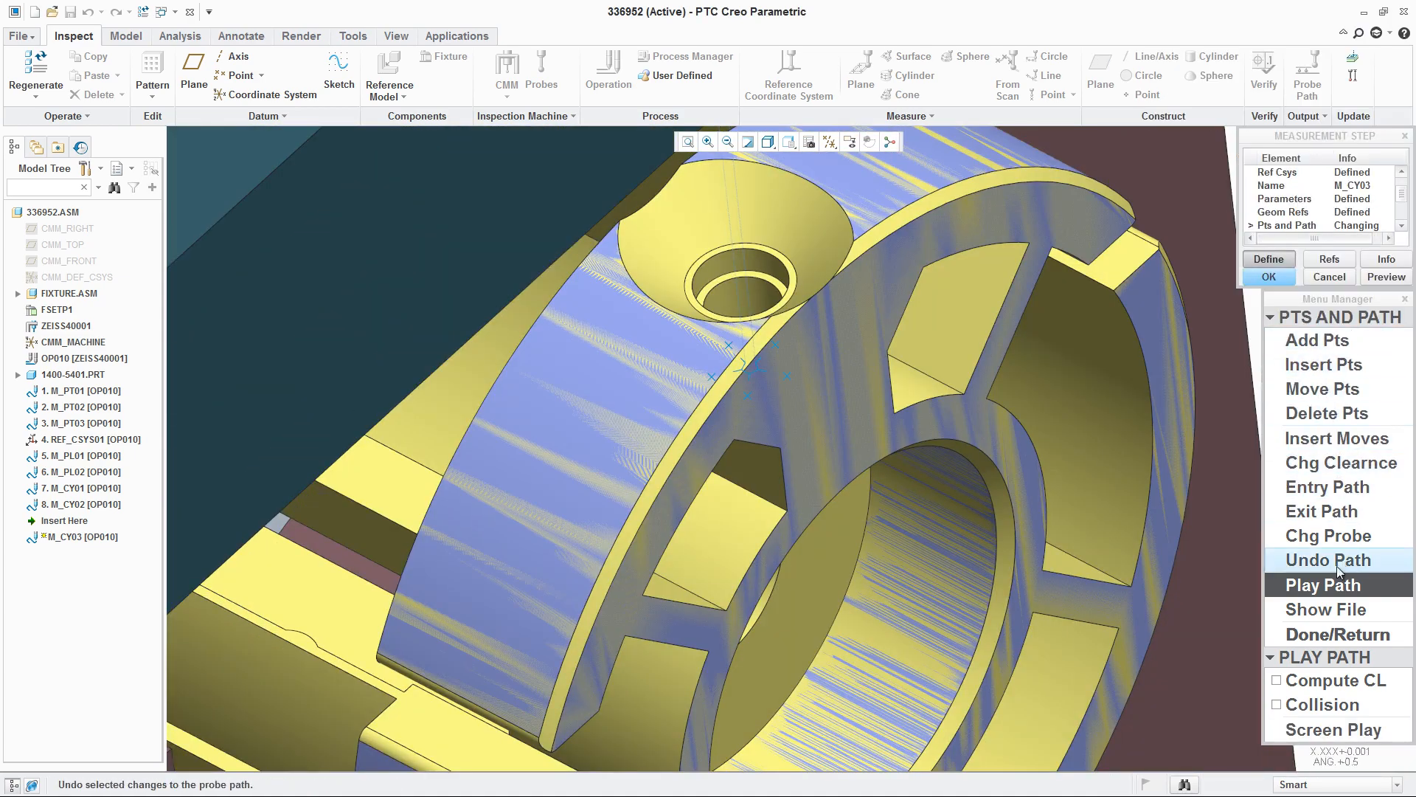
{"action": "left_click", "coordinate": [1339, 634]}
{"action": "left_click", "coordinate": [1271, 278]}
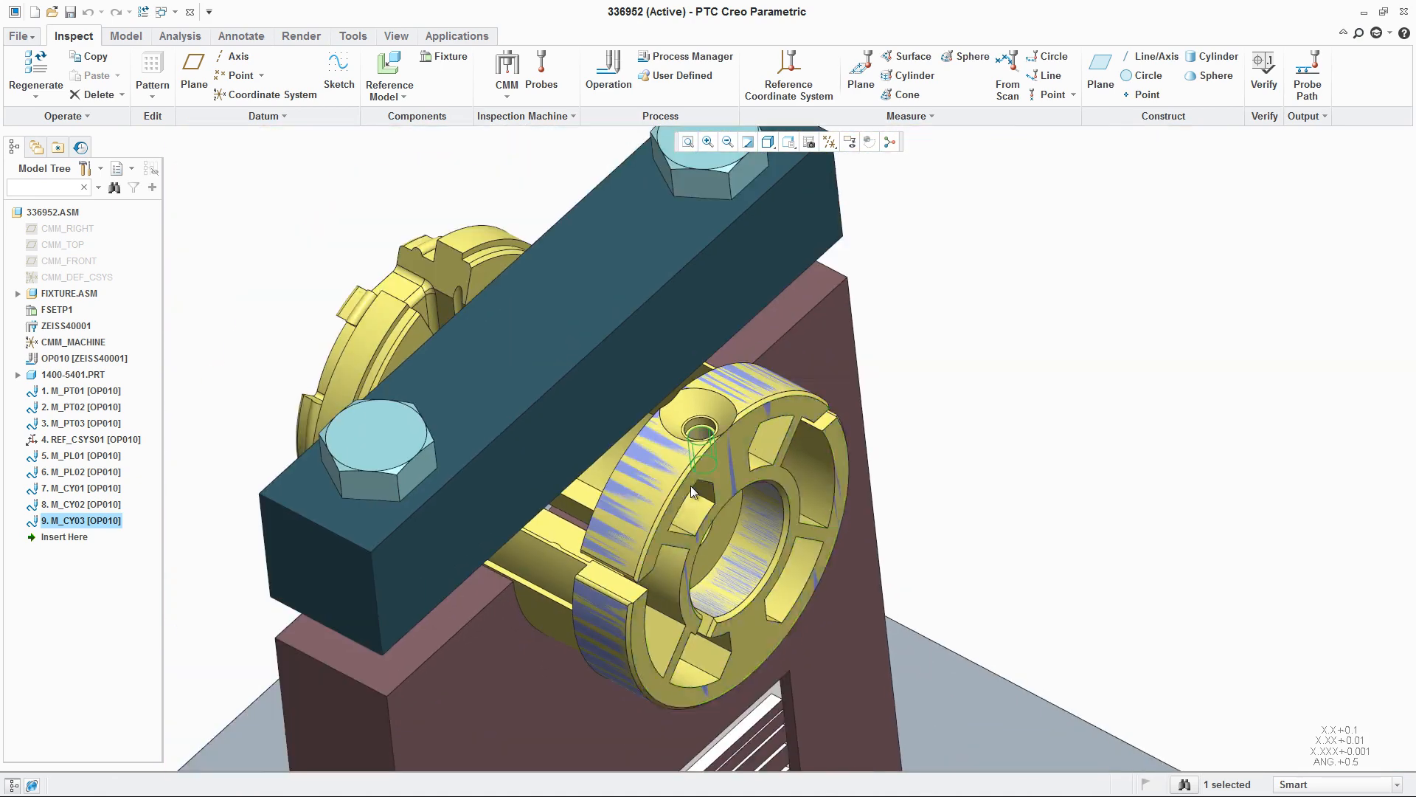
{"action": "middle_click_drag", "start_coordinate": [936, 392], "coordinate": [935, 391]}
{"action": "scroll", "coordinate": [1034, 356], "scroll_direction": "up", "scroll_amount": 2}
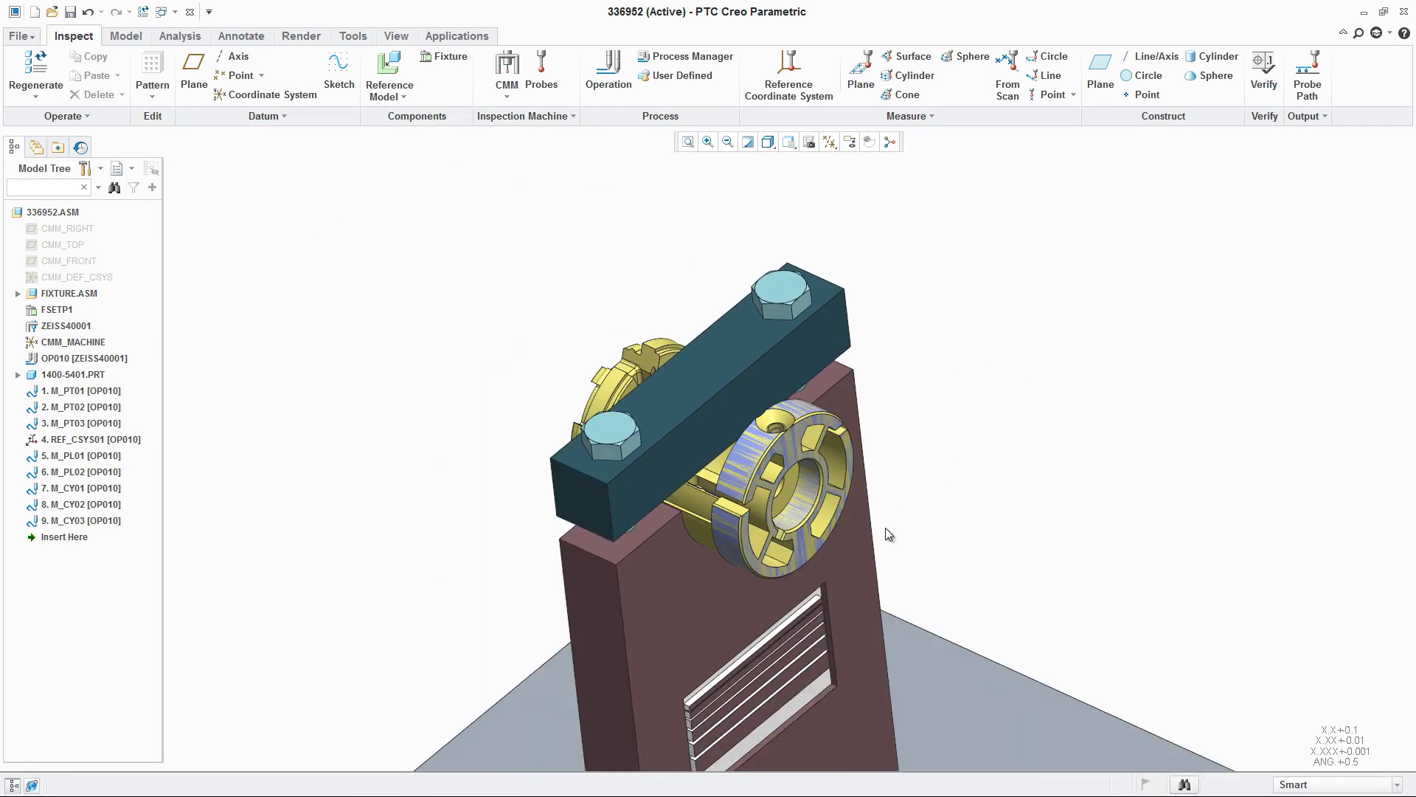
{"action": "scroll", "coordinate": [922, 516], "scroll_direction": "down", "scroll_amount": 2}
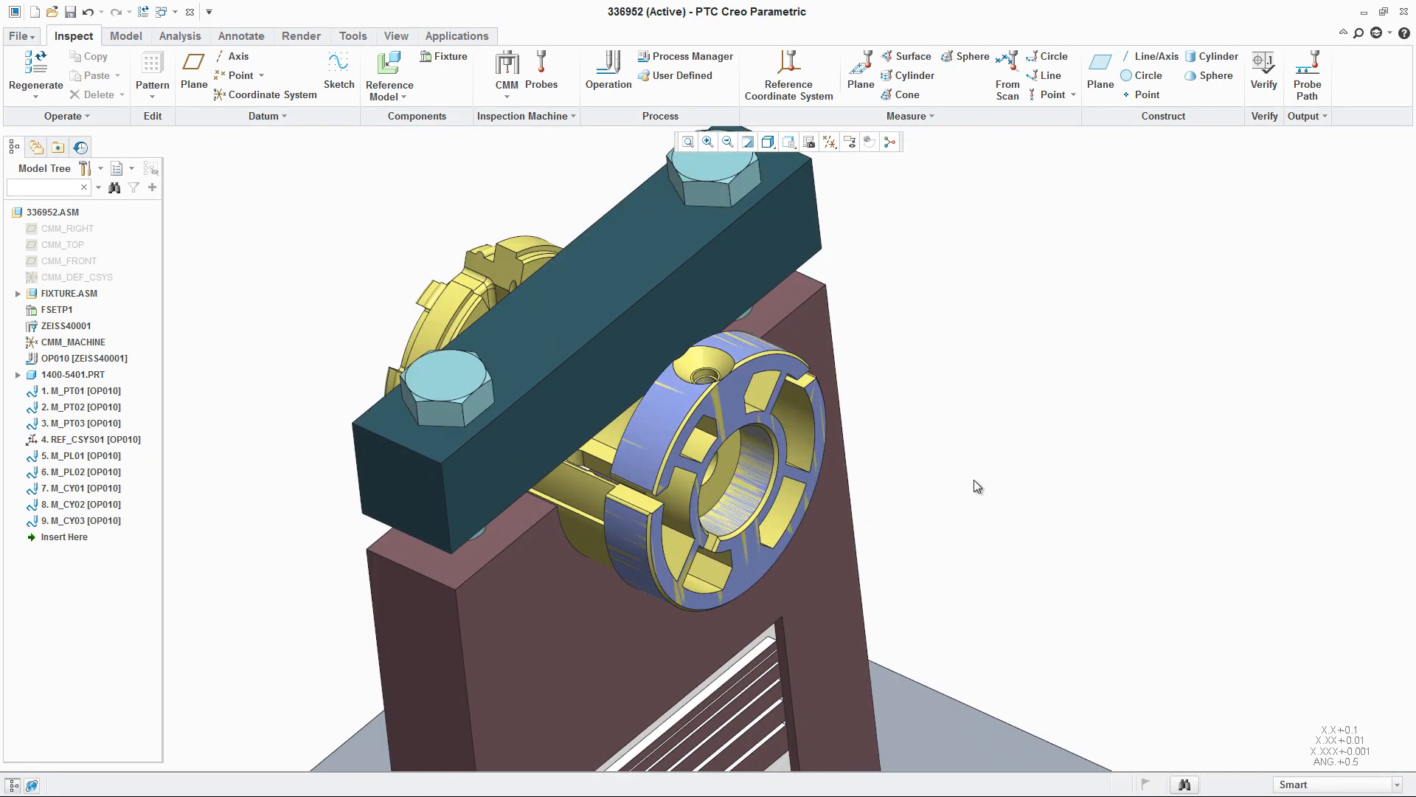
Create a verify step checking the outer cylinder's diameter tolerance from the current model against the outer cylinder measurement M_CY01
{"action": "left_click", "coordinate": [1270, 71]}
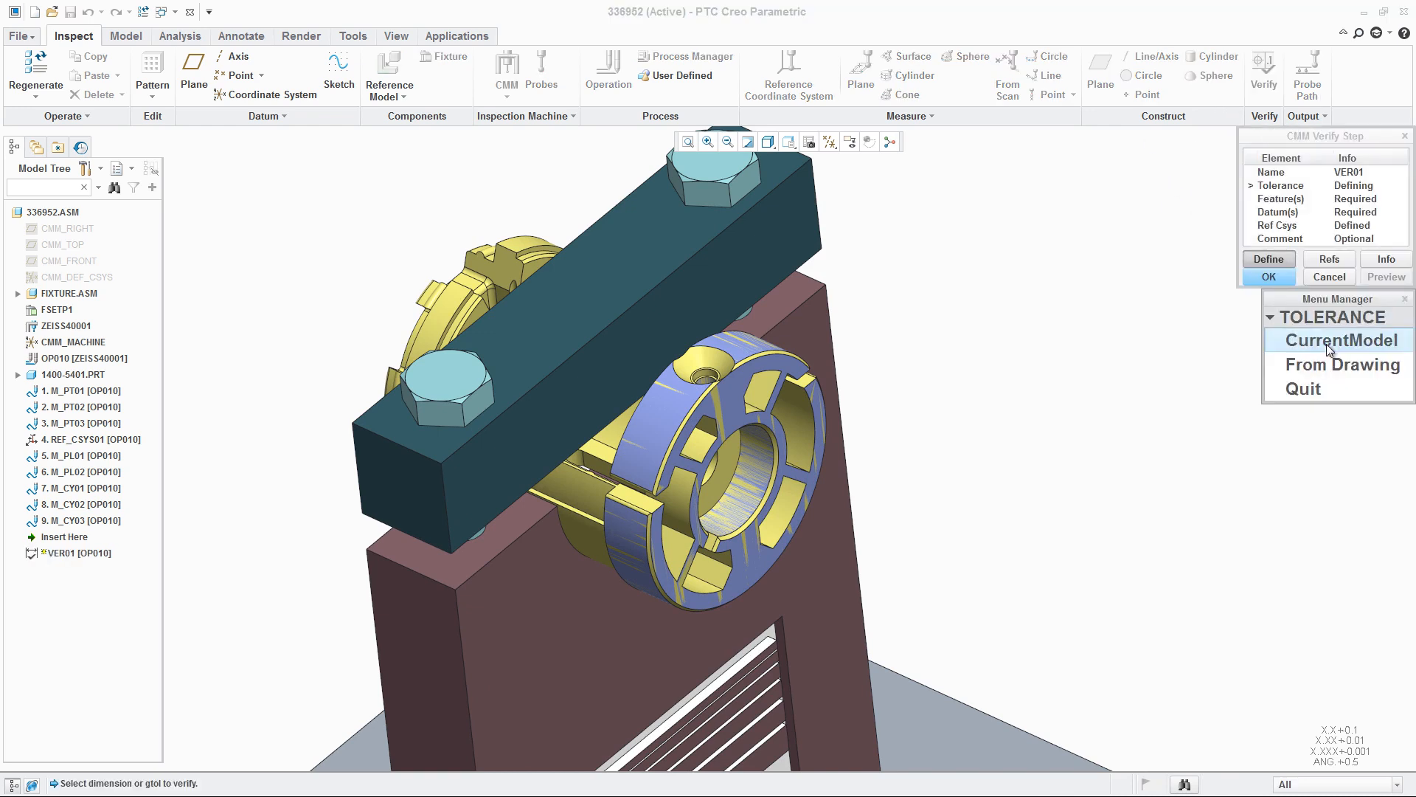
{"action": "left_click", "coordinate": [735, 430]}
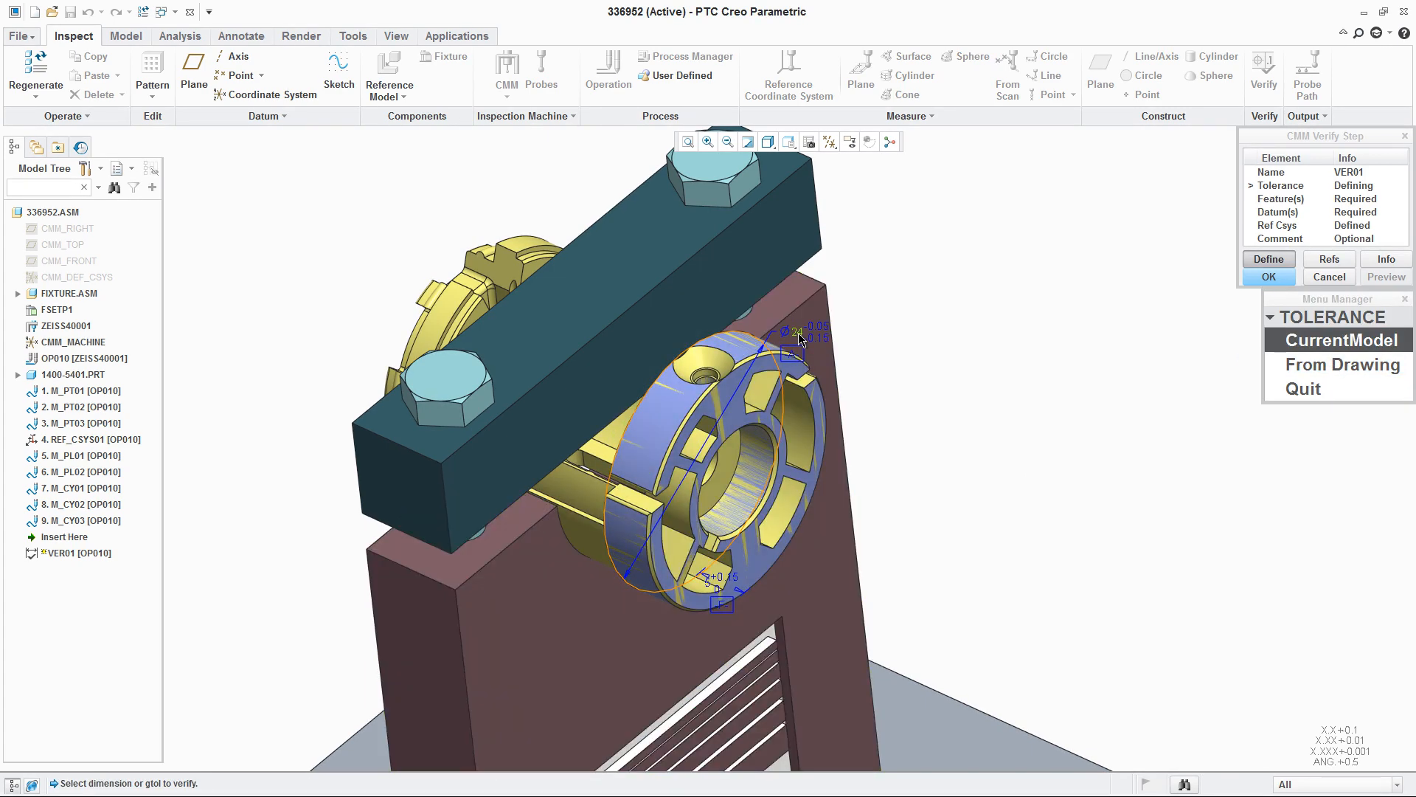
{"action": "left_click", "coordinate": [802, 339]}
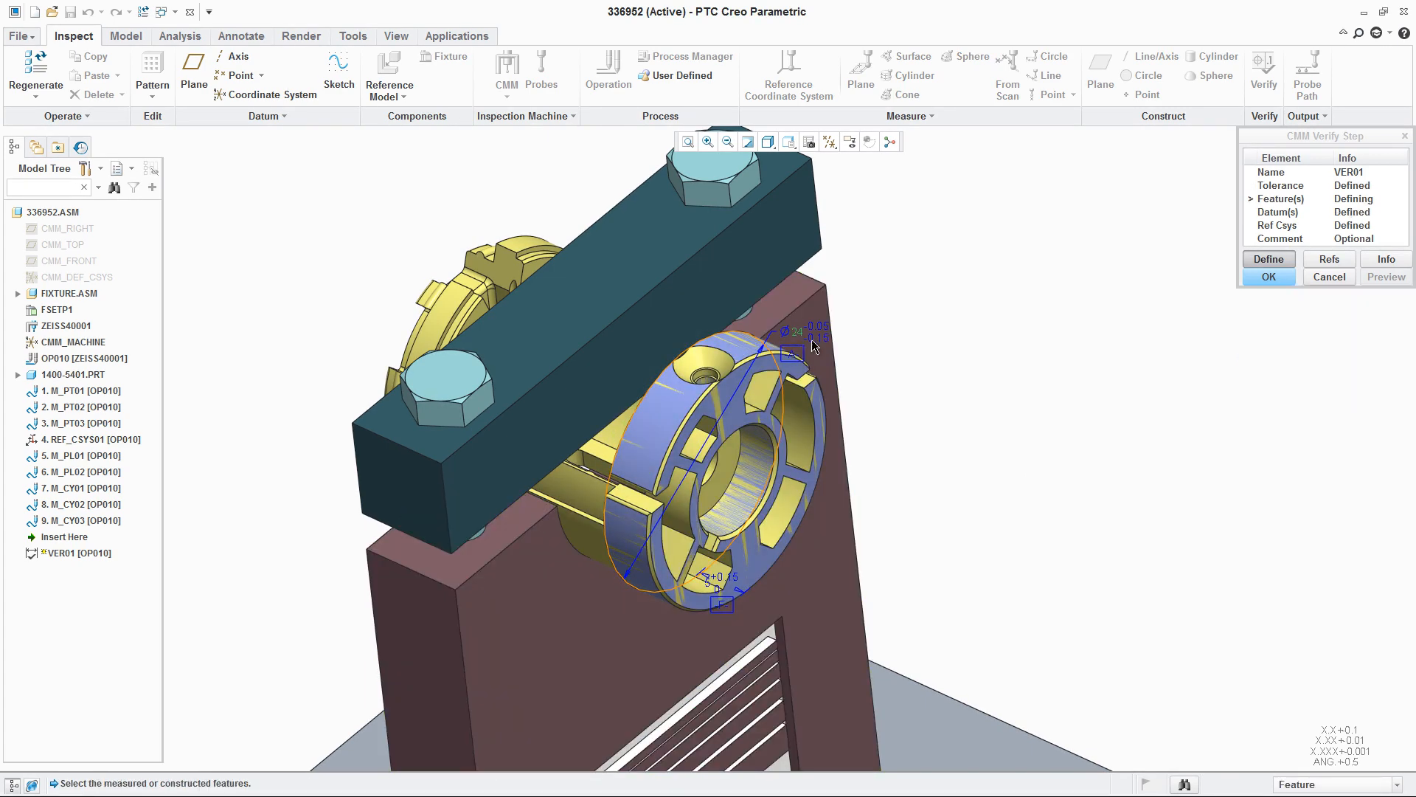
{"action": "left_click", "coordinate": [737, 349]}
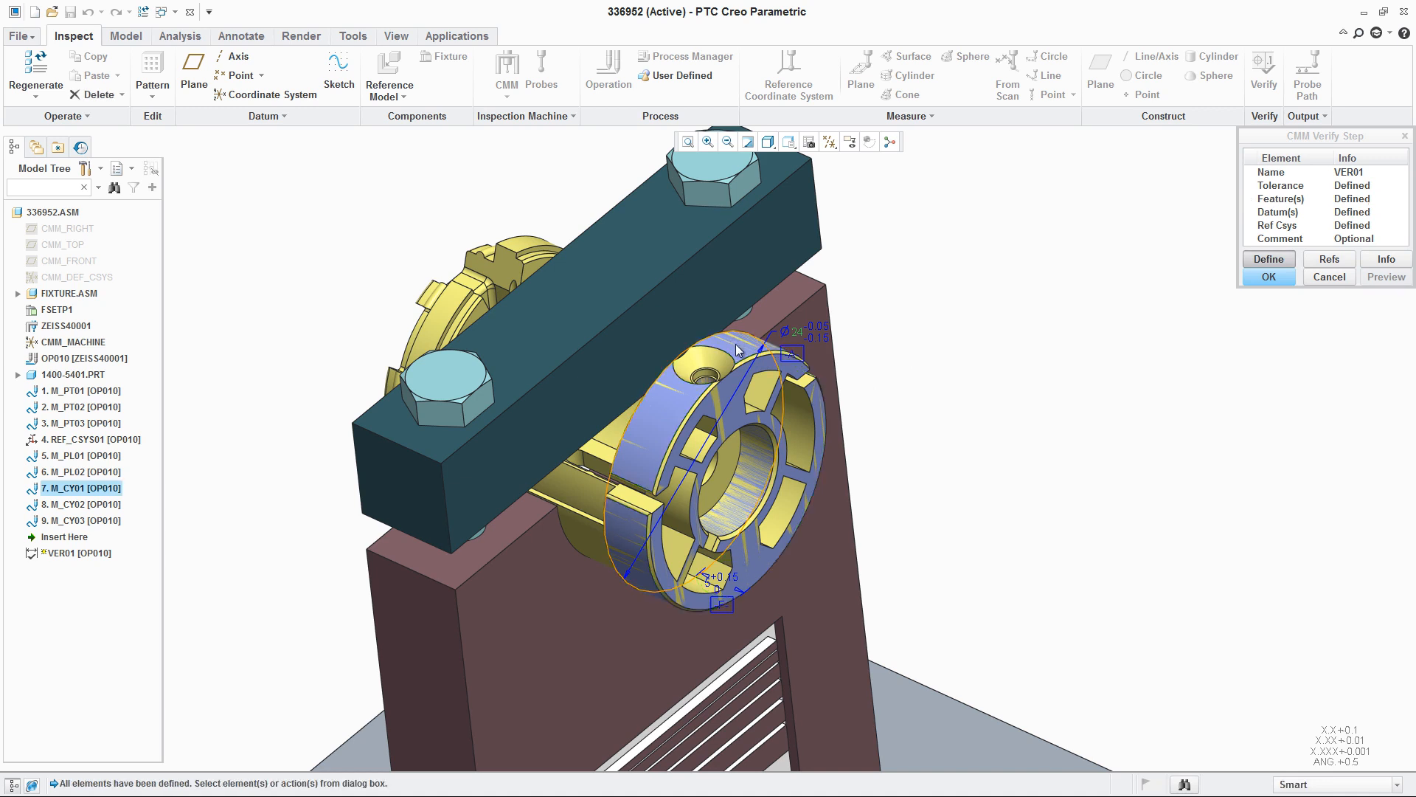
{"action": "left_click", "coordinate": [1268, 278]}
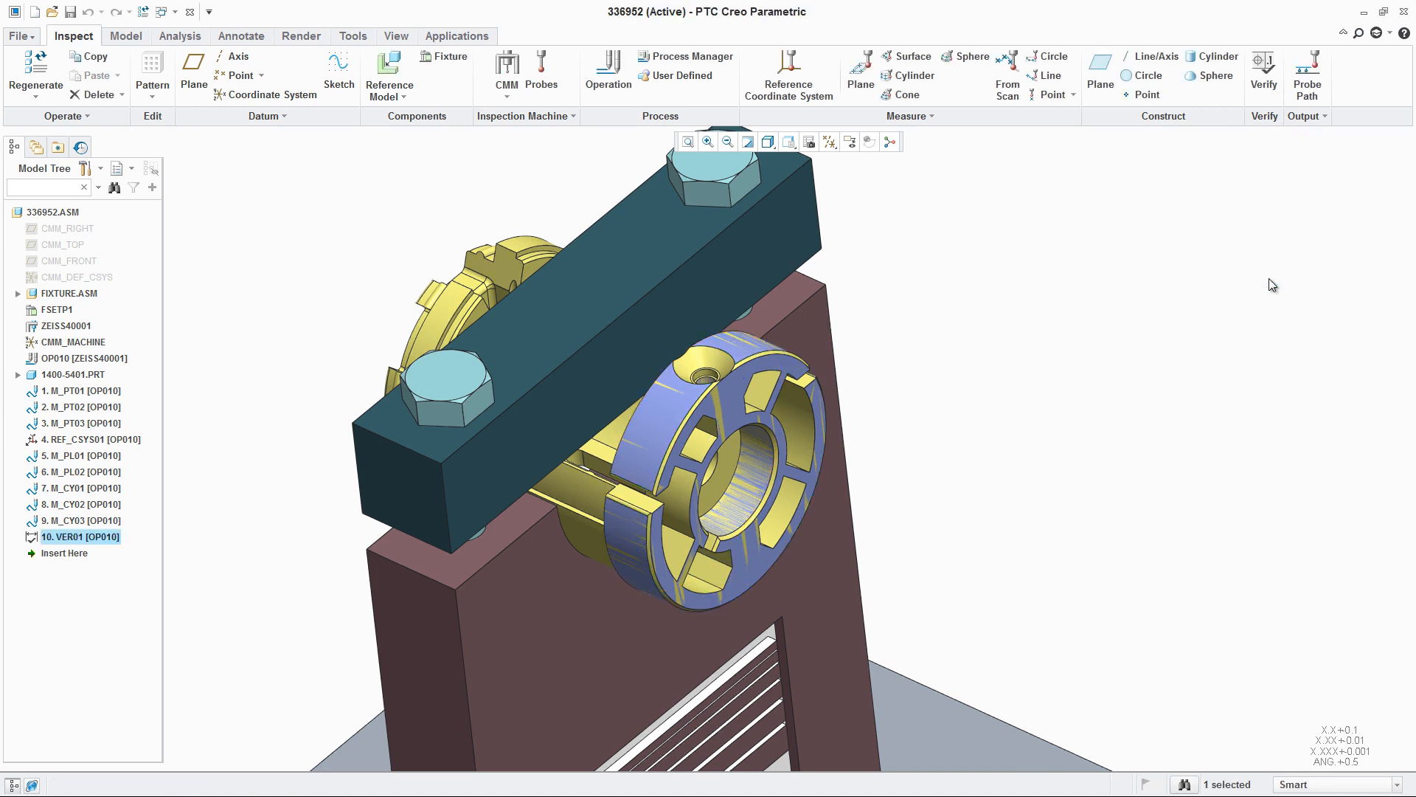
Play the path of operation OP010 and examine the diameter tolerance and output lines at the end of its DMIS data
{"action": "right_click", "coordinate": [65, 361]}
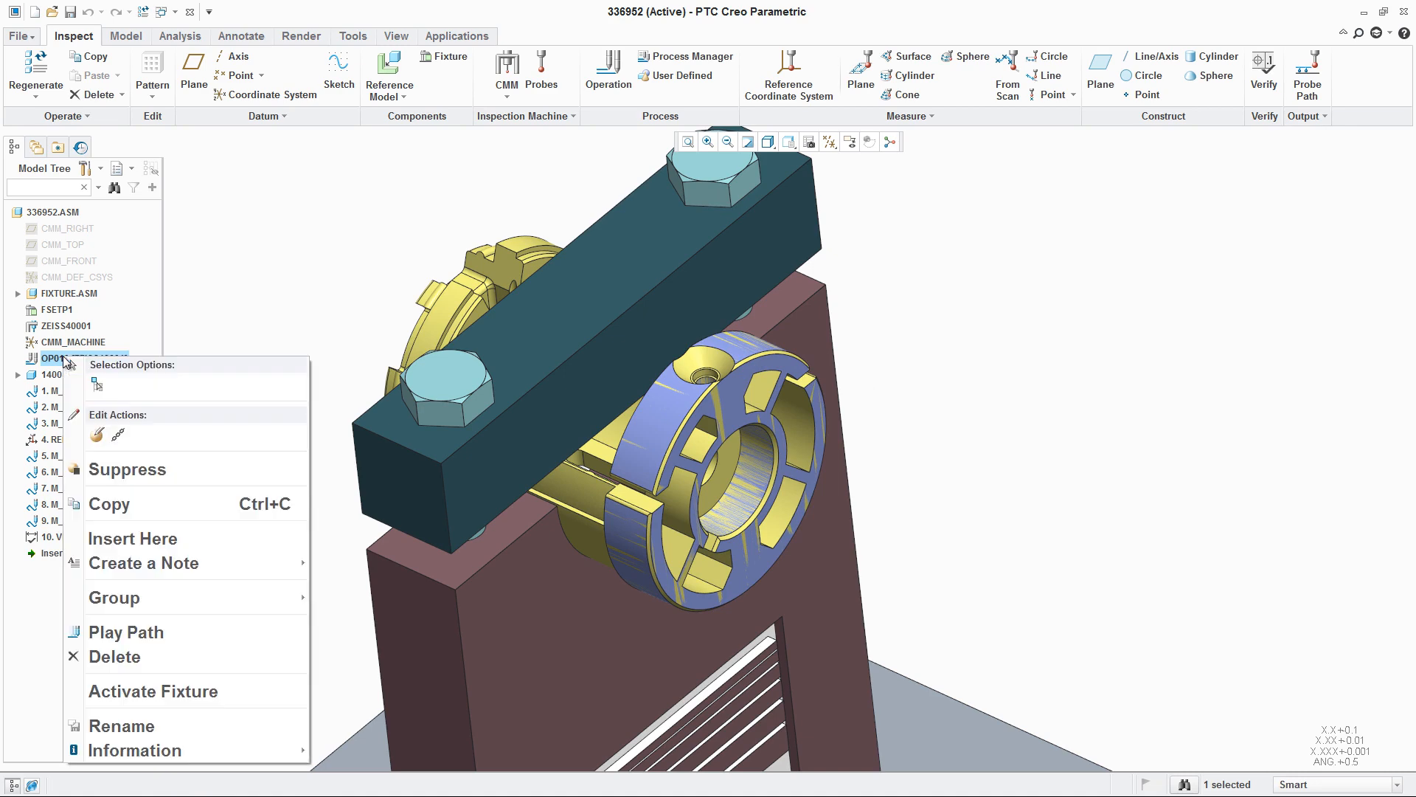
{"action": "left_click", "coordinate": [133, 634]}
{"action": "left_click_drag", "start_coordinate": [1406, 107], "coordinate": [1409, 340]}
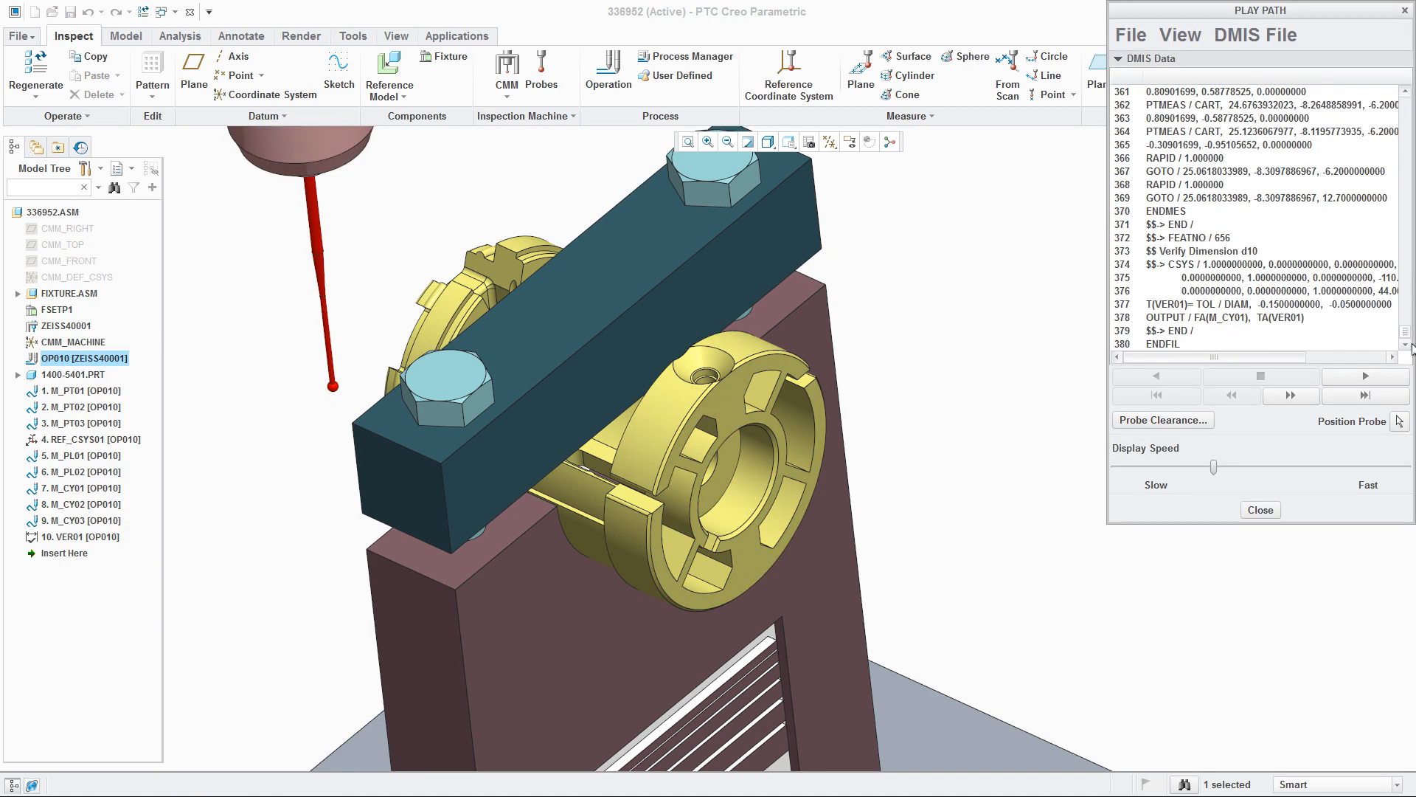
{"action": "left_click", "coordinate": [1247, 306]}
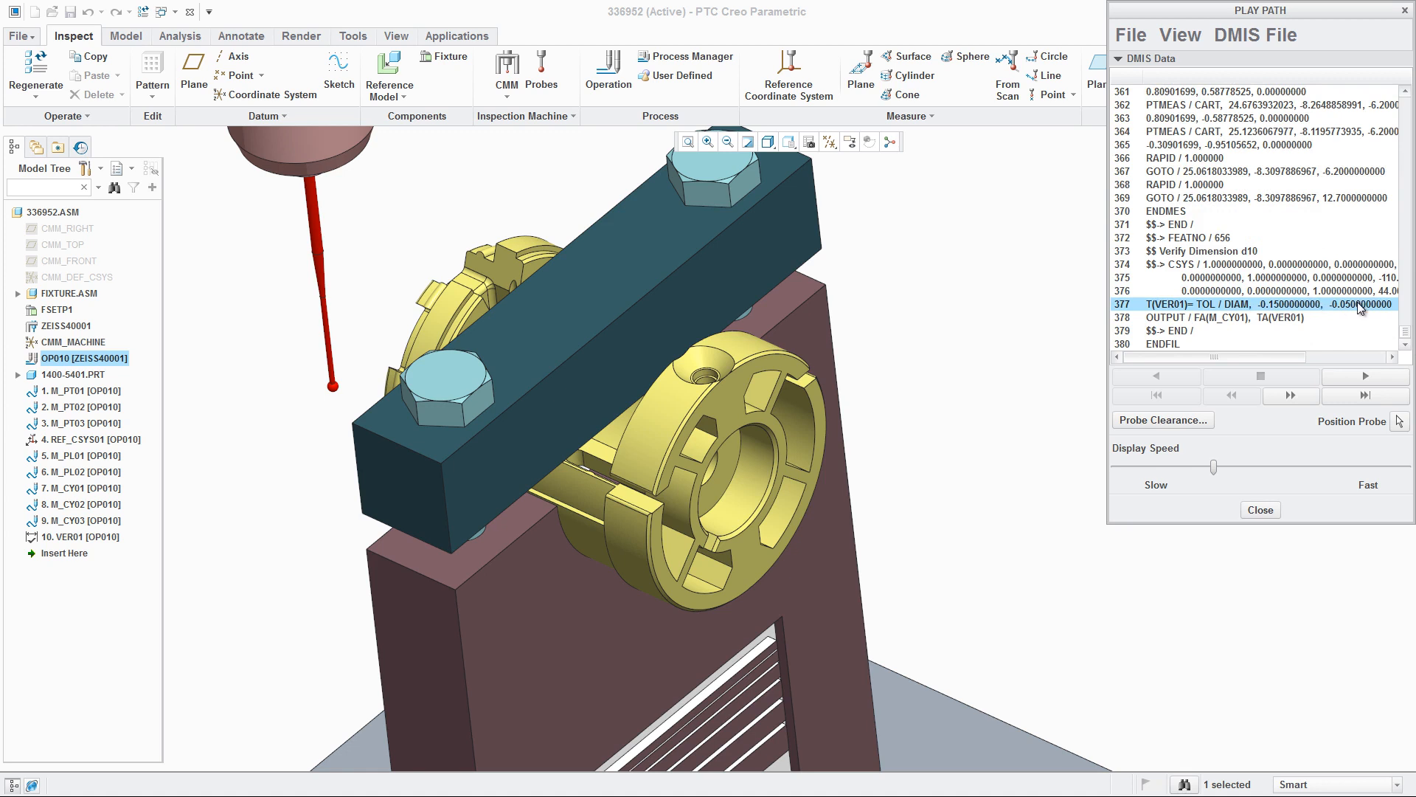
{"action": "left_click", "coordinate": [1260, 511]}
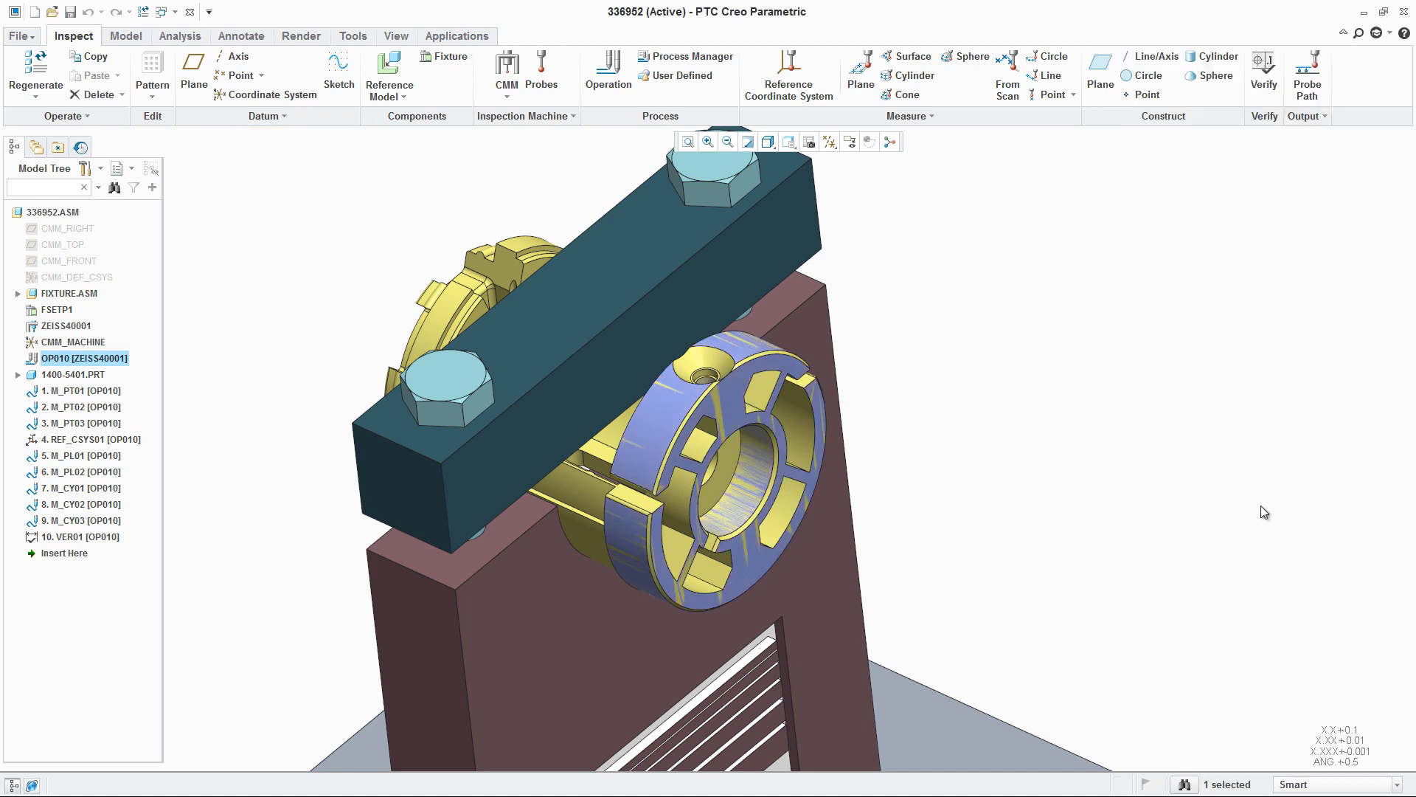
Create a verify step checking the bore's diameter tolerance from the current model against the bore measurement M_CY02
{"action": "left_click", "coordinate": [1271, 69]}
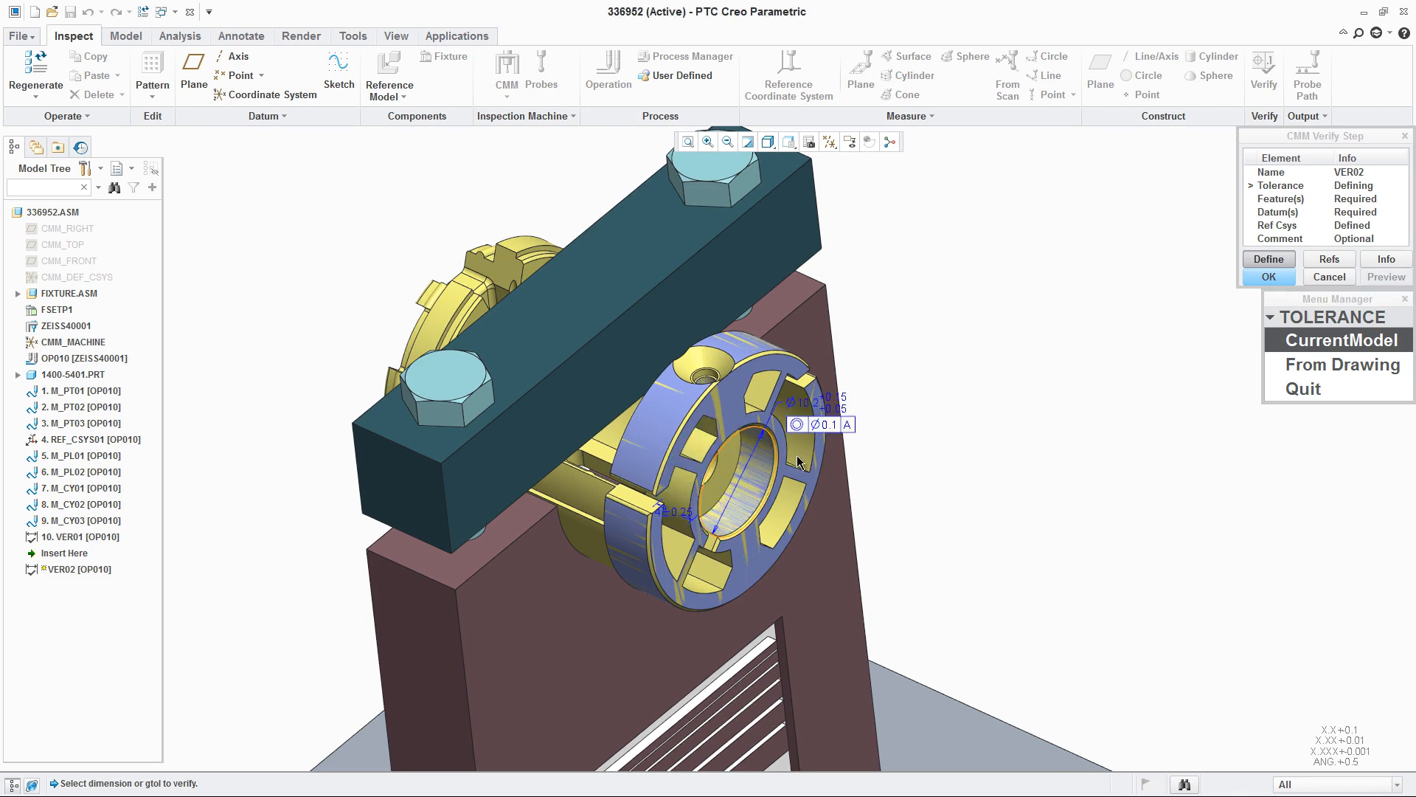
{"action": "left_click", "coordinate": [797, 424]}
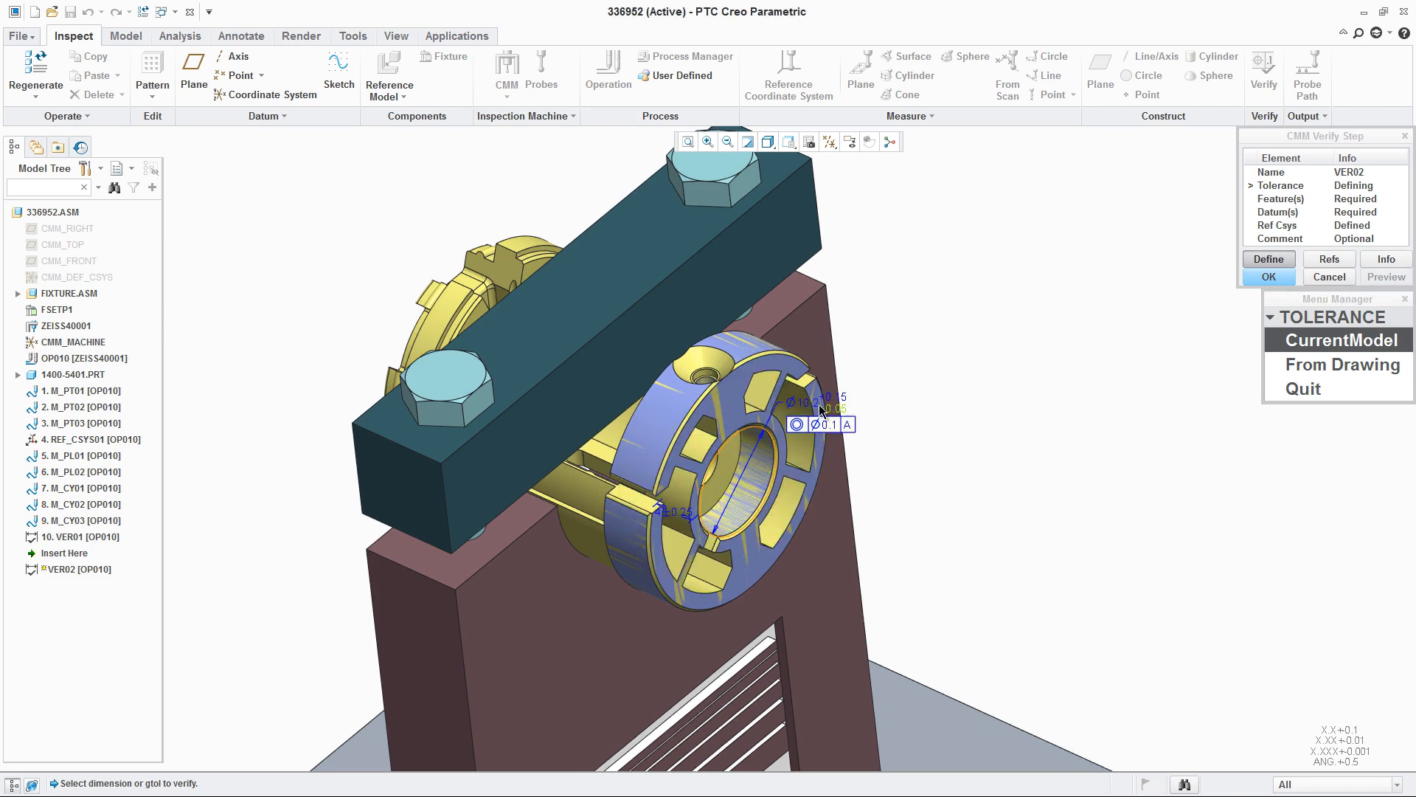
{"action": "left_click", "coordinate": [1271, 277]}
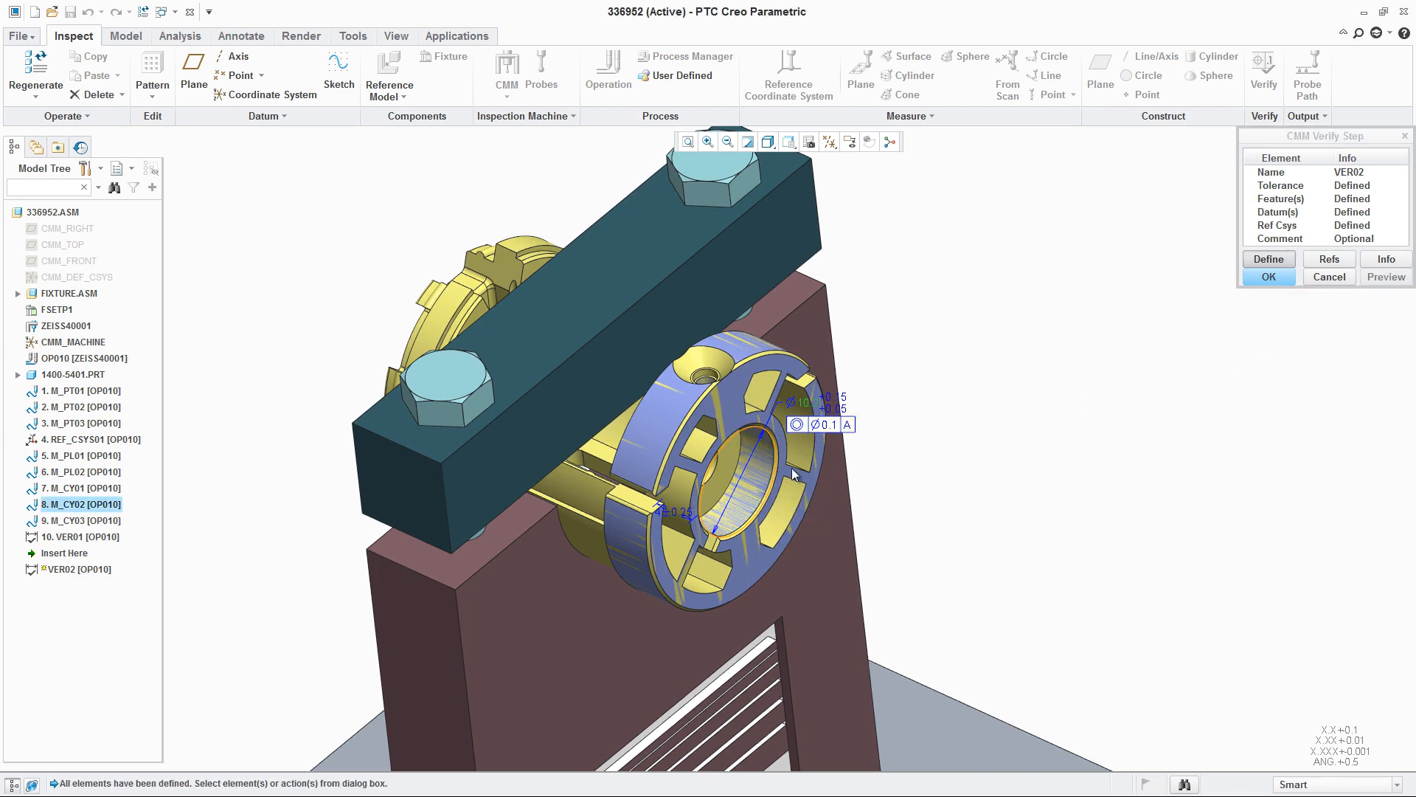
{"action": "left_click", "coordinate": [1274, 283]}
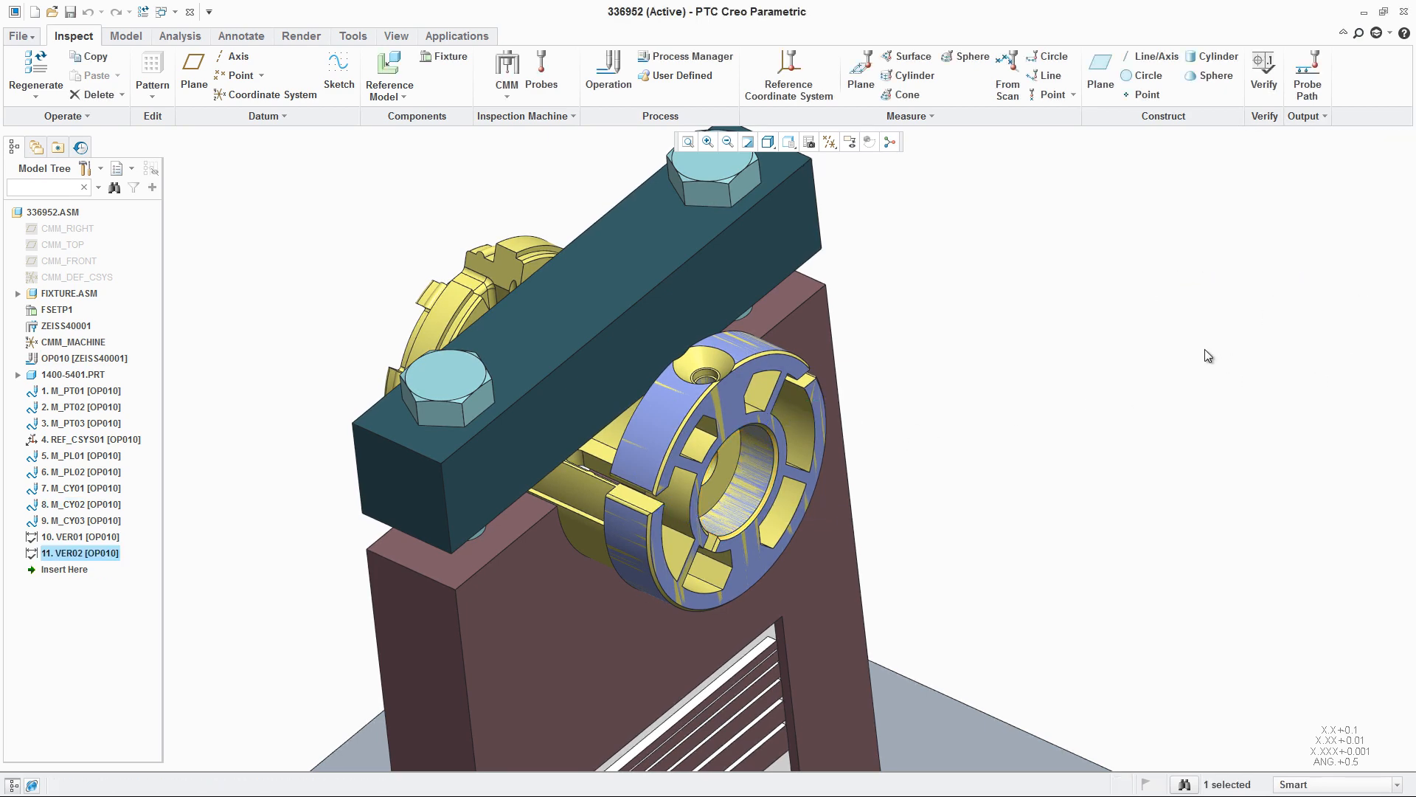
Create a verify step for the bore's 0.1 concentricity tolerance, with the bore measurement as feature and the outer cylinder measurement as datum
{"action": "left_click", "coordinate": [1262, 66]}
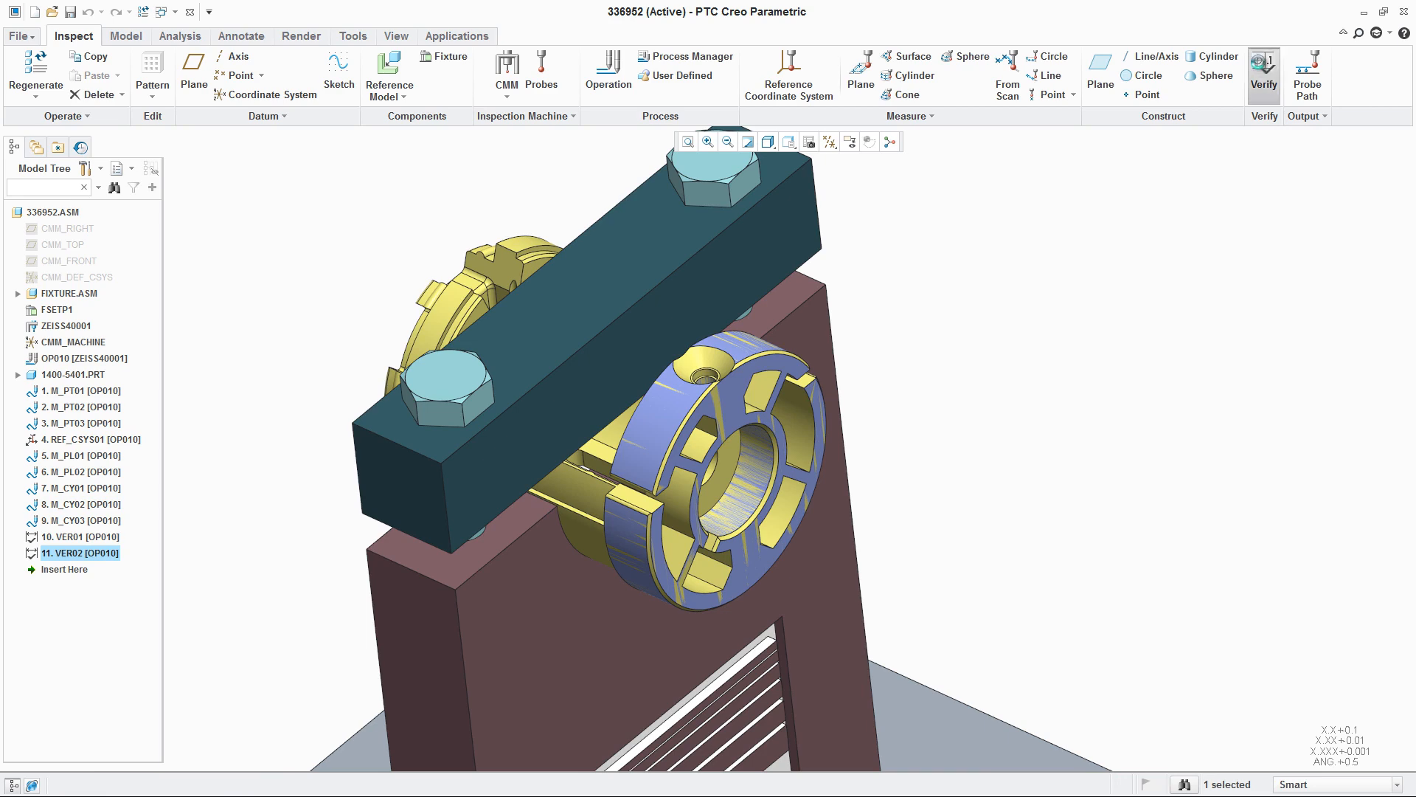
{"action": "left_click", "coordinate": [751, 487]}
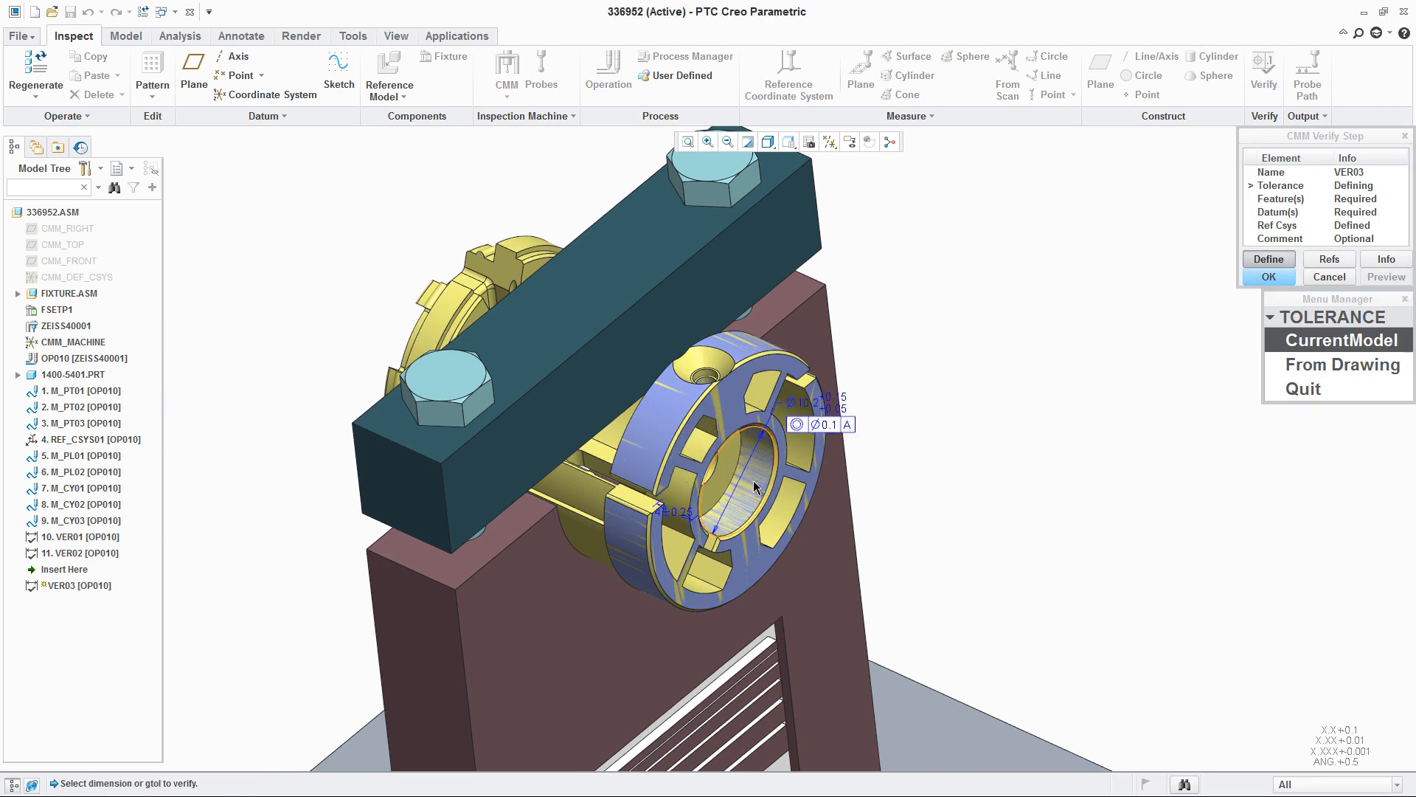
{"action": "left_click", "coordinate": [826, 425]}
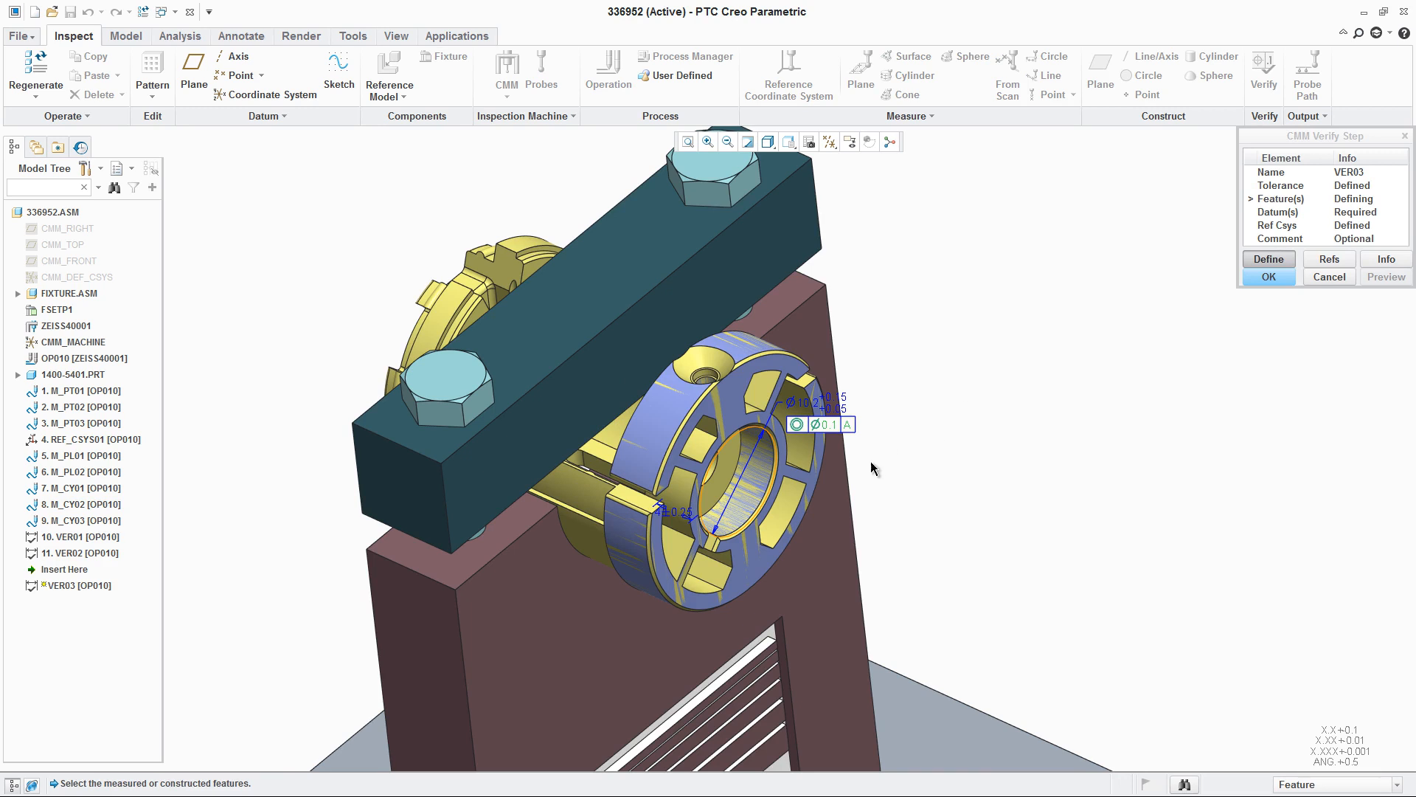
{"action": "middle_click", "coordinate": [726, 465]}
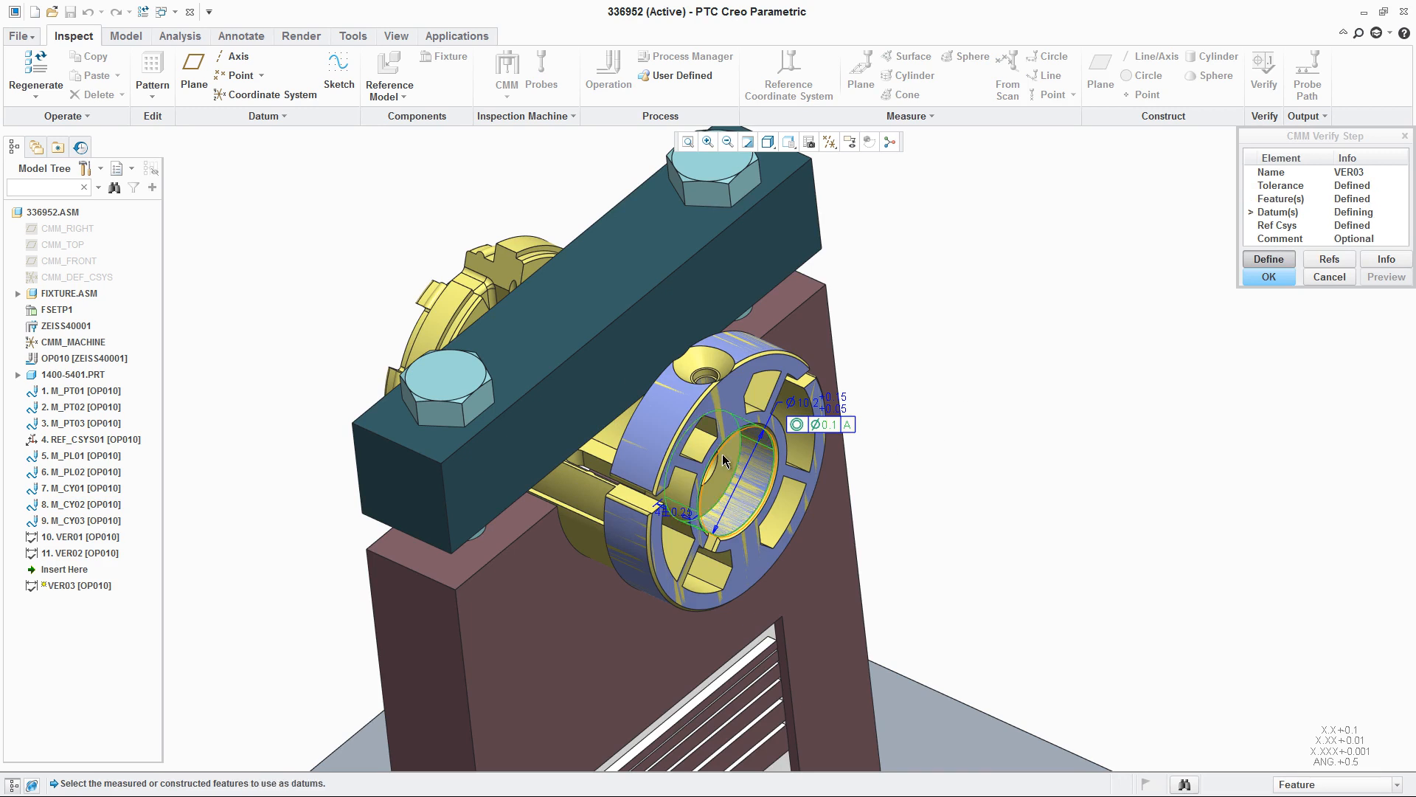
{"action": "left_click", "coordinate": [669, 411]}
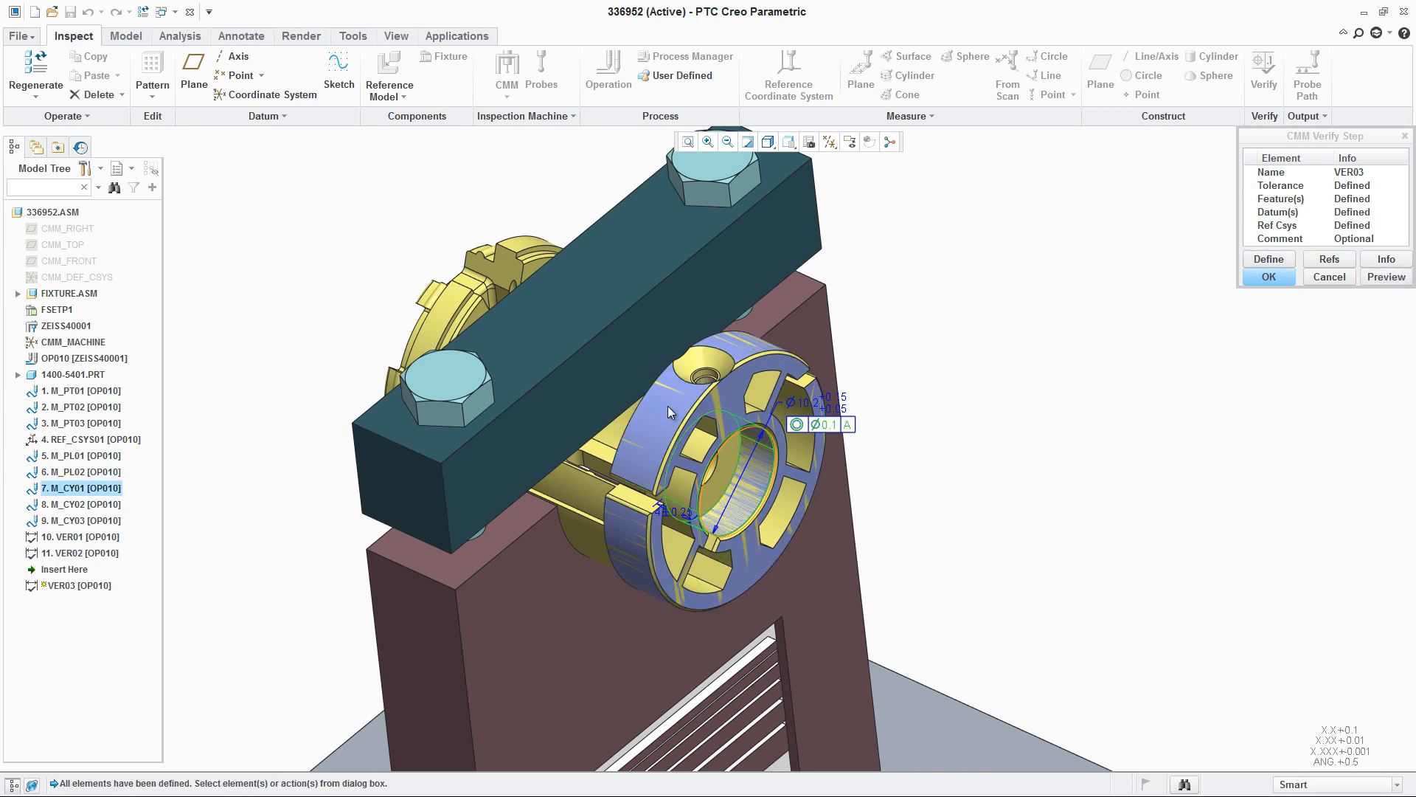
{"action": "left_click", "coordinate": [1268, 279]}
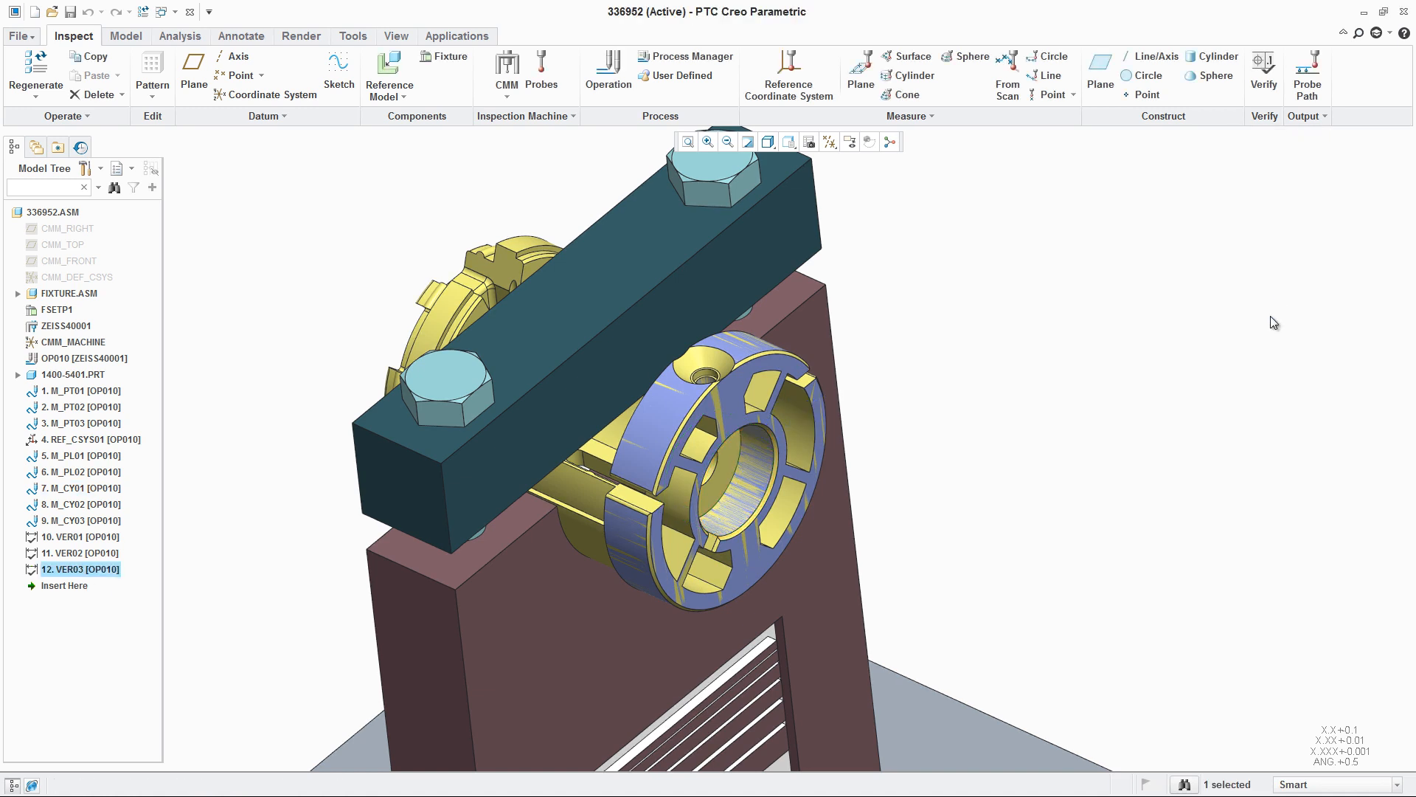
Start a verify step with its tolerance taken from drawing 1400-5401, using the 28.9±0.05 dimension as a two-feature distance
{"action": "left_click", "coordinate": [1264, 68]}
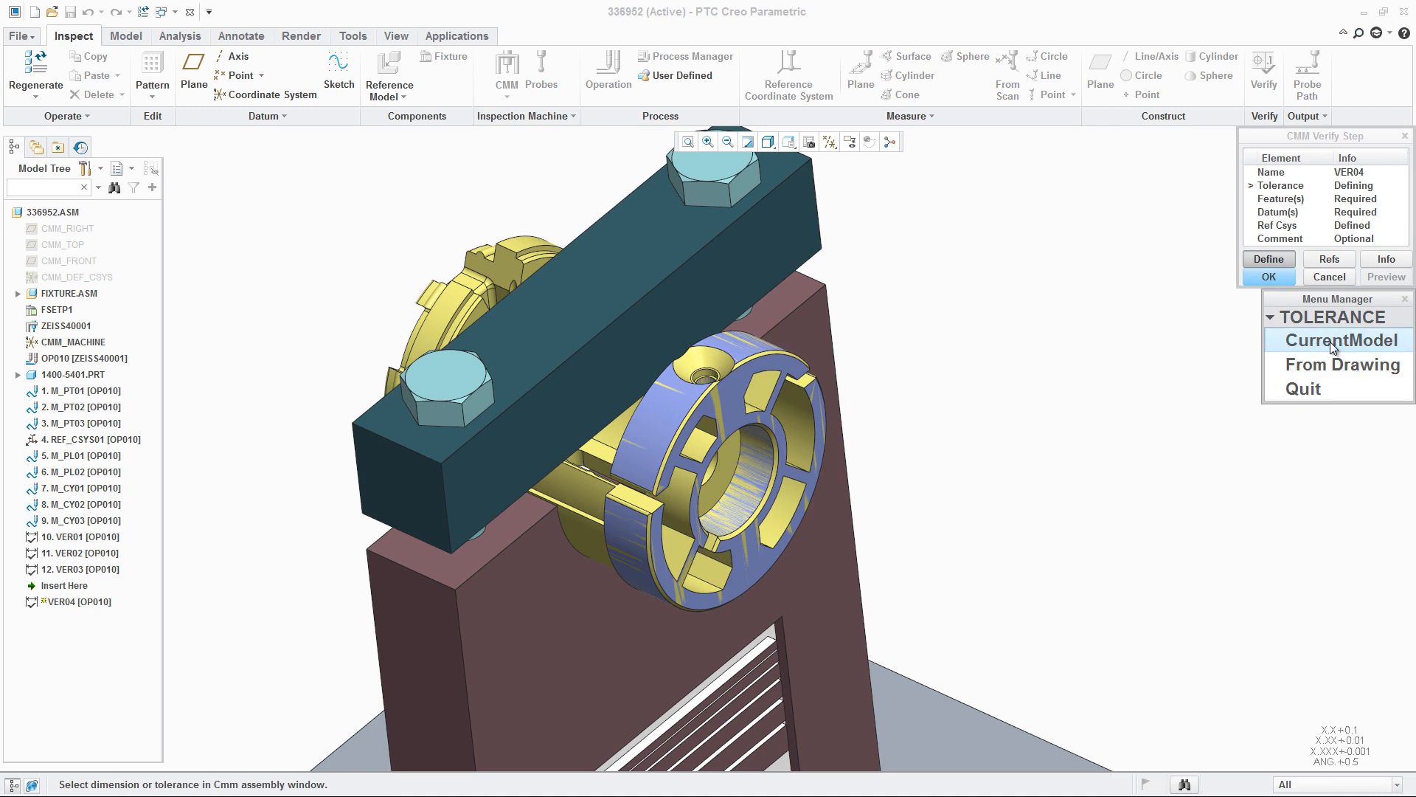
{"action": "left_click", "coordinate": [1301, 368]}
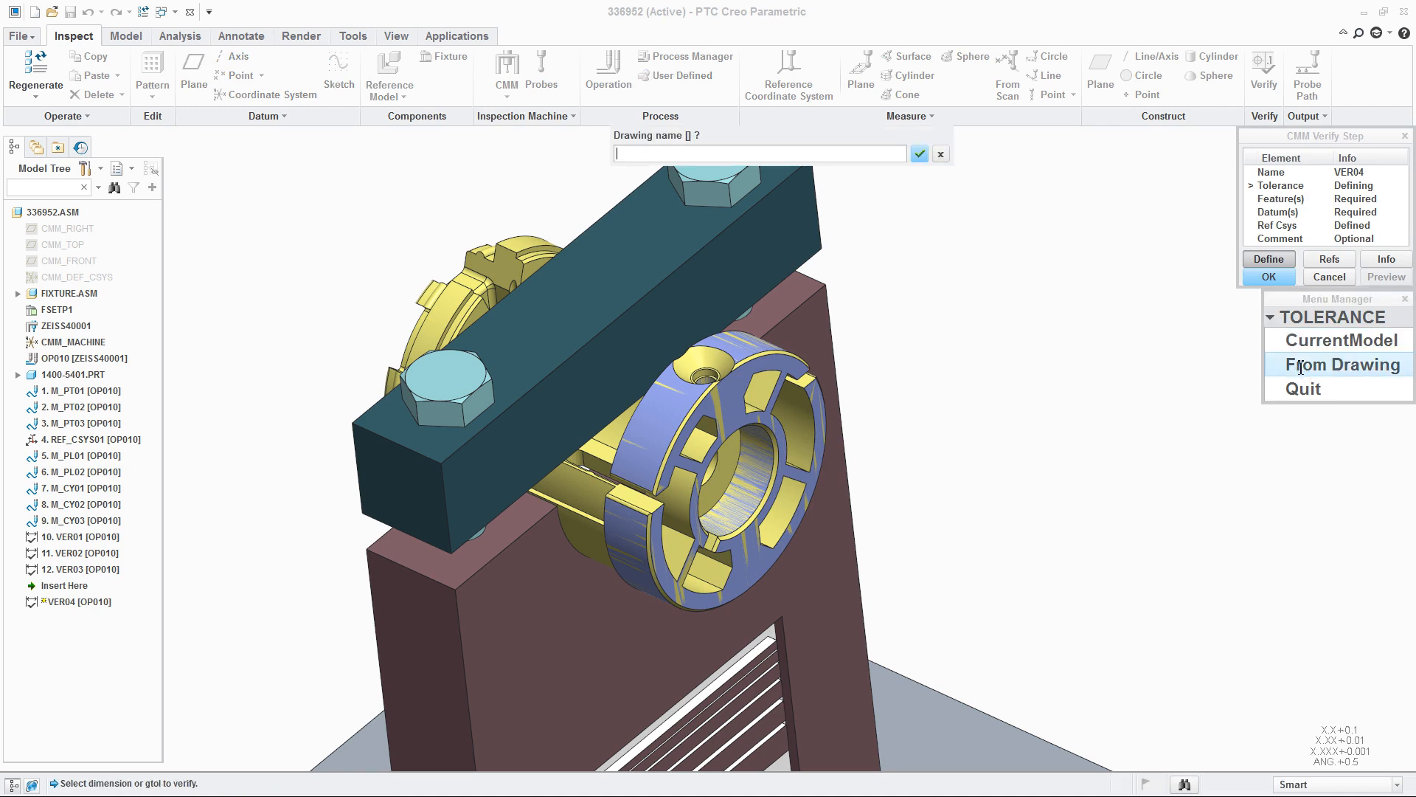
{"action": "type", "text": "?"}
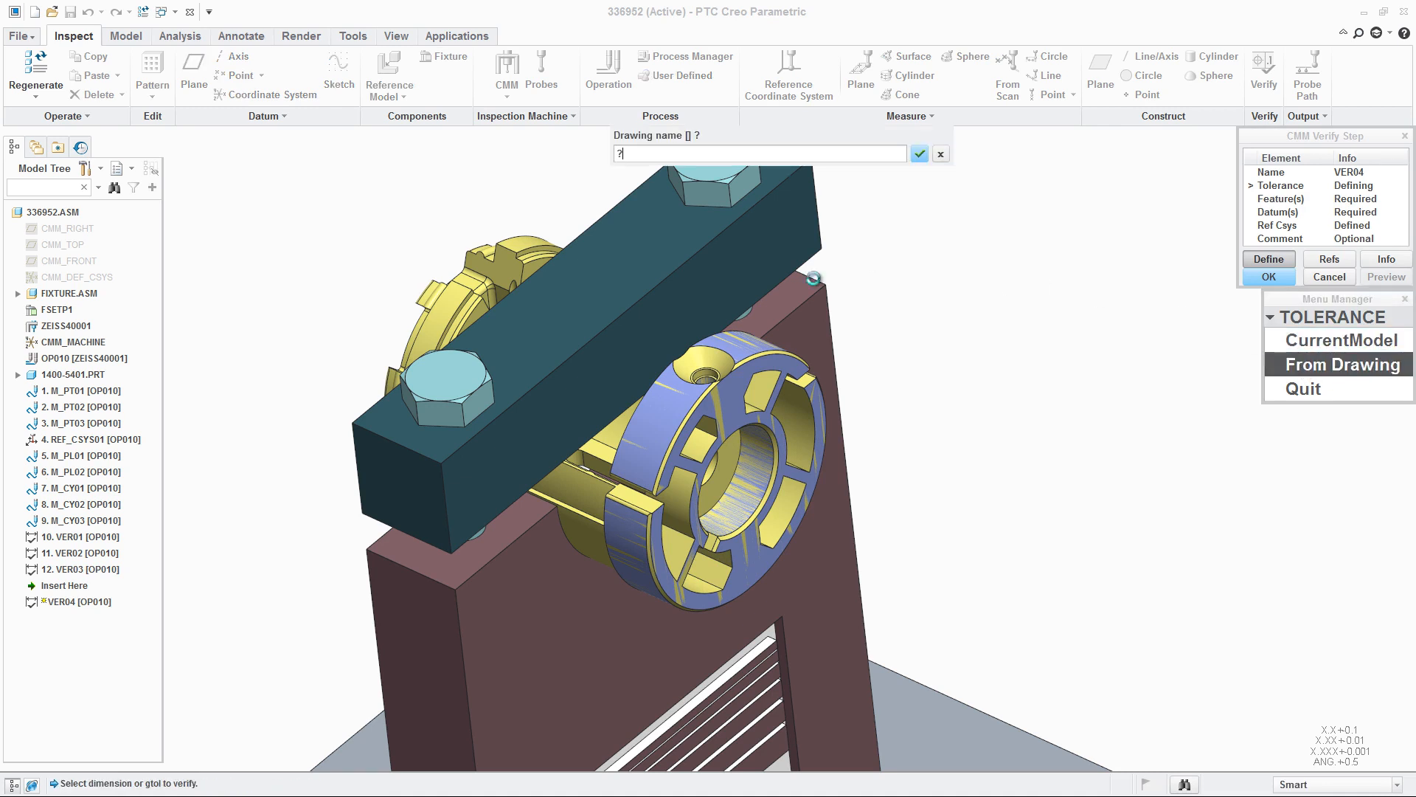
{"action": "key", "text": "Return"}
{"action": "left_click", "coordinate": [940, 593]}
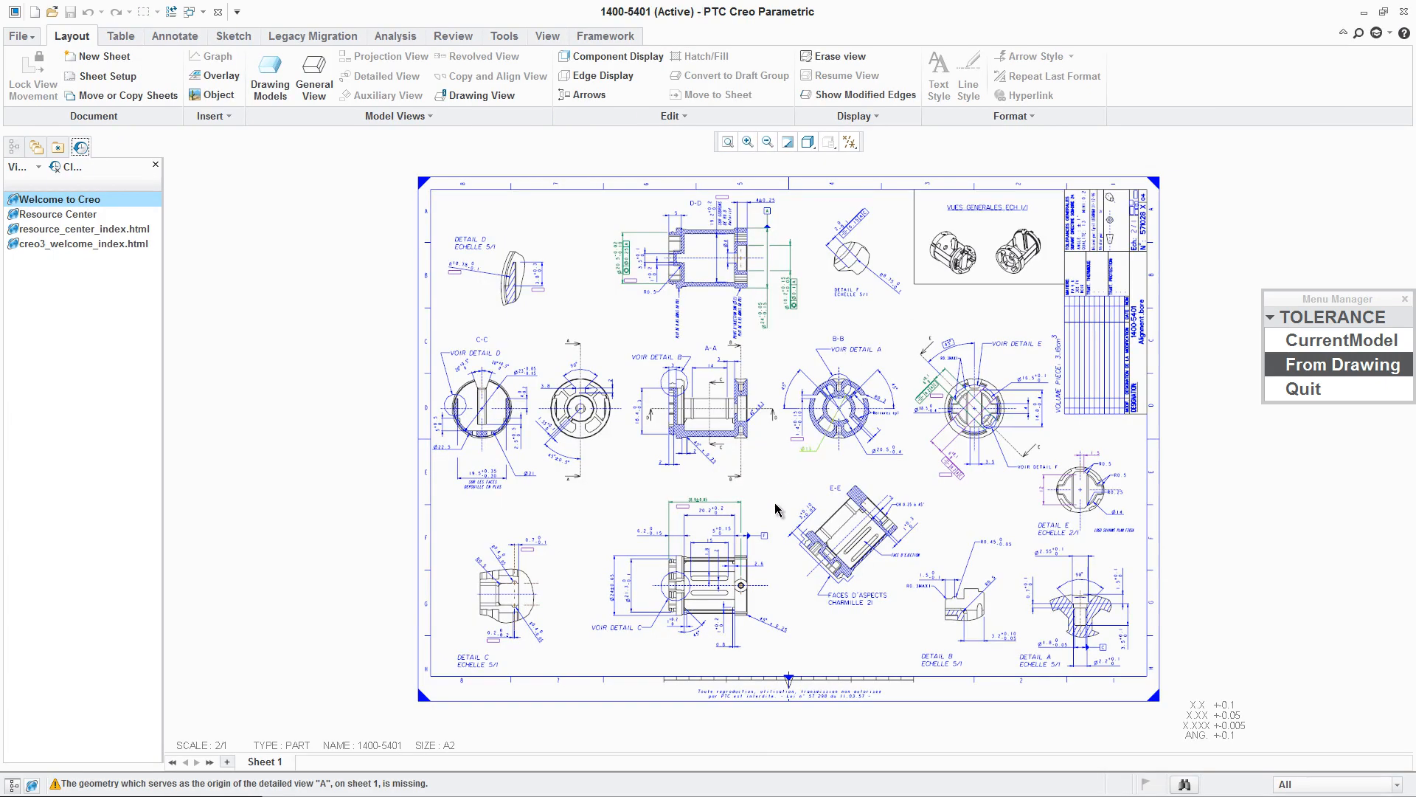
{"action": "scroll", "coordinate": [702, 534], "scroll_direction": "up", "scroll_amount": 5}
{"action": "scroll", "coordinate": [702, 536], "scroll_direction": "up", "scroll_amount": 3}
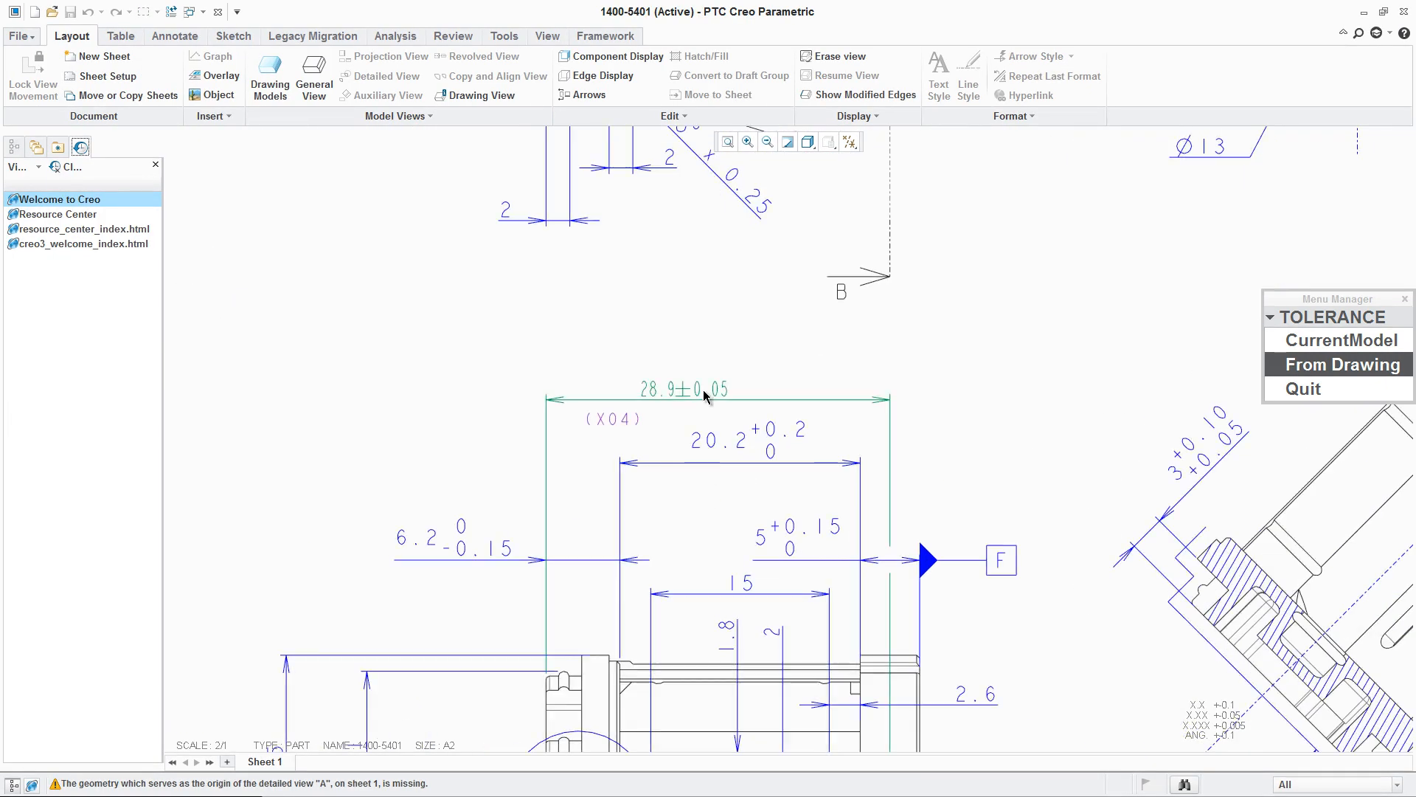
{"action": "left_click", "coordinate": [670, 388]}
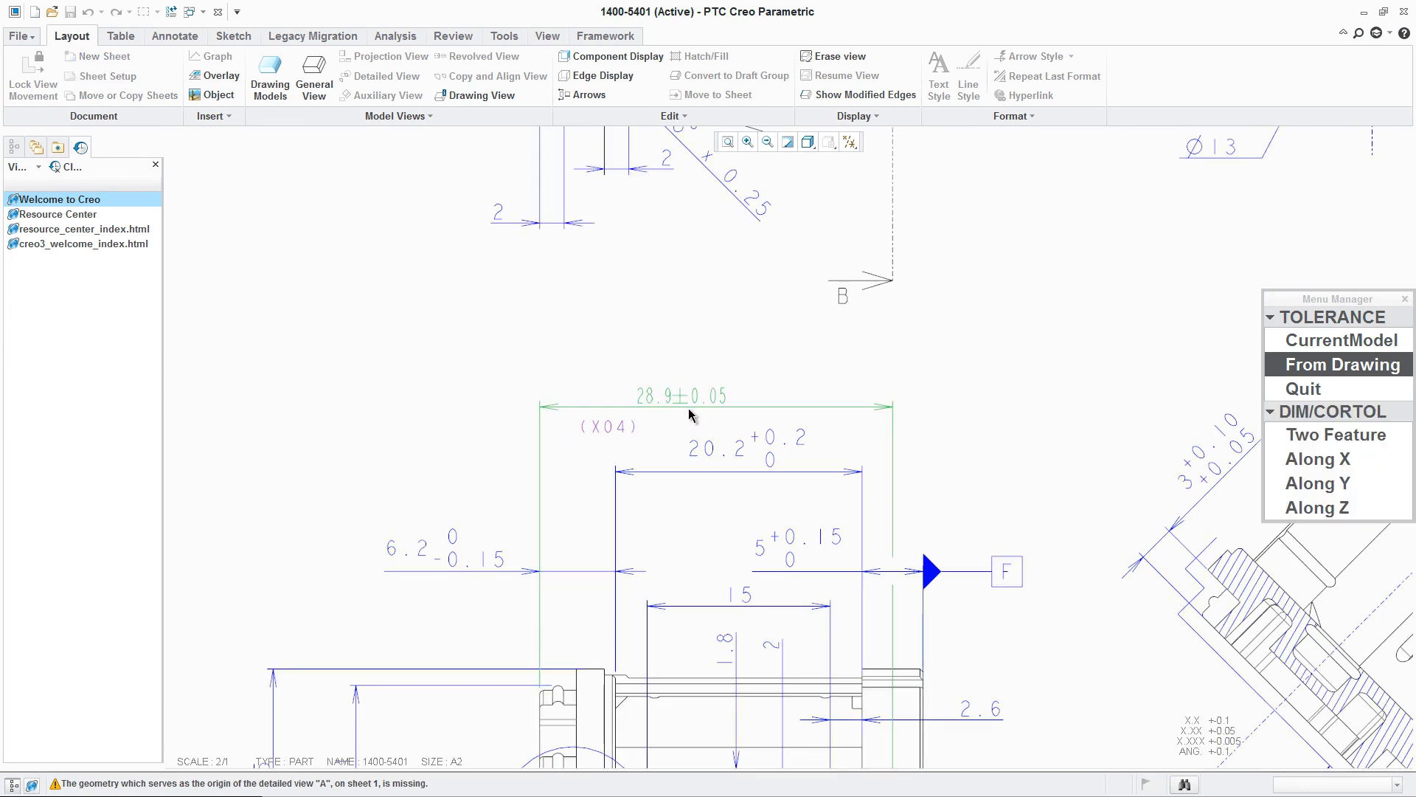
{"action": "left_click", "coordinate": [1337, 435]}
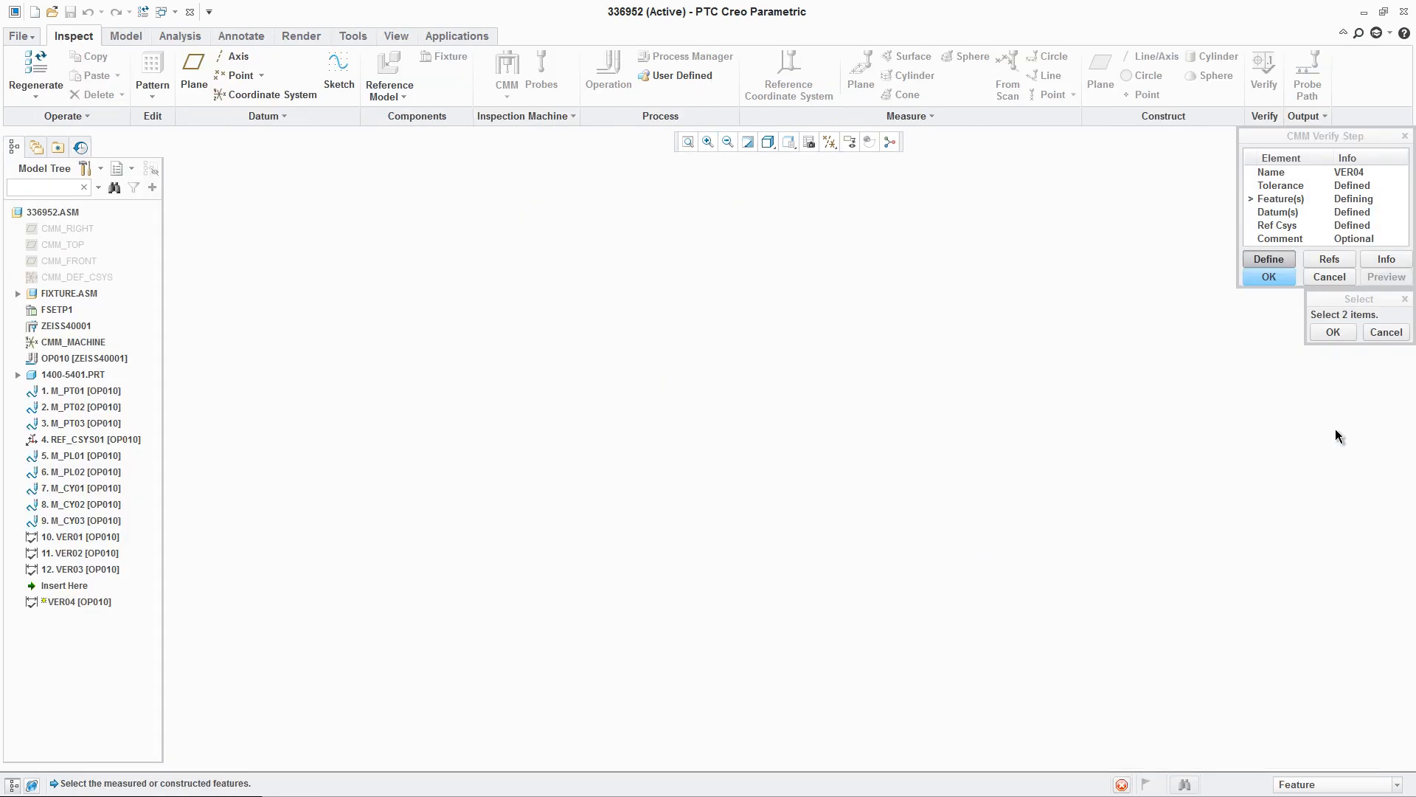
Assign the small-hole measurement M_CY03 and the far end plane M_PL02 to the distance check and accept the verify step
{"action": "scroll", "coordinate": [703, 374], "scroll_direction": "up", "scroll_amount": 4}
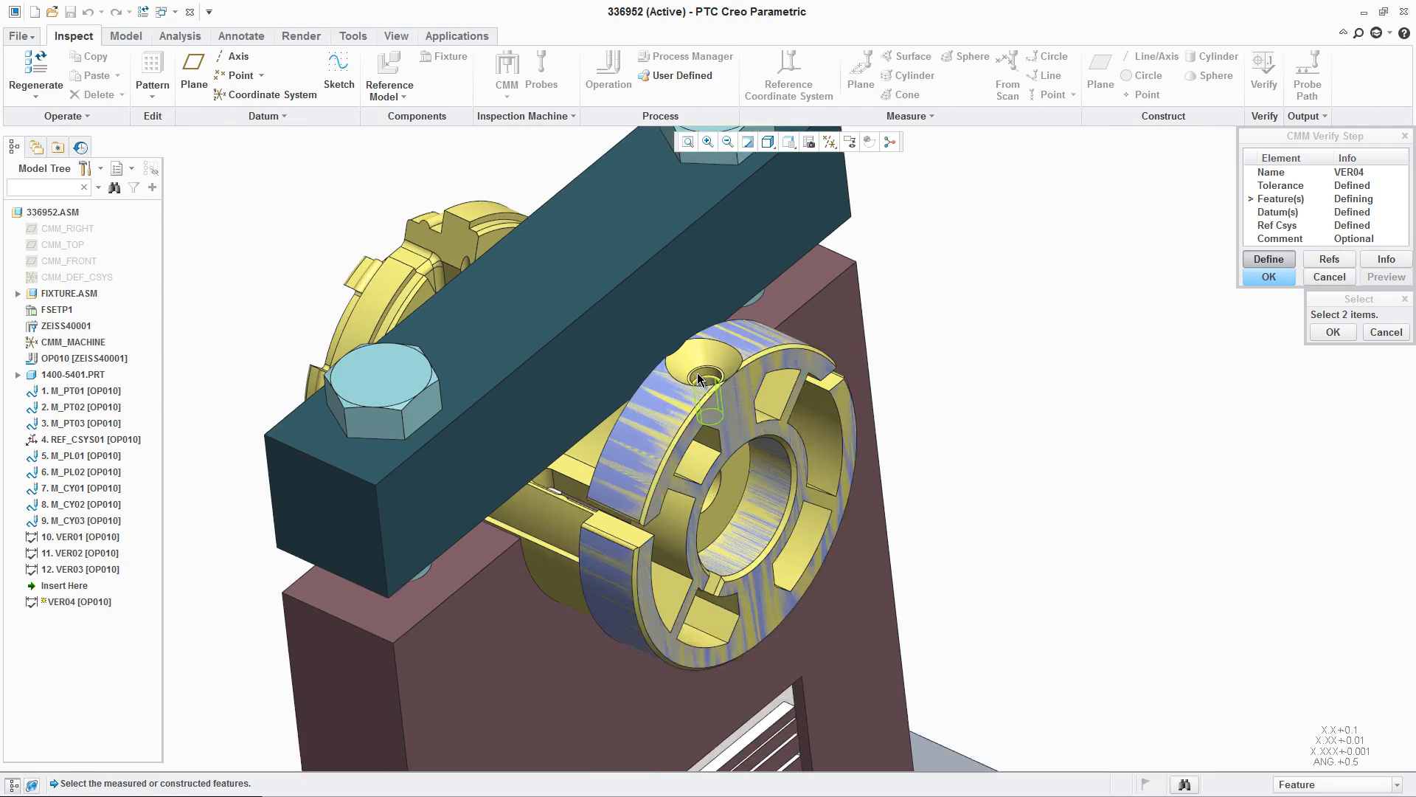
{"action": "left_click", "coordinate": [718, 382]}
{"action": "scroll", "coordinate": [878, 484], "scroll_direction": "down", "scroll_amount": 4}
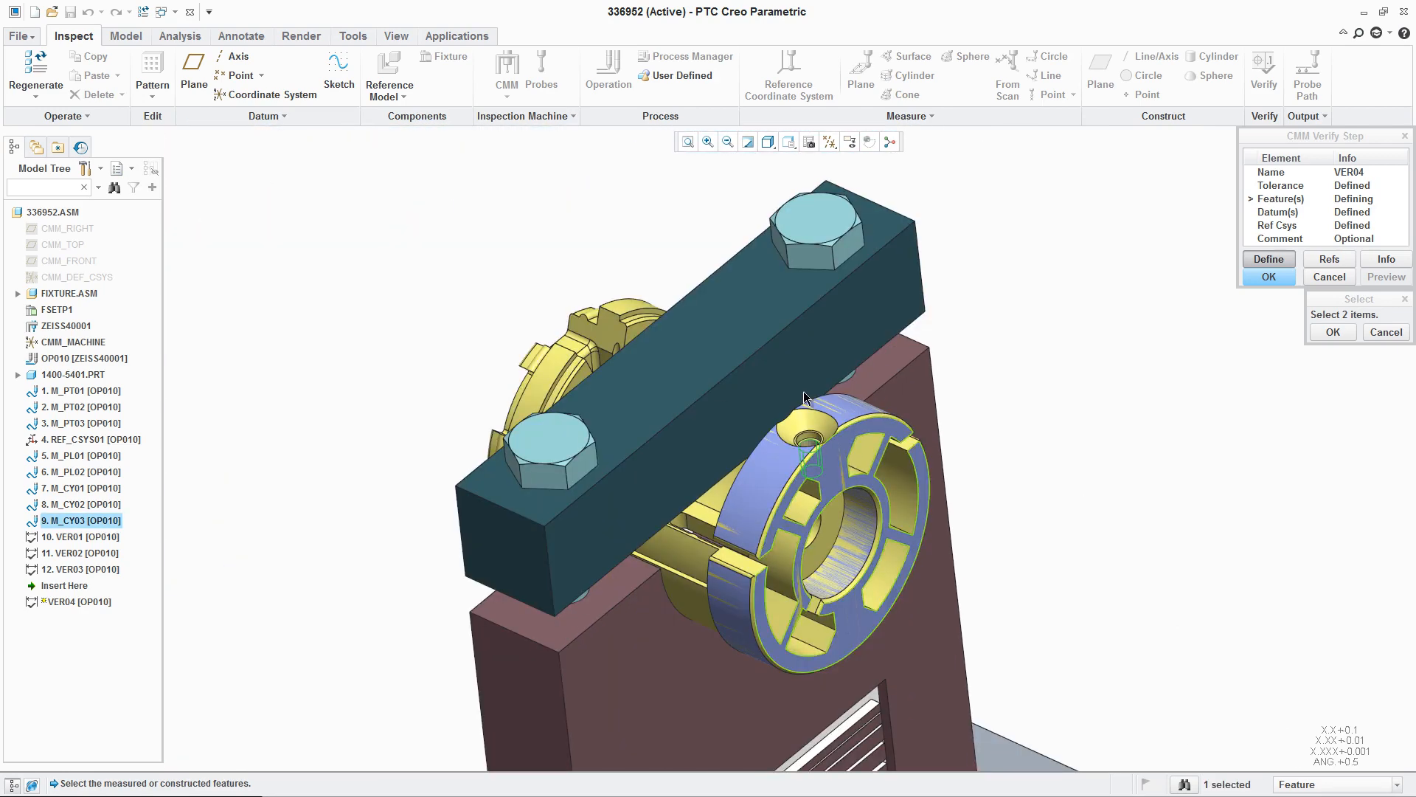
{"action": "left_click", "coordinate": [533, 356]}
{"action": "left_click", "coordinate": [534, 356]}
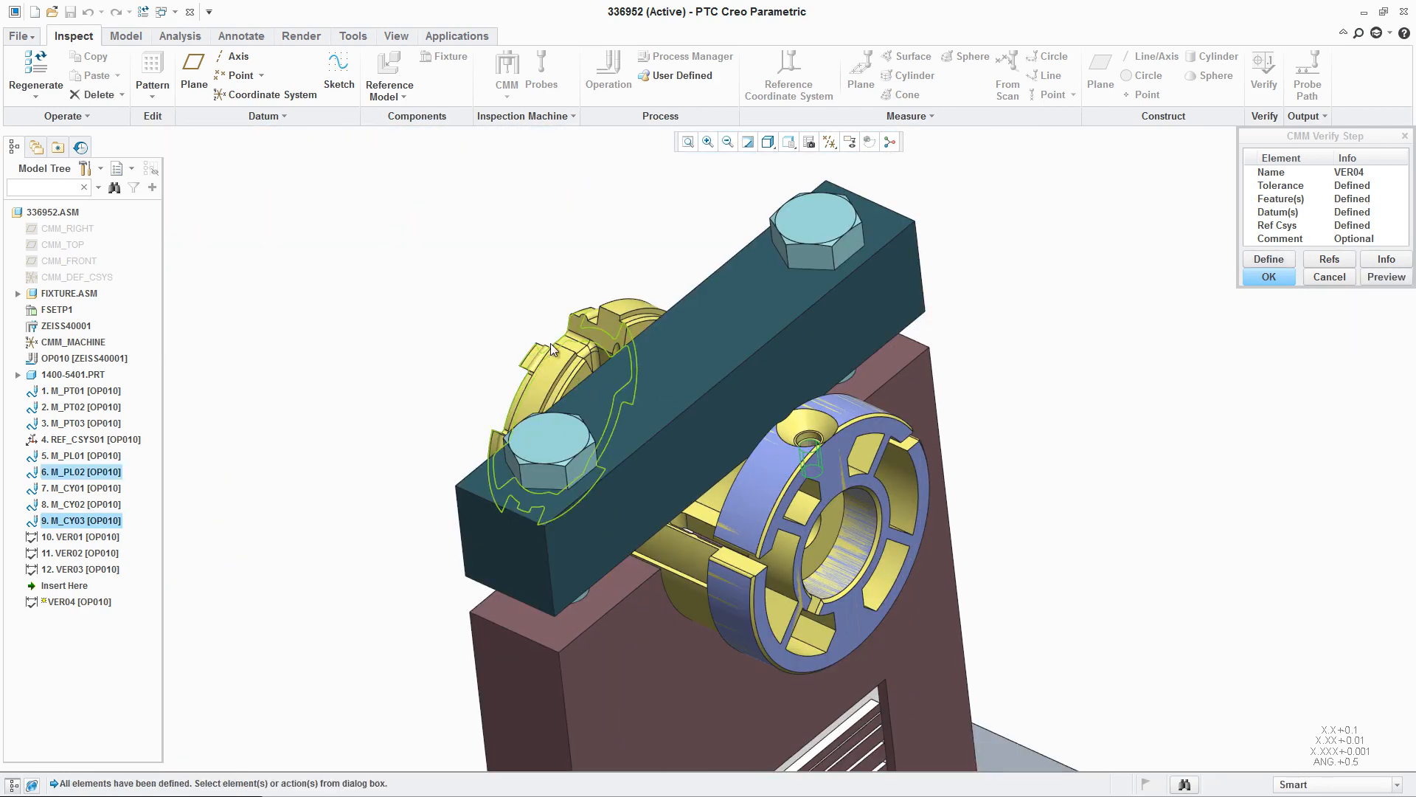
{"action": "left_click", "coordinate": [1268, 277]}
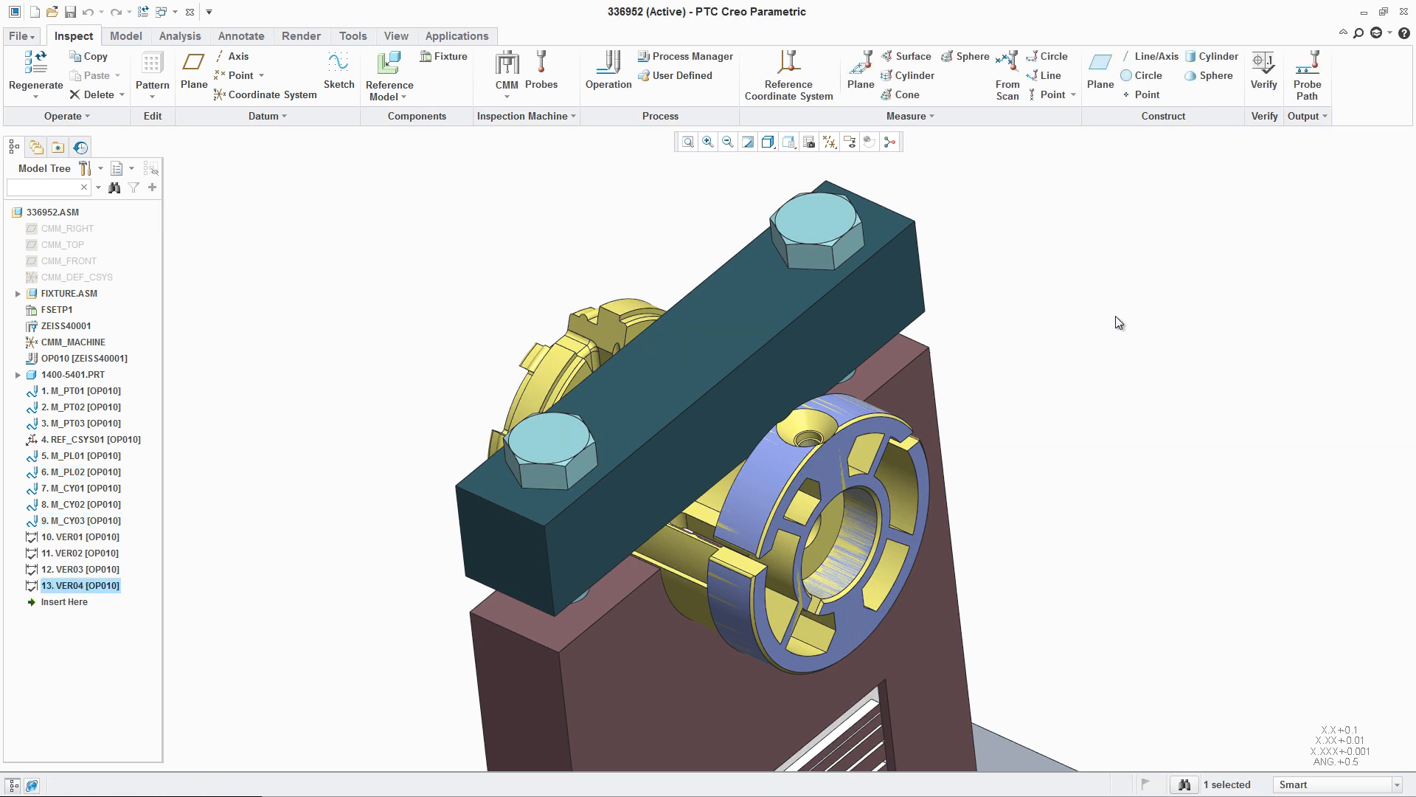
Play the complete probe path of operation OP010 at increased display speed, examining the measurements and the verification output
{"action": "scroll", "coordinate": [1016, 313], "scroll_direction": "down", "scroll_amount": 3}
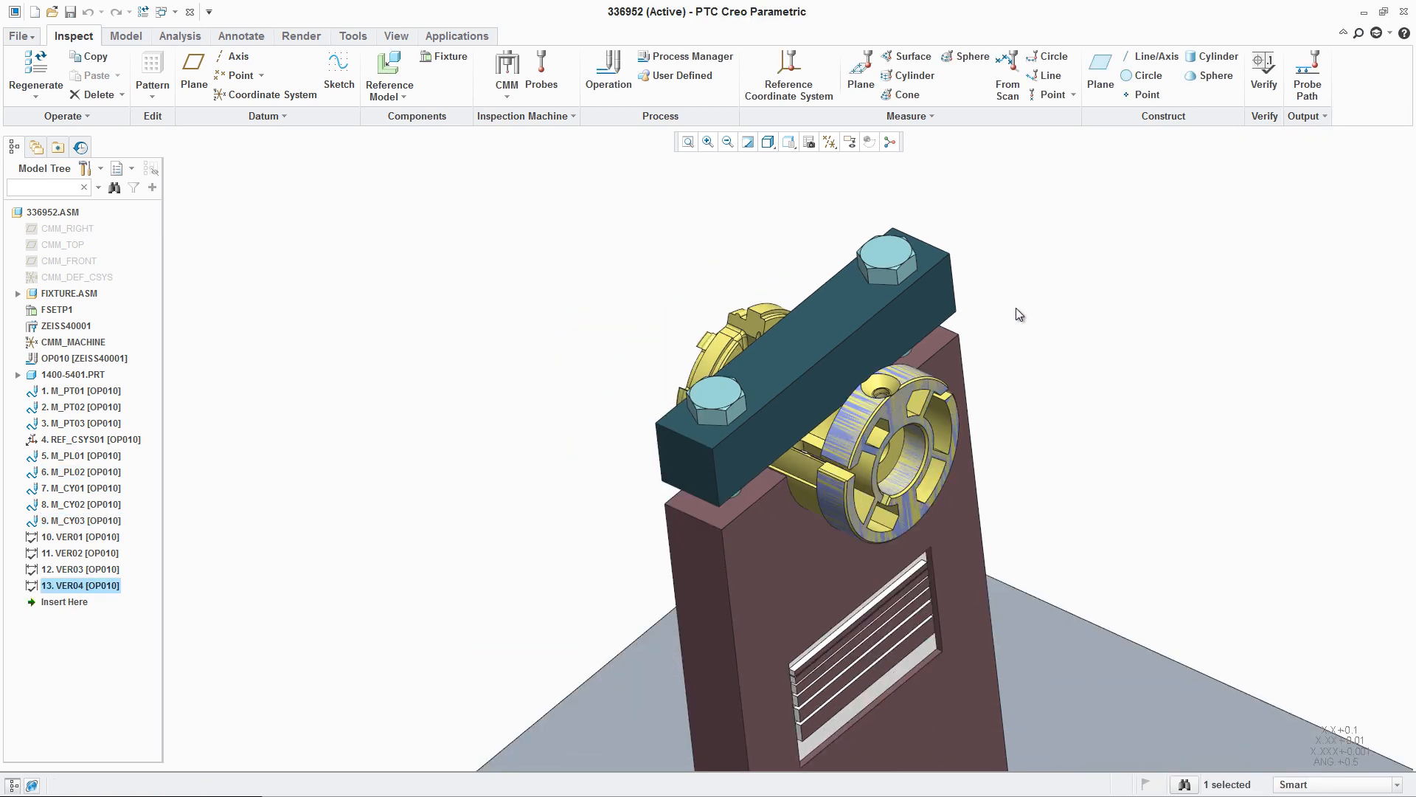
{"action": "left_click", "coordinate": [60, 358]}
{"action": "right_click", "coordinate": [60, 357]}
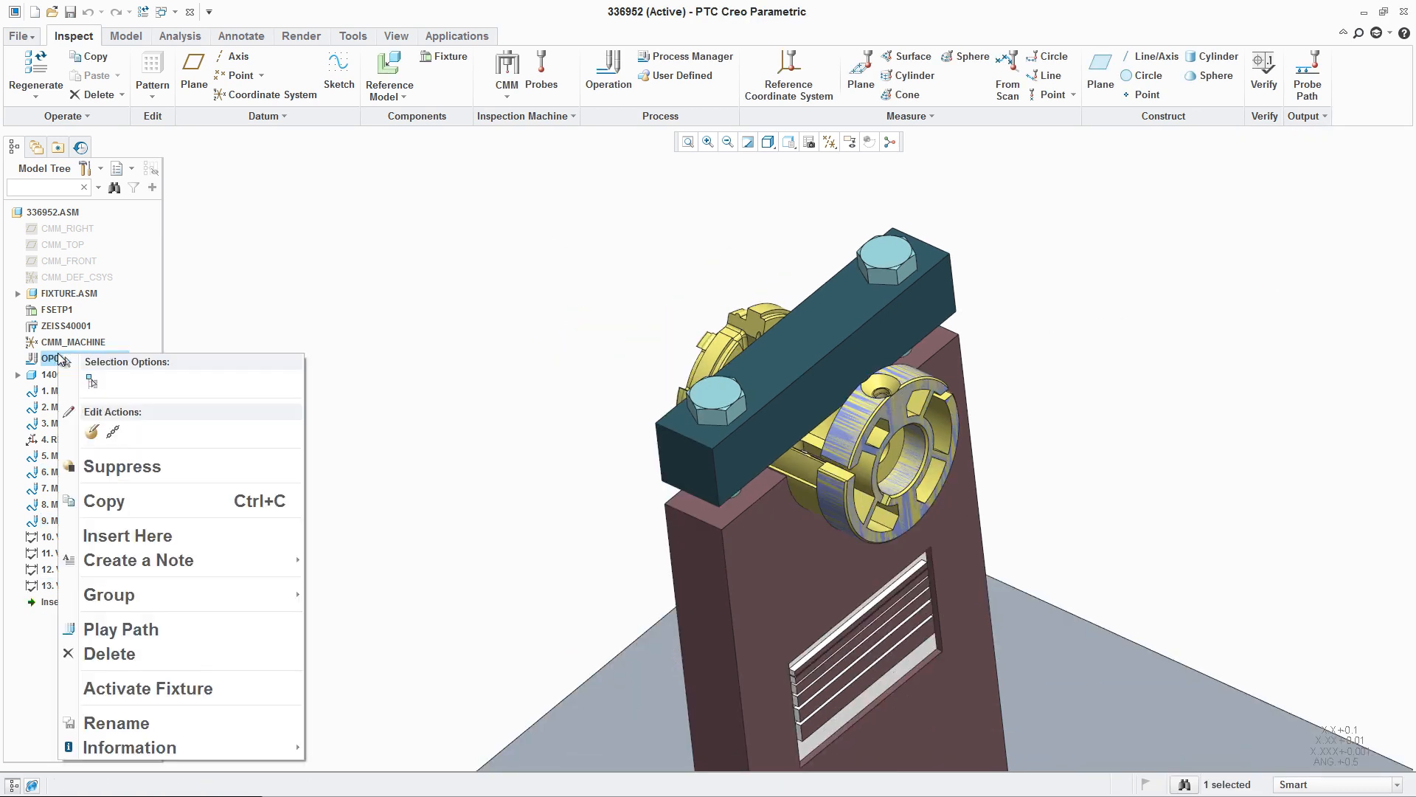
{"action": "left_click", "coordinate": [125, 629]}
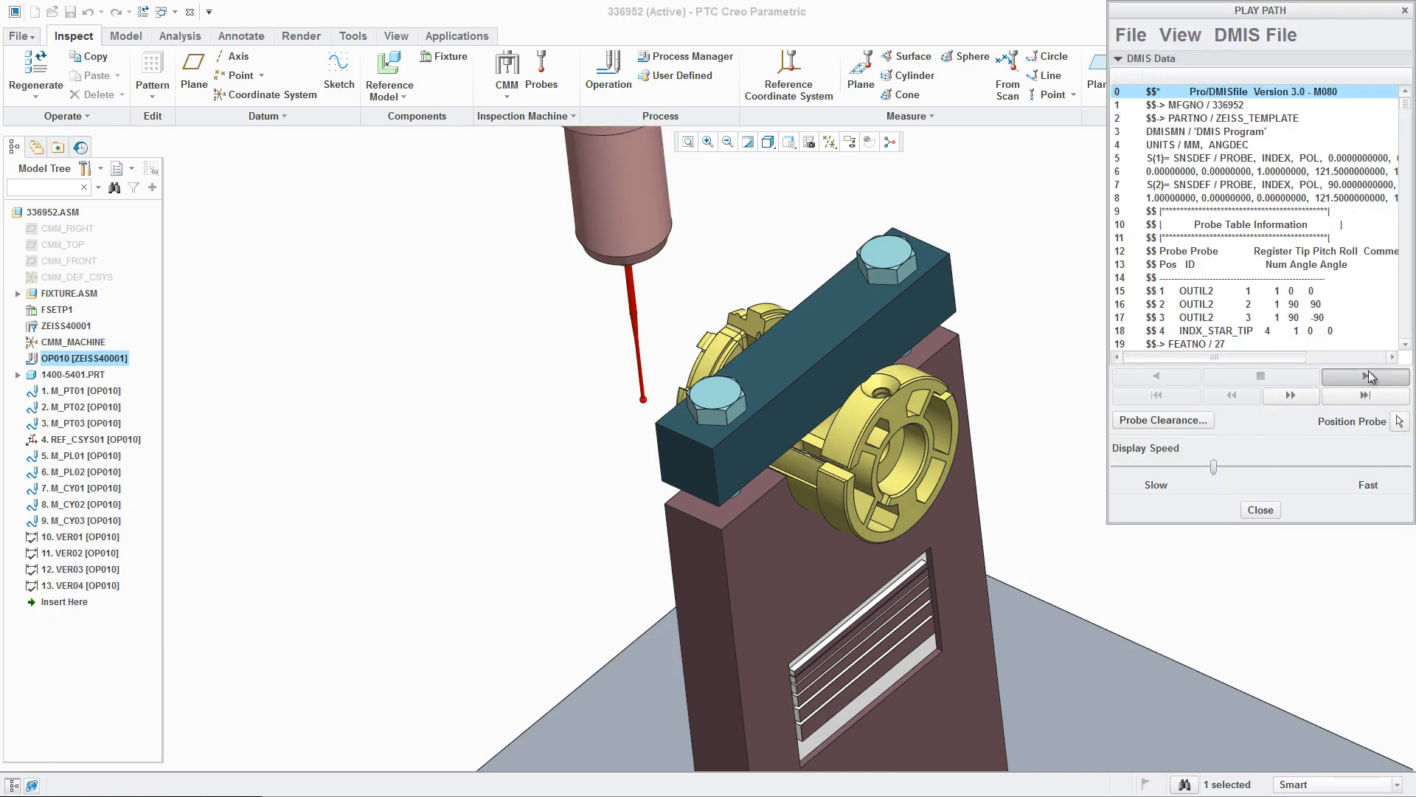
{"action": "left_click", "coordinate": [1366, 375]}
{"action": "left_click_drag", "start_coordinate": [1243, 465], "coordinate": [1261, 466]}
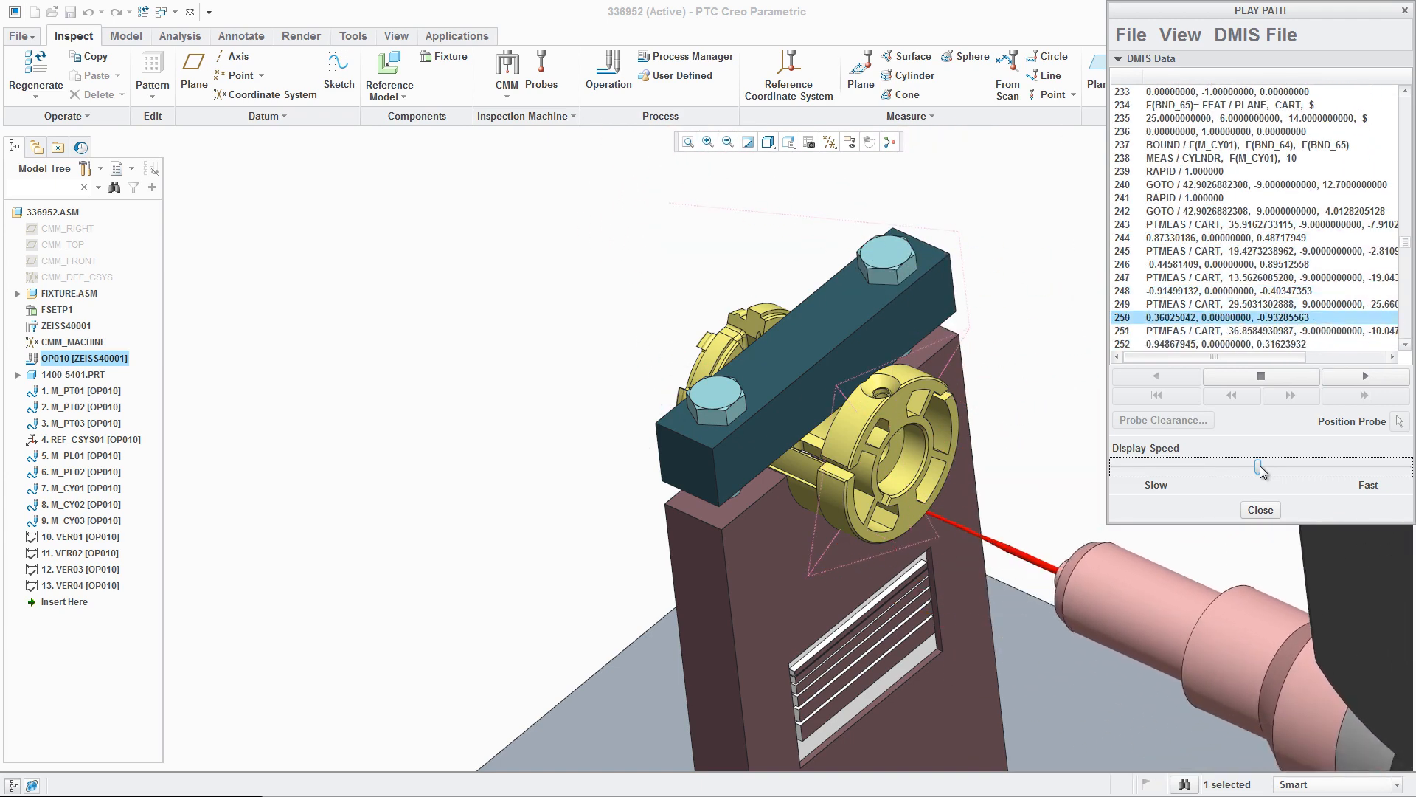
{"action": "left_click_drag", "start_coordinate": [1294, 466], "coordinate": [1347, 466]}
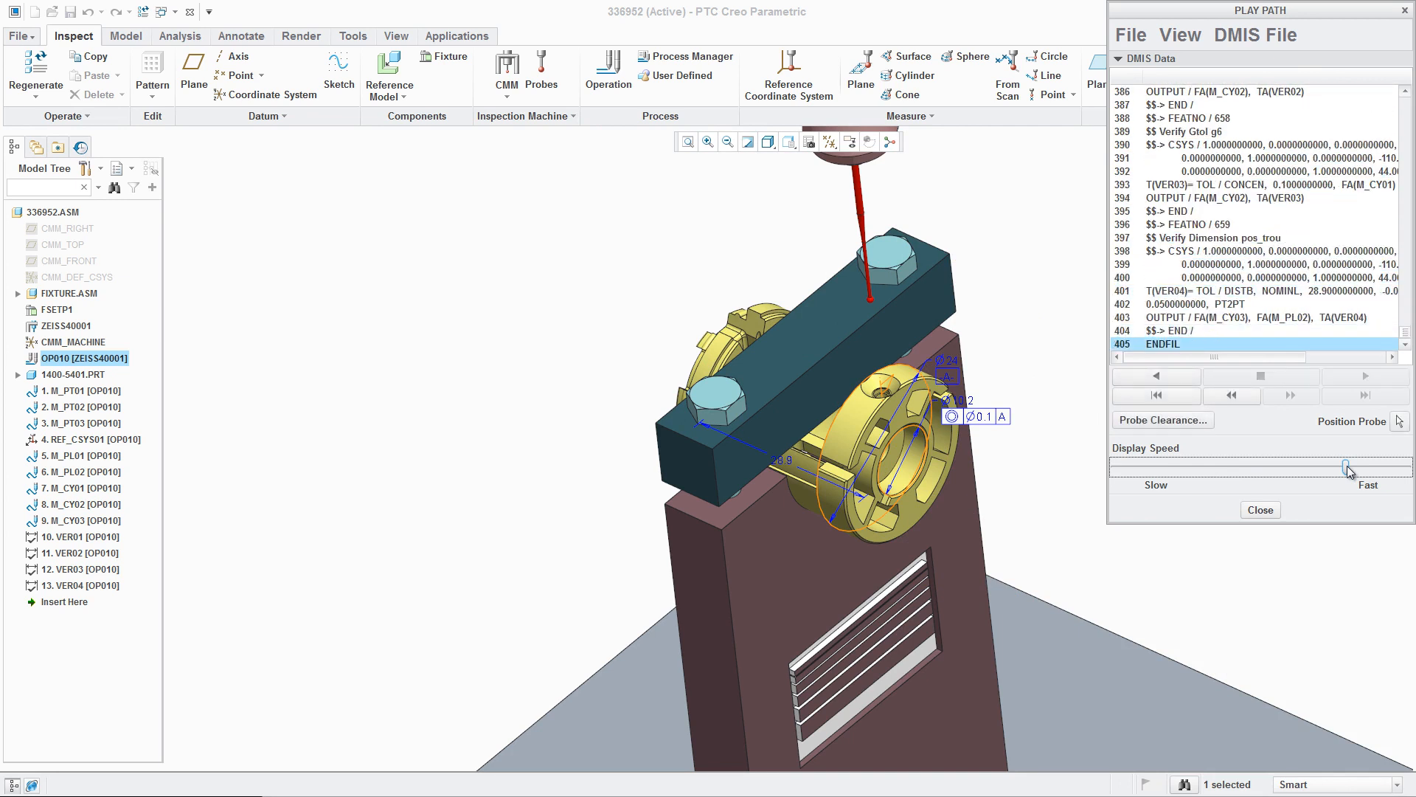
Examine the distance and concentricity verification lines in the DMIS data and the file's save options, and close the path playback
{"action": "left_click", "coordinate": [1167, 291]}
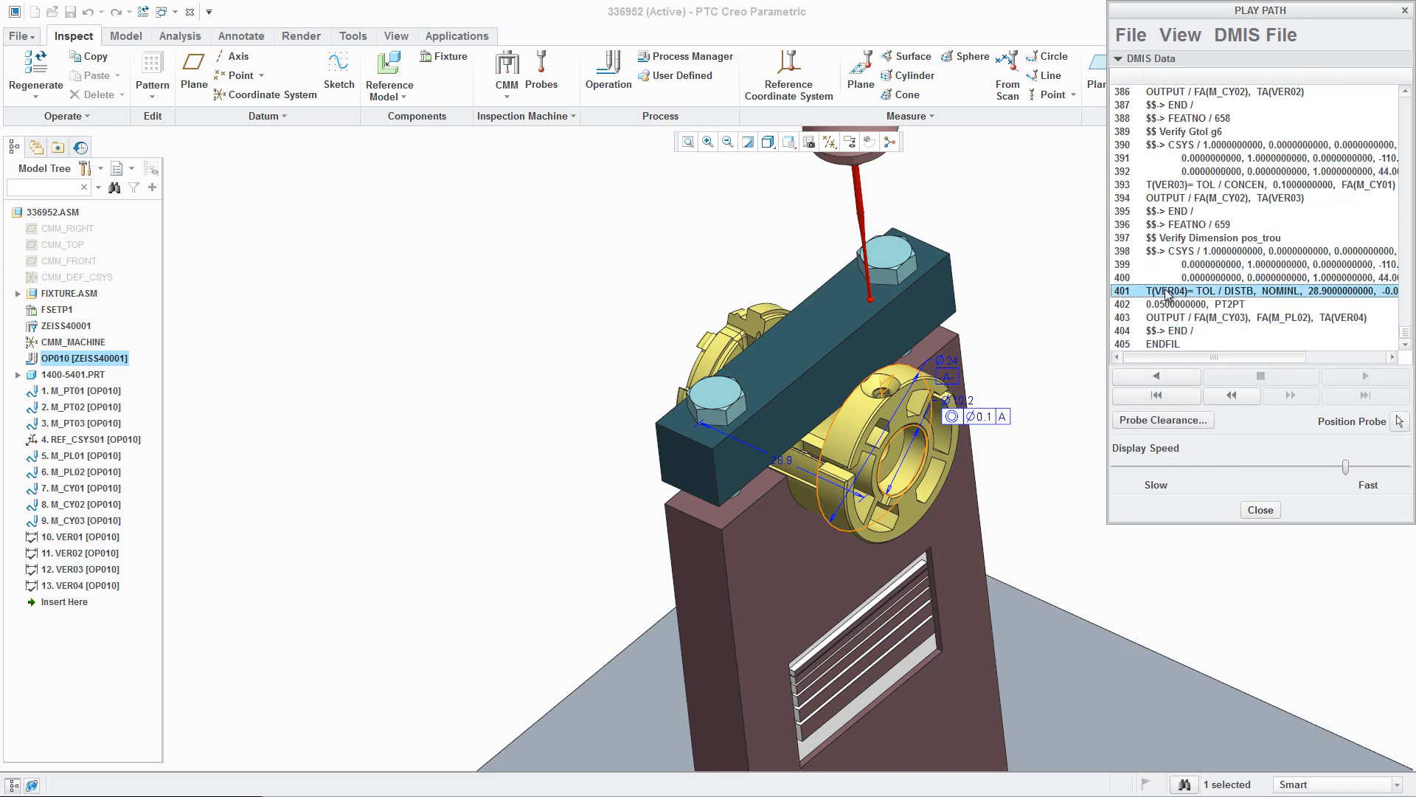
{"action": "left_click", "coordinate": [1198, 134]}
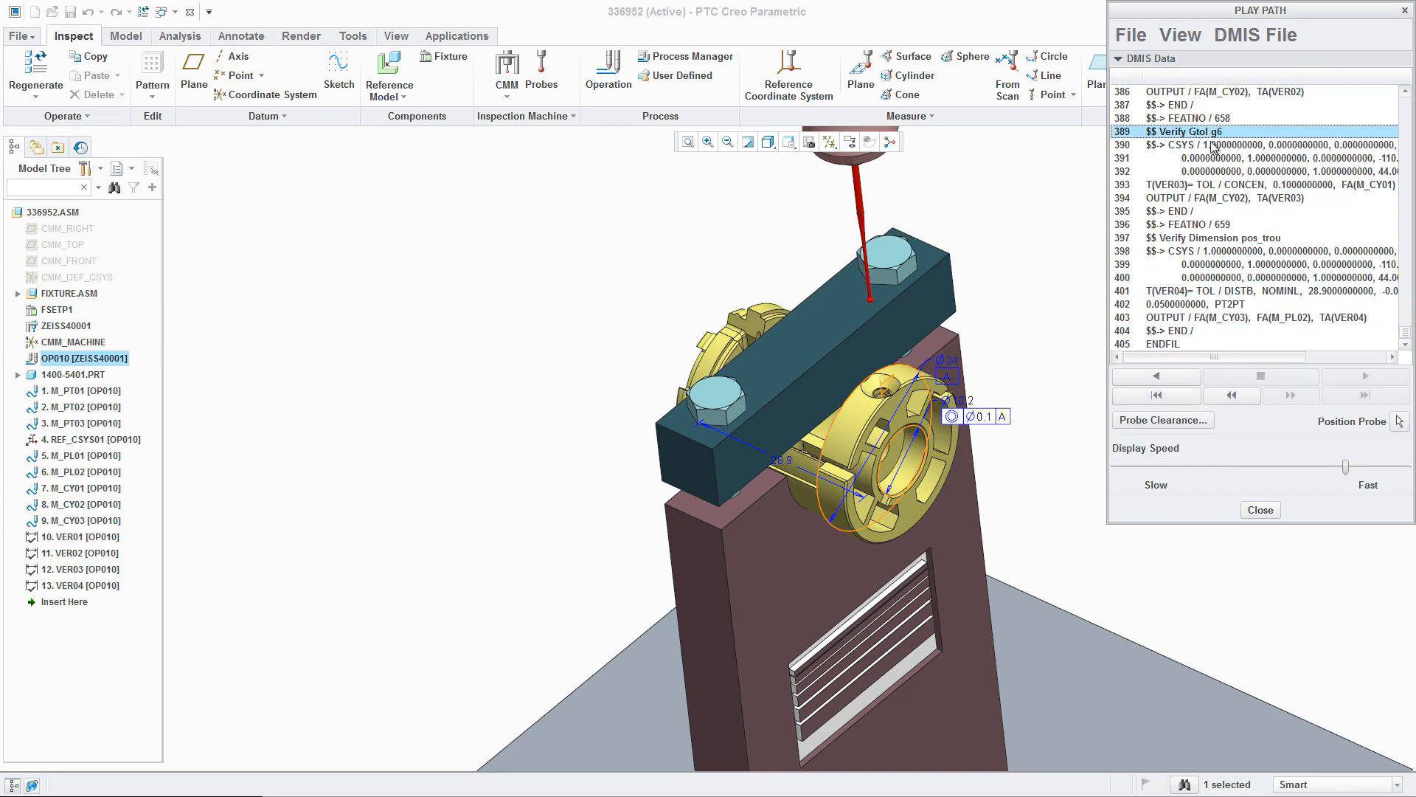
{"action": "left_click", "coordinate": [1195, 186]}
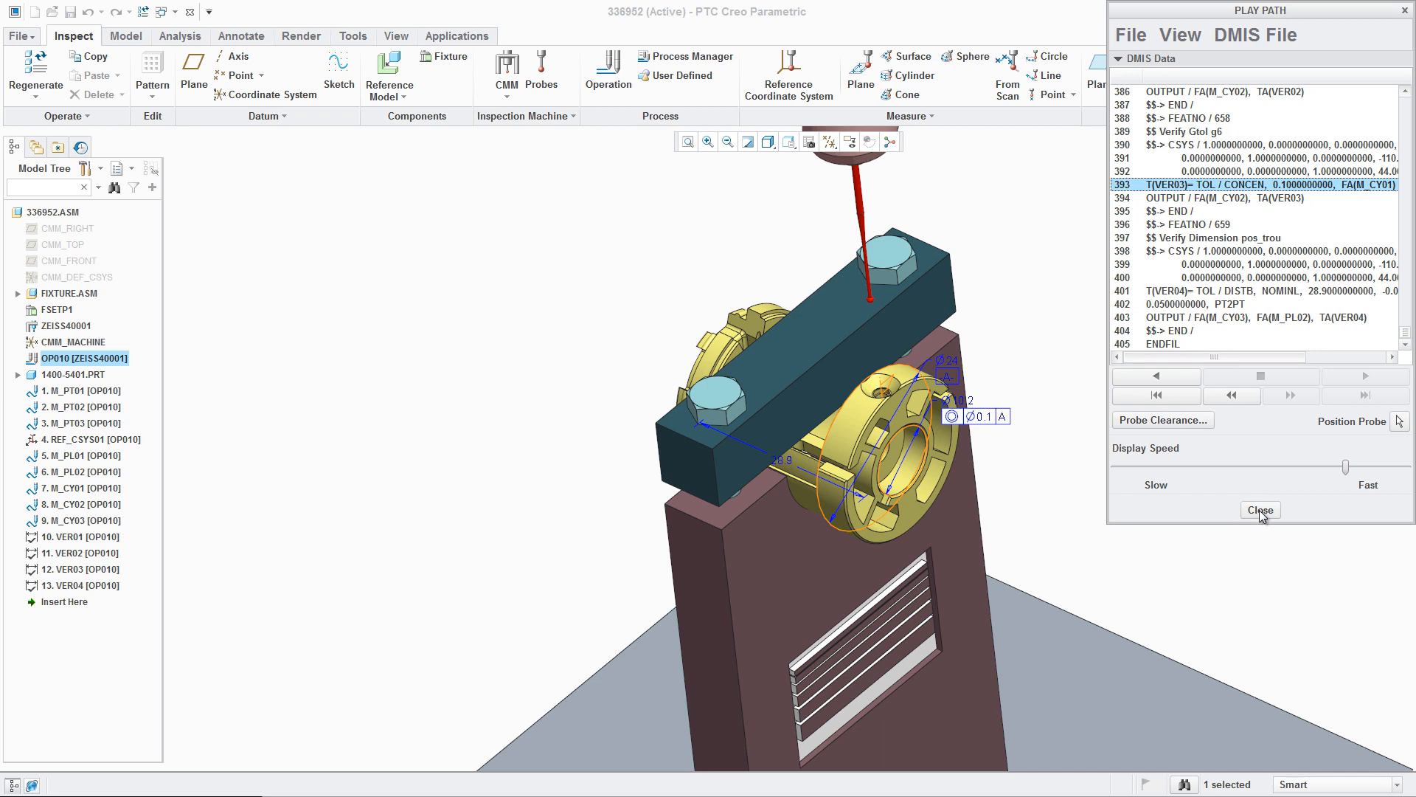
{"action": "left_click", "coordinate": [1134, 43]}
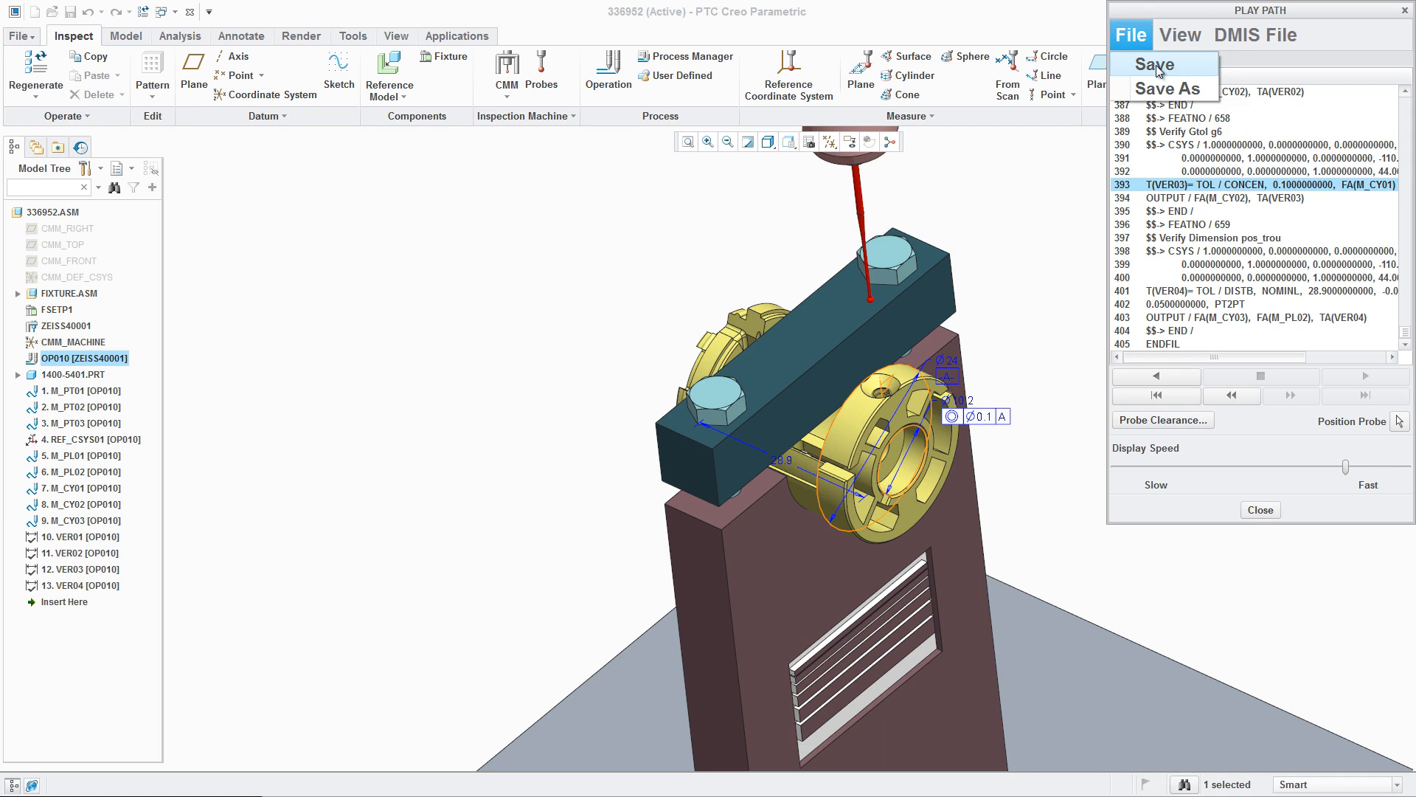
{"action": "left_click", "coordinate": [1258, 512]}
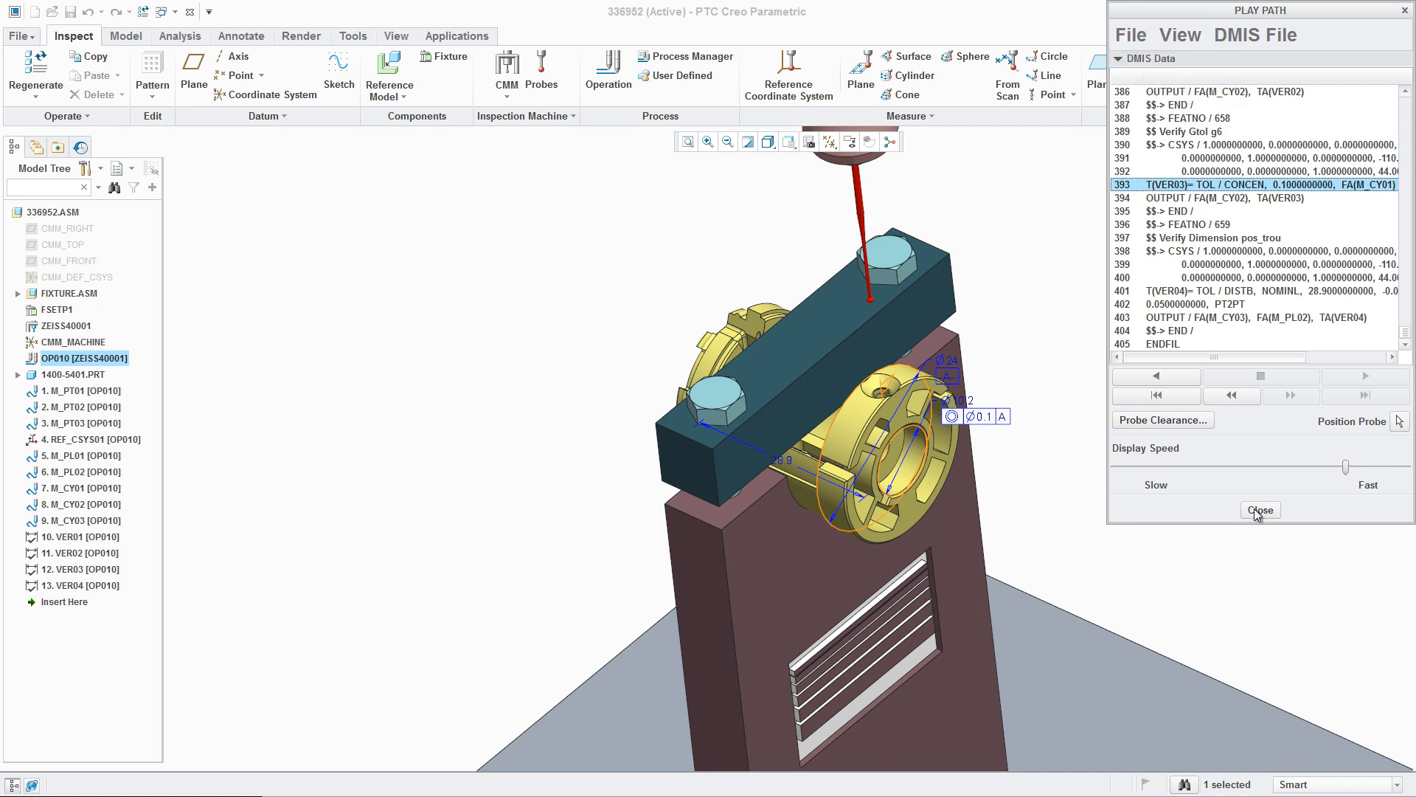
{"action": "left_click", "coordinate": [1259, 511]}
{"action": "left_click", "coordinate": [1088, 381]}
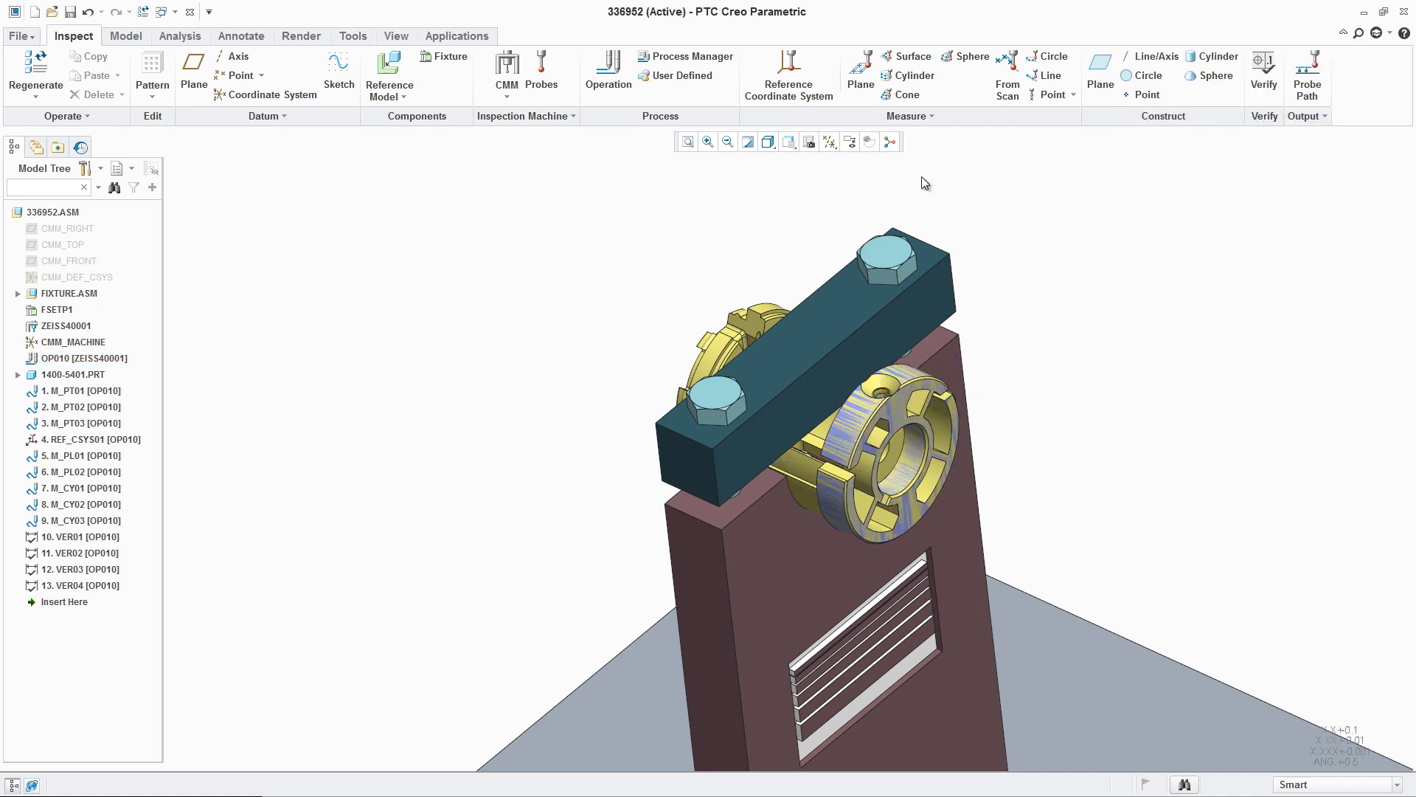
Open part 1400-5401 from the assembly and set the diameter of the central bore in the end face to 8
{"action": "left_click", "coordinate": [72, 377]}
{"action": "right_click", "coordinate": [72, 377]}
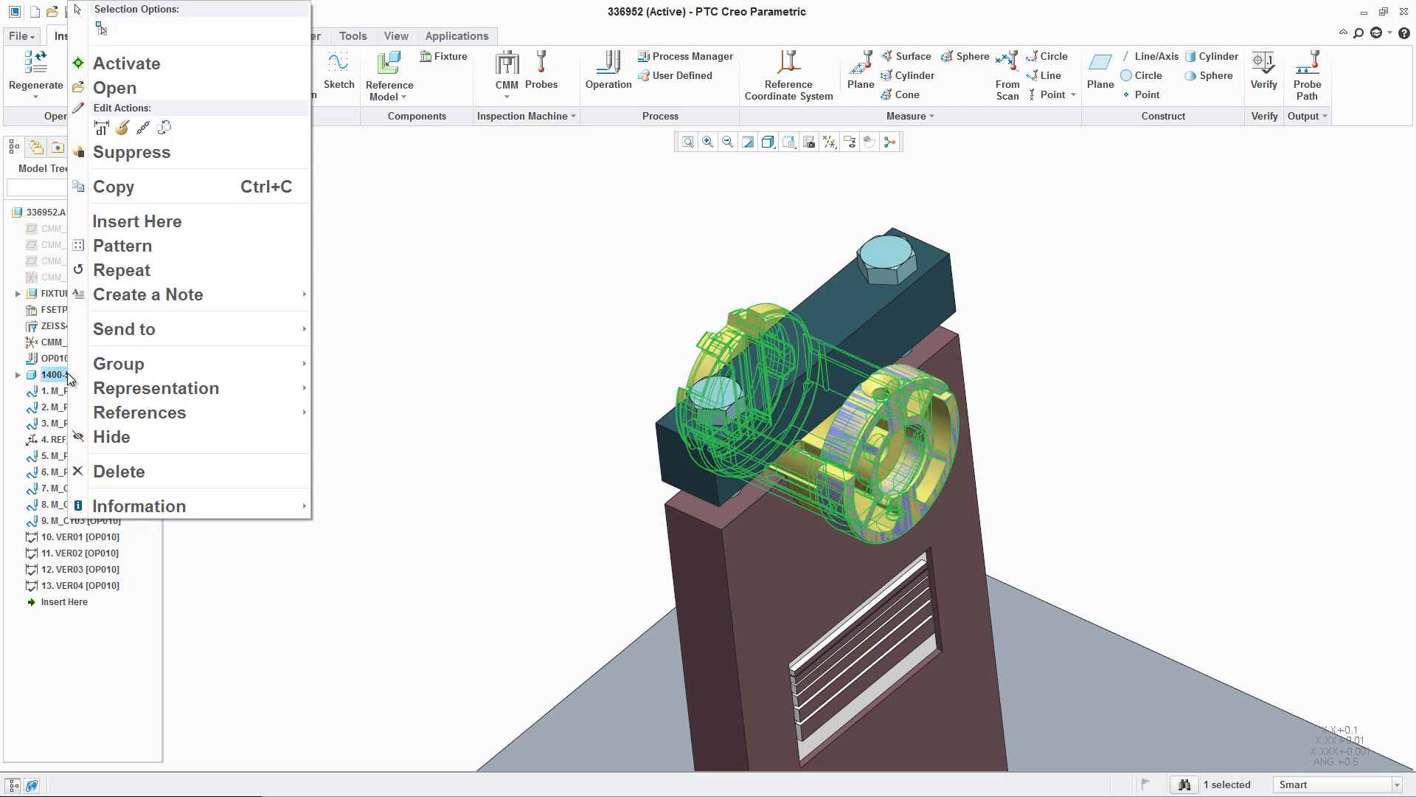
{"action": "left_click", "coordinate": [115, 89]}
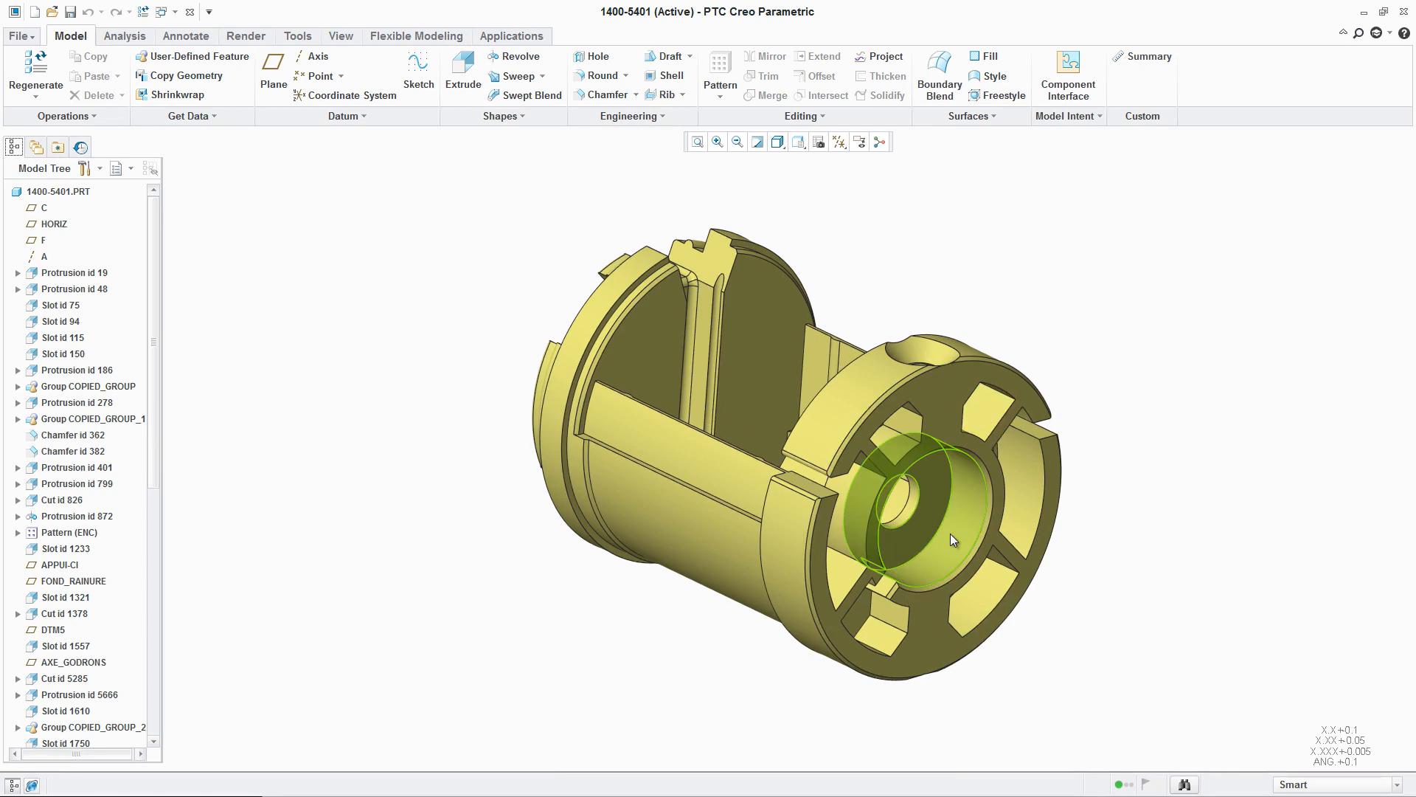
{"action": "left_click", "coordinate": [950, 534]}
{"action": "right_click", "coordinate": [950, 533]}
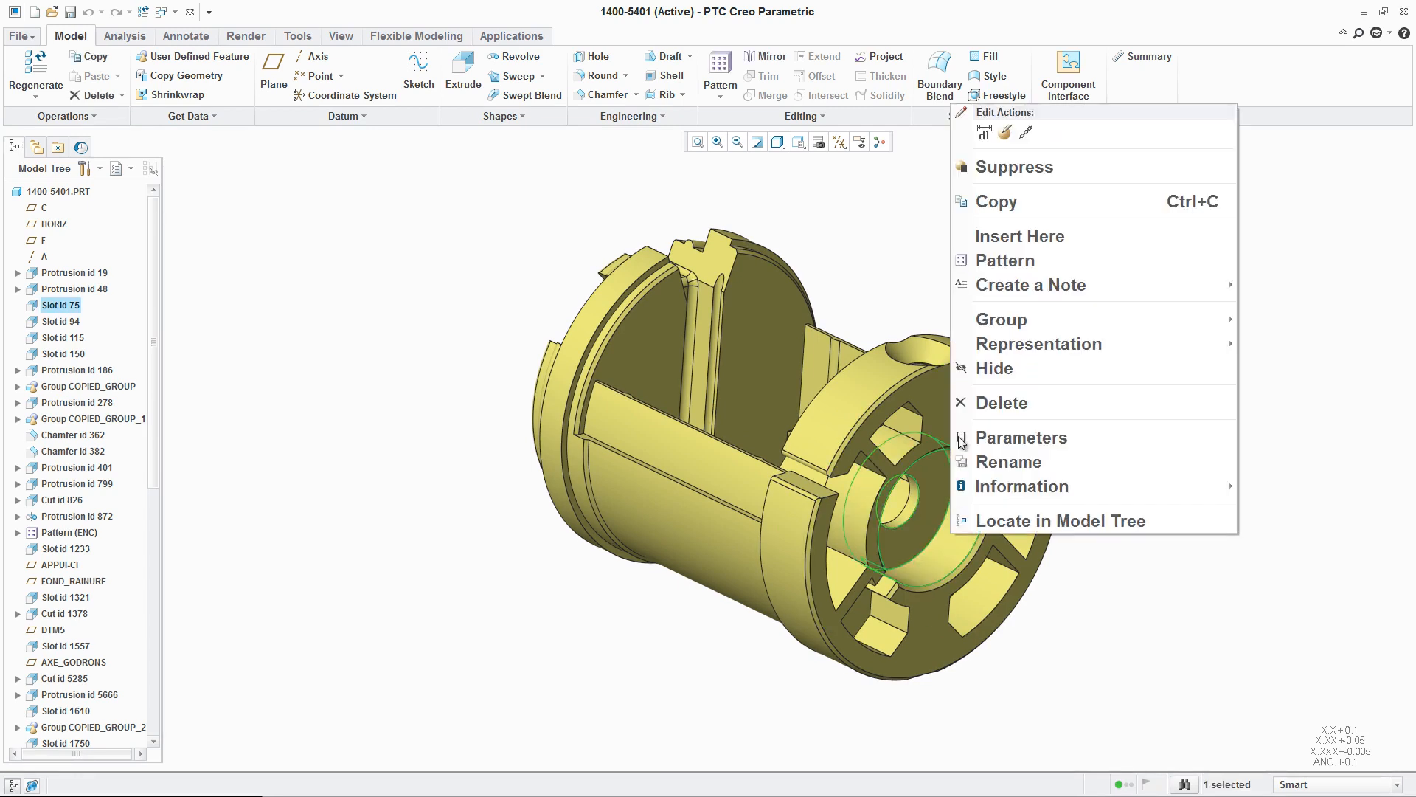
{"action": "left_click", "coordinate": [985, 133]}
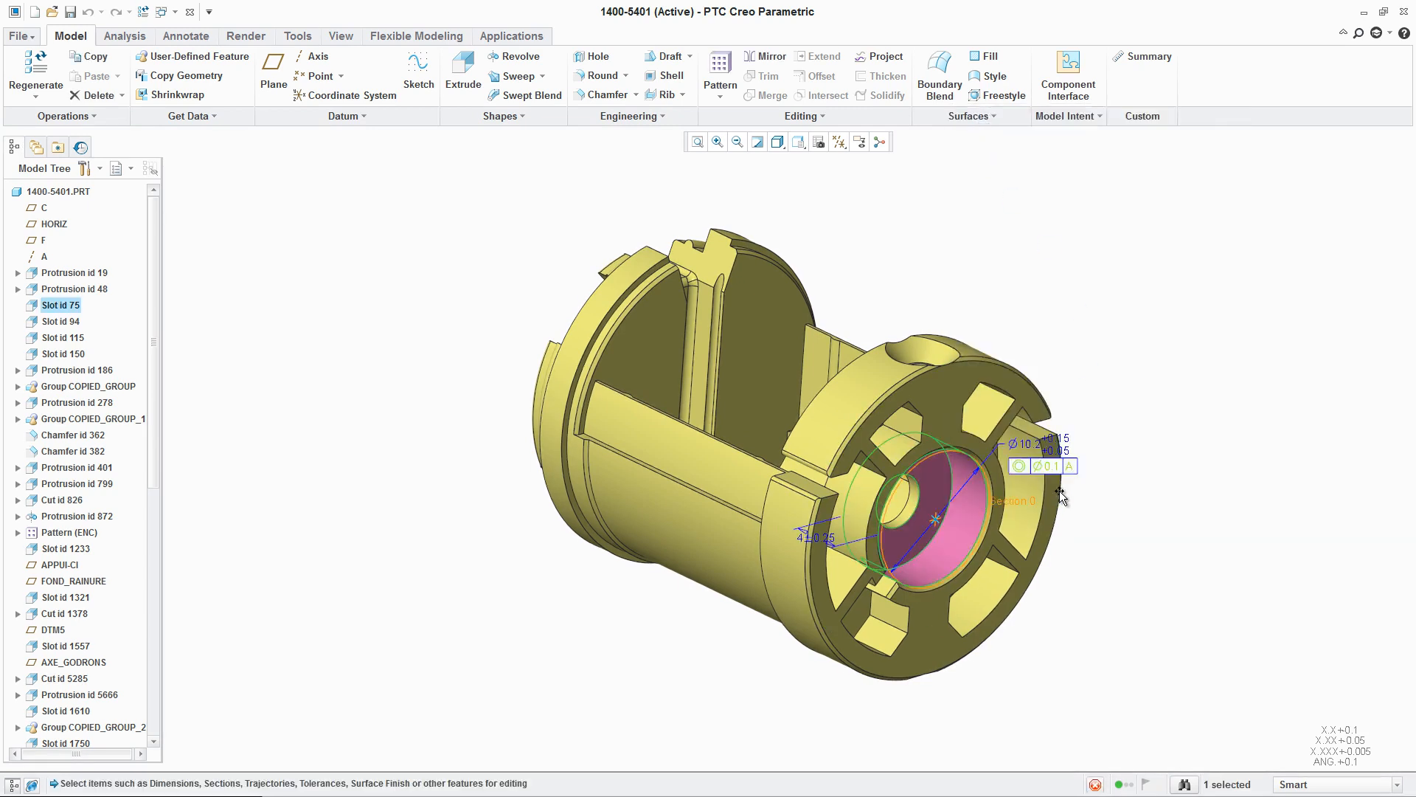
{"action": "double_click", "coordinate": [1029, 445]}
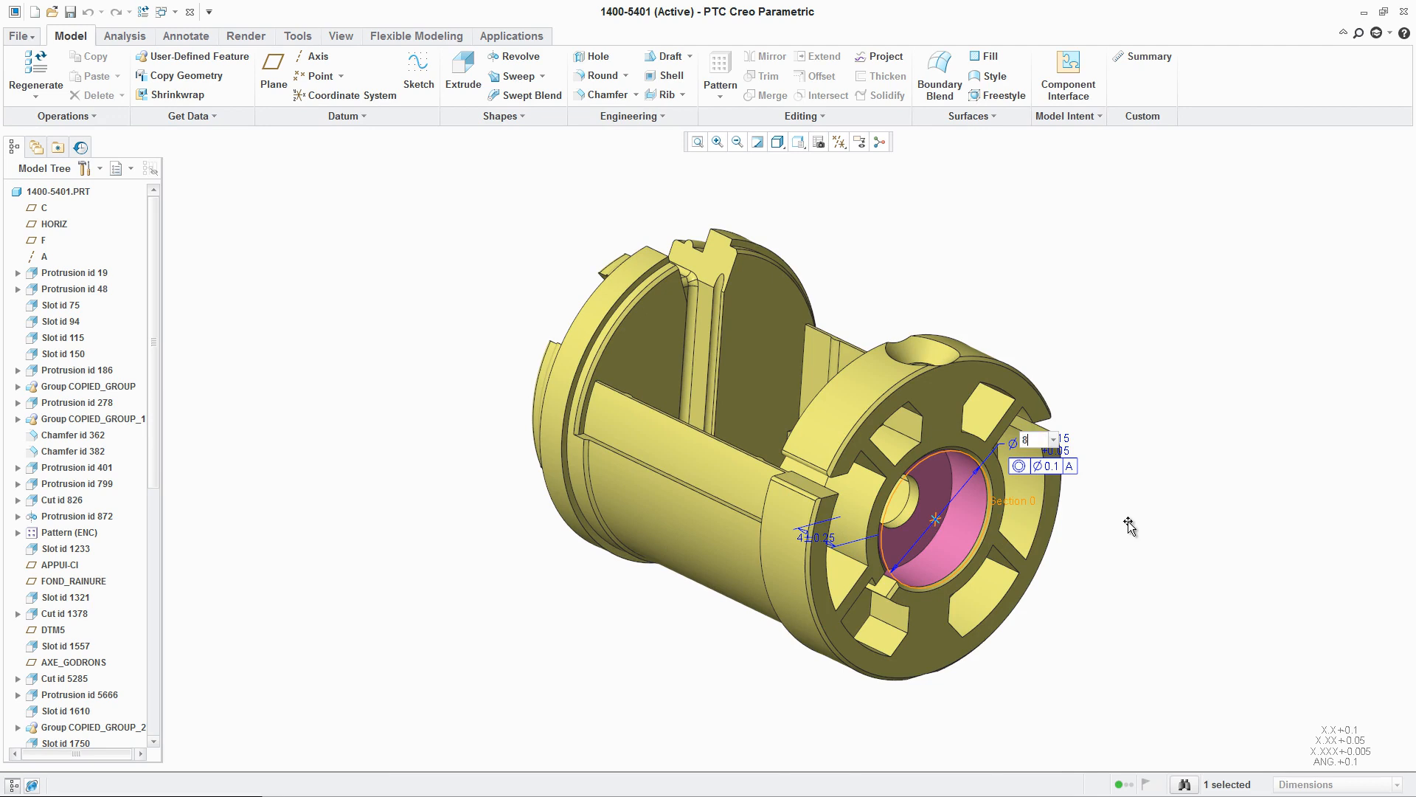
{"action": "key", "text": "Return"}
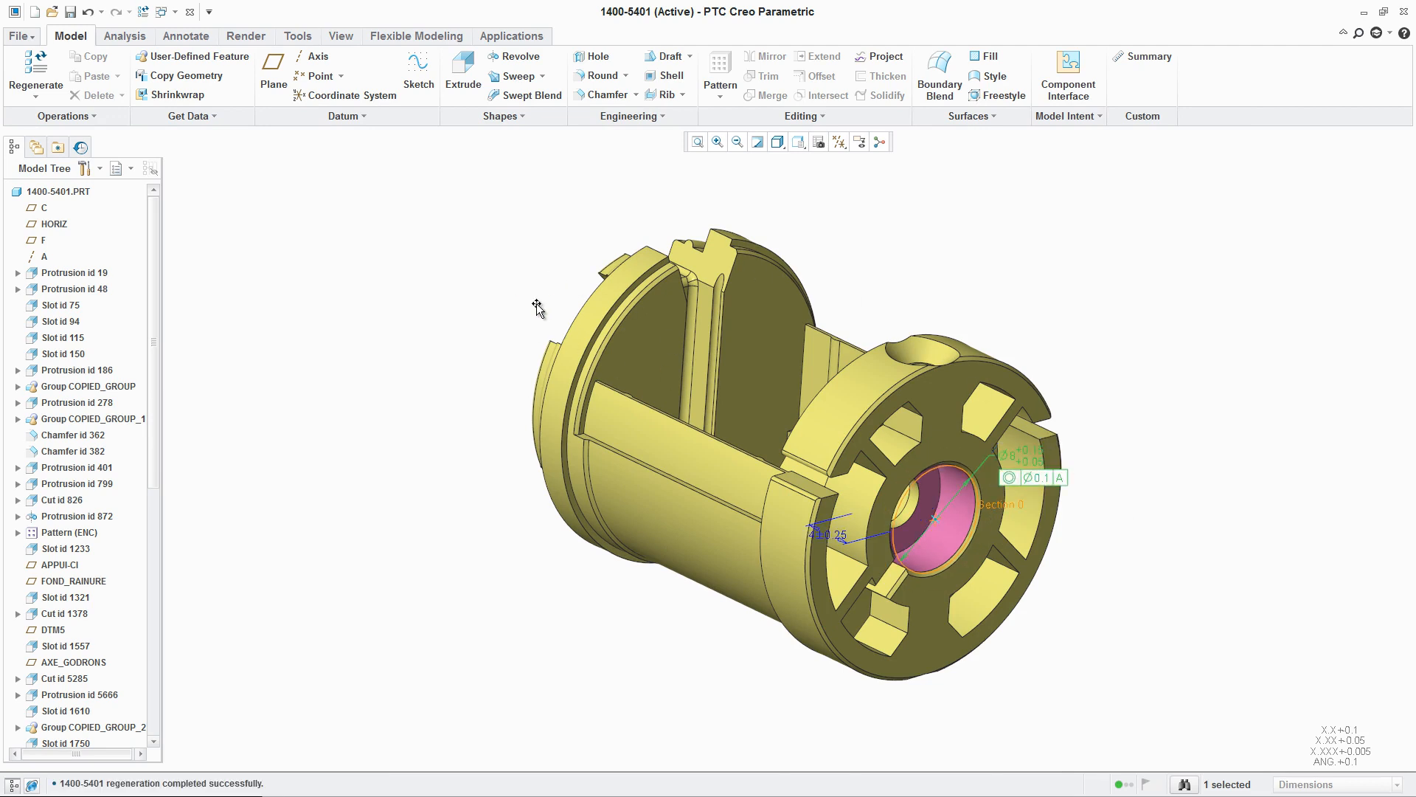
Set the lower tolerance of the bore diameter to .03 and regenerate the part
{"action": "scroll", "coordinate": [1034, 455], "scroll_direction": "up", "scroll_amount": 3}
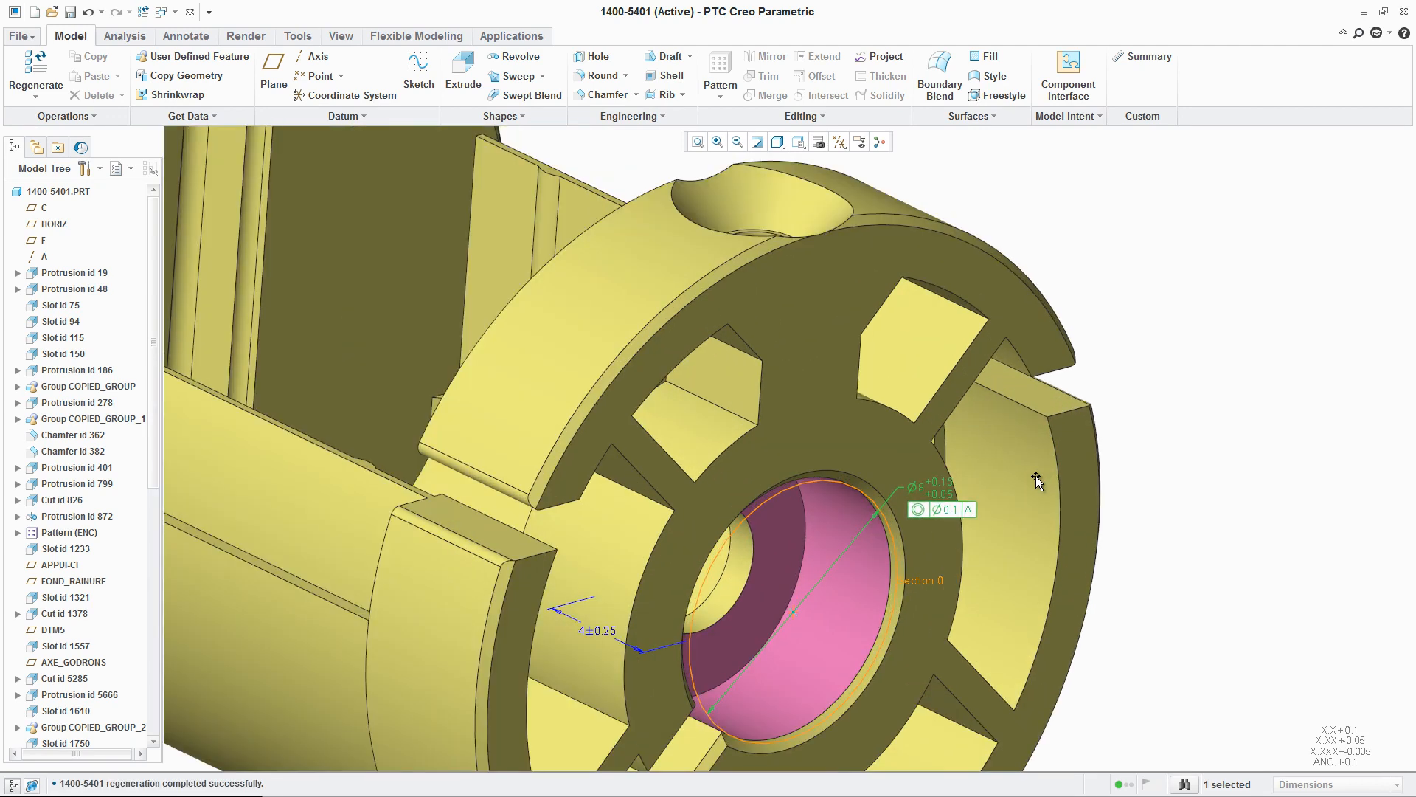
{"action": "double_click", "coordinate": [947, 495]}
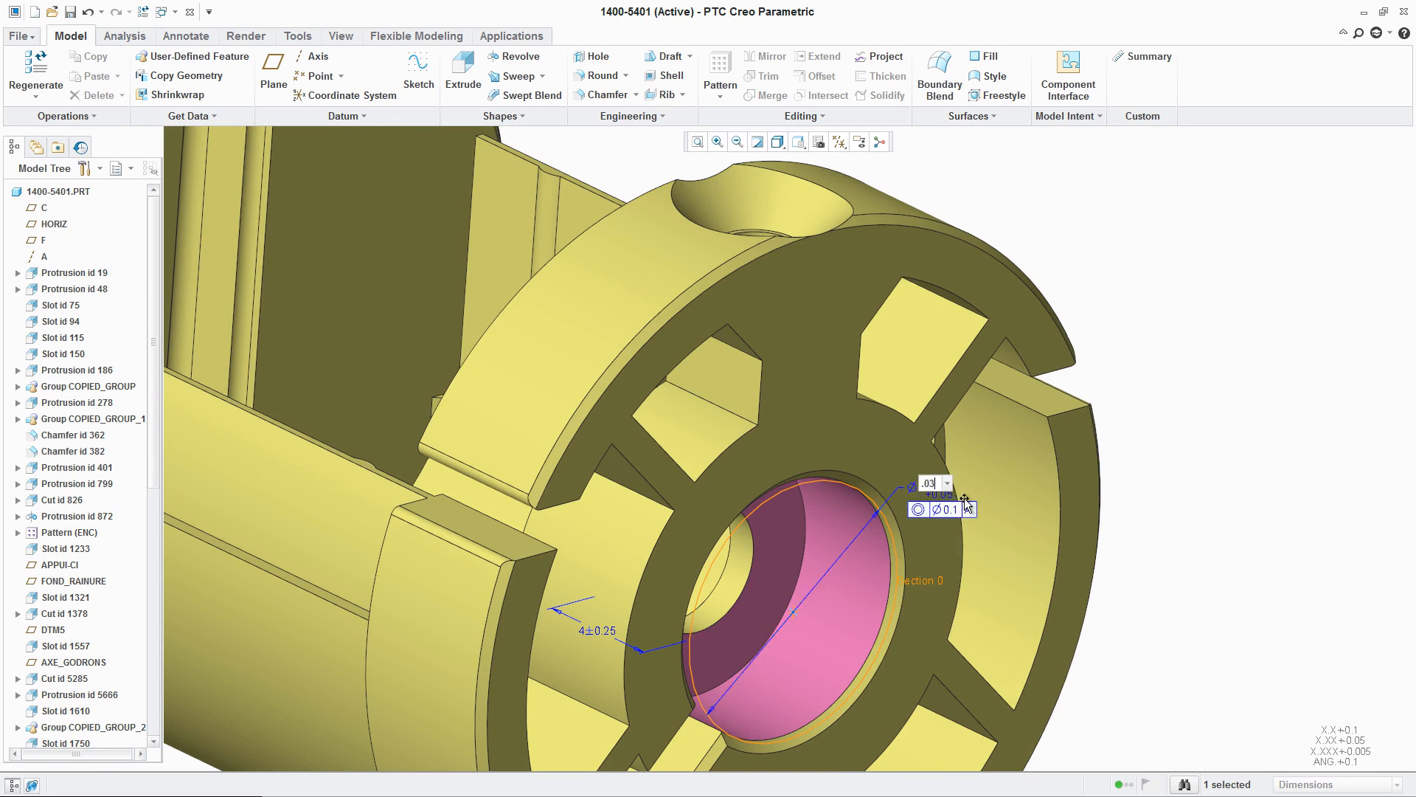
{"action": "type", "text": ".03"}
{"action": "key", "text": "Return"}
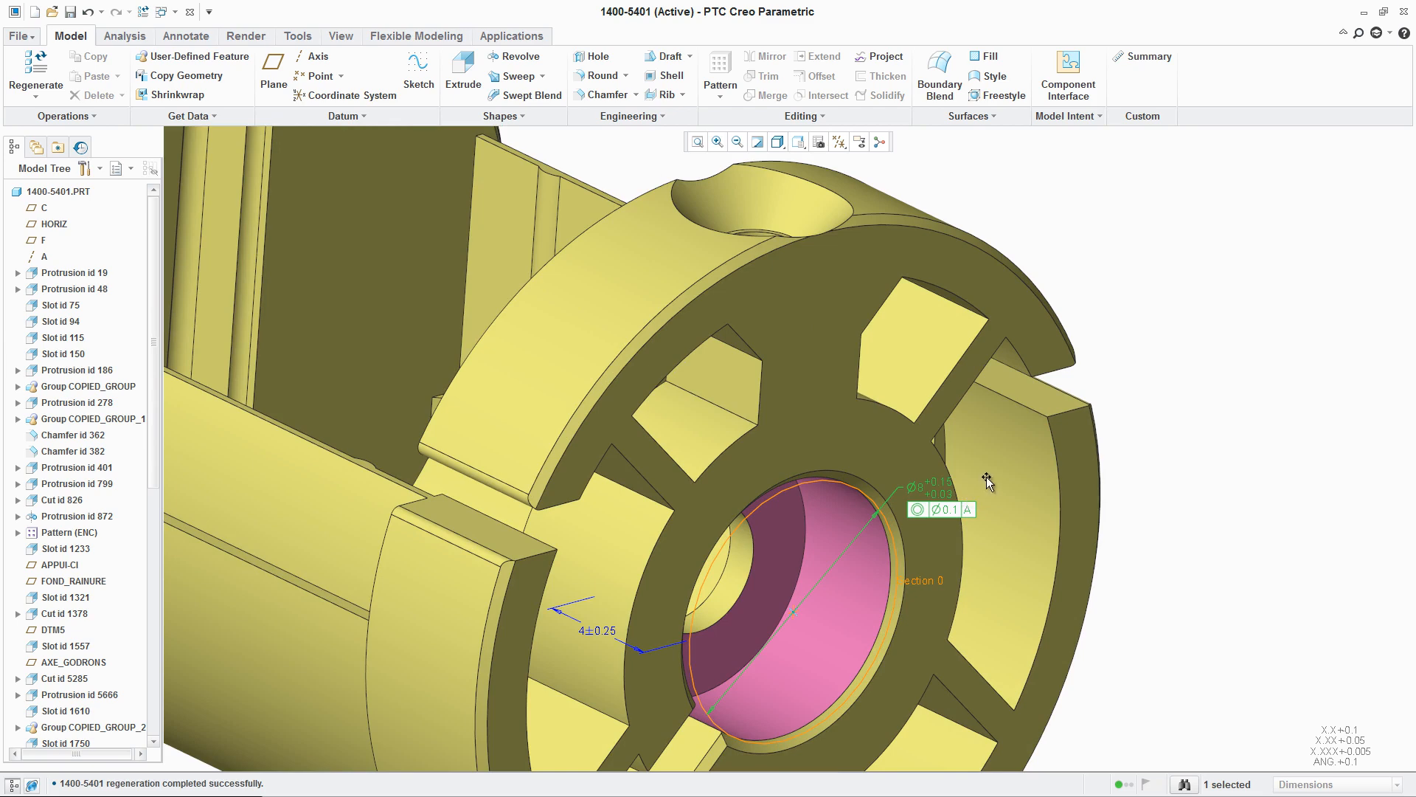
{"action": "scroll", "coordinate": [987, 476], "scroll_direction": "down", "scroll_amount": 3}
{"action": "left_click", "coordinate": [35, 73]}
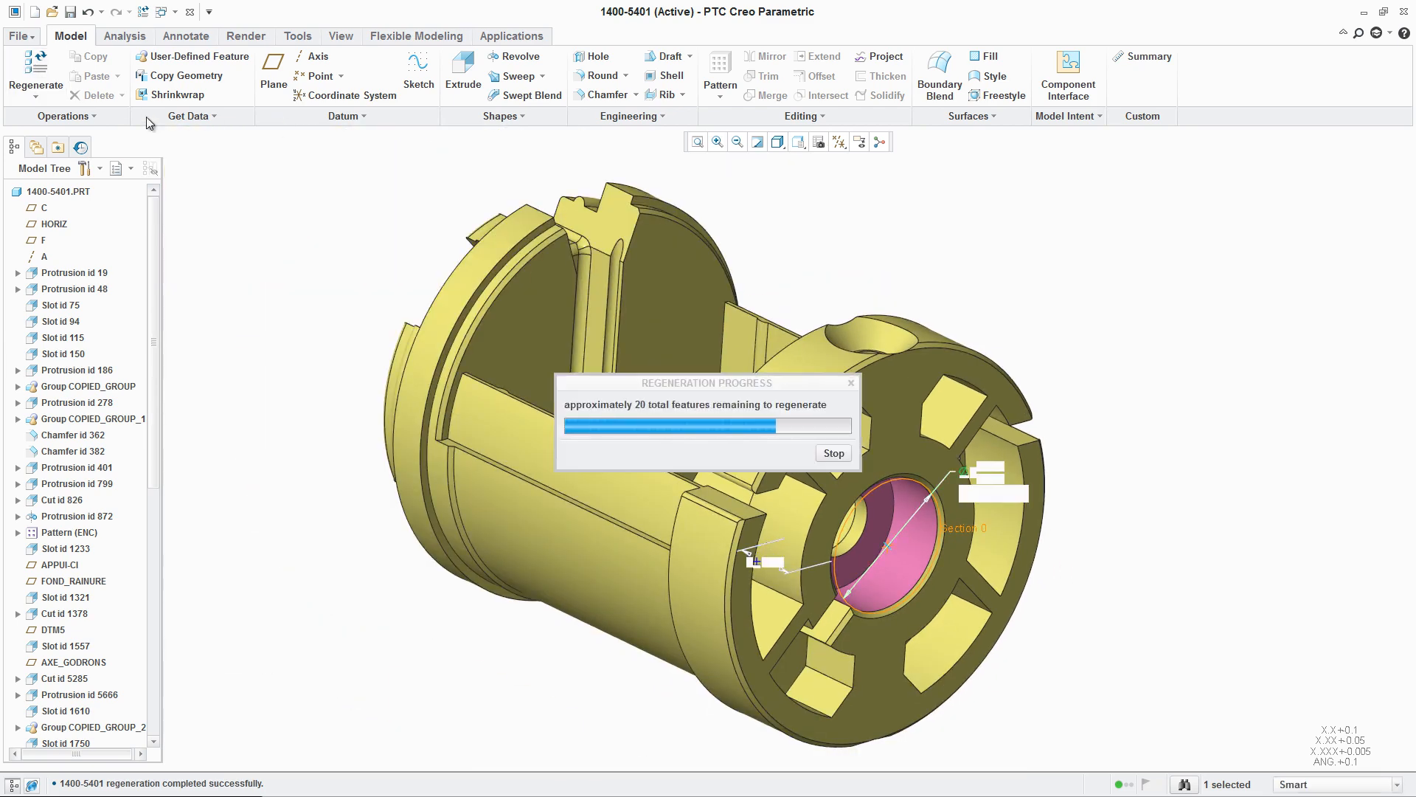
Close the part window, return to assembly 336952 and regenerate it with the Normal type
{"action": "left_click", "coordinate": [191, 11]}
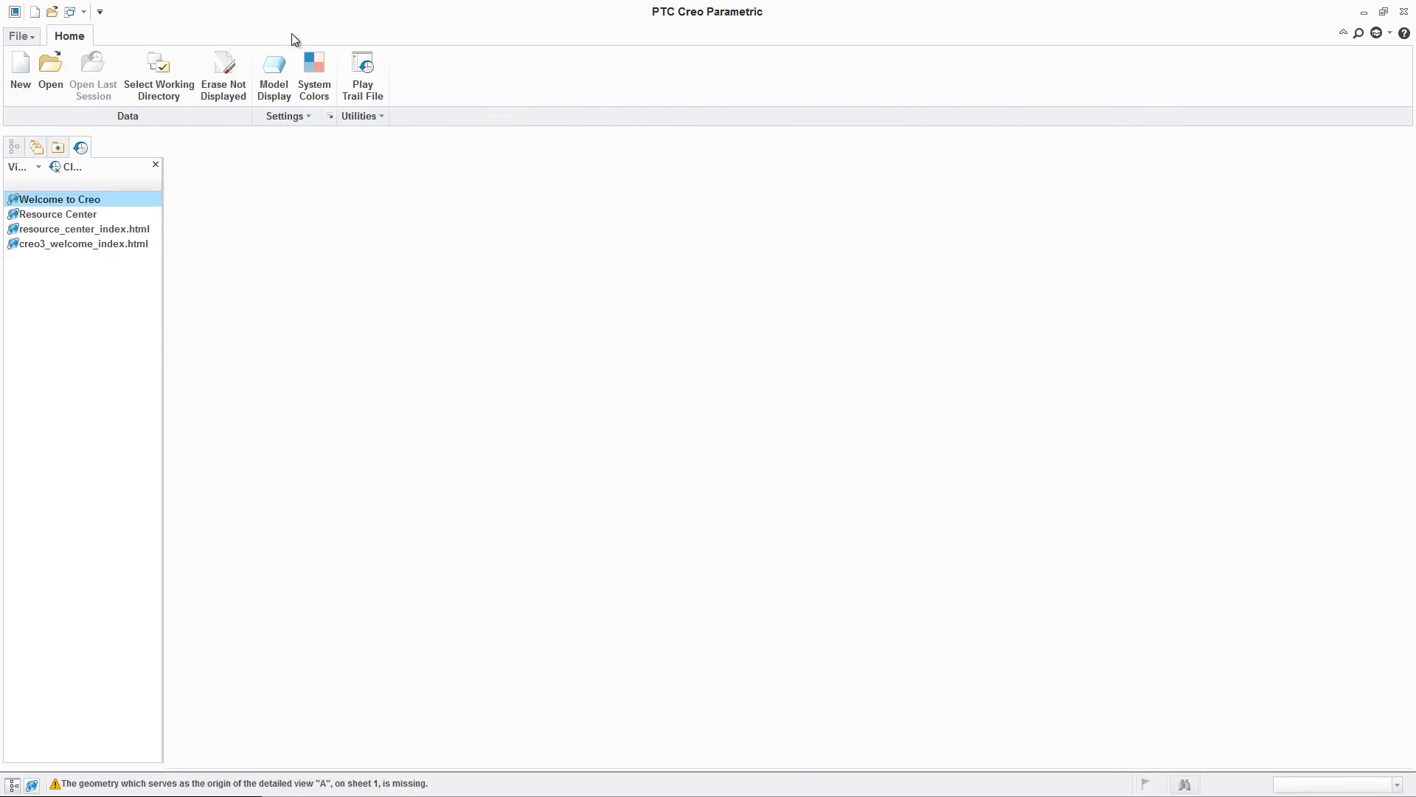
{"action": "left_click", "coordinate": [78, 11]}
{"action": "left_click", "coordinate": [139, 33]}
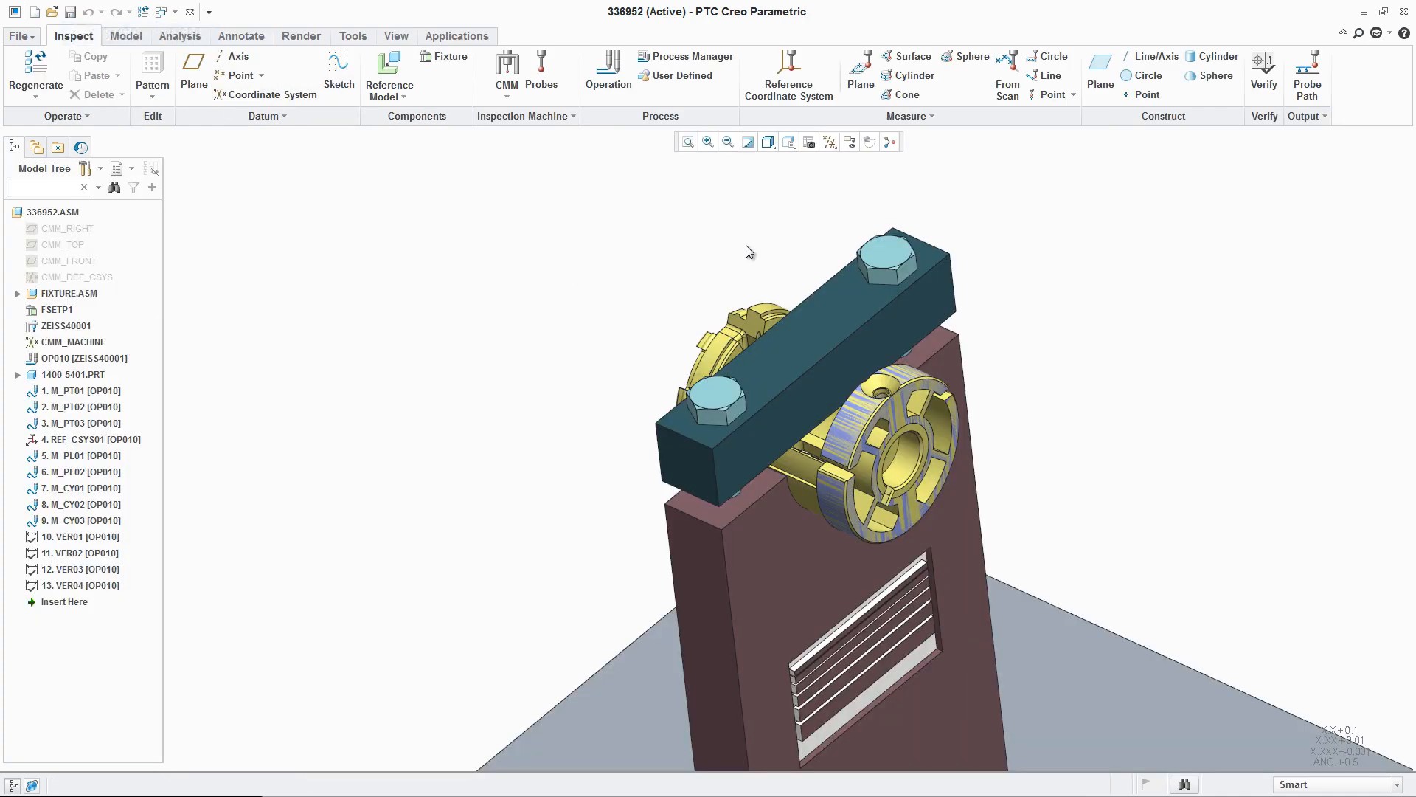
{"action": "scroll", "coordinate": [855, 402], "scroll_direction": "down", "scroll_amount": 3}
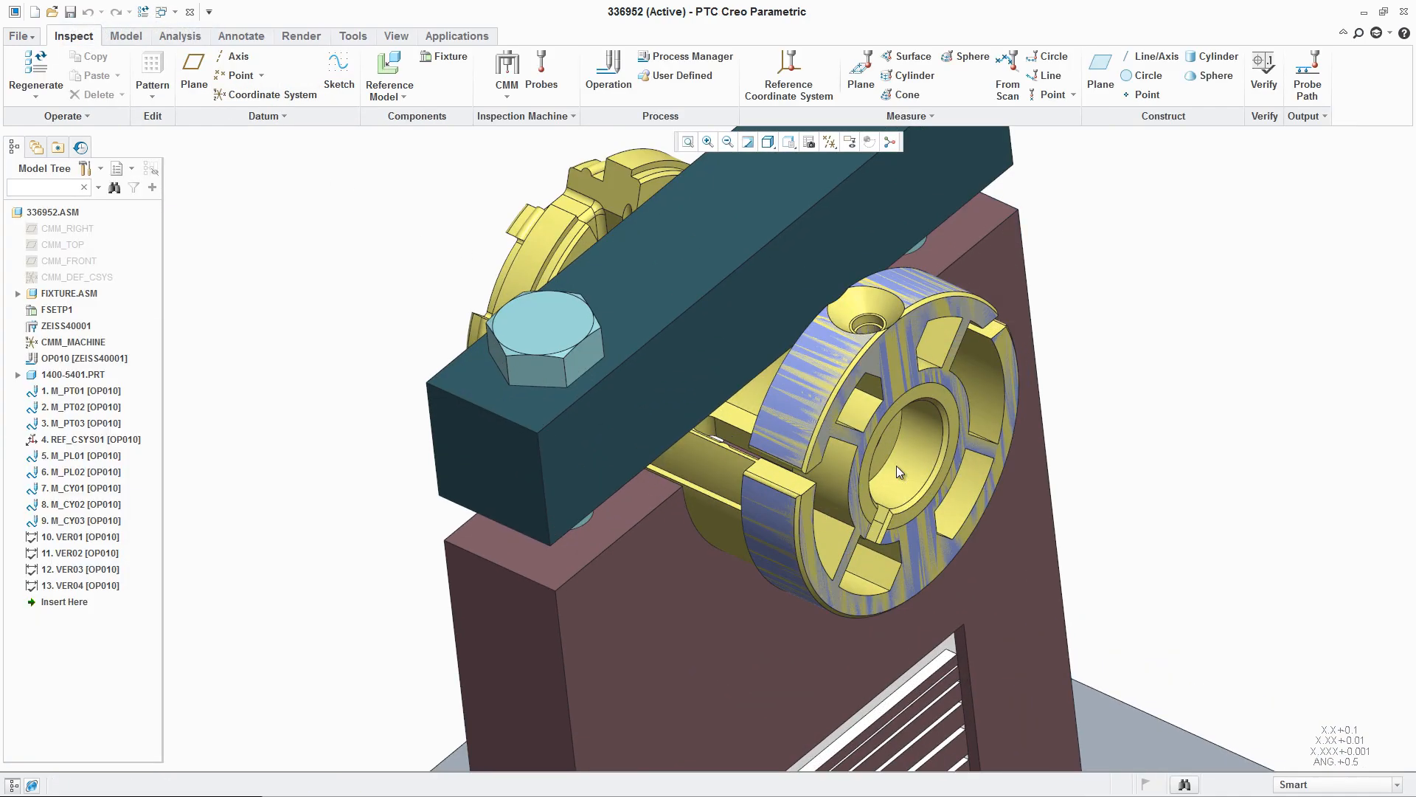
{"action": "left_click", "coordinate": [36, 74]}
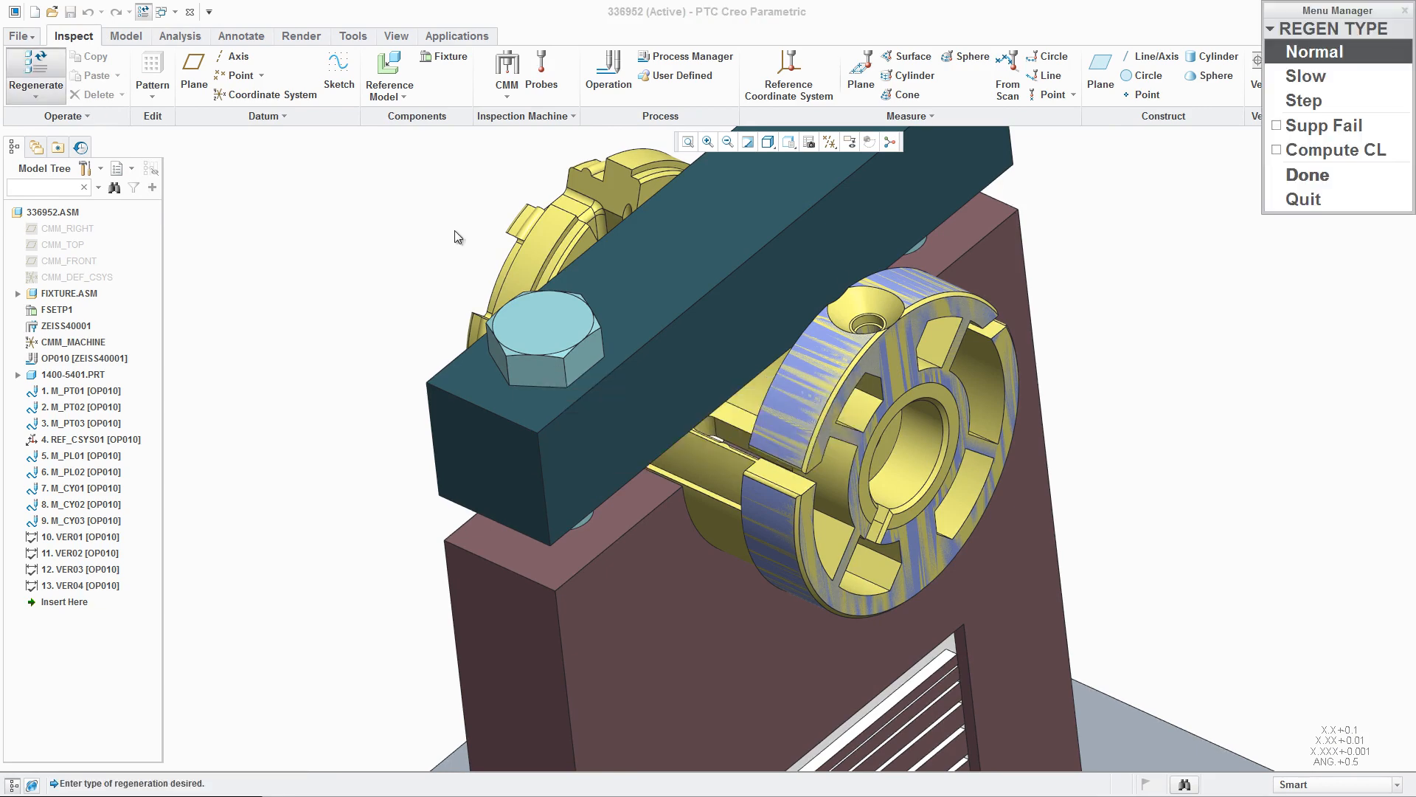
{"action": "left_click", "coordinate": [1339, 177]}
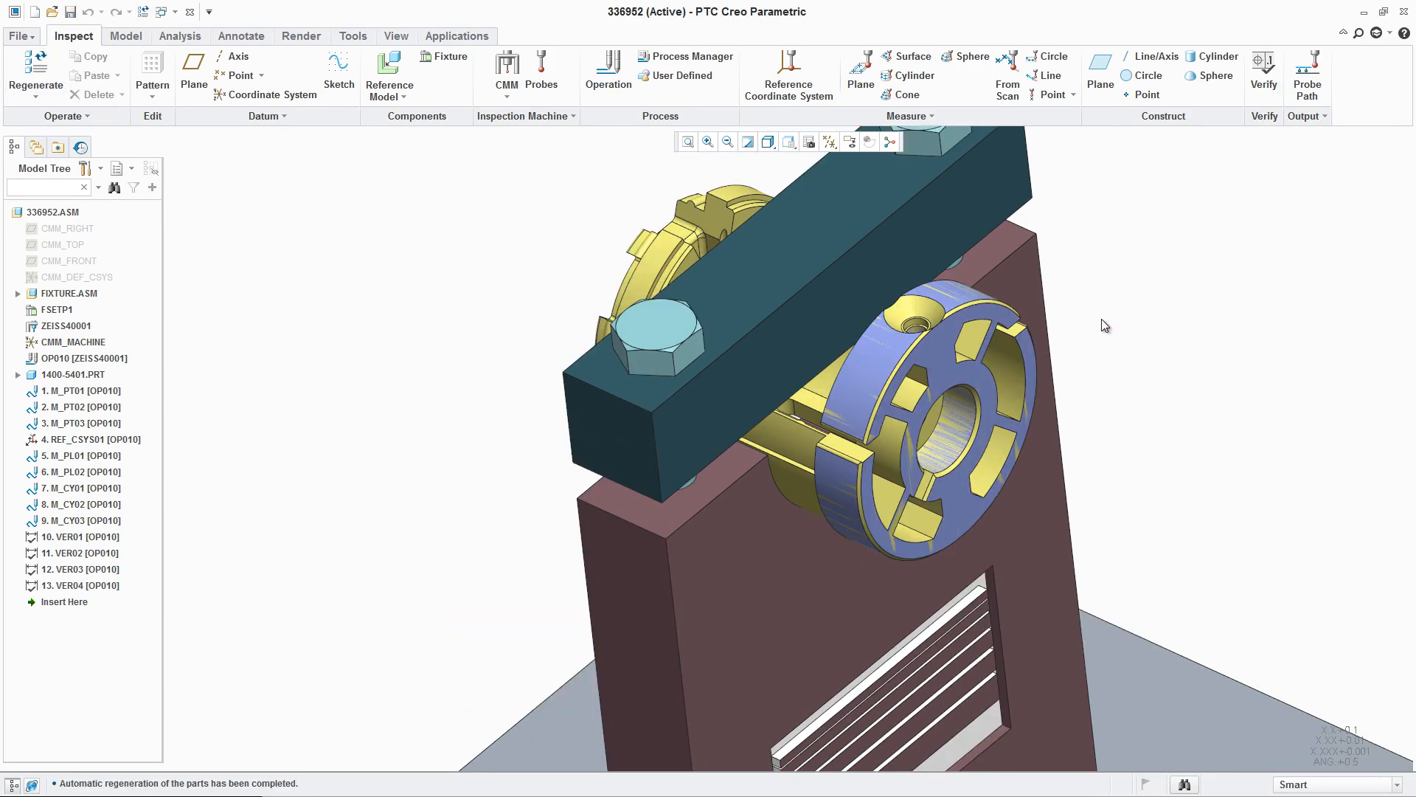
Load the probe path of operation OP010 again, check the bore's VER02 diameter tolerance line in the DMIS data, and close it
{"action": "left_click", "coordinate": [59, 359]}
{"action": "right_click", "coordinate": [59, 359]}
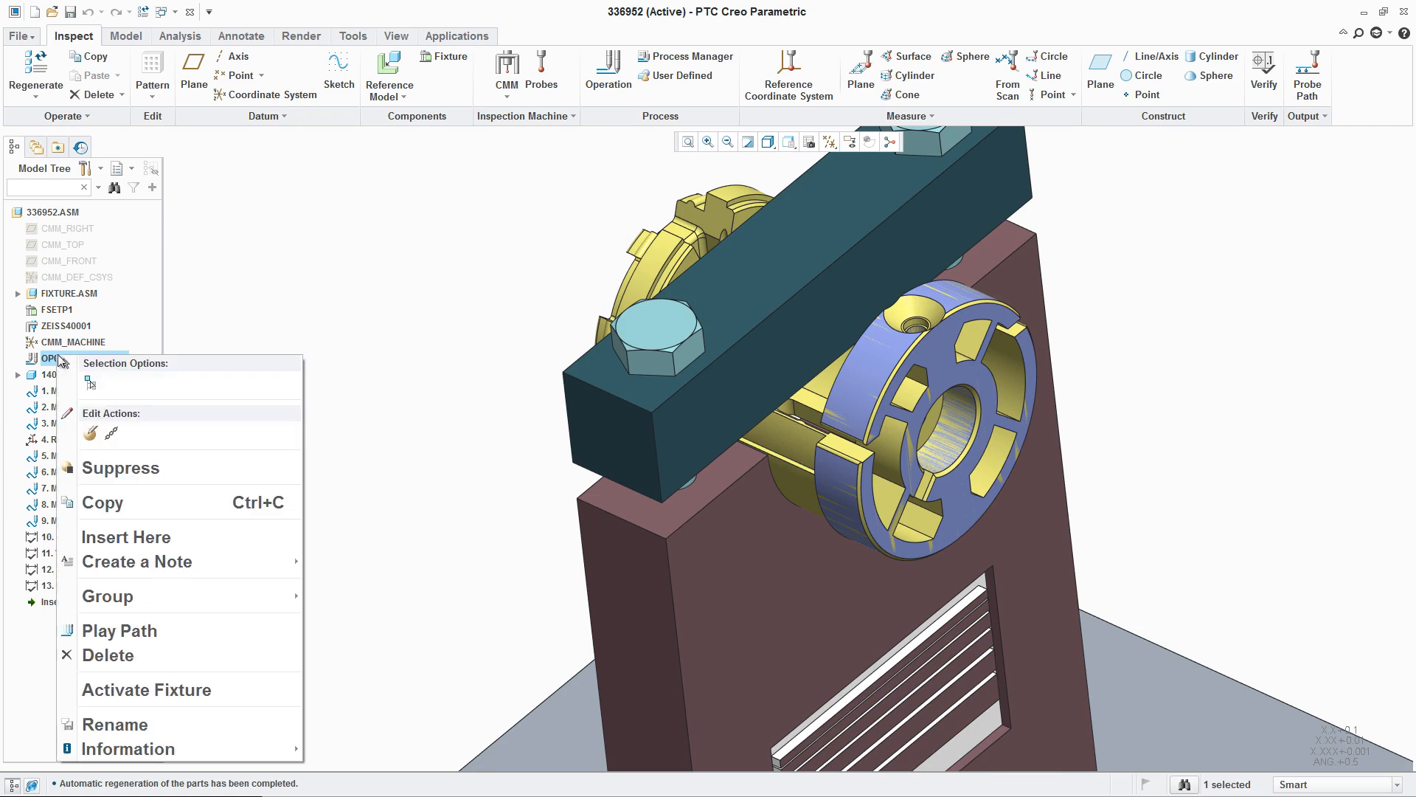
{"action": "left_click", "coordinate": [120, 632]}
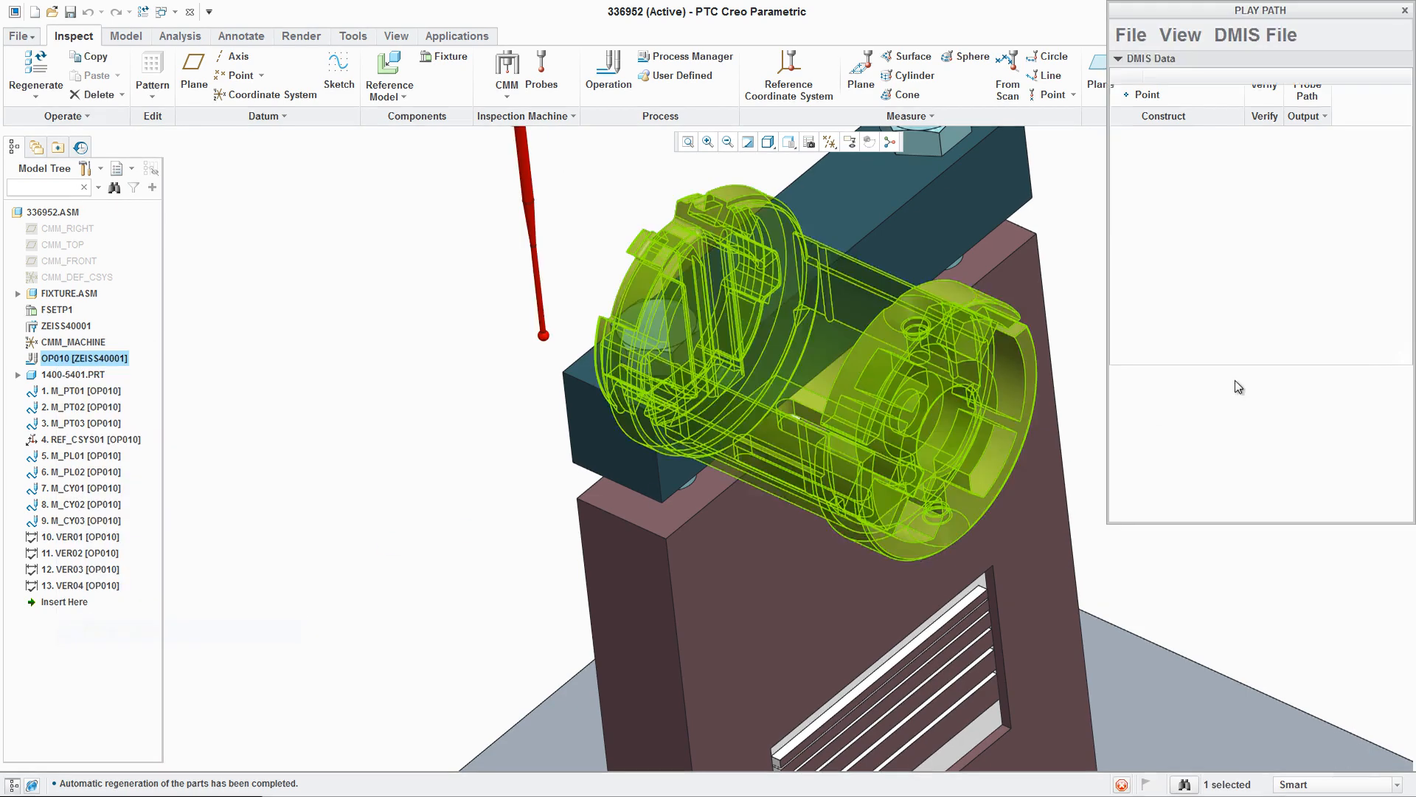
{"action": "left_click_drag", "start_coordinate": [1408, 104], "coordinate": [1401, 347]}
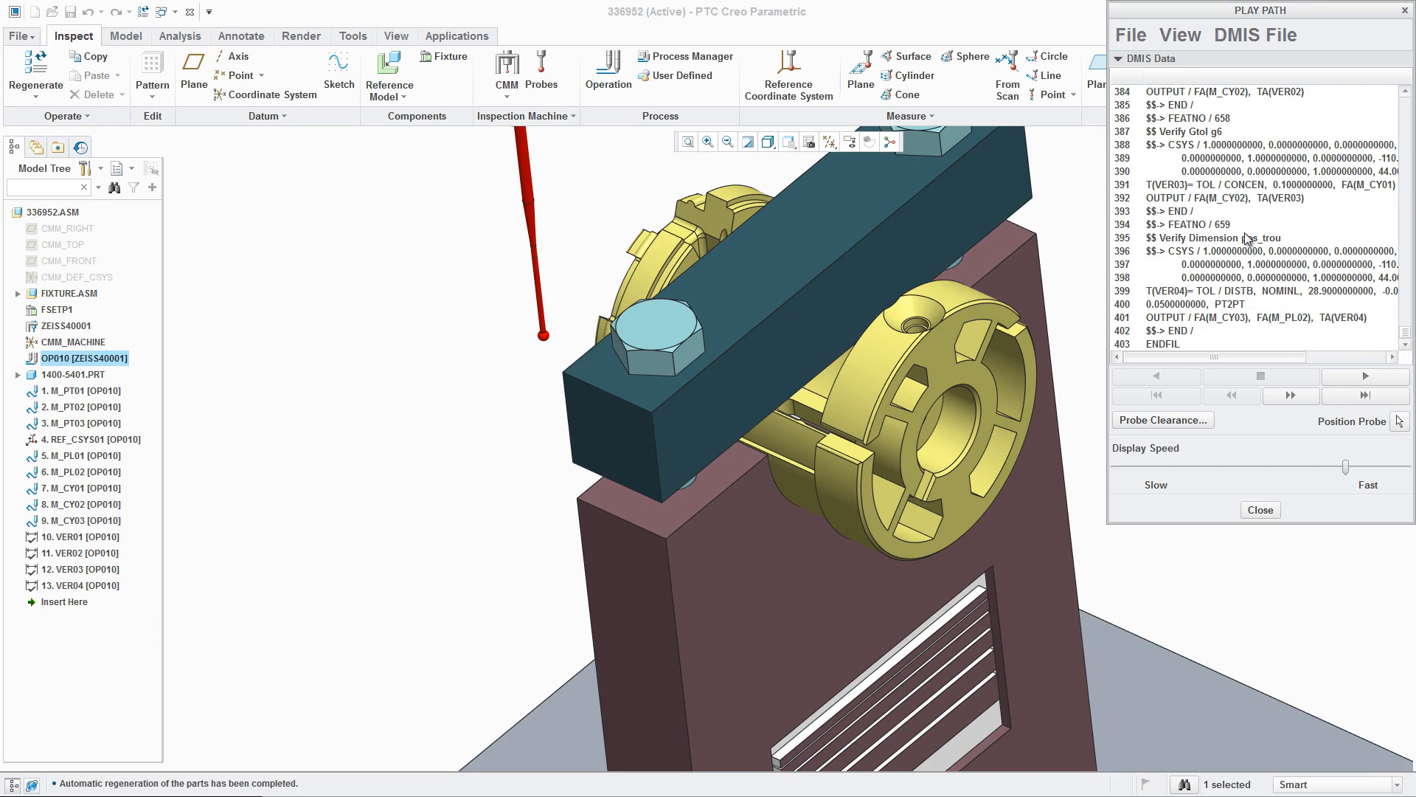
{"action": "scroll", "coordinate": [1215, 221], "scroll_direction": "up", "scroll_amount": 2}
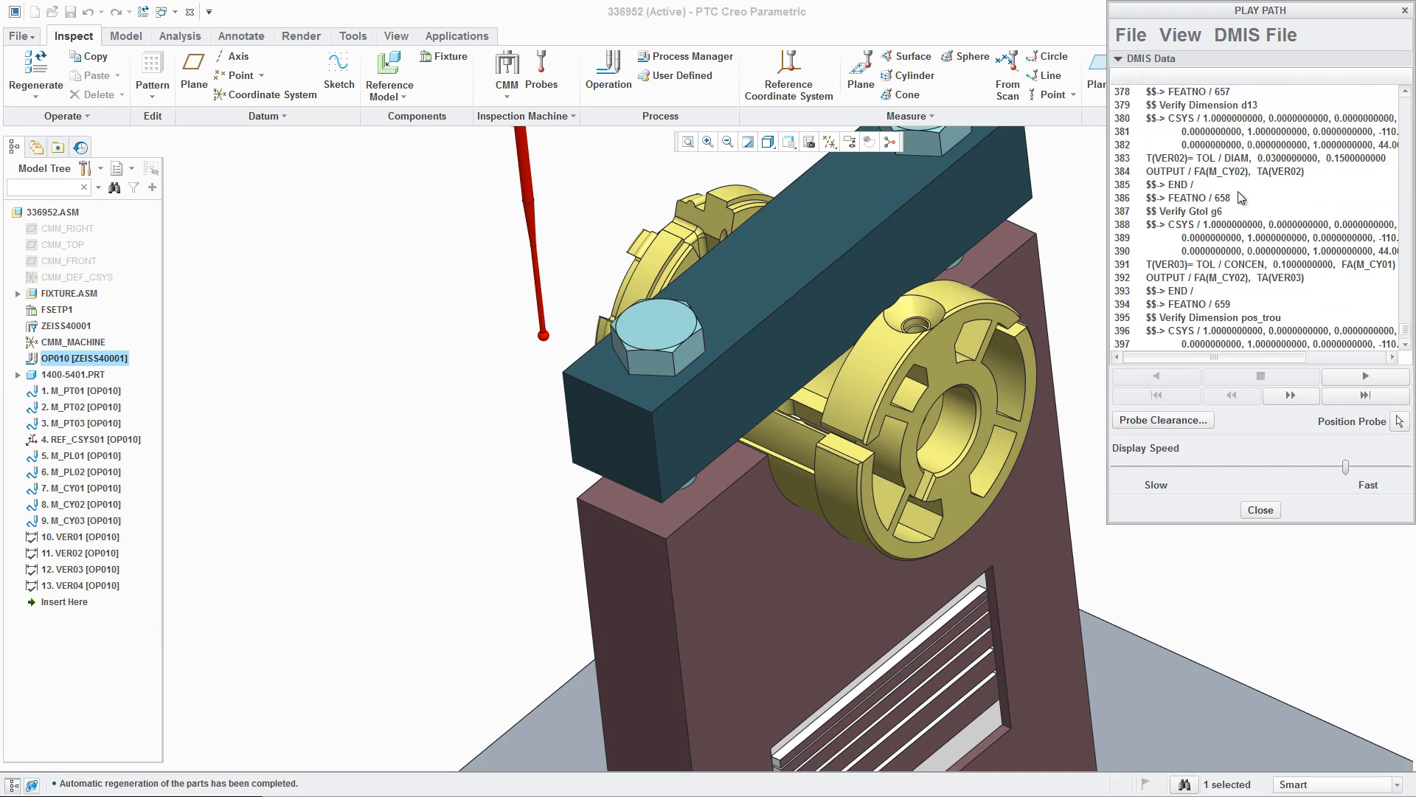
{"action": "left_click", "coordinate": [1277, 159]}
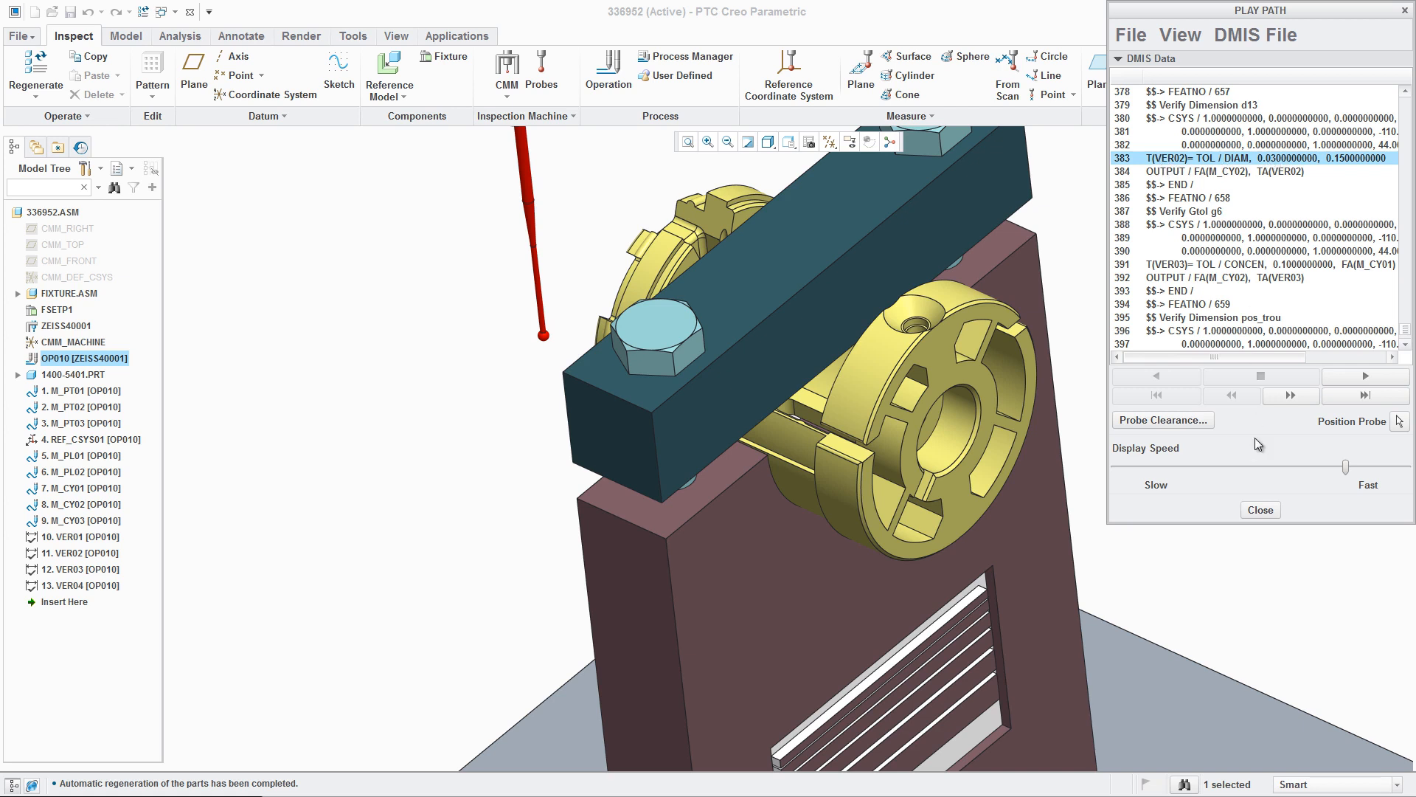
{"action": "left_click", "coordinate": [1260, 510]}
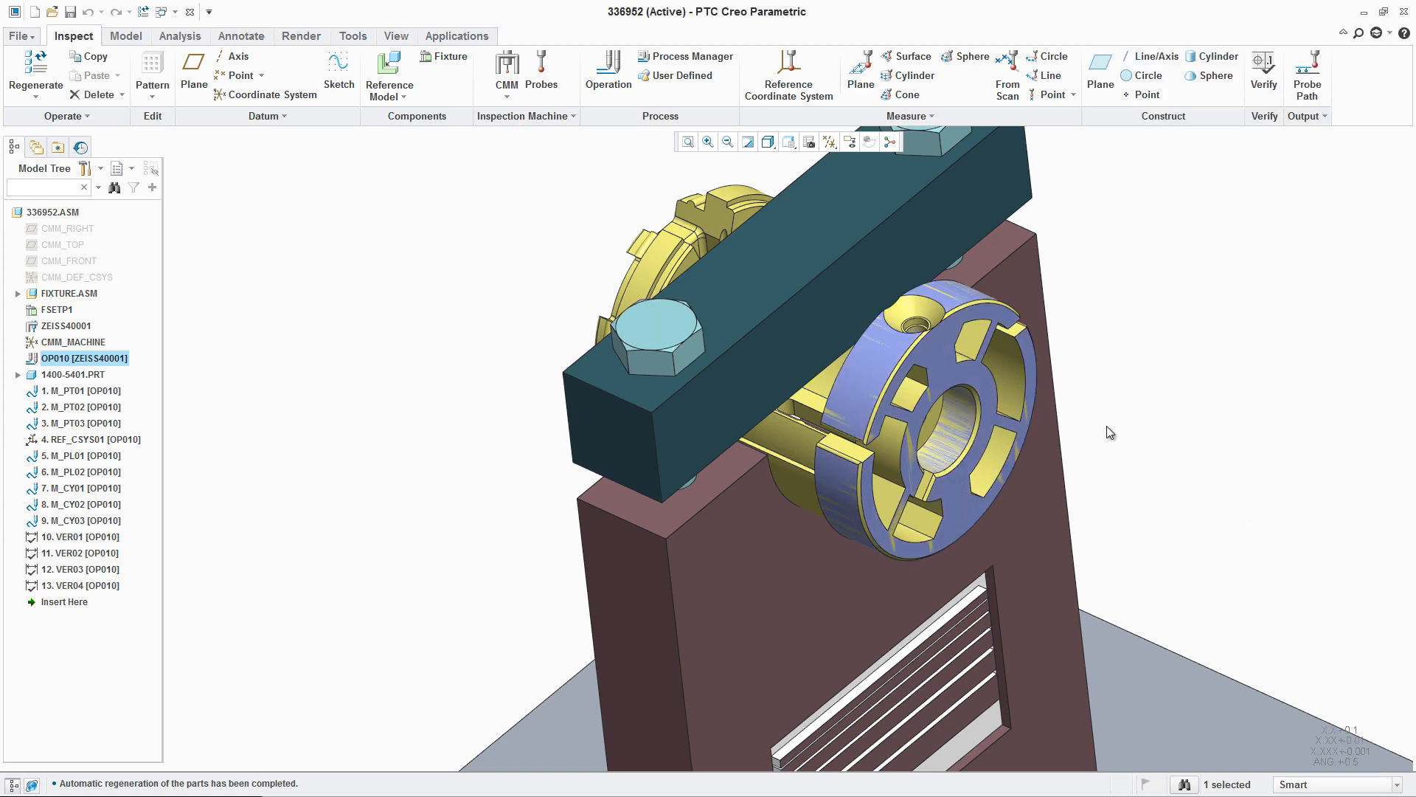